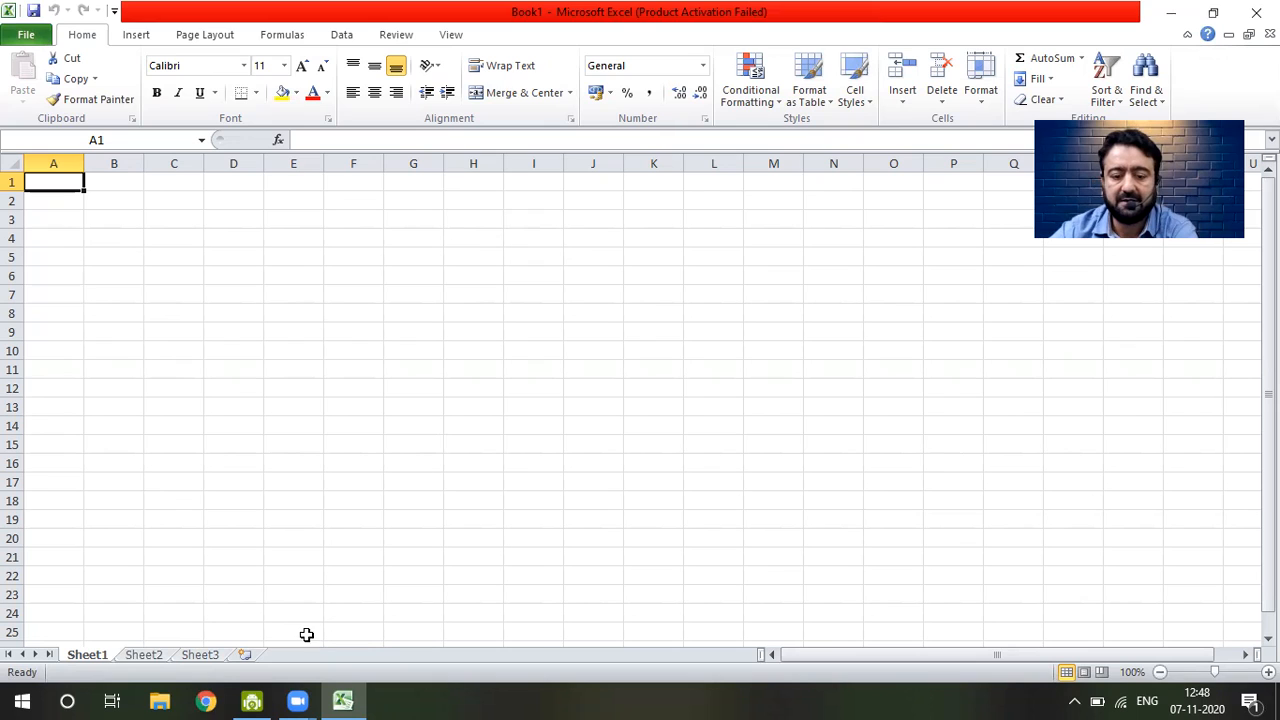
# - Look through Sheet1, Sheet2 and Sheet3 and the sheet options, ending on Sheet1
pyautogui.click(156, 660)
pyautogui.click(174, 660)
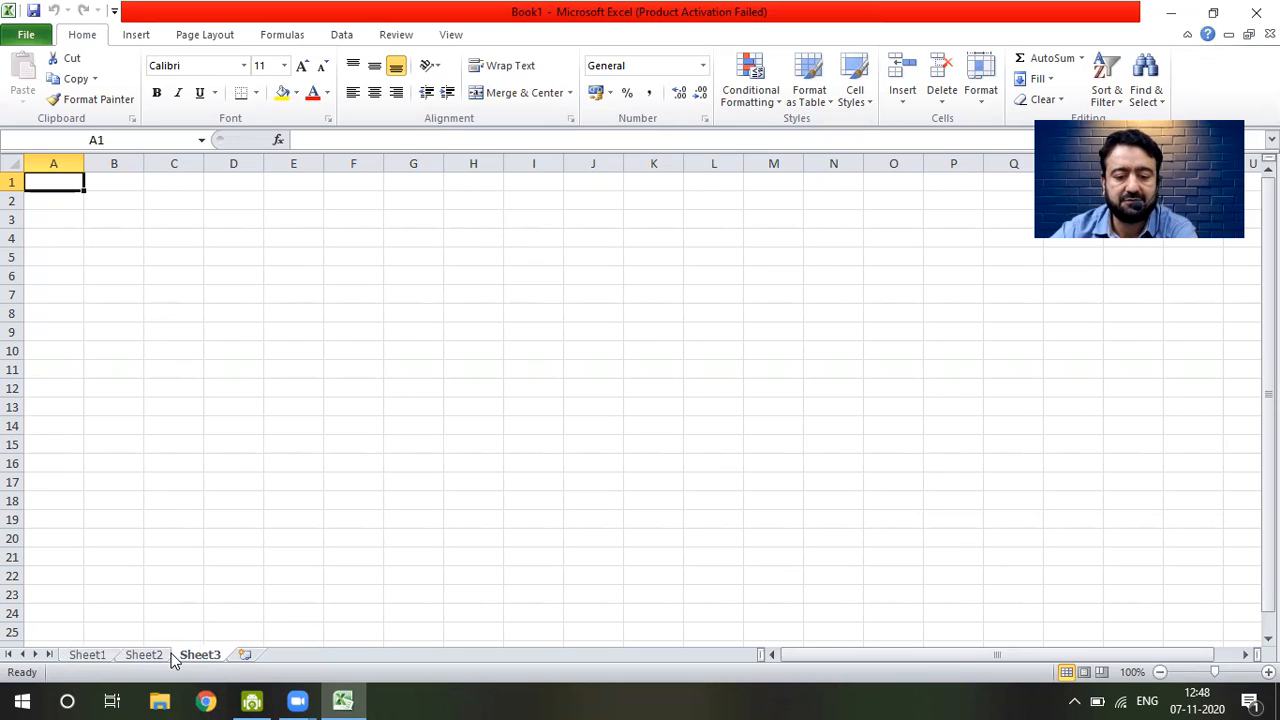
pyautogui.click(82, 660)
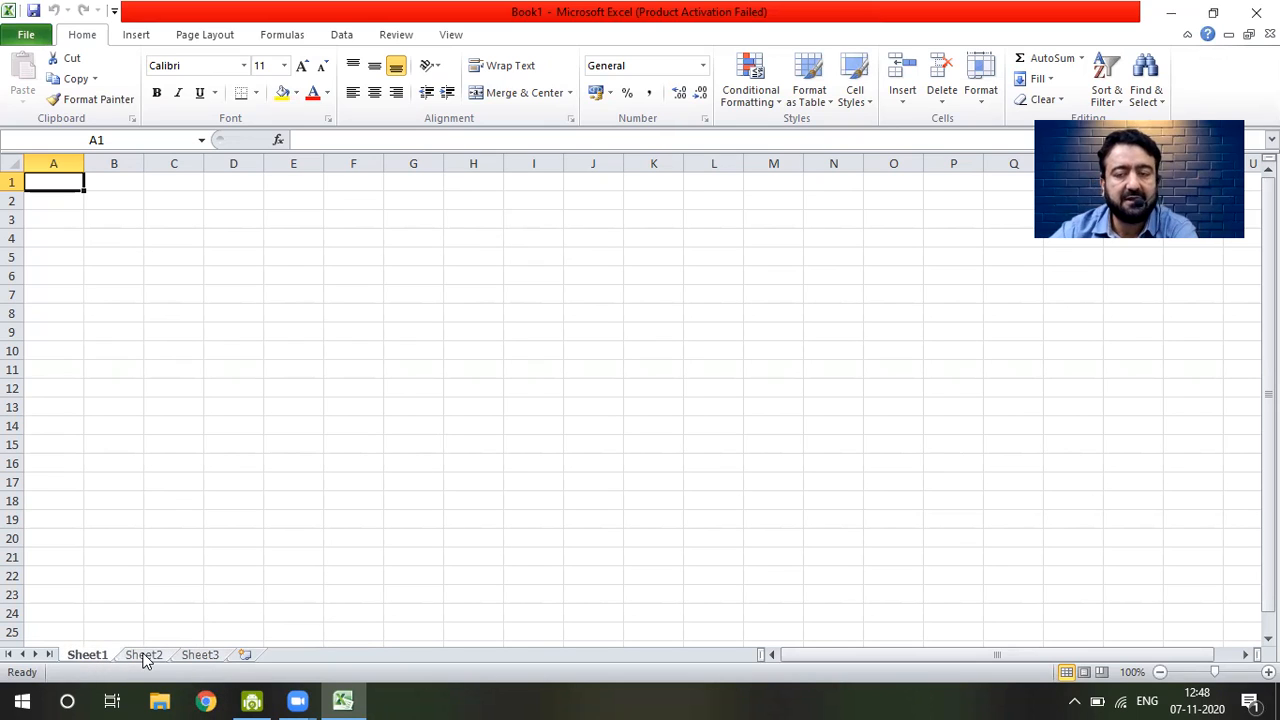
pyautogui.click(198, 656)
pyautogui.rightClick(157, 654)
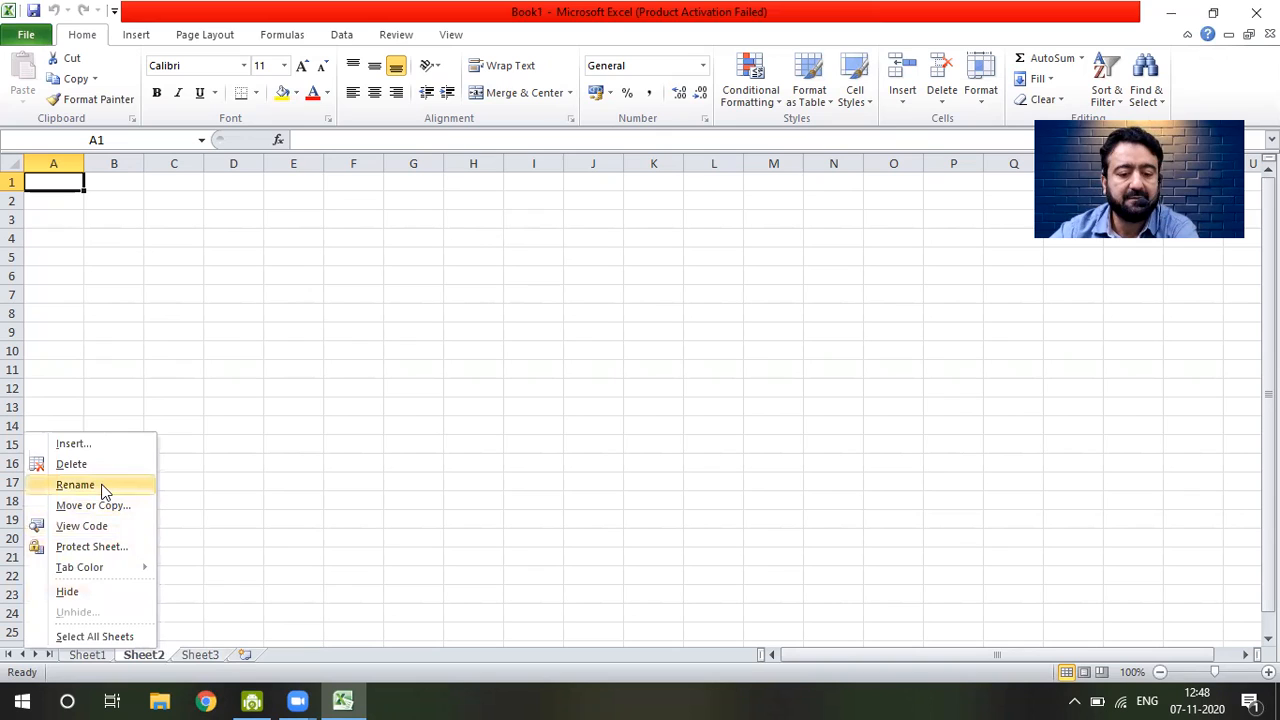
pyautogui.click(286, 420)
pyautogui.click(87, 655)
pyautogui.click(150, 656)
pyautogui.click(195, 656)
pyautogui.click(90, 655)
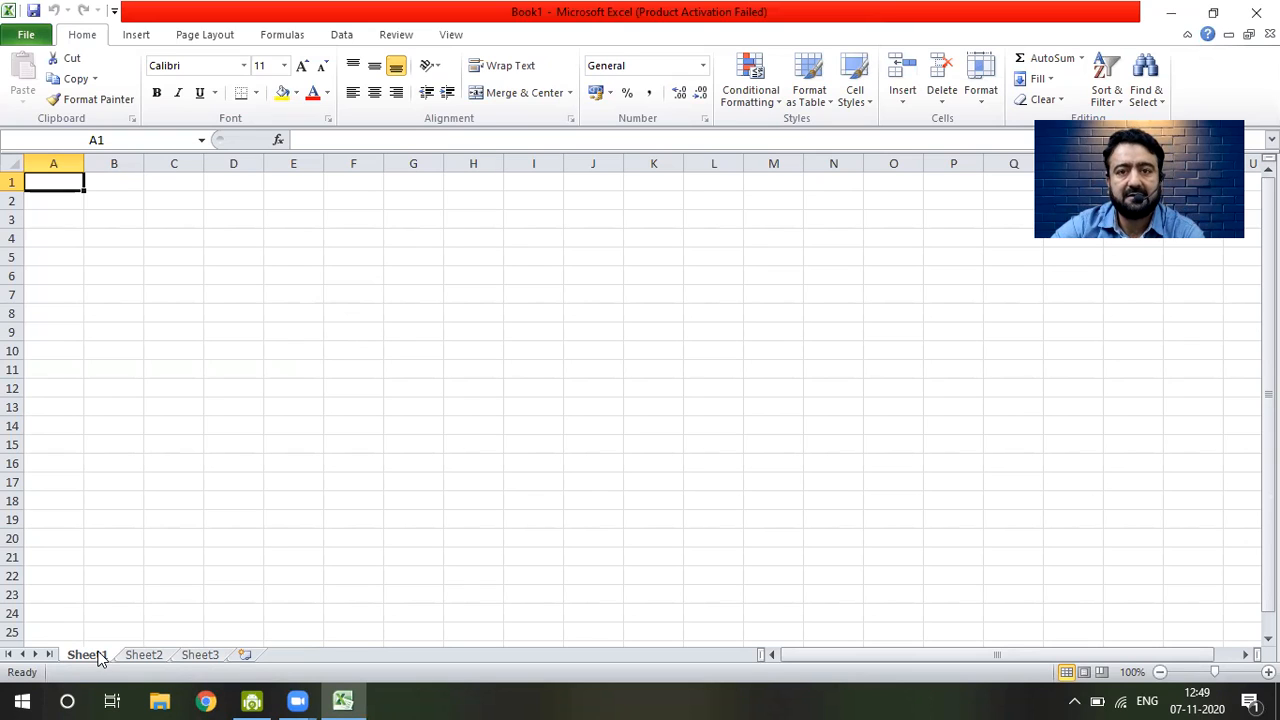
pyautogui.click(152, 662)
pyautogui.click(184, 662)
pyautogui.click(94, 660)
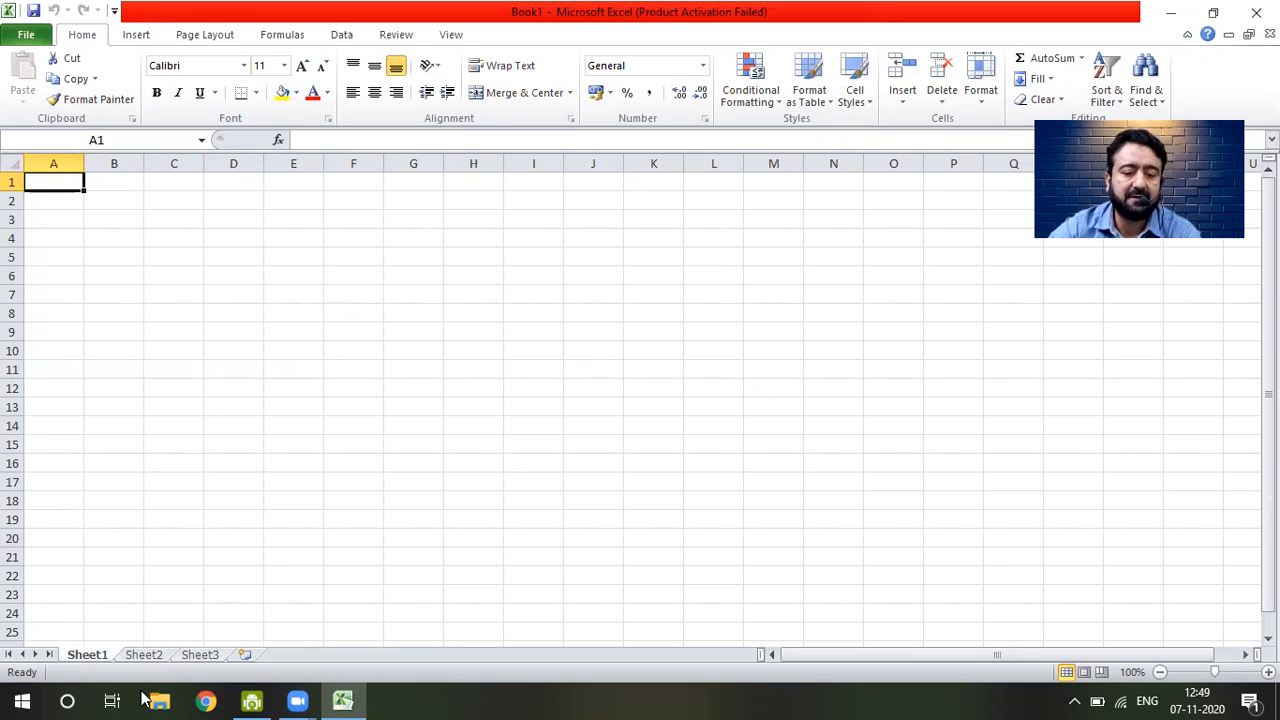
pyautogui.click(218, 276)
pyautogui.click(101, 237)
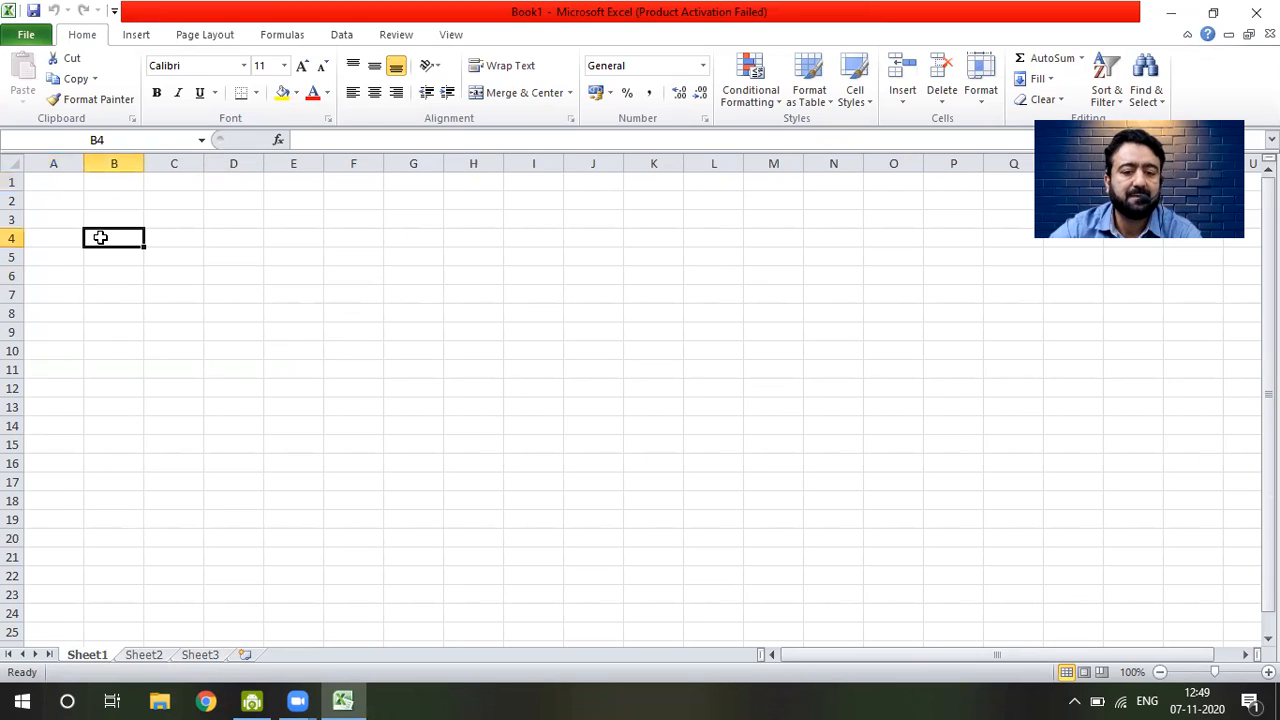
pyautogui.click(244, 242)
pyautogui.click(324, 272)
pyautogui.click(66, 203)
pyautogui.click(234, 259)
# - Enter the column headers Name, DOB, Age and Salary in cells A1 to D1 of Sheet1
pyautogui.click(34, 186)
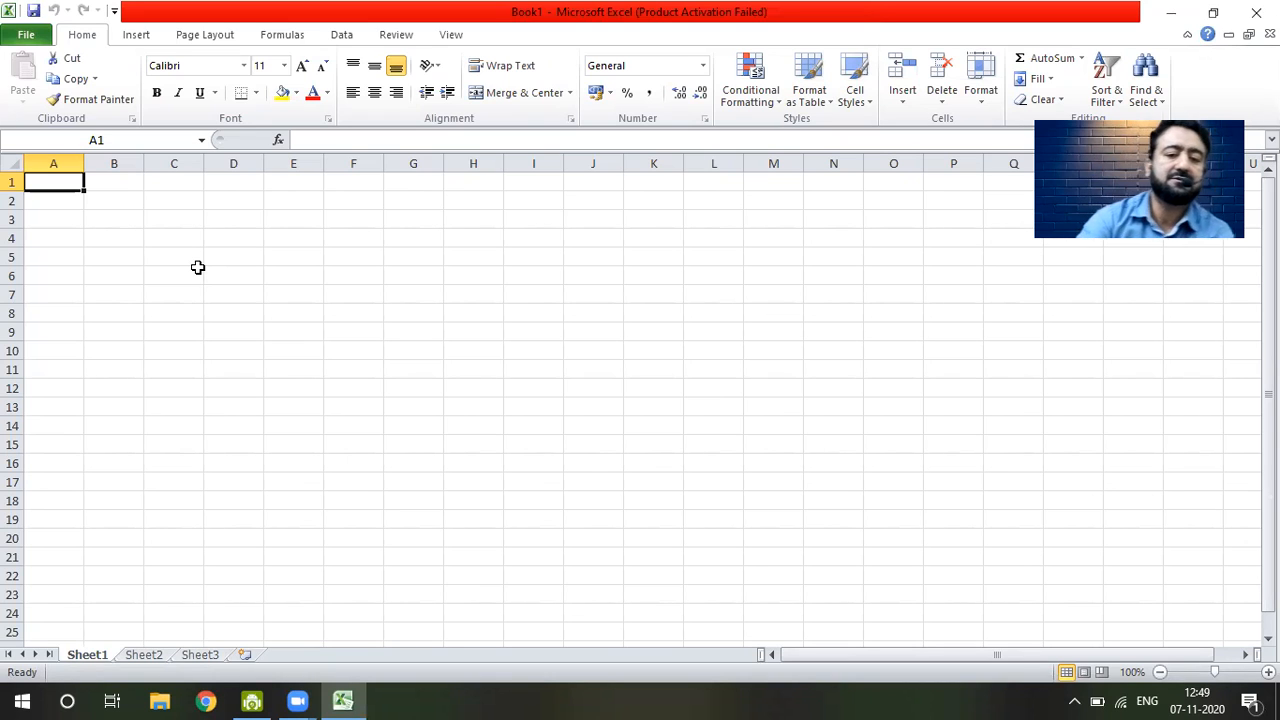
pyautogui.write('Name')
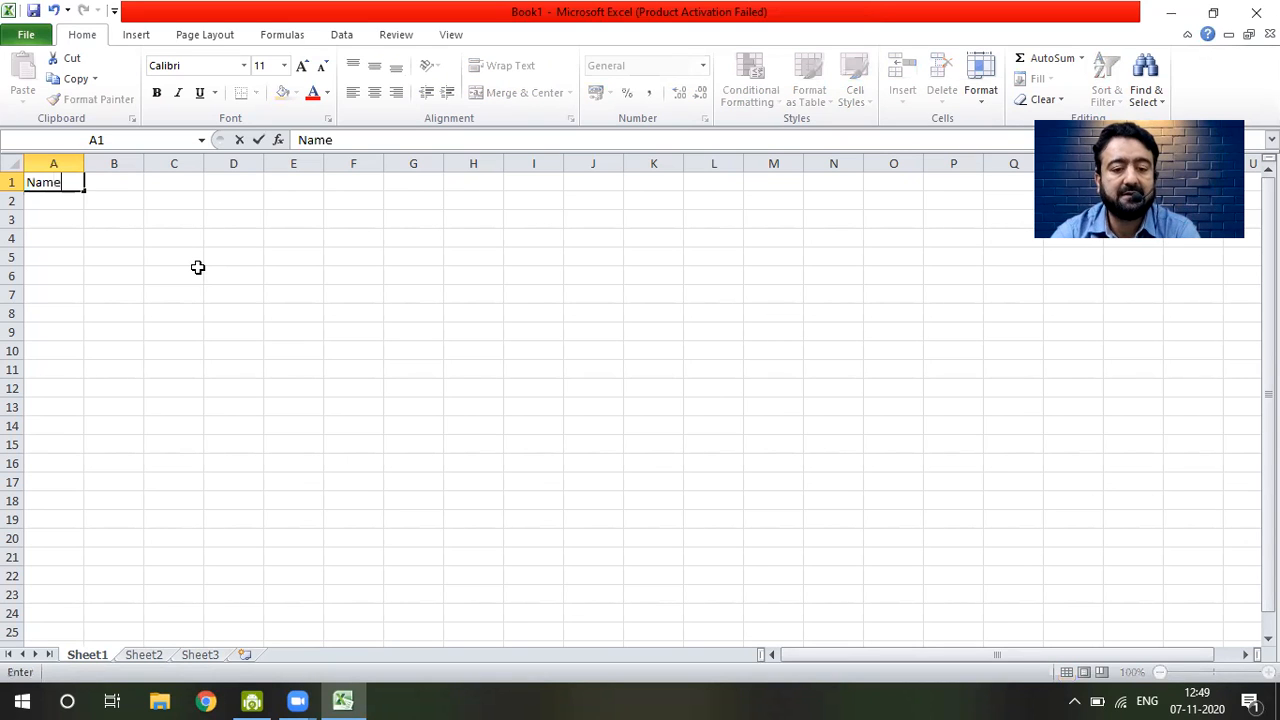
pyautogui.press('Tab')
pyautogui.write('D')
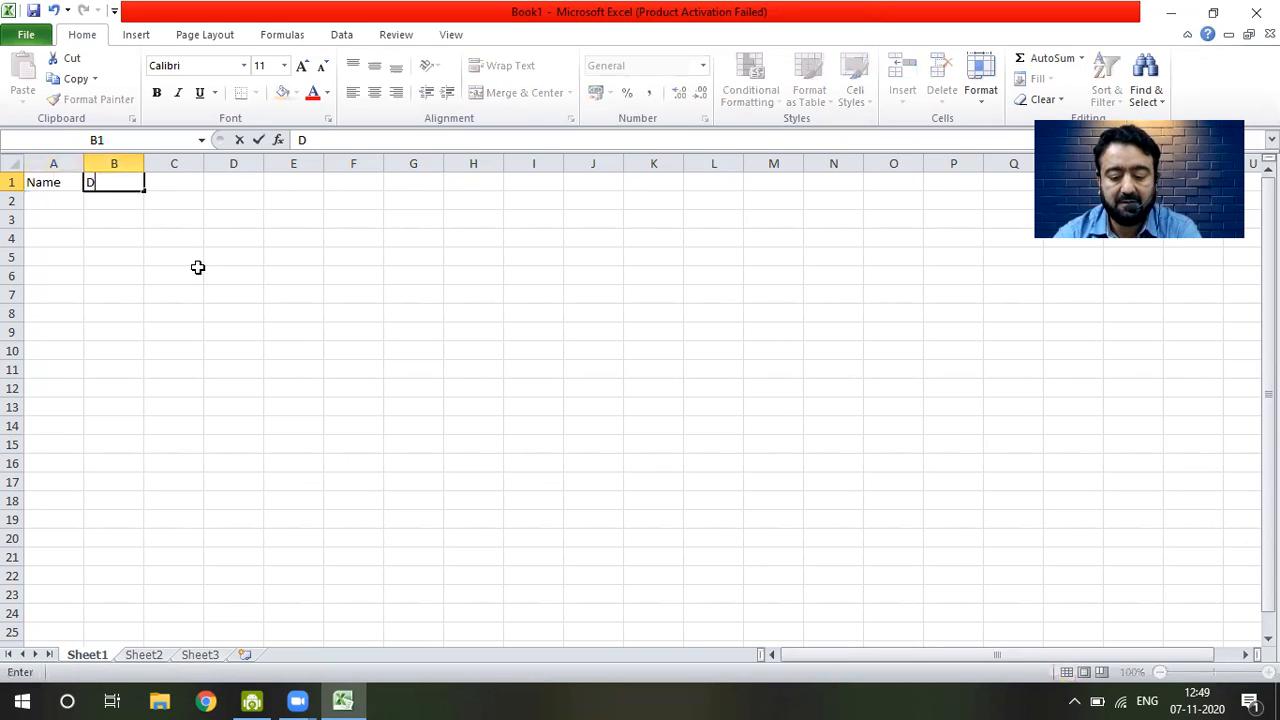
pyautogui.write('OB')
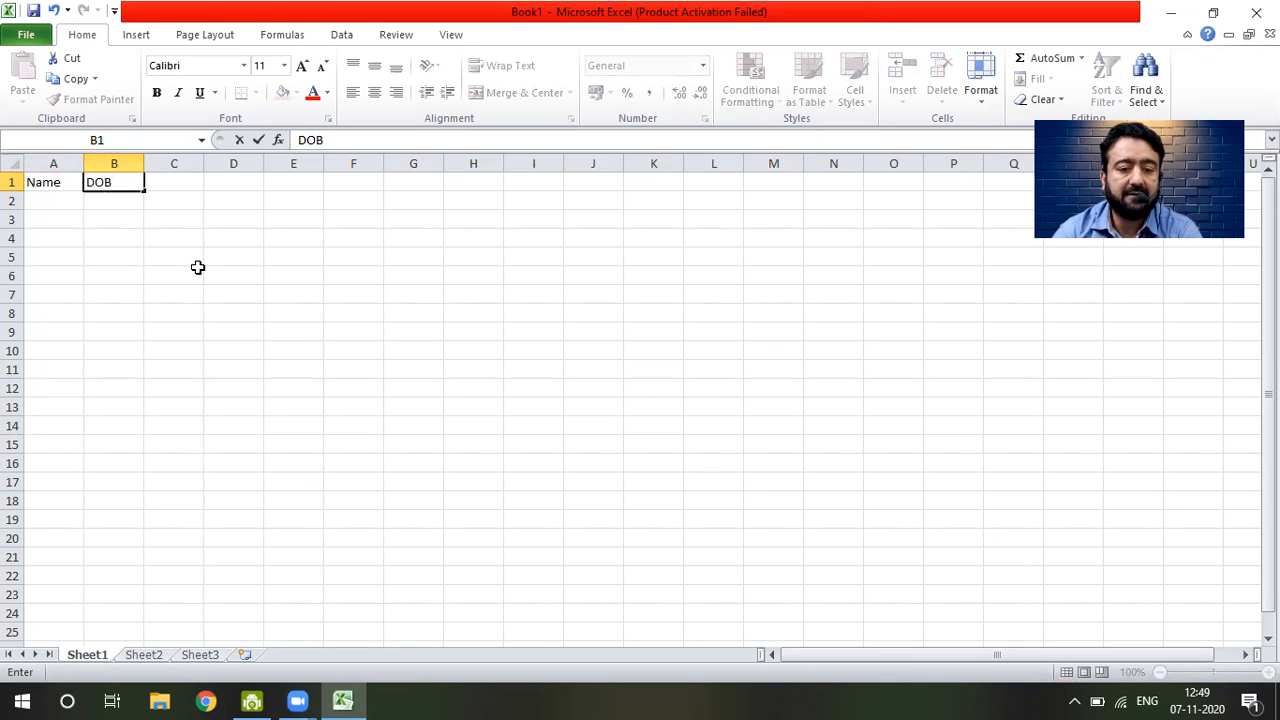
pyautogui.press('Tab')
pyautogui.write('Age')
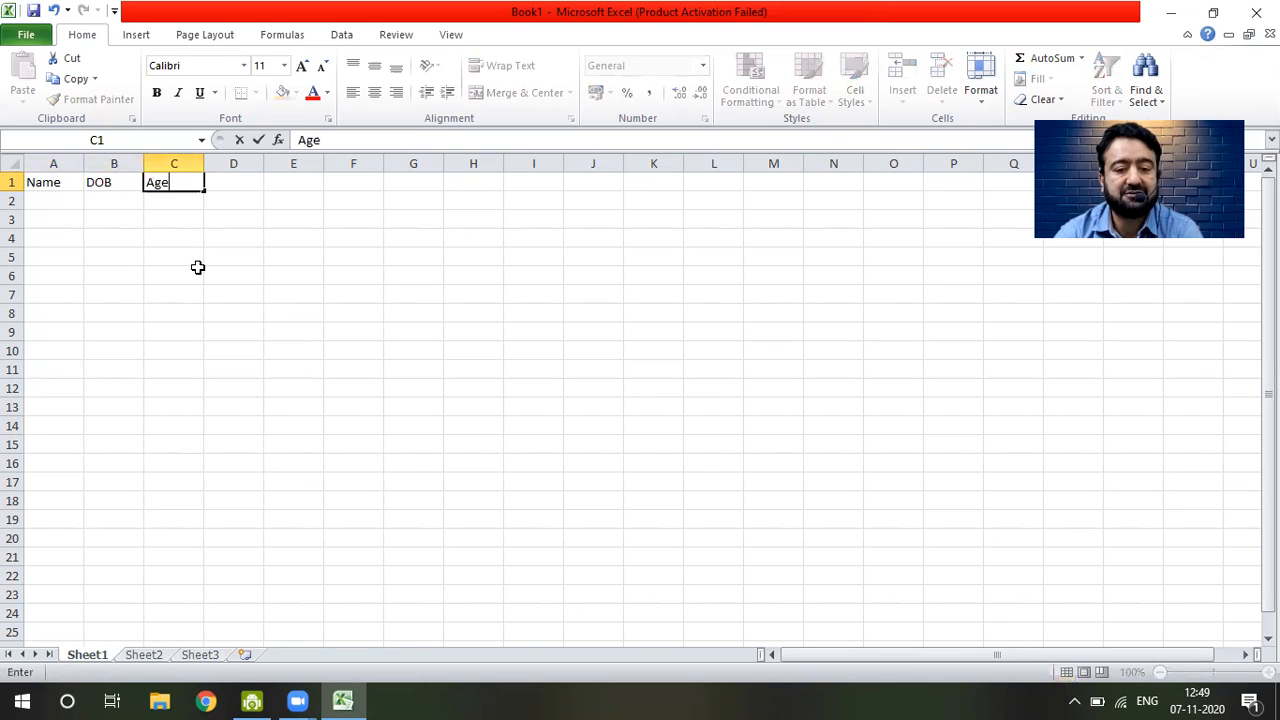
pyautogui.press('Tab')
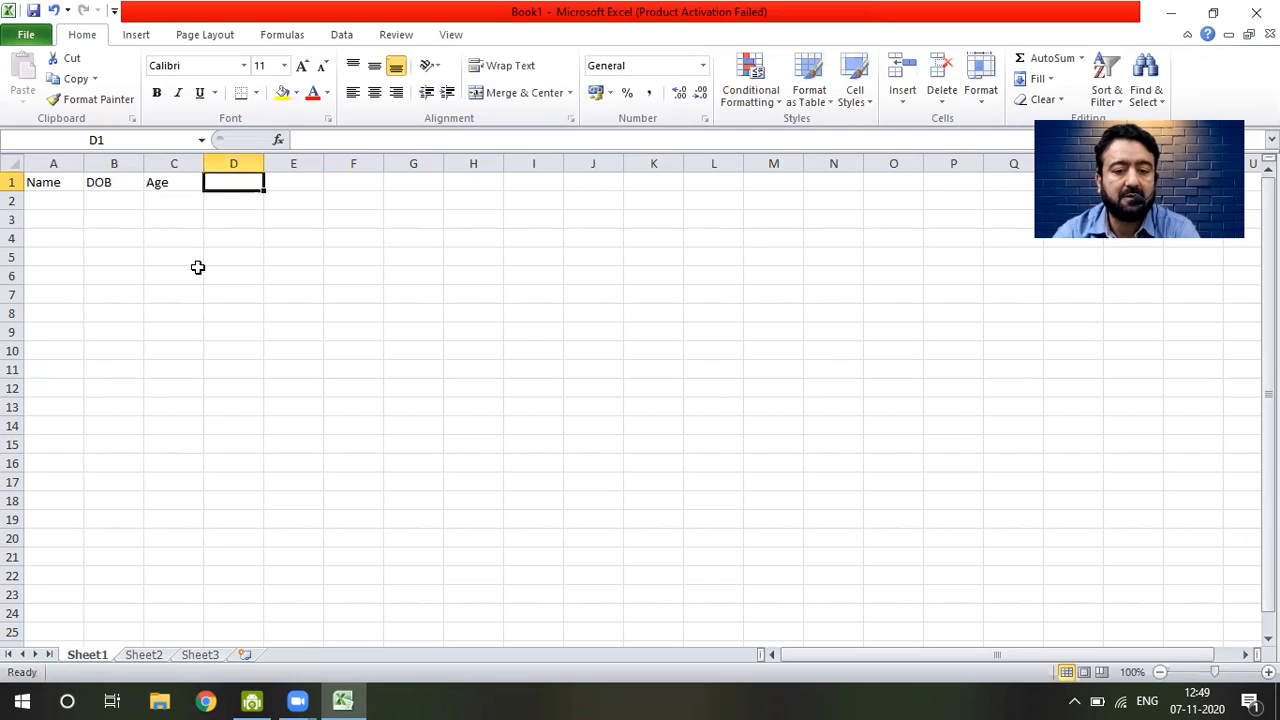
pyautogui.write('Sala')
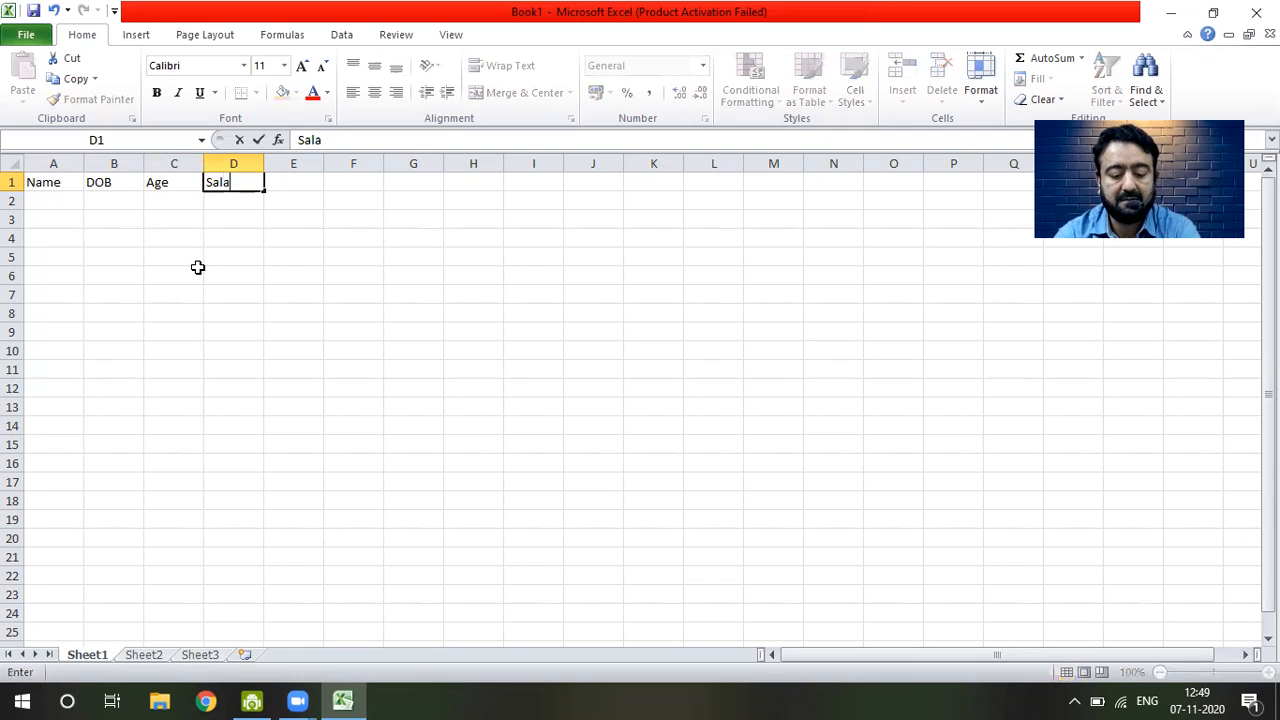
pyautogui.write('ry')
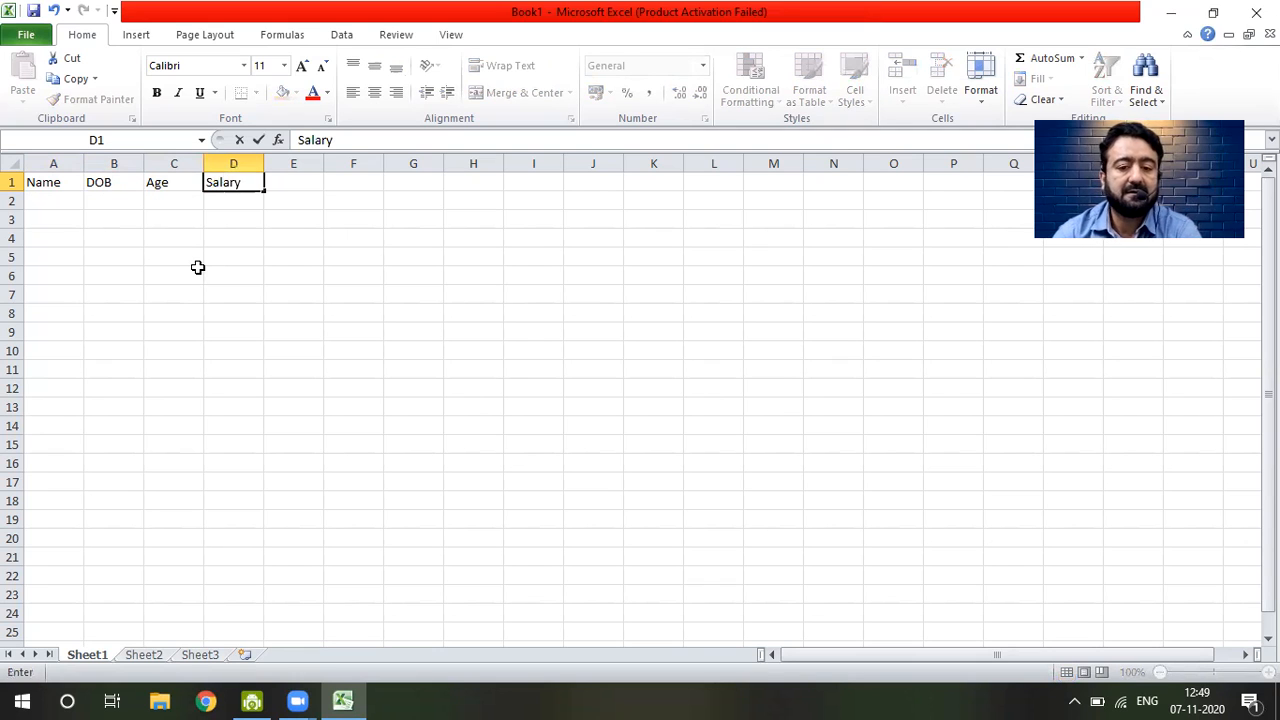
pyautogui.press('Tab')
# - Make the headers in A1:D1 bold
pyautogui.press('Left')
pyautogui.press('Left')
pyautogui.press('Left')
pyautogui.press('Left')
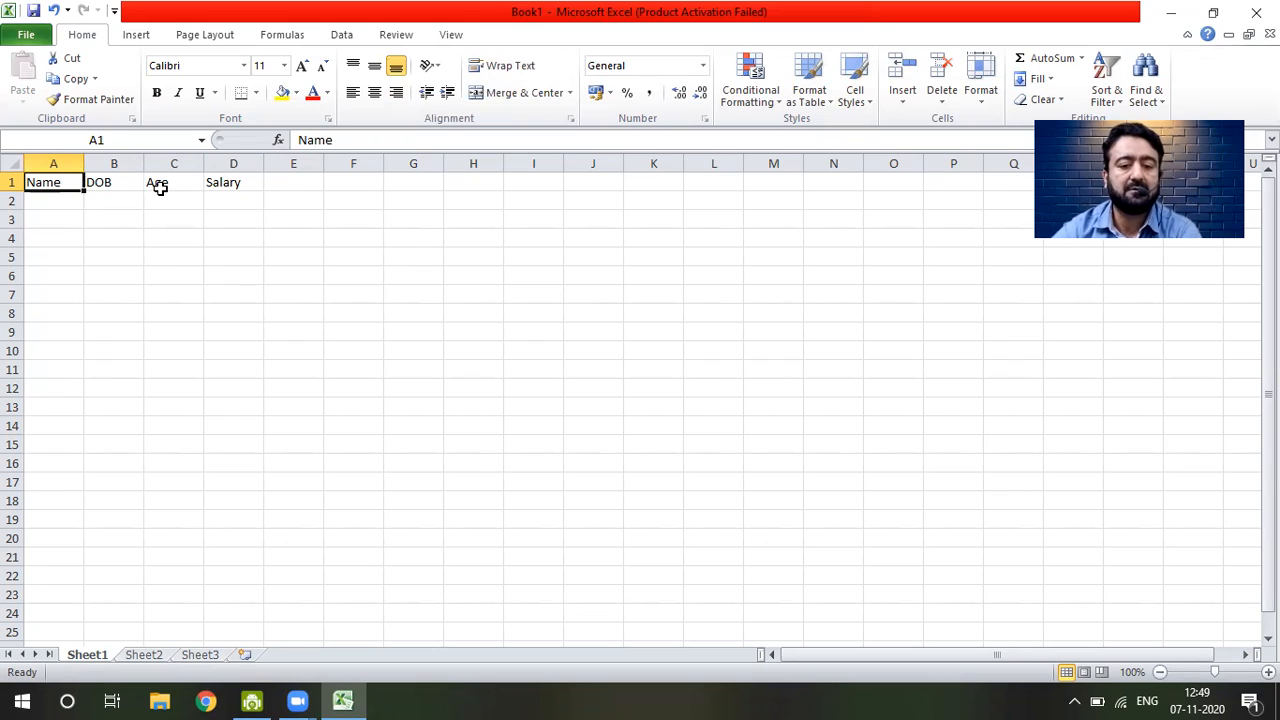
pyautogui.hotkey('shift', 'Right')
pyautogui.hotkey('shift', 'Right')
pyautogui.hotkey('shift', 'Right')
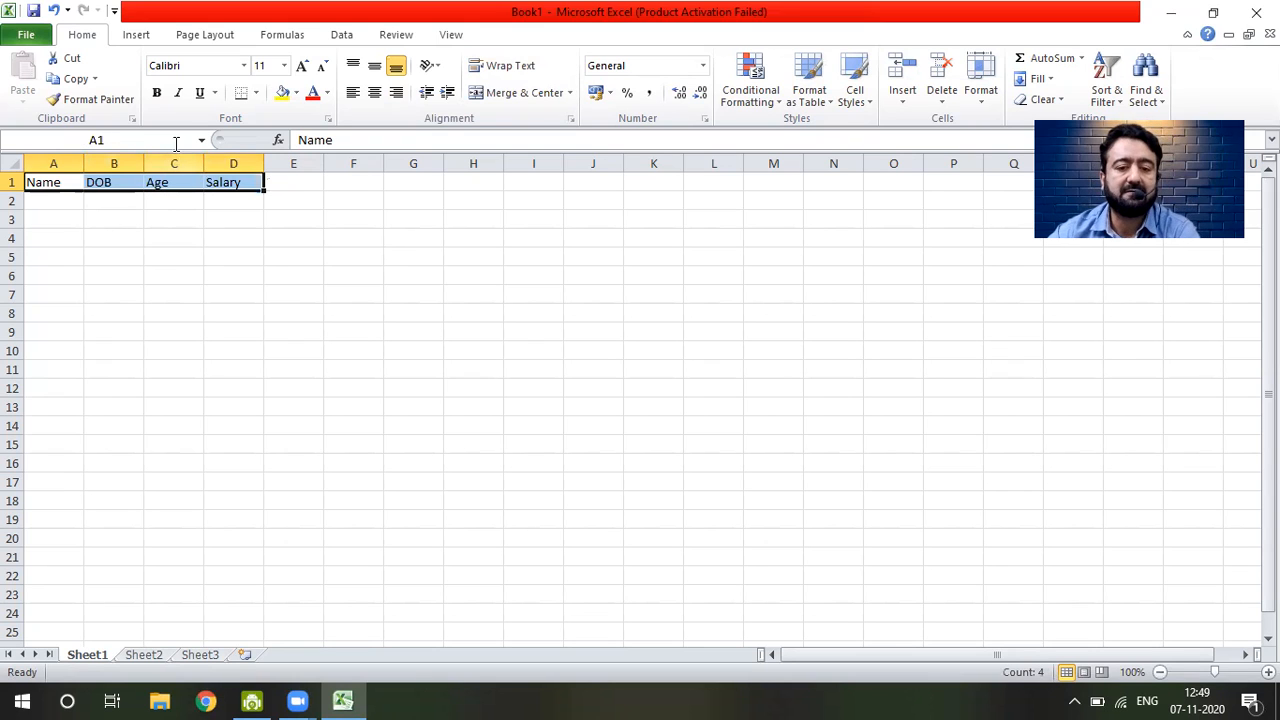
pyautogui.click(157, 93)
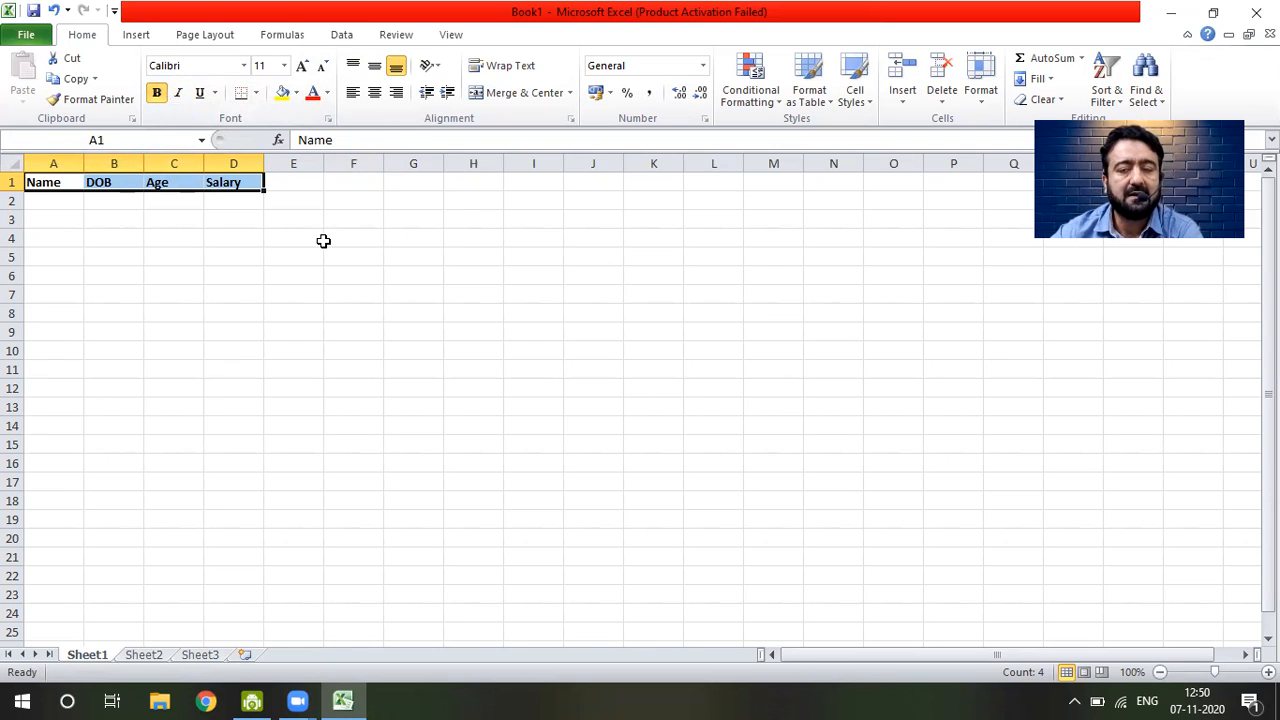
pyautogui.click(430, 254)
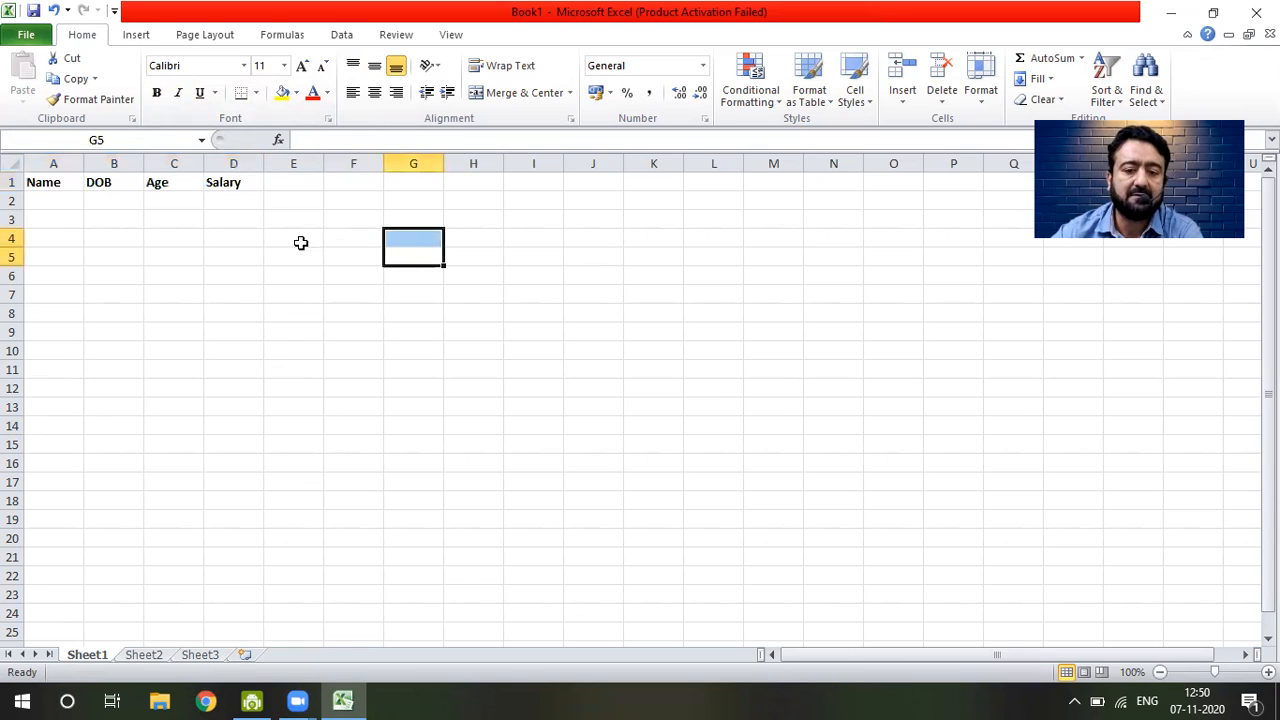
pyautogui.click(256, 186)
pyautogui.click(40, 181)
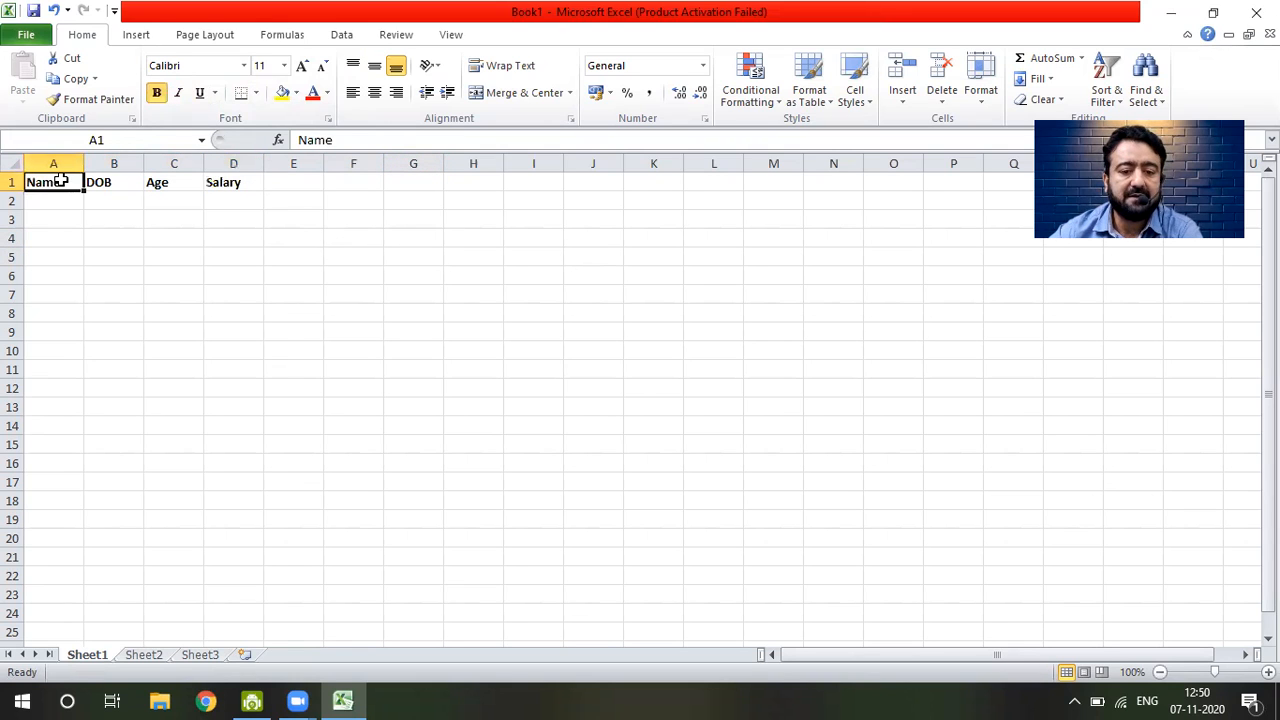
# - Enter the sample names aa, bb and cc in cells A2 to A4 under the Name header
pyautogui.click(62, 201)
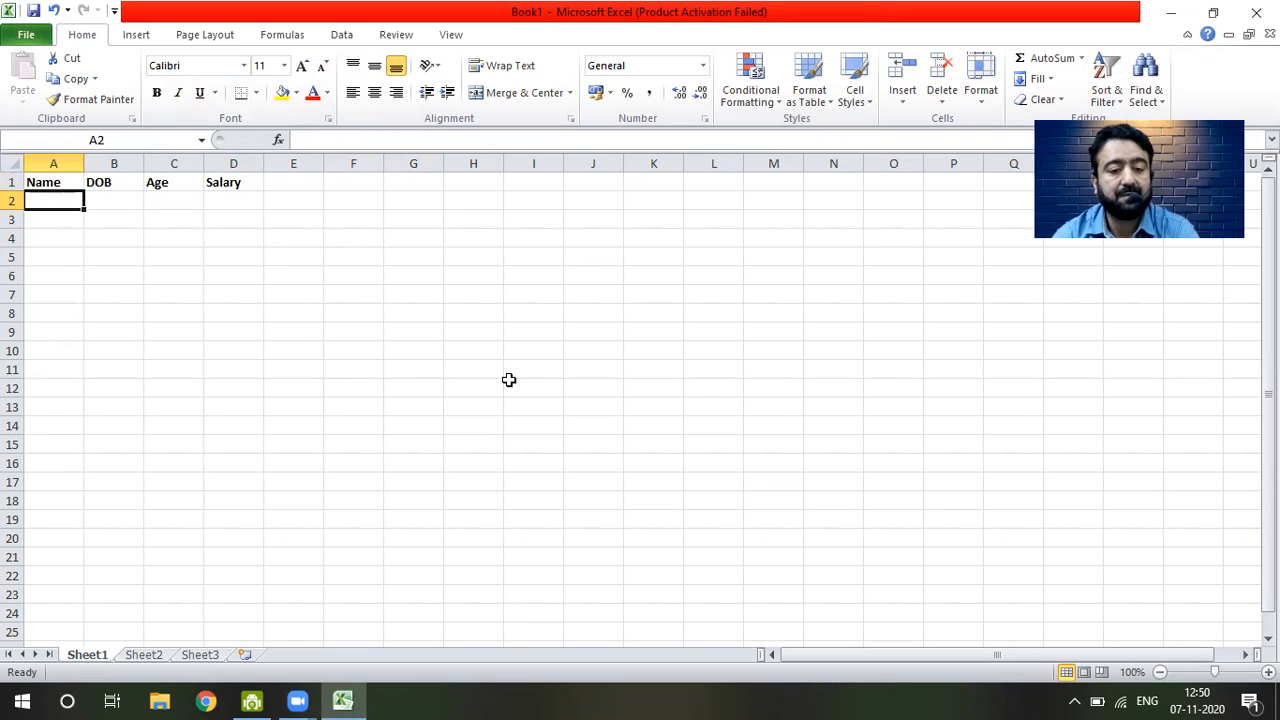
pyautogui.write('a')
pyautogui.press('Return')
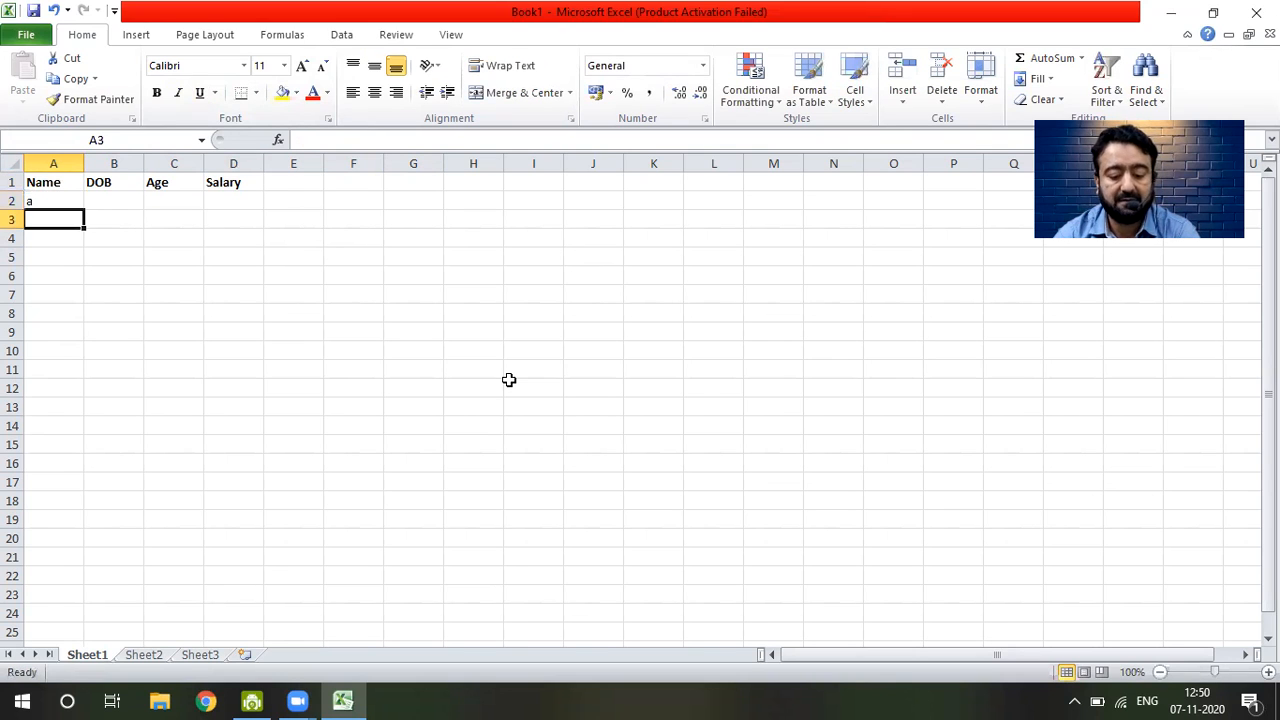
pyautogui.press('Up')
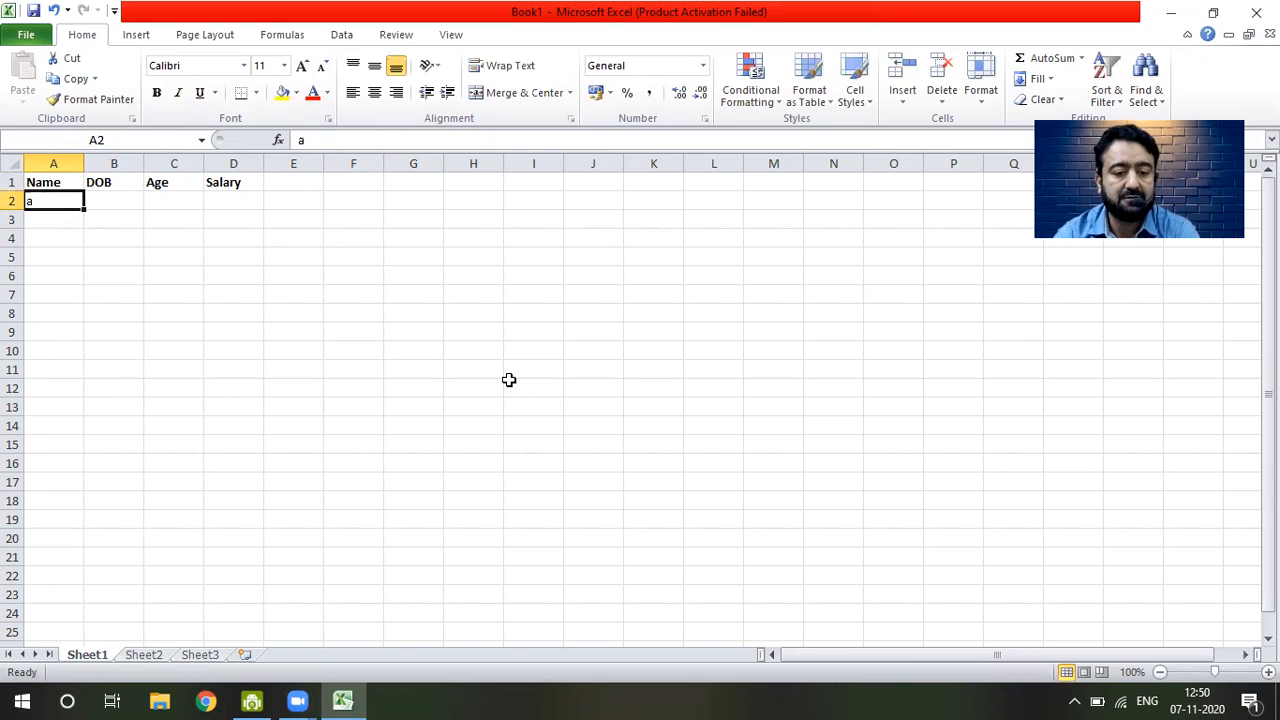
pyautogui.press('F2')
pyautogui.write('a')
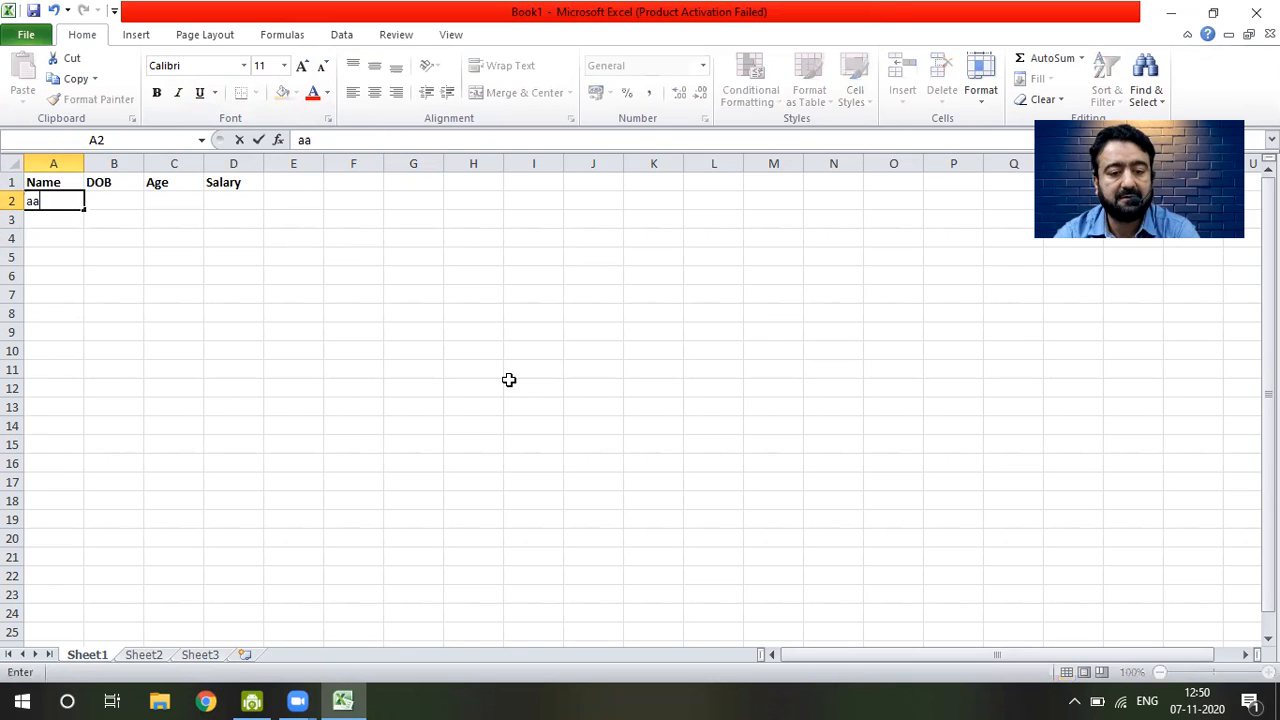
pyautogui.press('Return')
pyautogui.write('bb')
pyautogui.press('Return')
pyautogui.write('cc')
pyautogui.press('Return')
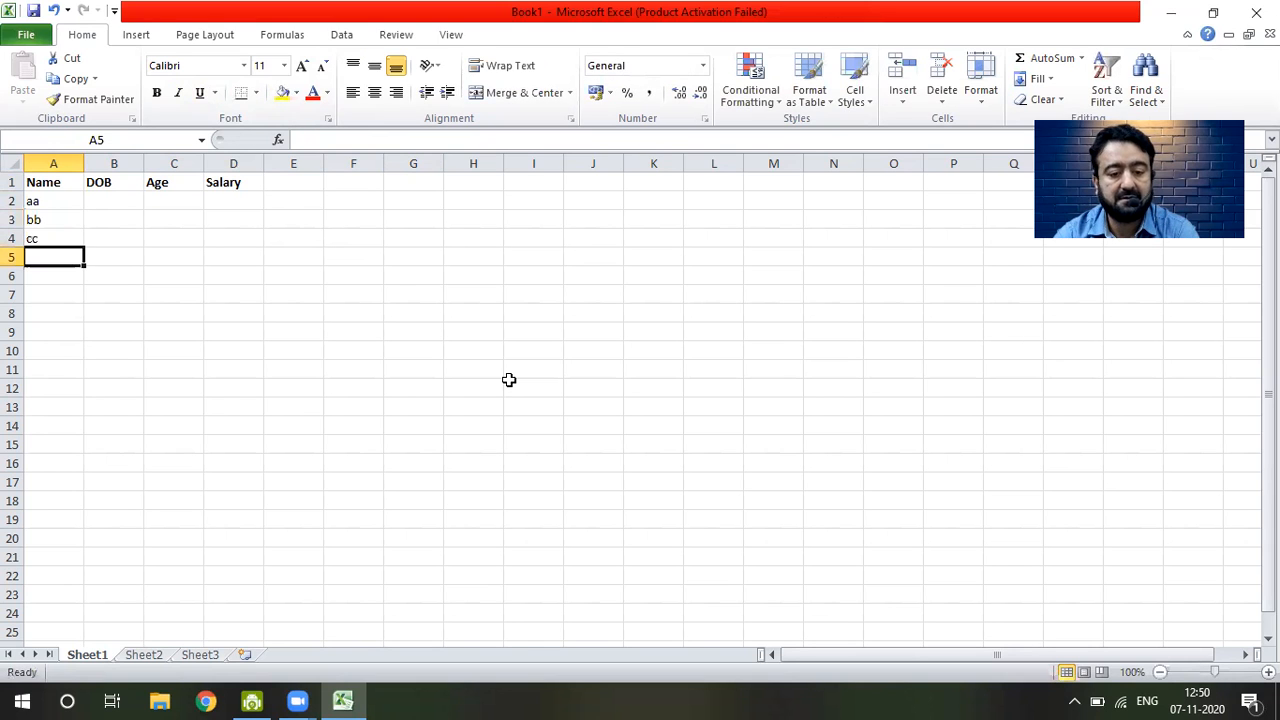
# - Continue the Name column with dd, ee, fg, rr and tt in cells A5 to A9
pyautogui.write('dd')
pyautogui.press('Return')
pyautogui.write('ee')
pyautogui.press('Return')
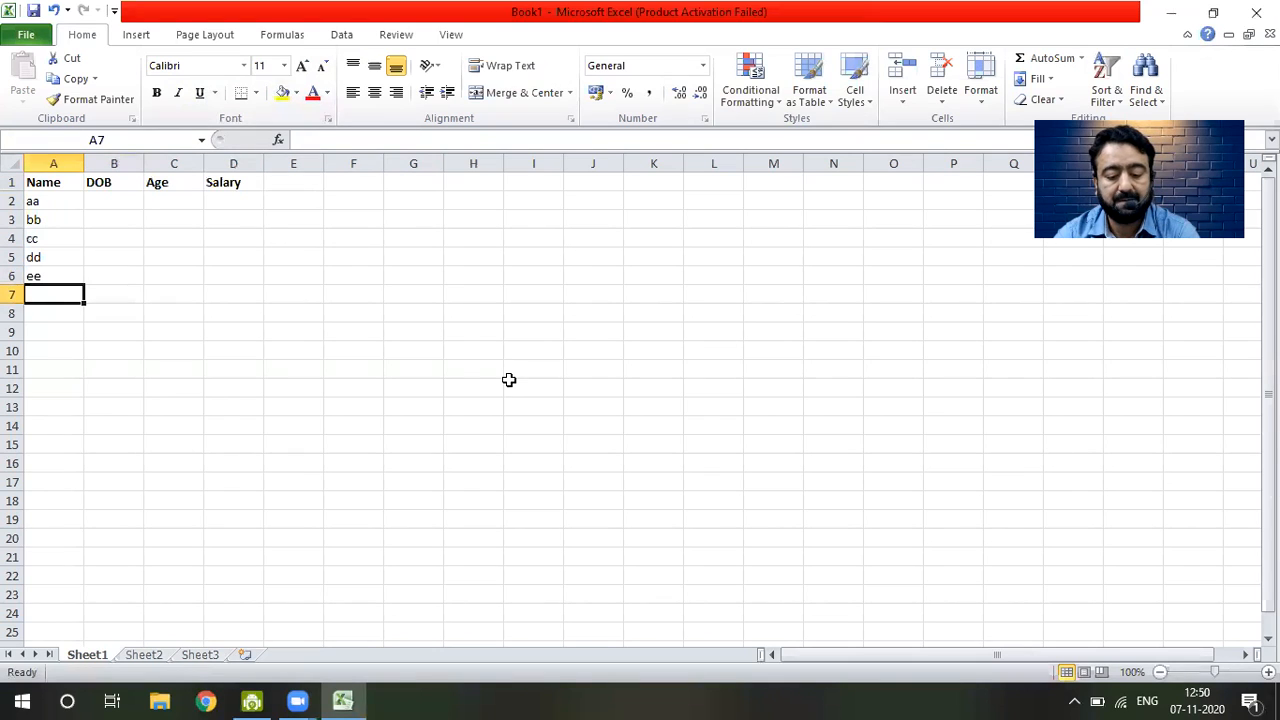
pyautogui.write('fg')
pyautogui.press('Return')
pyautogui.write('rr')
pyautogui.press('Return')
pyautogui.write('tt')
pyautogui.press('Tab')
# - Enter a date of birth for aa in cell B2, with day, month and year separated by slashes
pyautogui.press('Up')
pyautogui.press('Up')
pyautogui.press('Up')
pyautogui.press('Up')
pyautogui.press('Up')
pyautogui.press('Up')
pyautogui.press('Up')
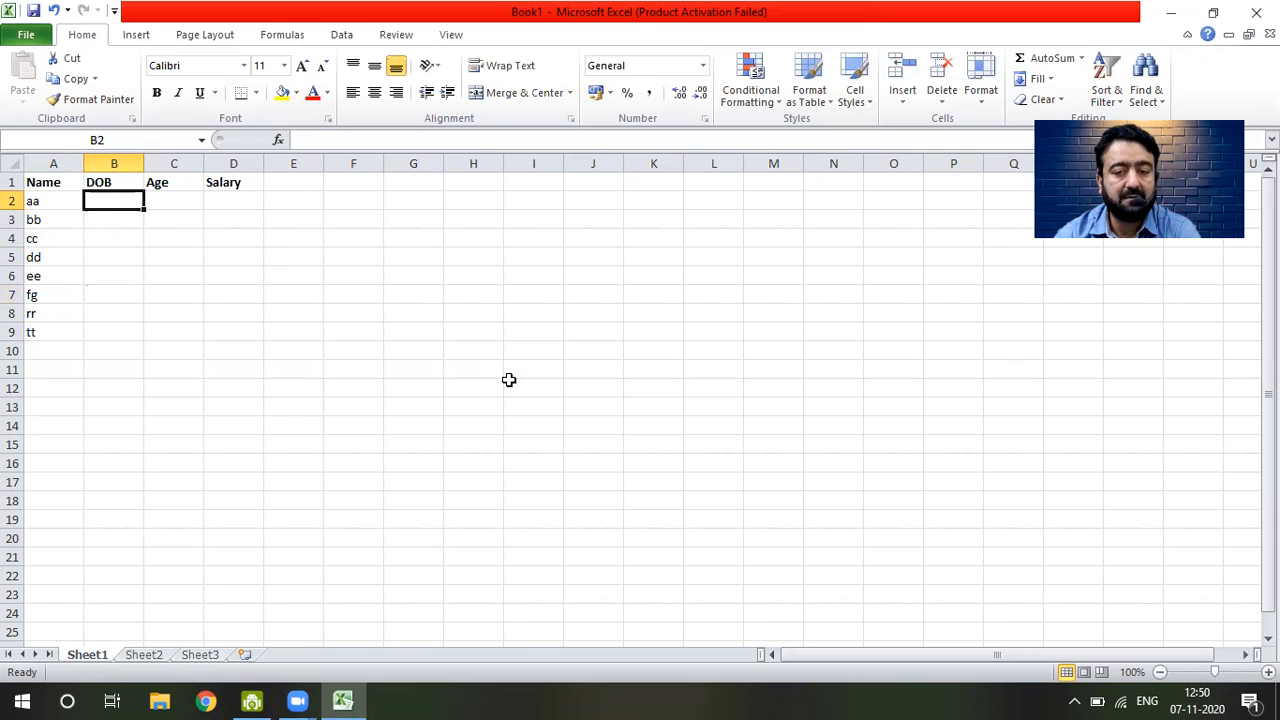
pyautogui.write('2/3/')
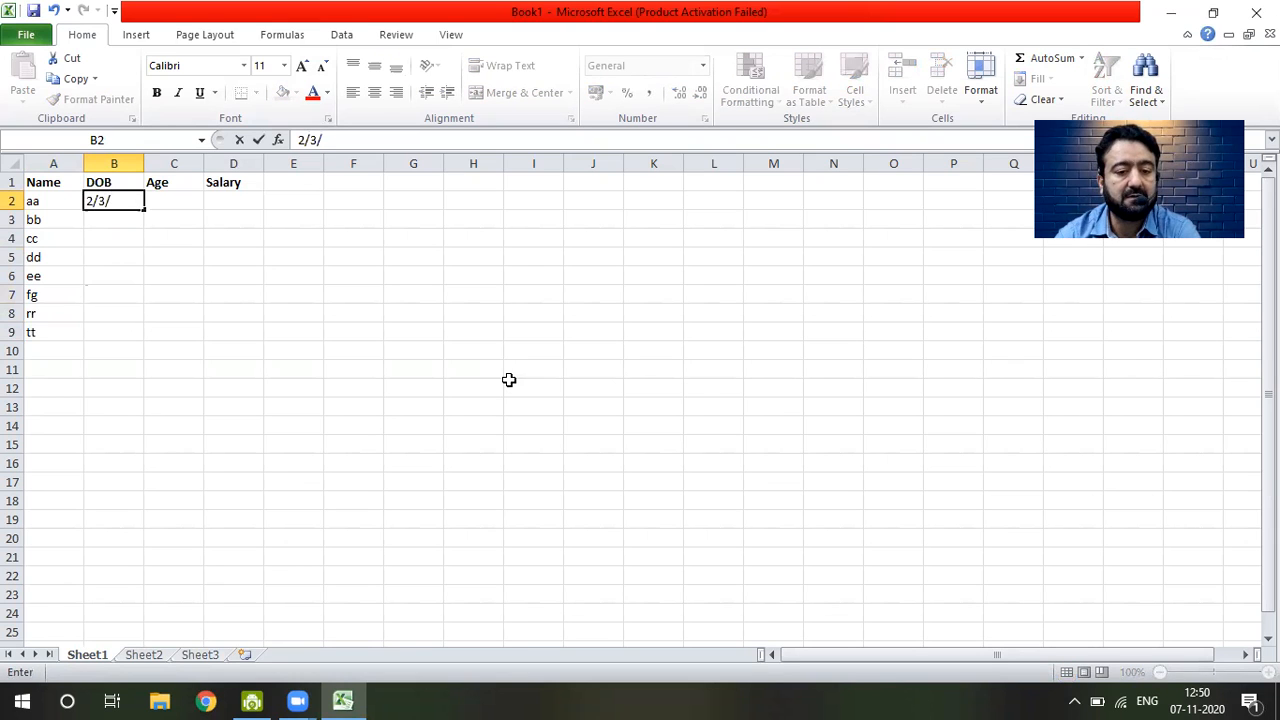
pyautogui.write('19')
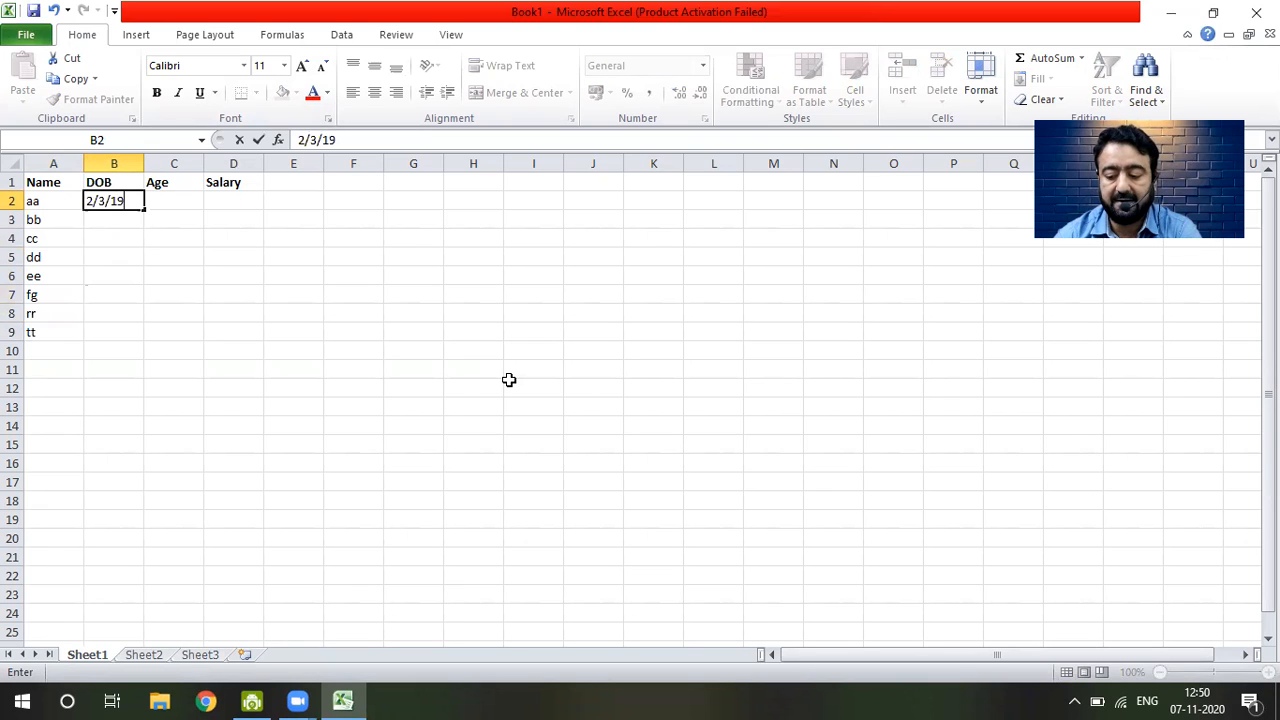
pyautogui.write('90')
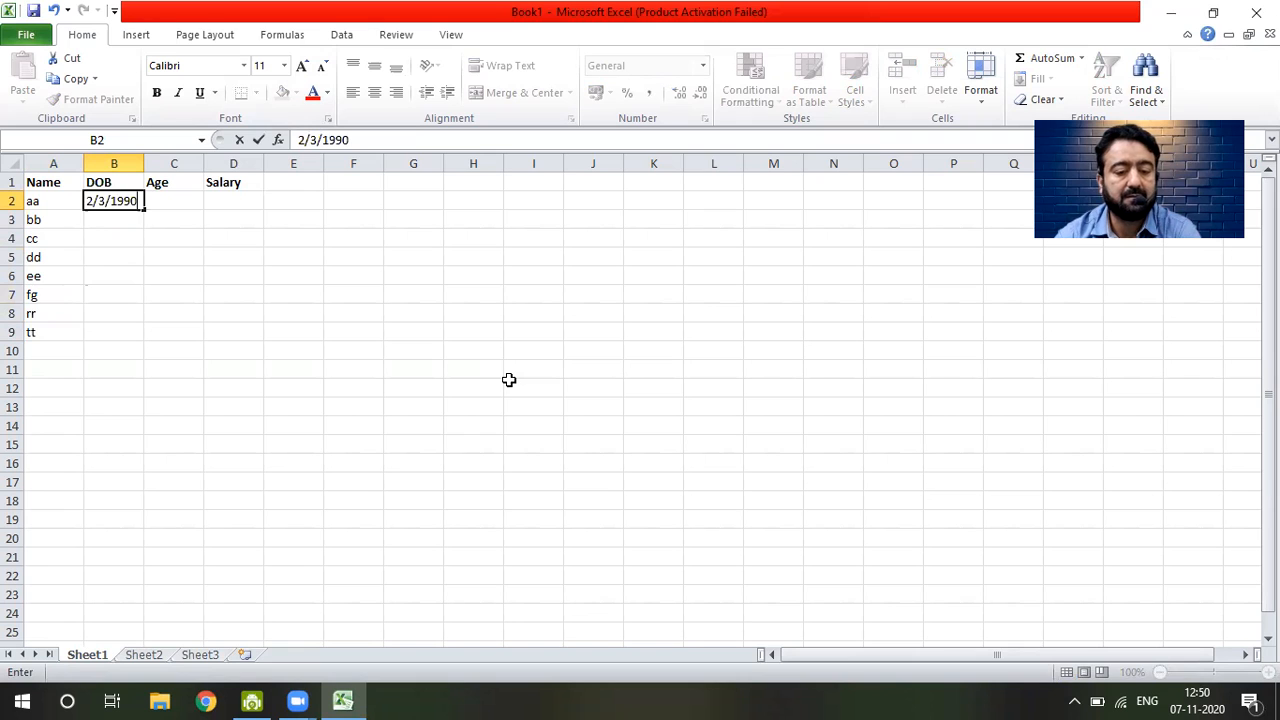
pyautogui.press('Return')
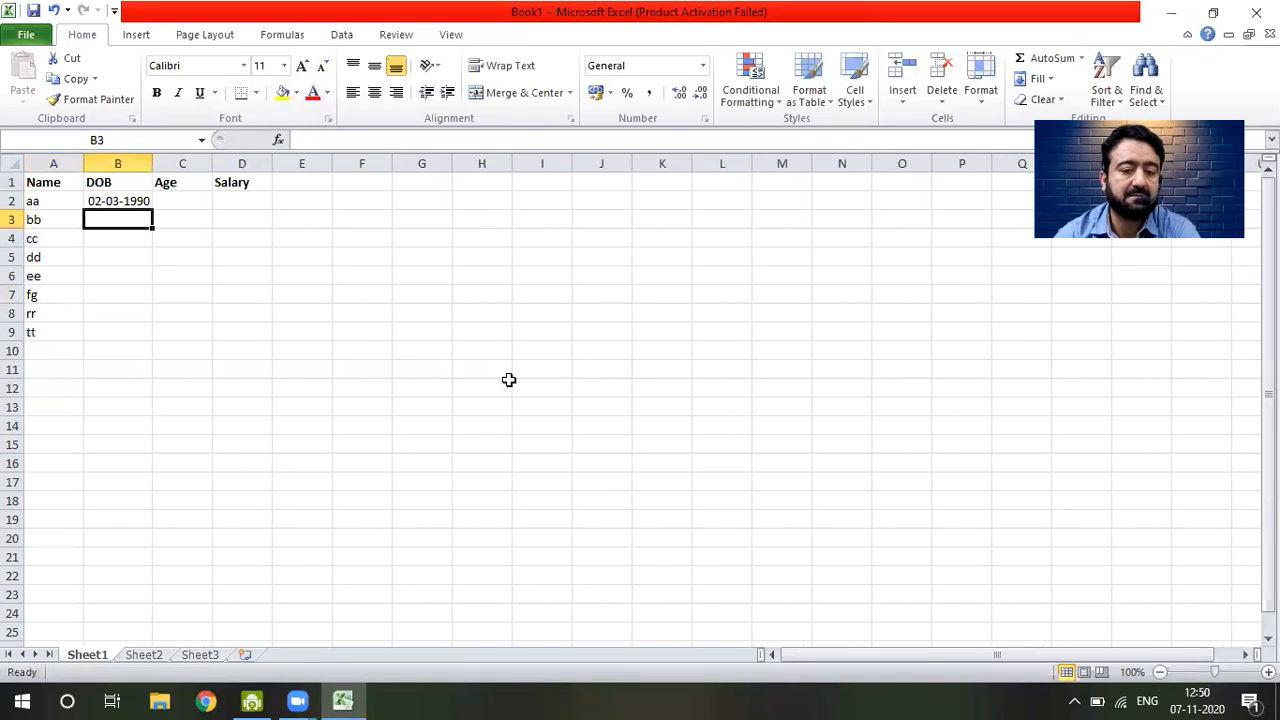
# - Try to replace both separators in B2's date of birth with slashes
pyautogui.press('Up')
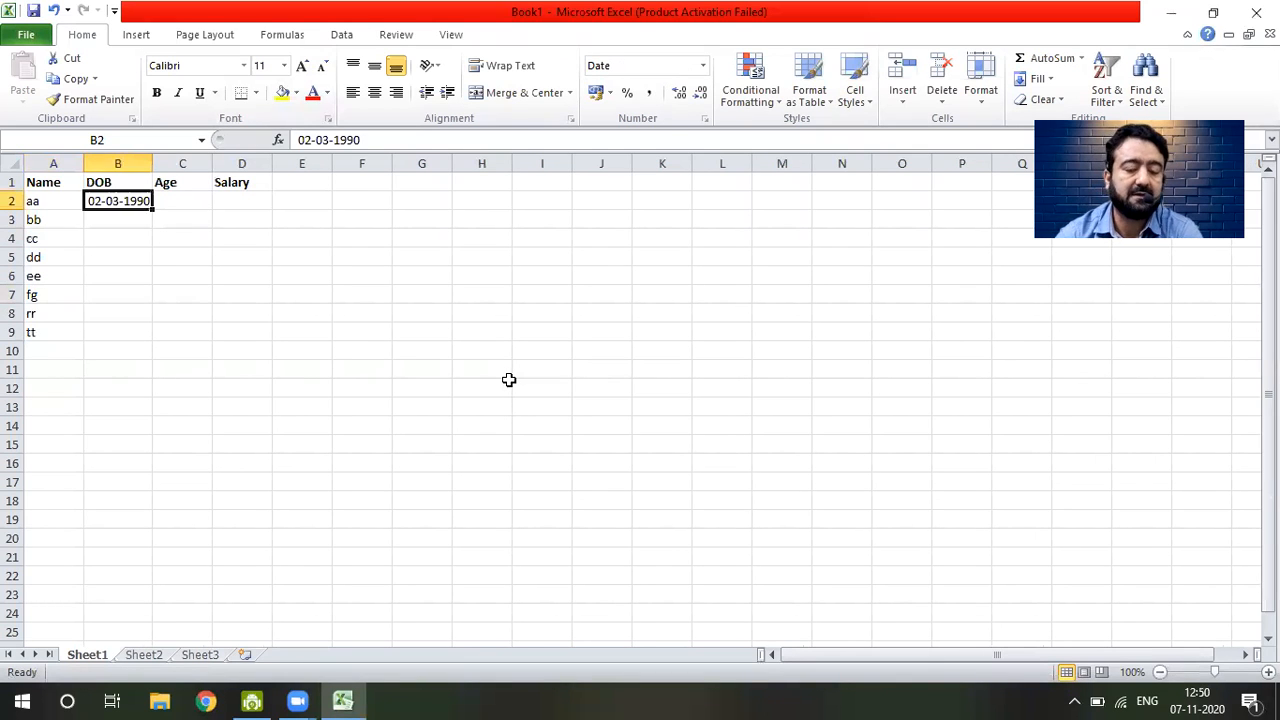
pyautogui.doubleClick(104, 201)
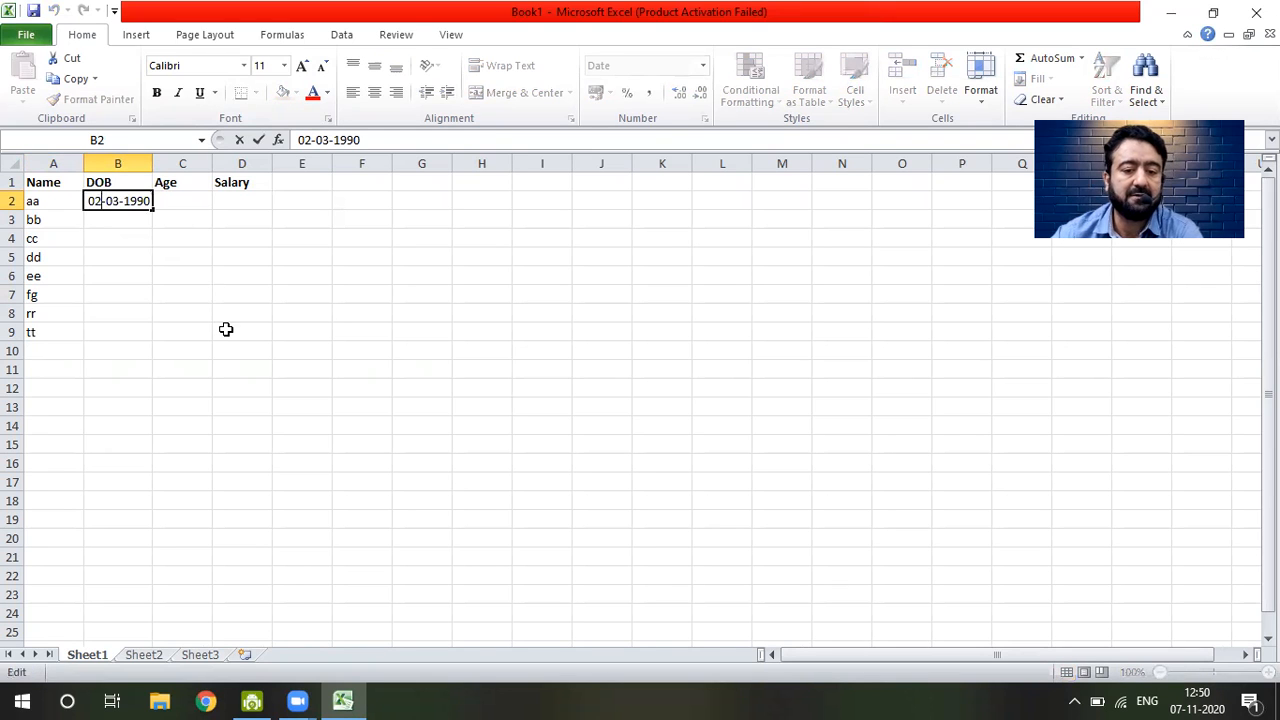
pyautogui.press('Delete')
pyautogui.write('/')
pyautogui.press('Right')
pyautogui.press('Right')
pyautogui.press('Delete')
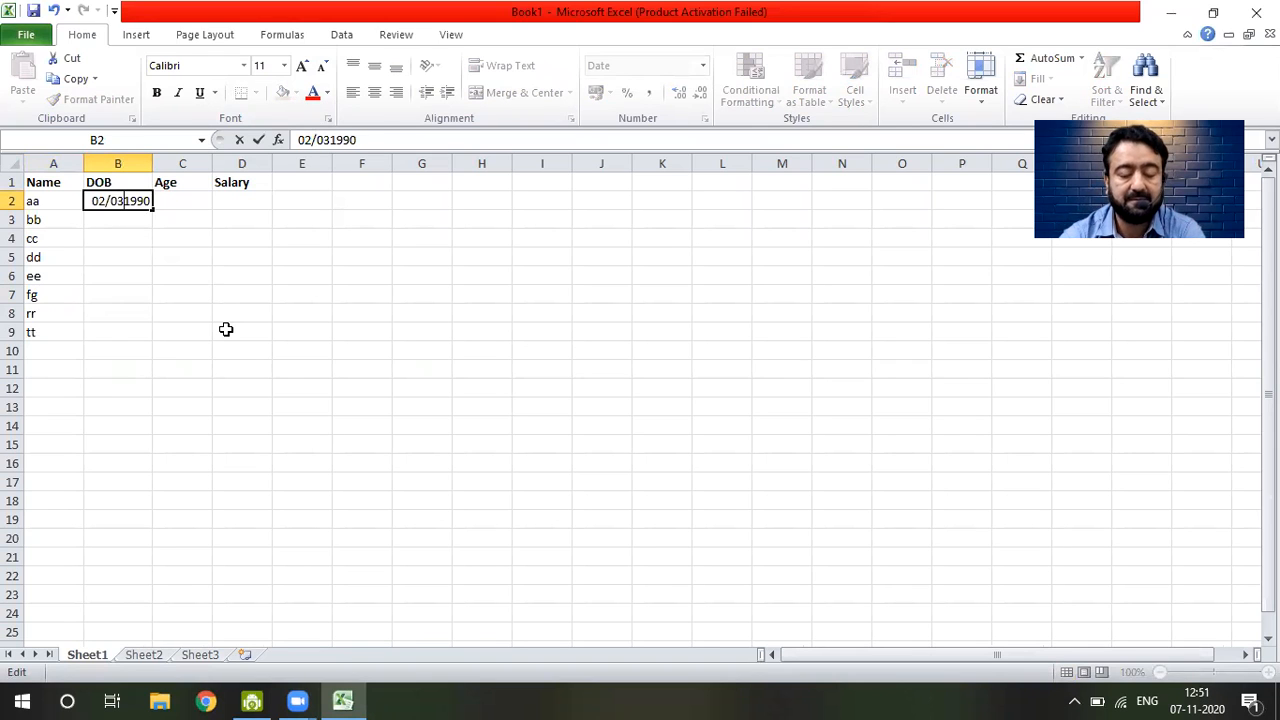
pyautogui.write('/')
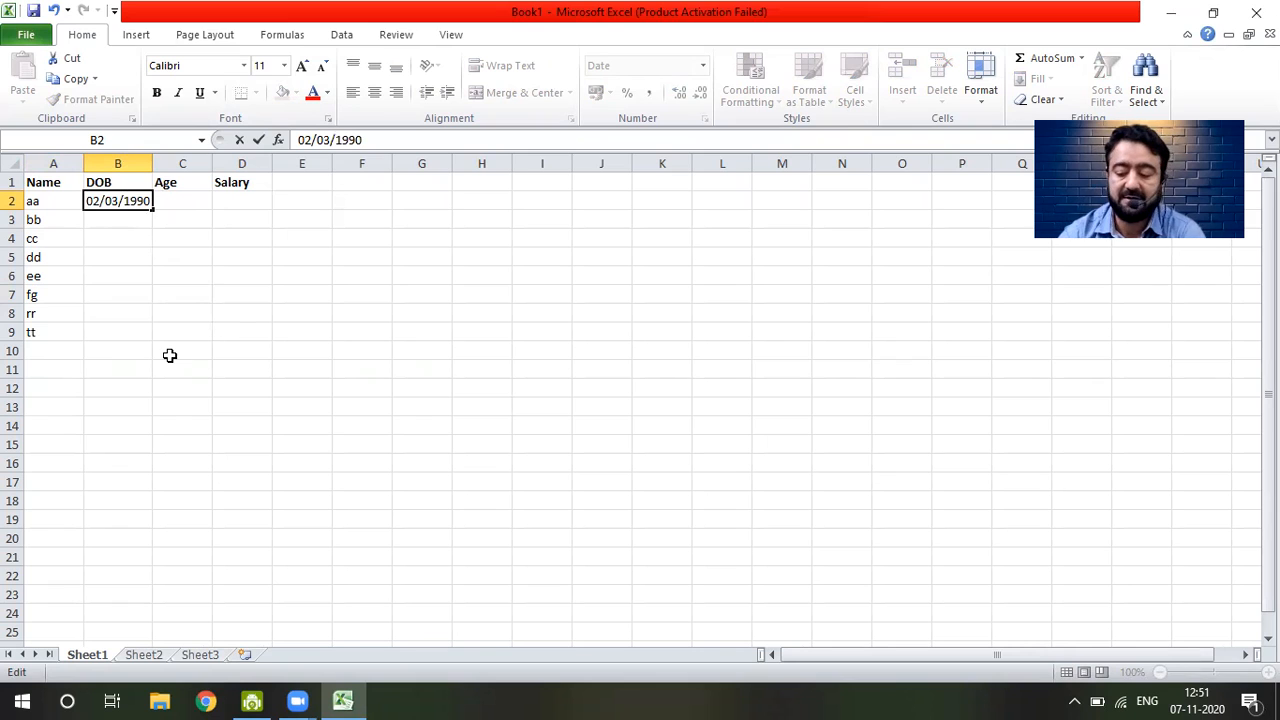
pyautogui.press('Return')
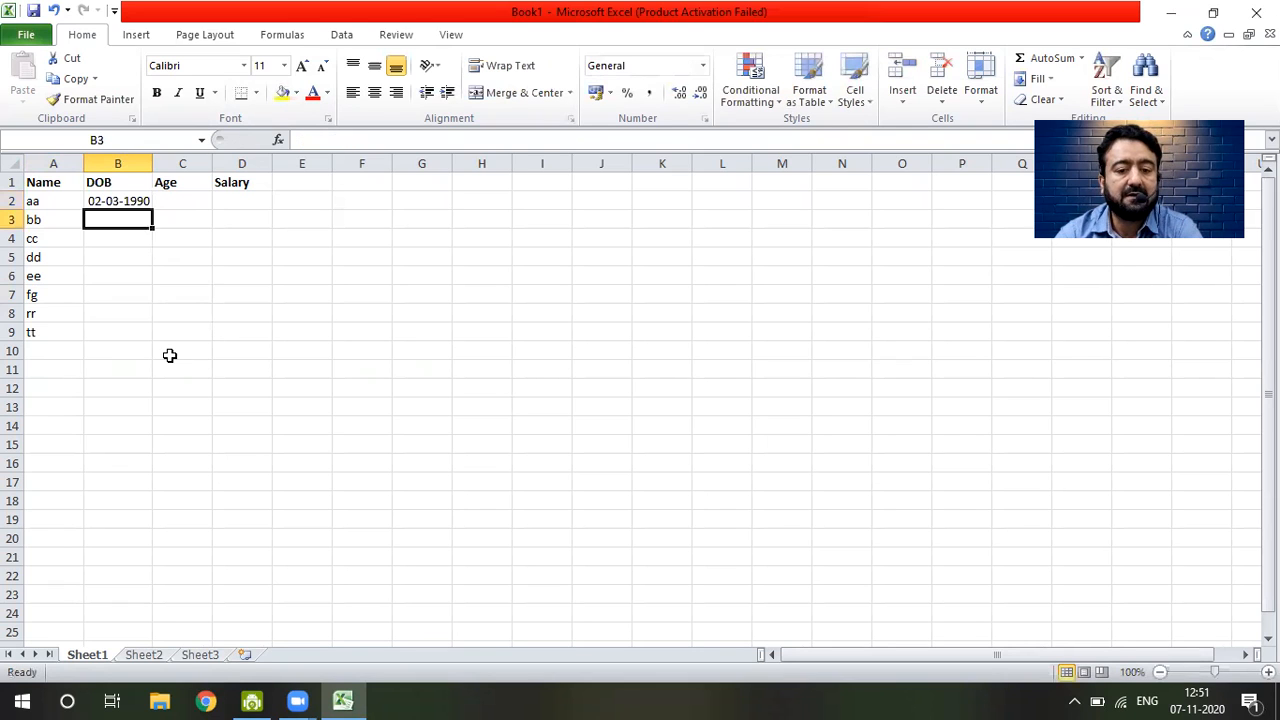
# - Enter slash-separated dates of birth for bb and cc in cells B3 and B4
pyautogui.press('Up')
pyautogui.press('Down')
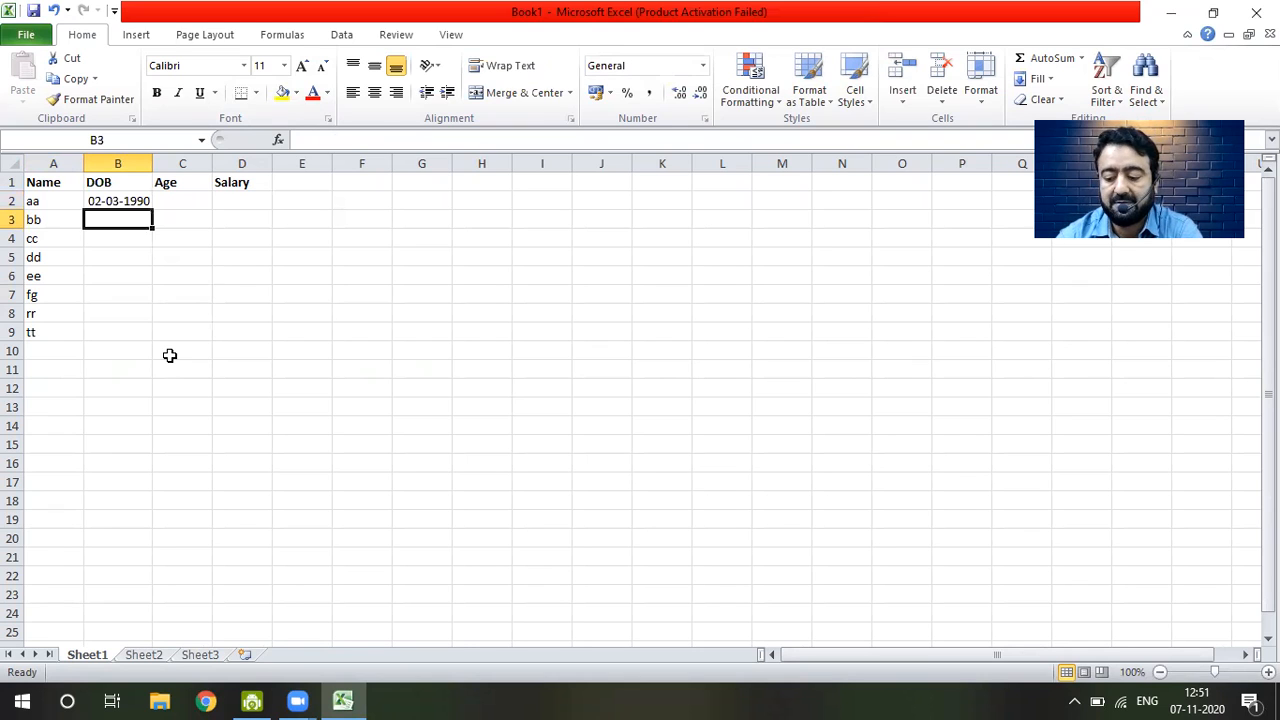
pyautogui.write('5/8/')
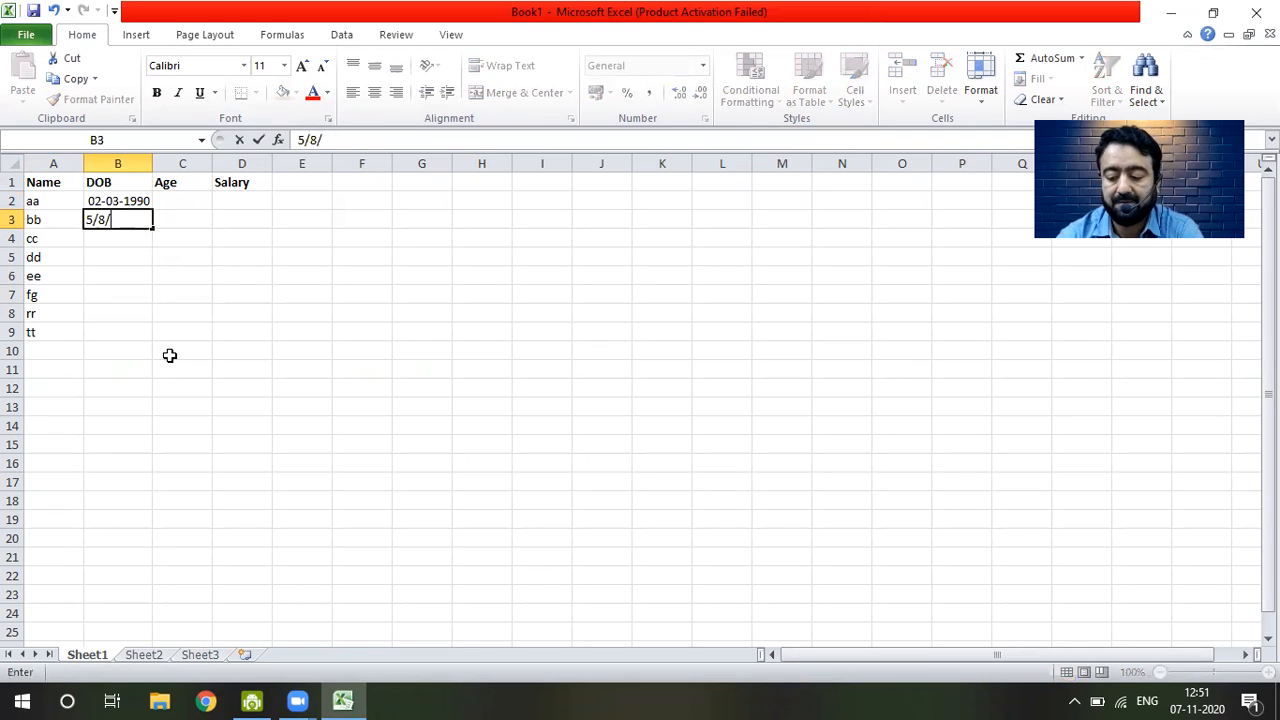
pyautogui.write('1995')
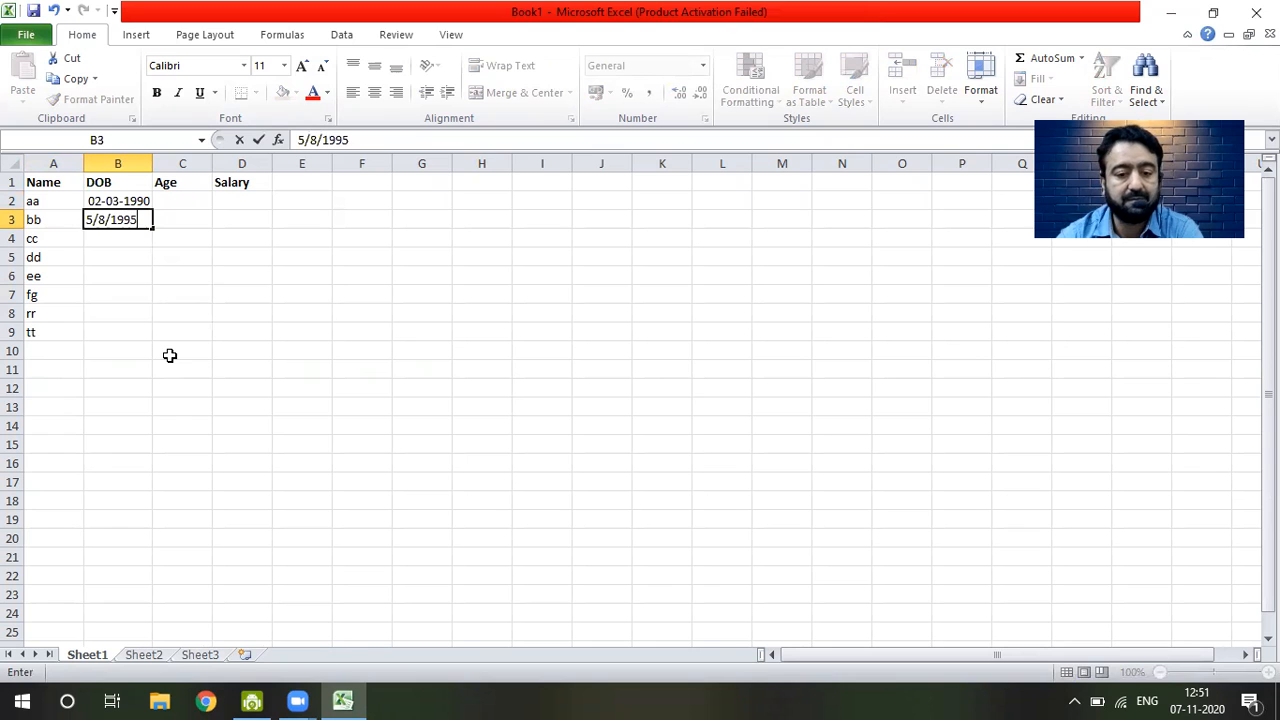
pyautogui.press('Return')
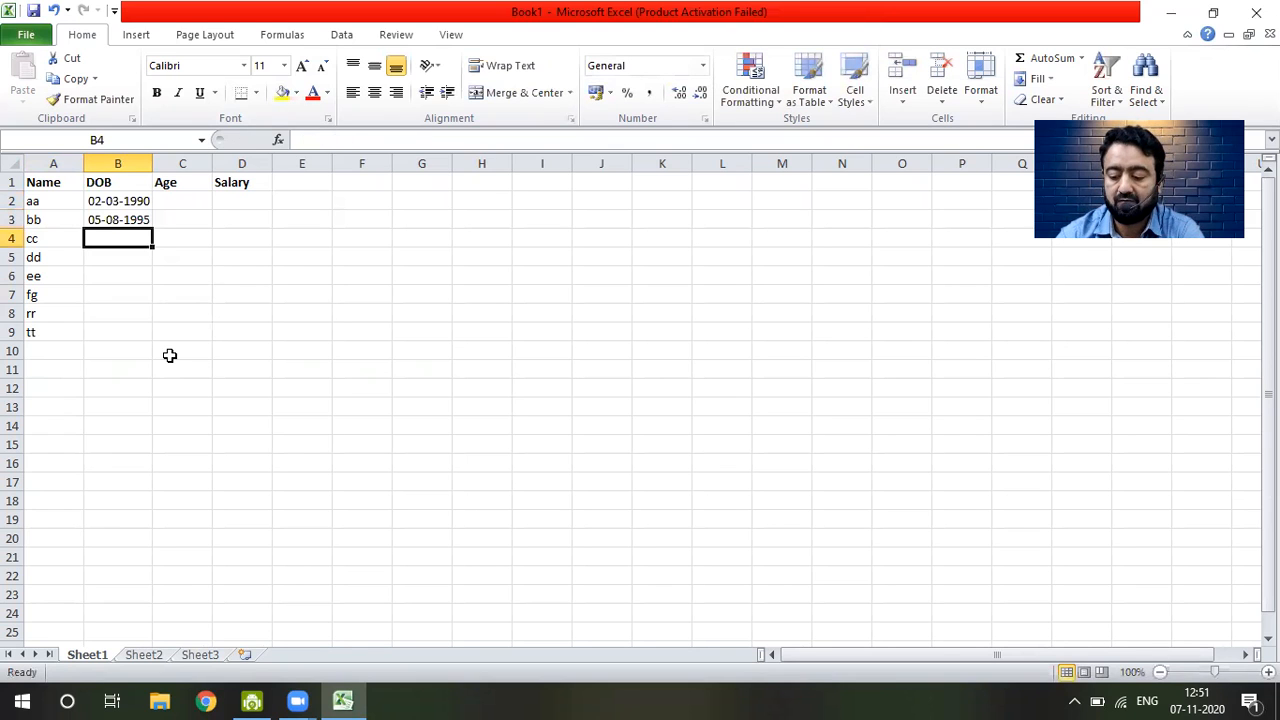
pyautogui.write('6/')
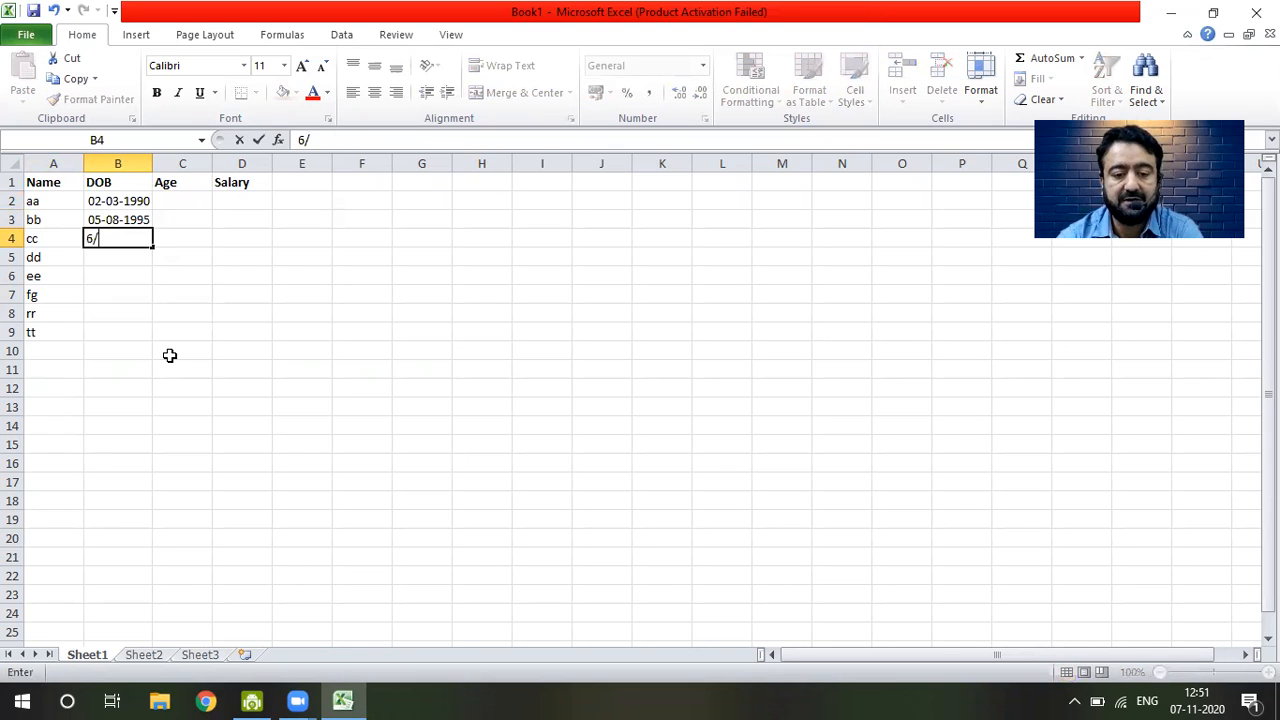
pyautogui.write('9/')
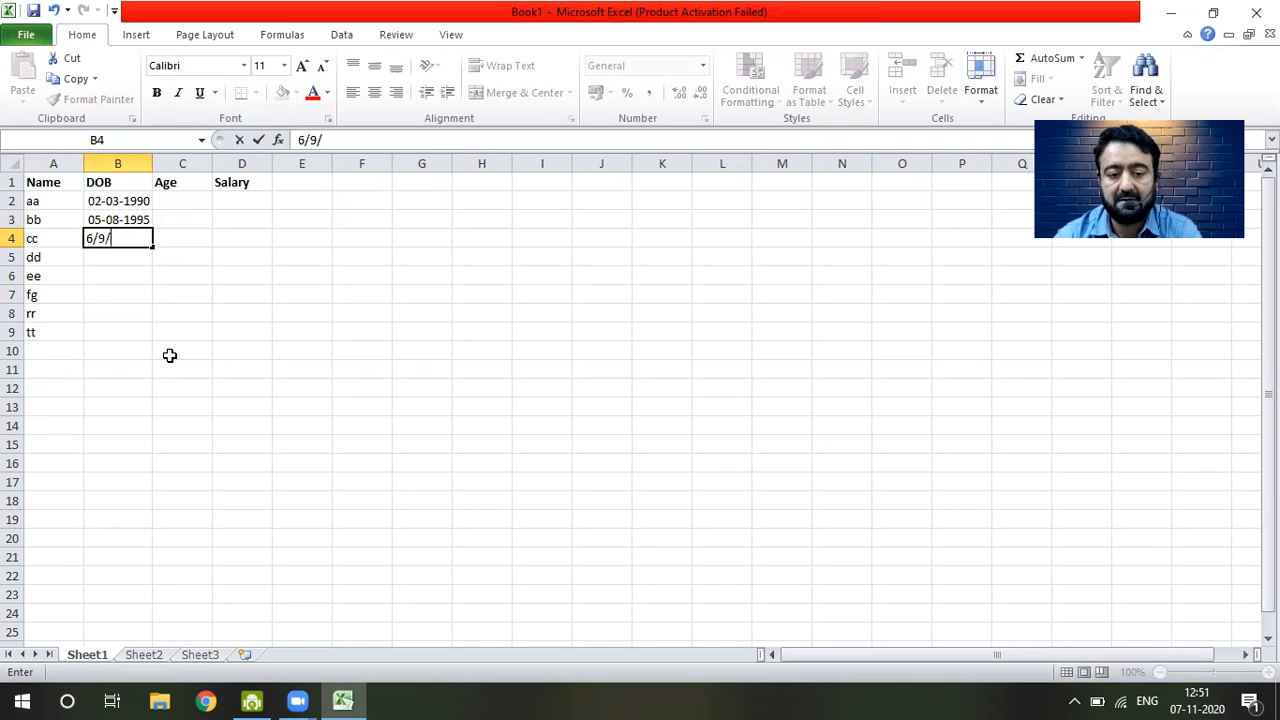
pyautogui.write('2000')
pyautogui.press('Return')
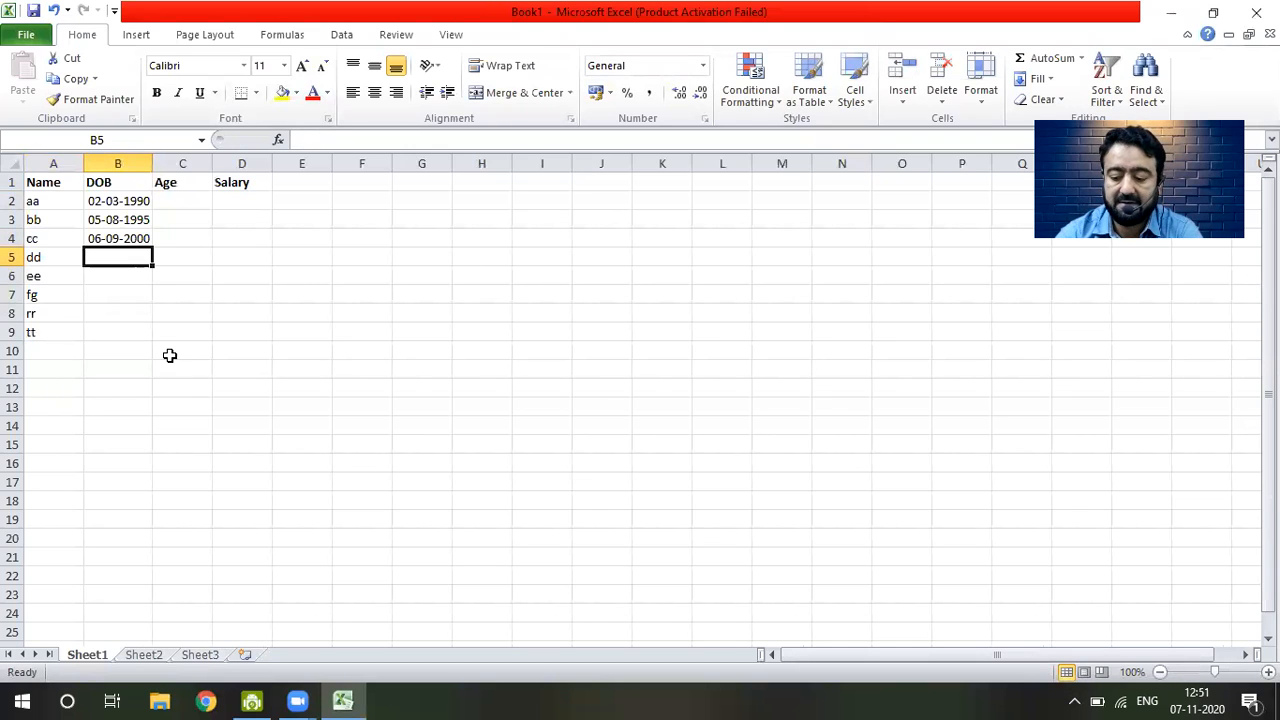
# - Enter slash-separated dates of birth for dd and ee in cells B5 and B6
pyautogui.write('6/5/200')
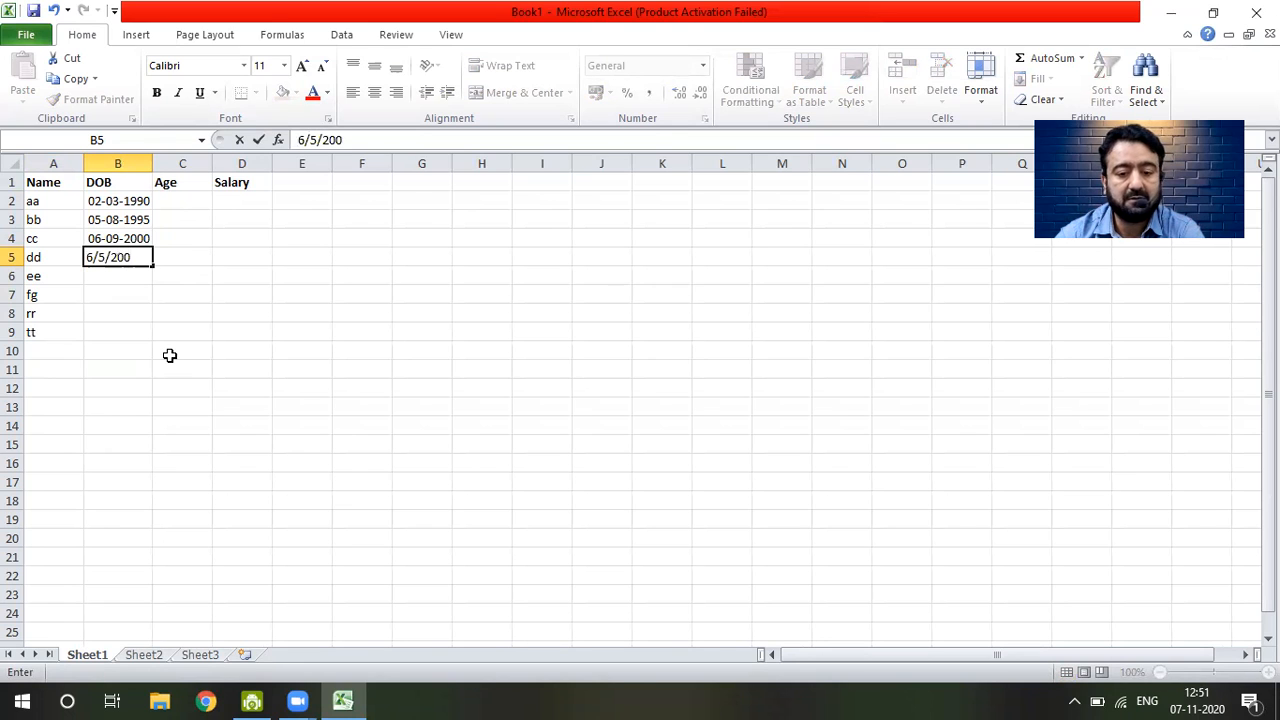
pyautogui.write('1')
pyautogui.press('Return')
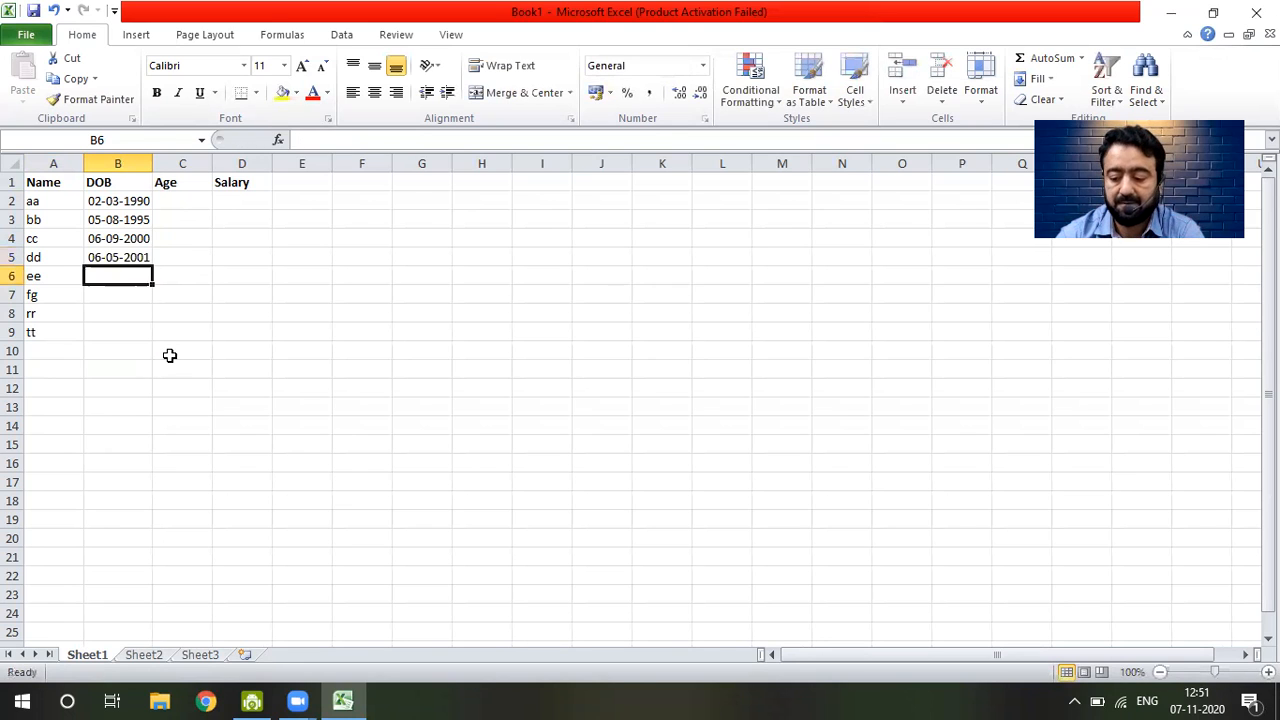
pyautogui.write('4')
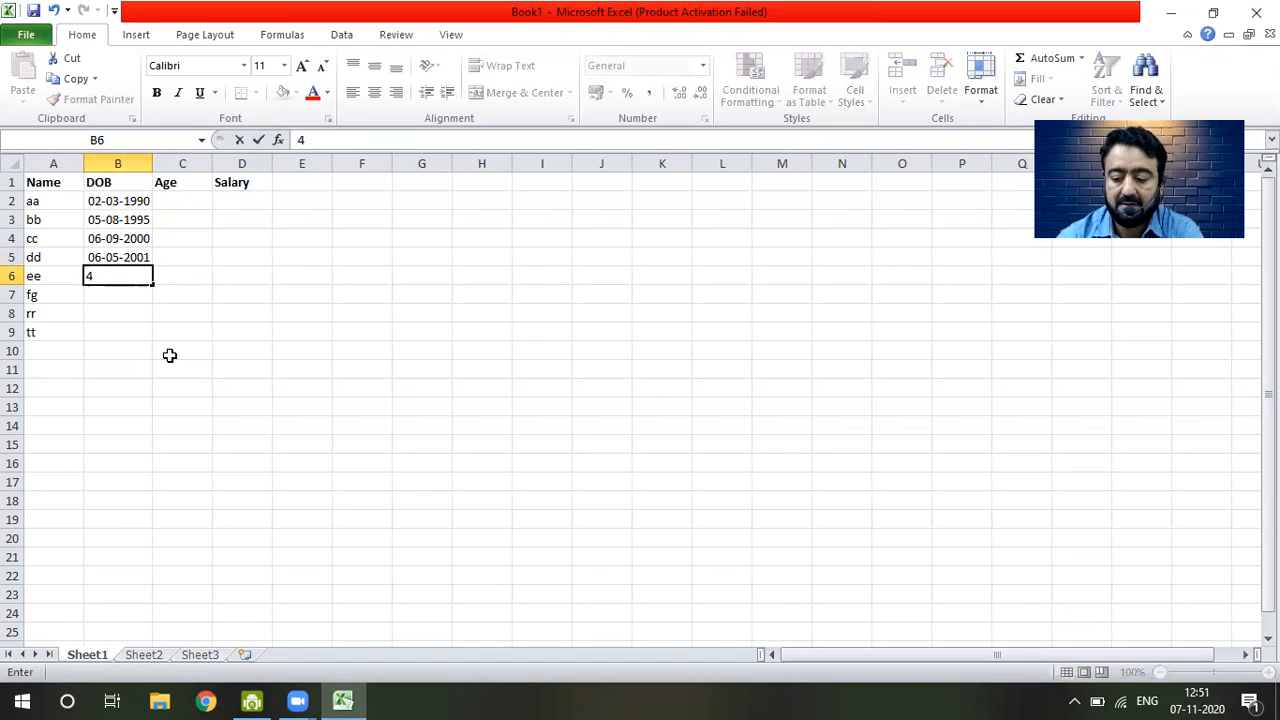
pyautogui.write('/6/2005')
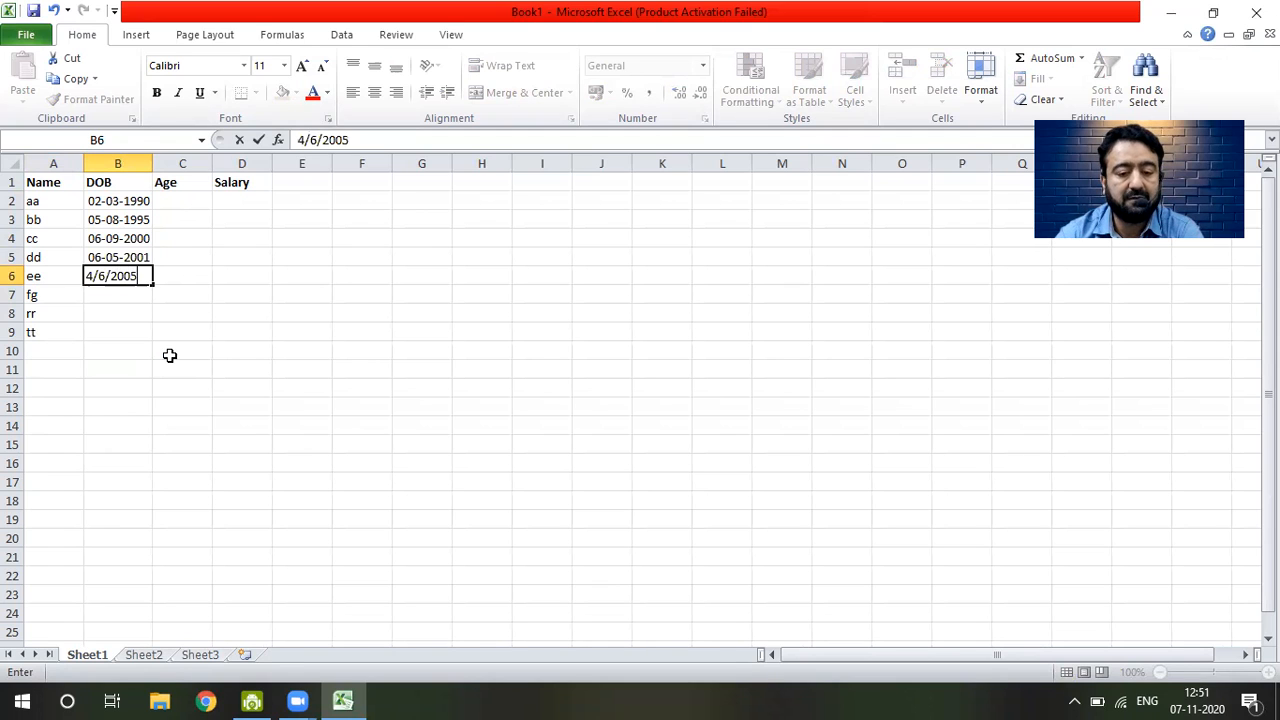
pyautogui.press('Return')
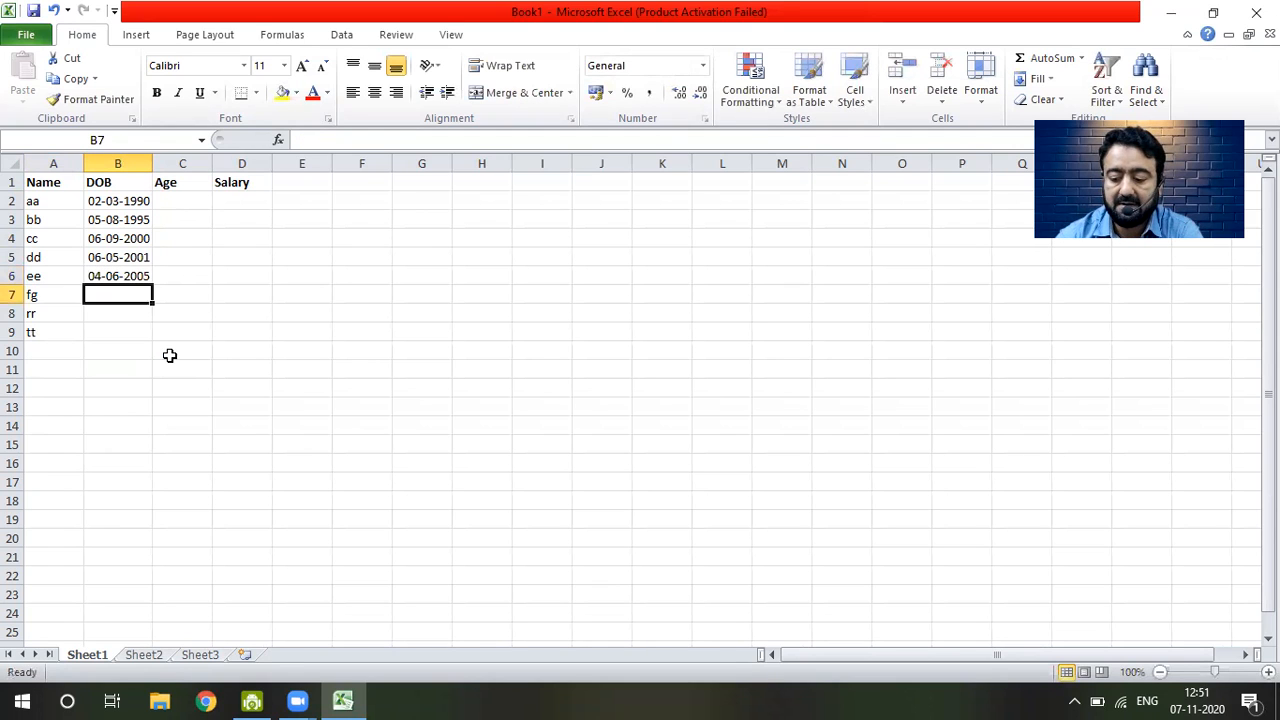
# - Enter slash-separated dates of birth for fg and rr in cells B7 and B8
pyautogui.write('9/1')
pyautogui.write('/2002')
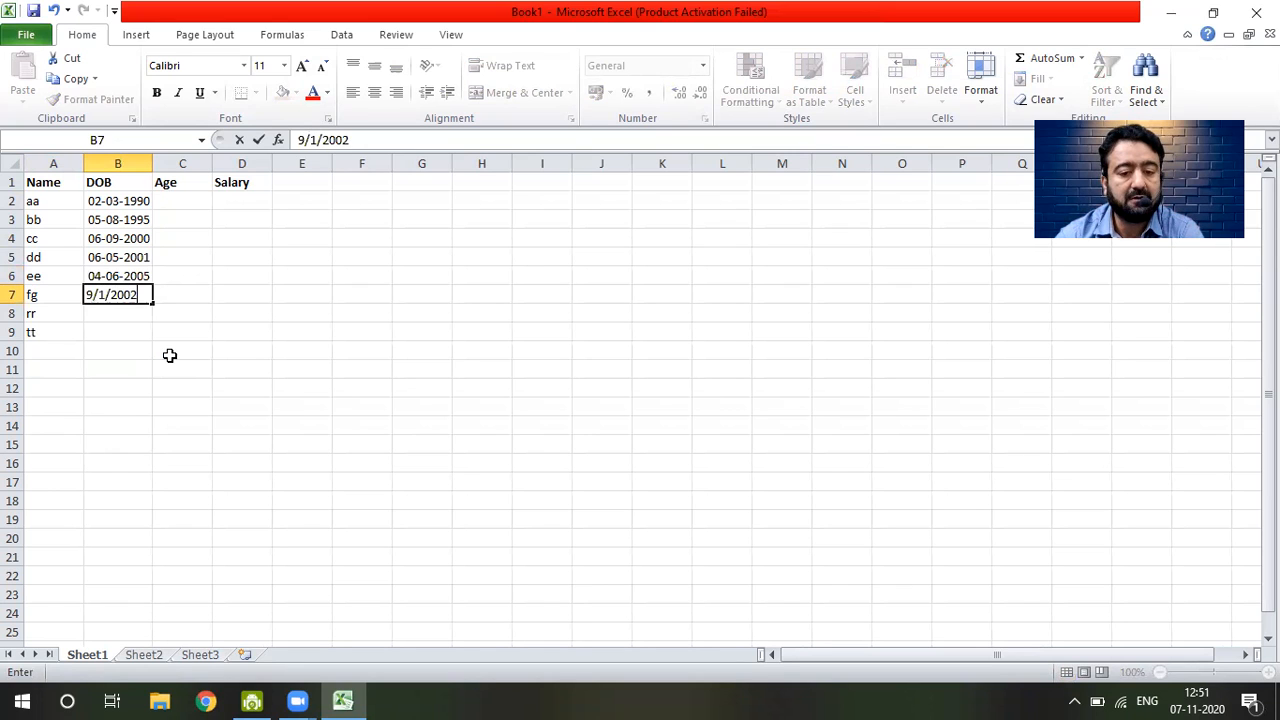
pyautogui.press('Return')
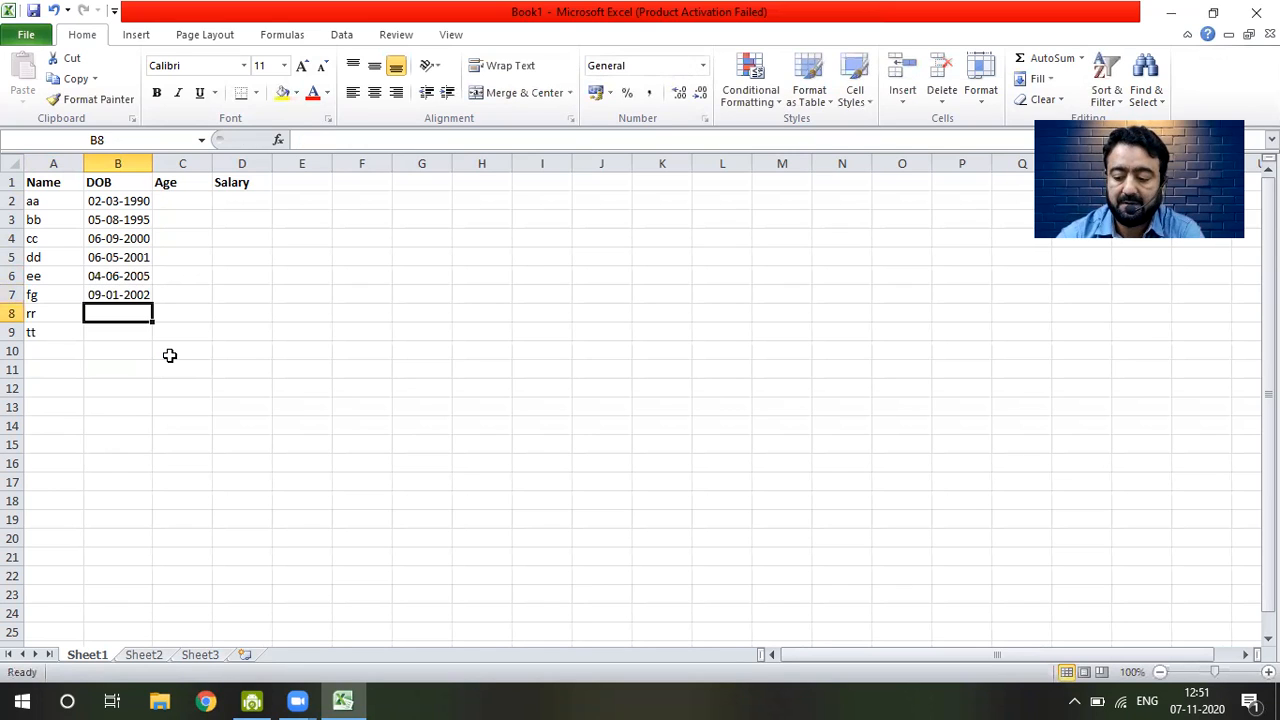
pyautogui.write('6')
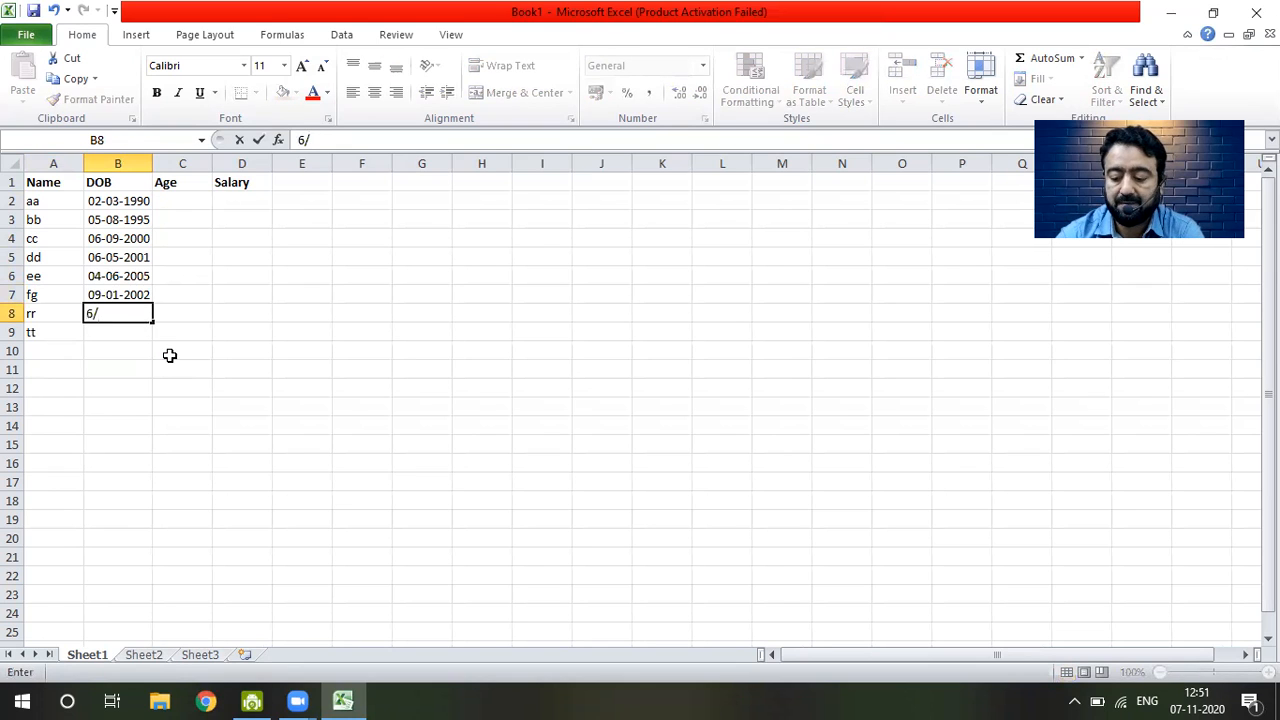
pyautogui.write('/7')
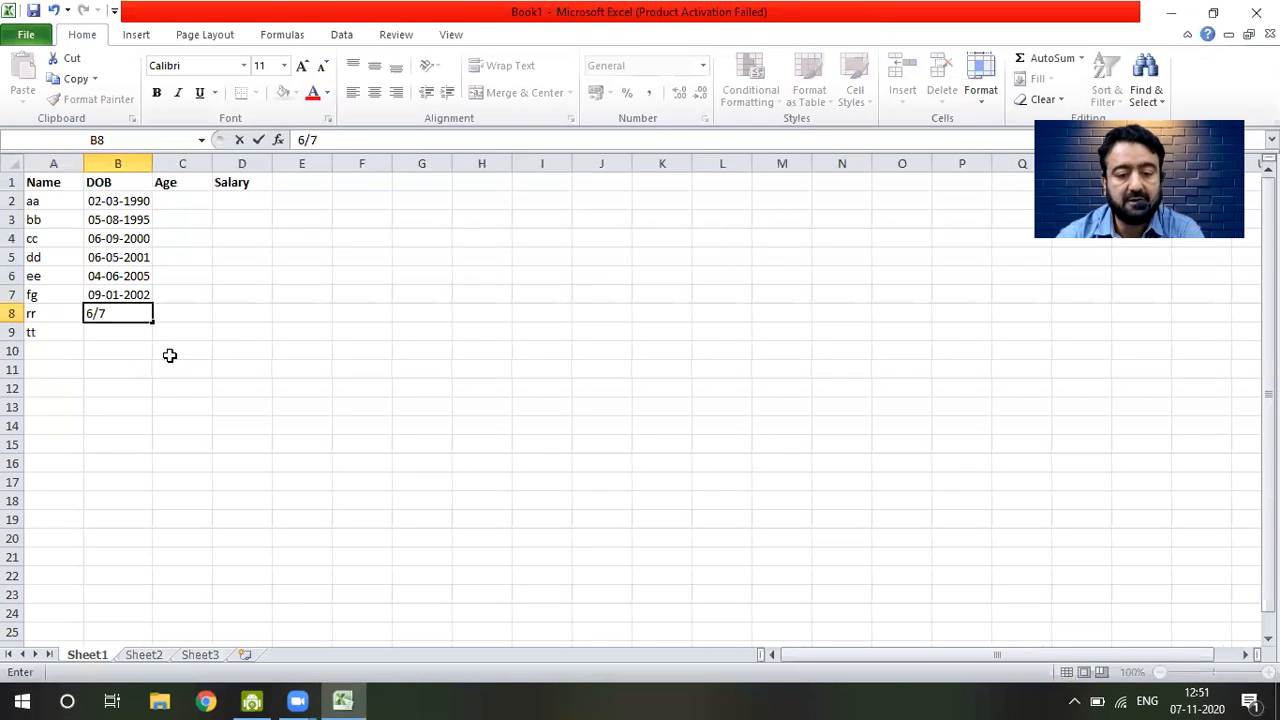
pyautogui.write('/200')
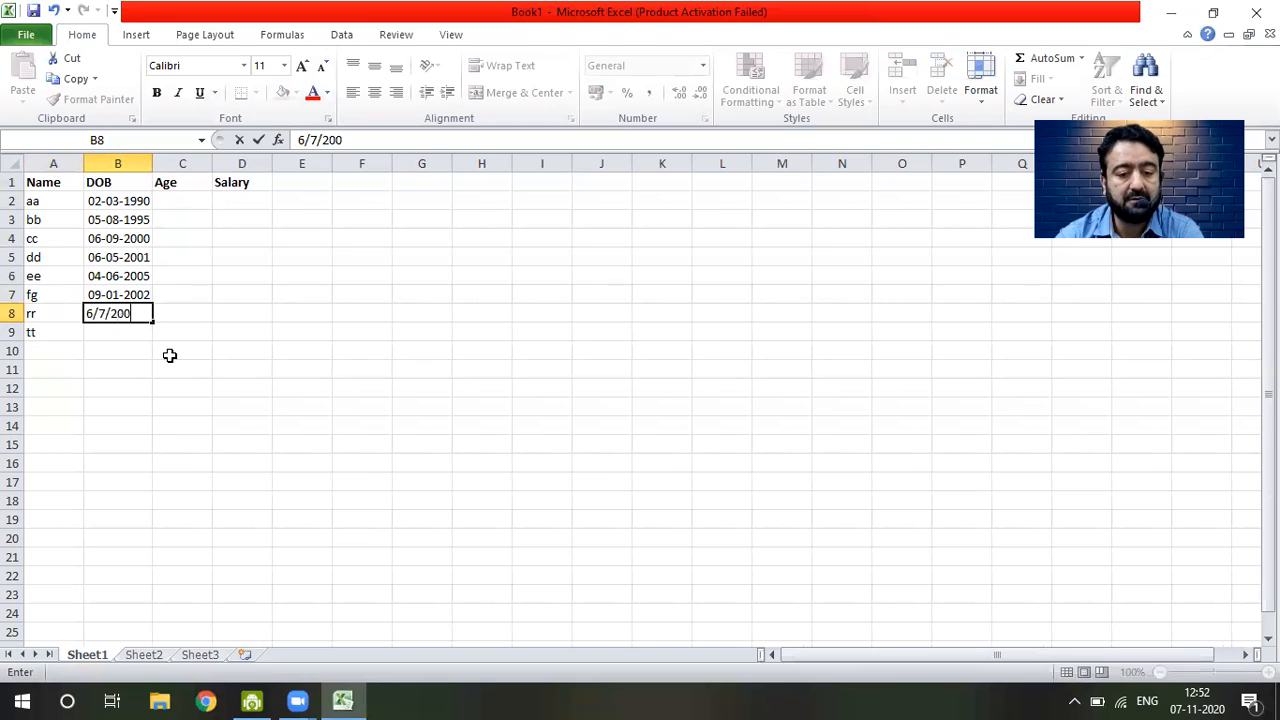
pyautogui.write('3')
pyautogui.press('Return')
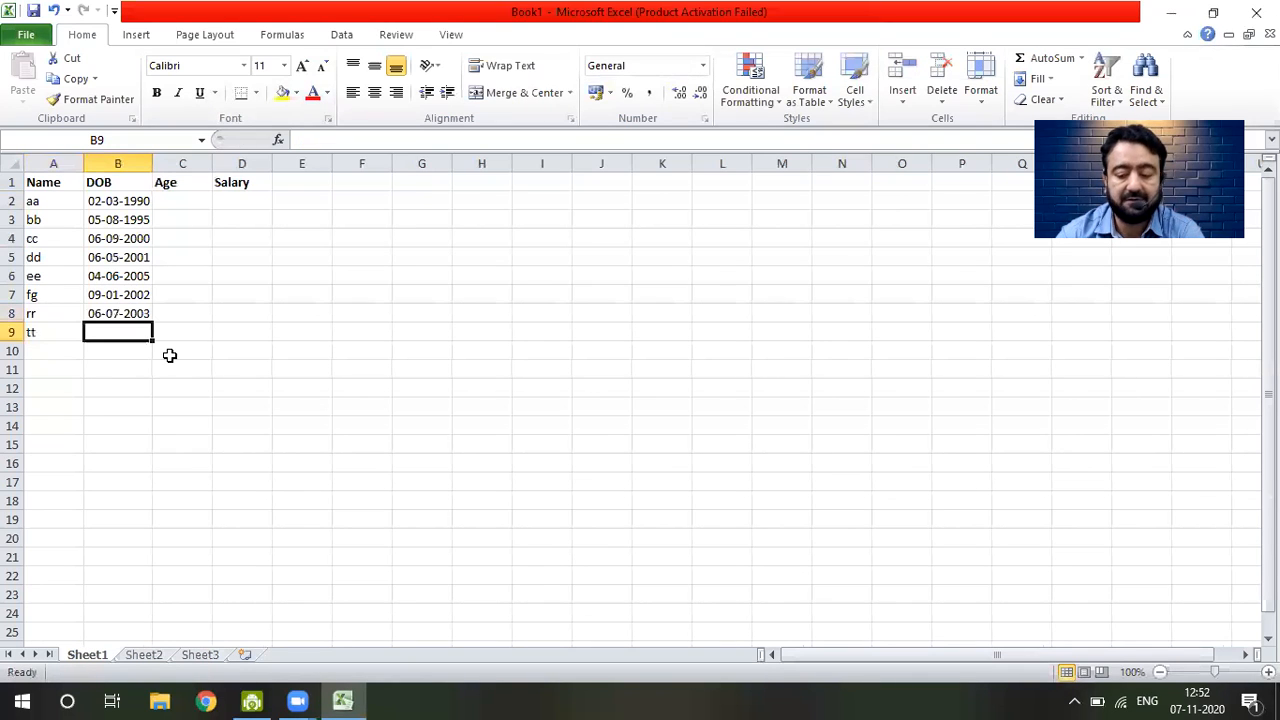
# - Complete the DOB column with a slash-separated date of birth for tt in cell B9
pyautogui.write('9/')
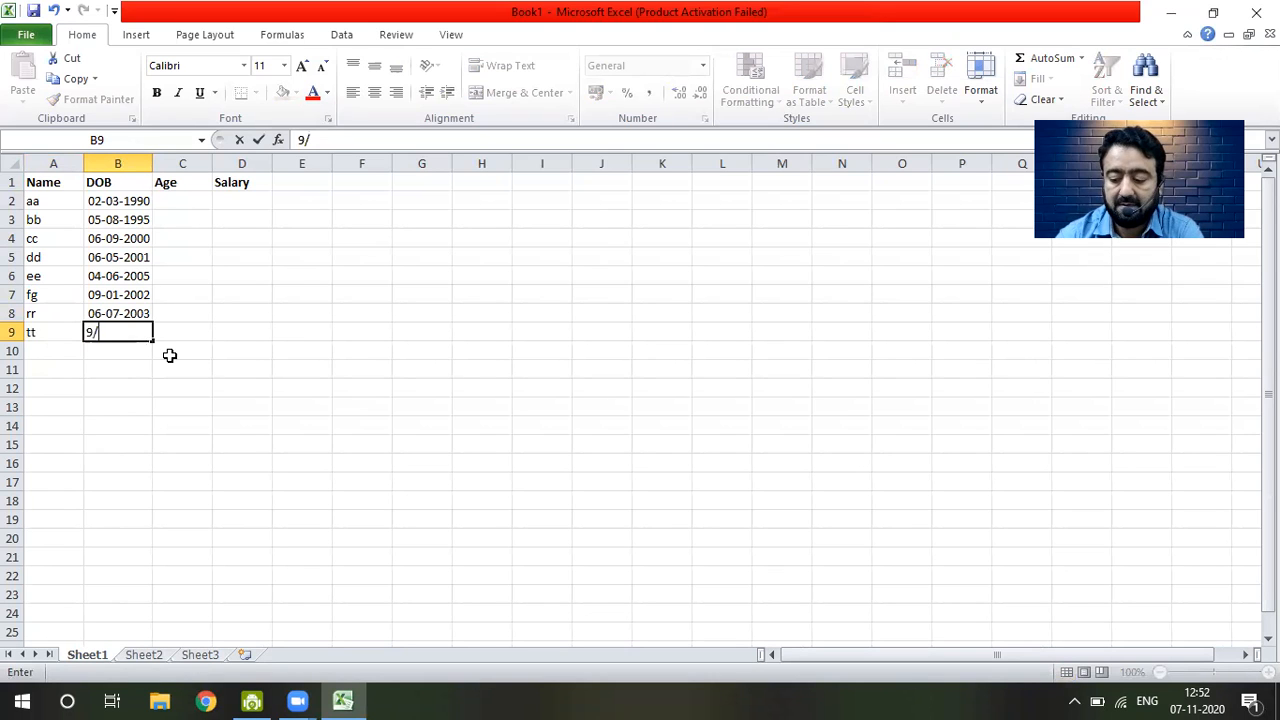
pyautogui.write('2')
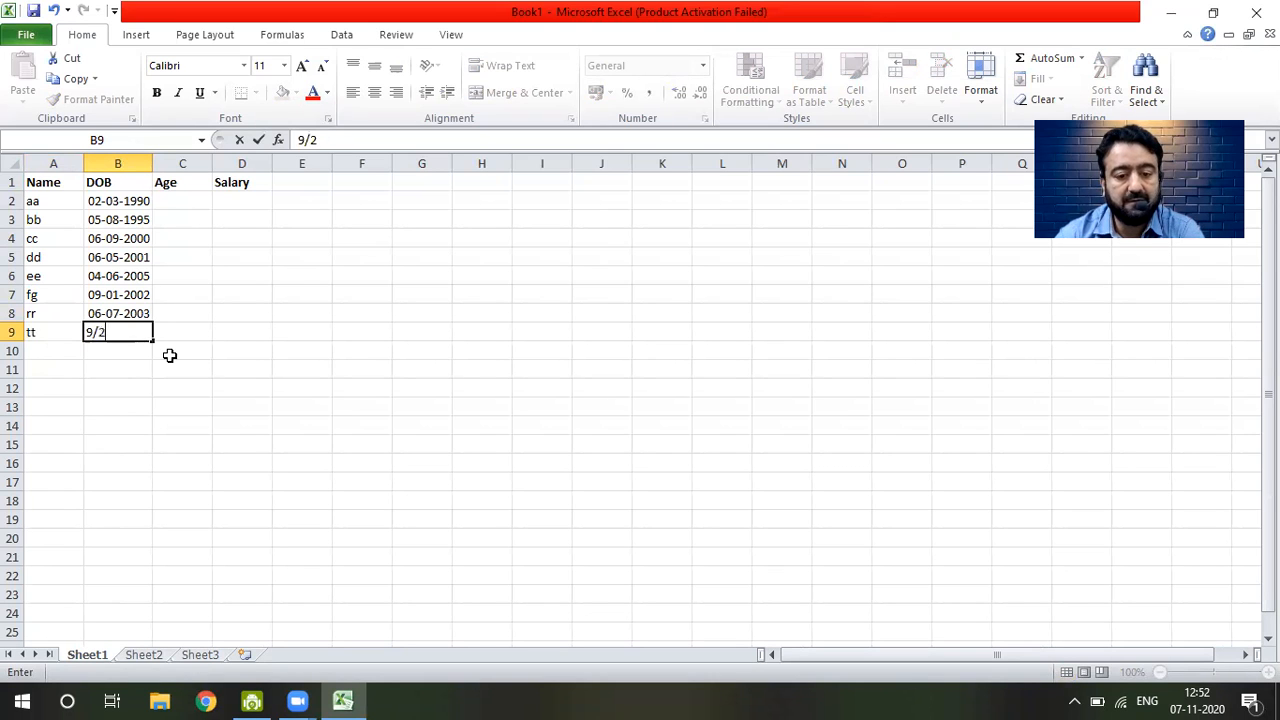
pyautogui.write('/2')
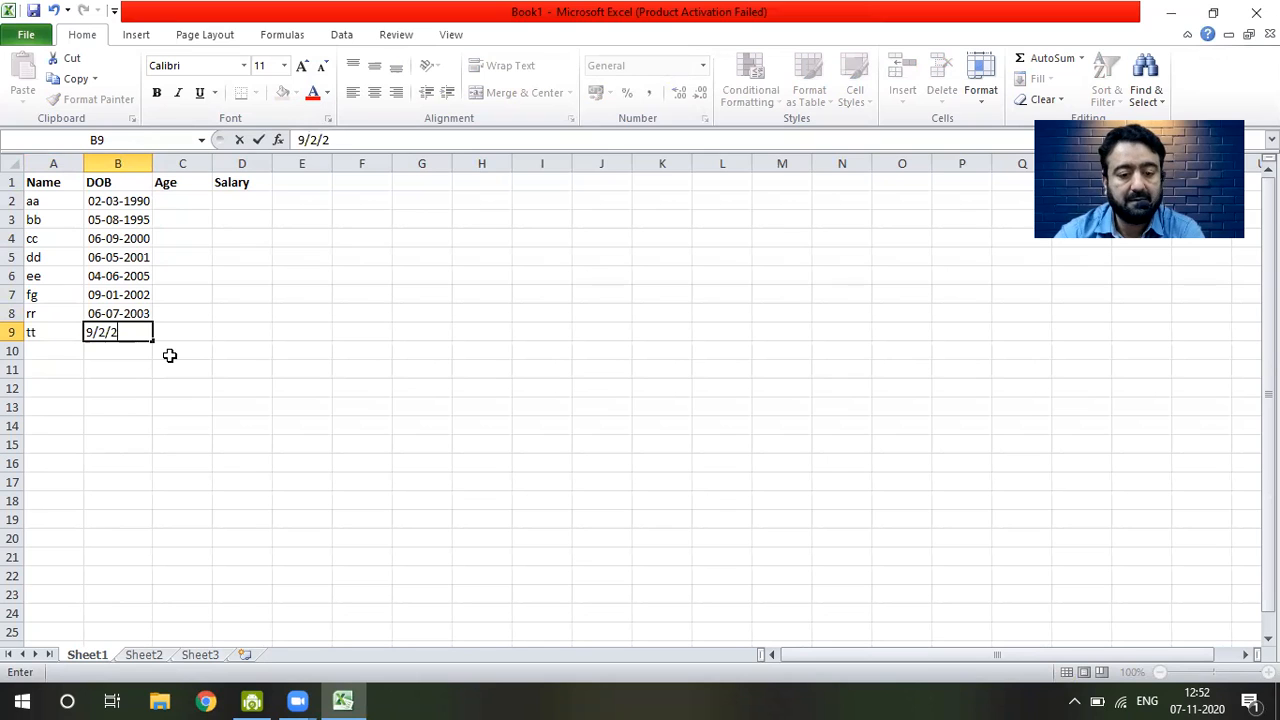
pyautogui.write('007')
pyautogui.press('Return')
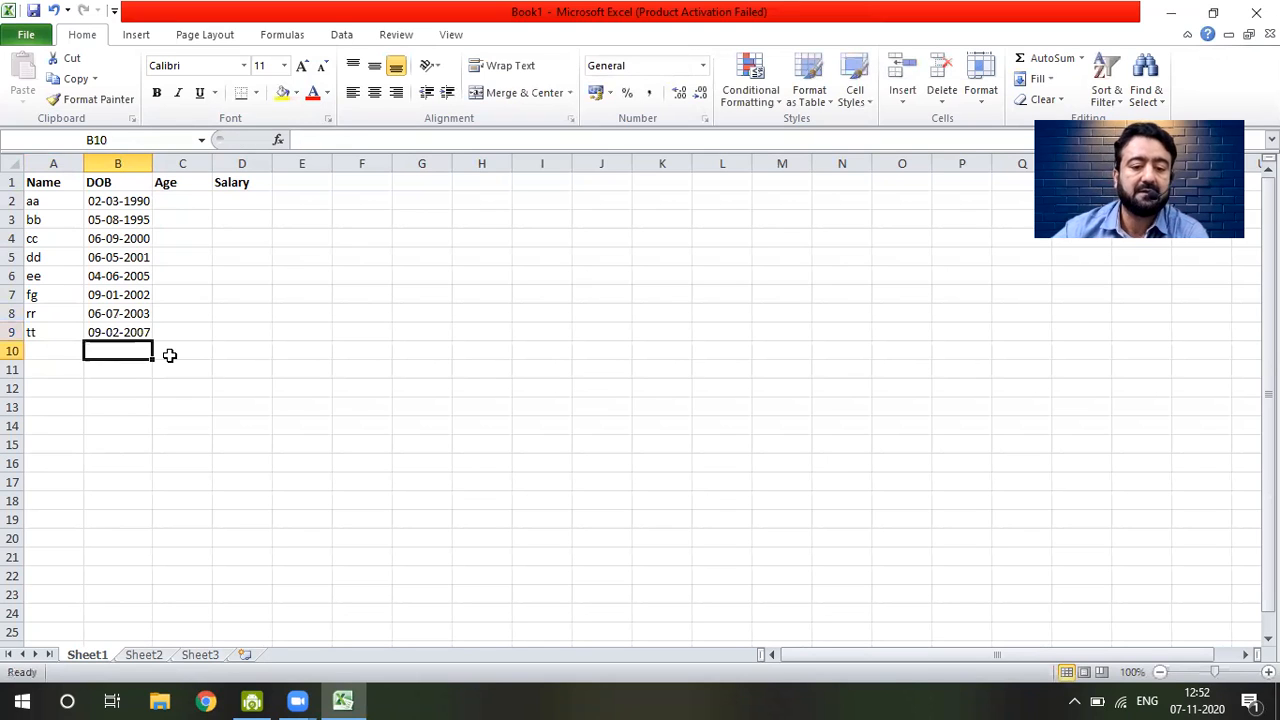
# - Enter the ages 30, 25 and 20 in cells C2 to C4 under the Age header
pyautogui.click(192, 200)
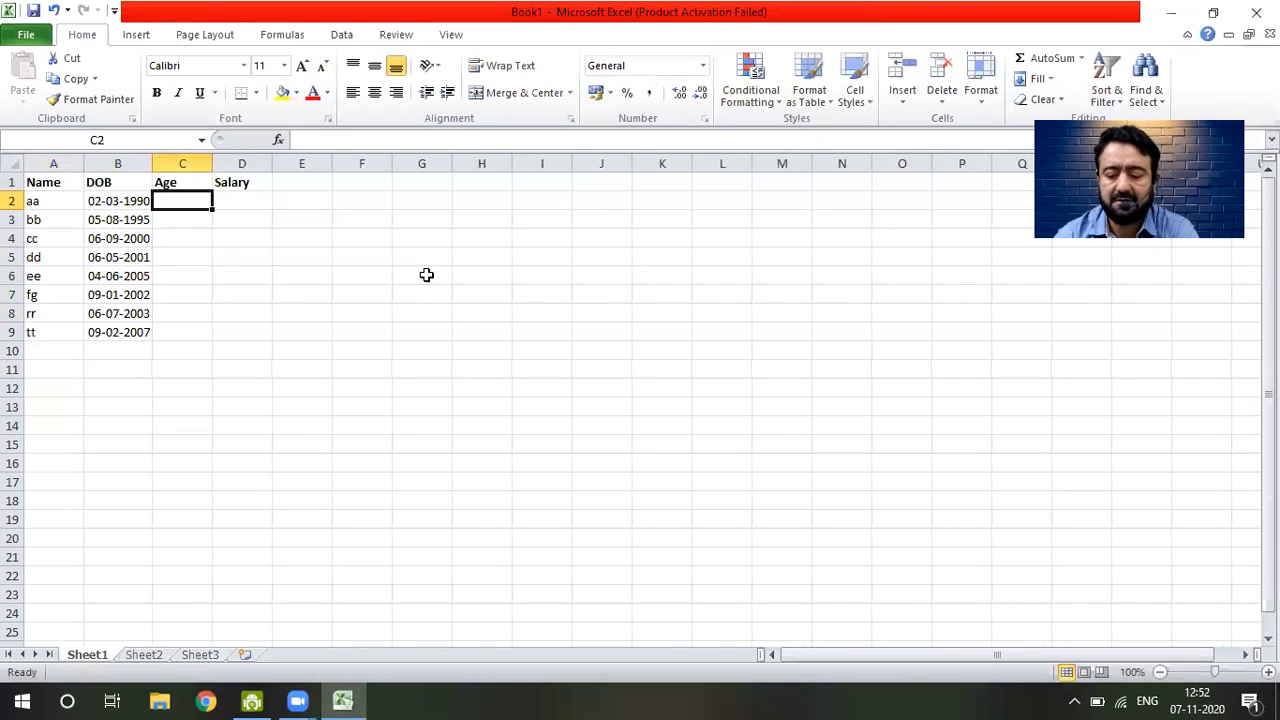
pyautogui.write('30')
pyautogui.press('Return')
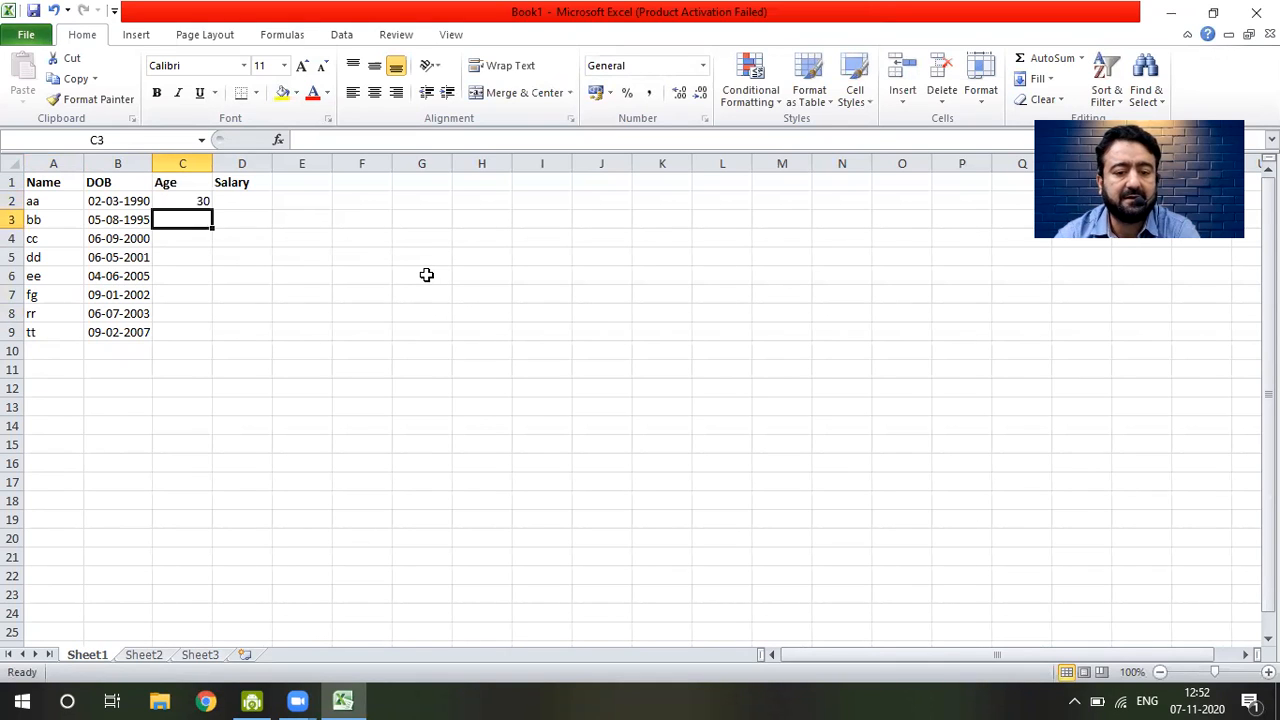
pyautogui.write('25')
pyautogui.press('Return')
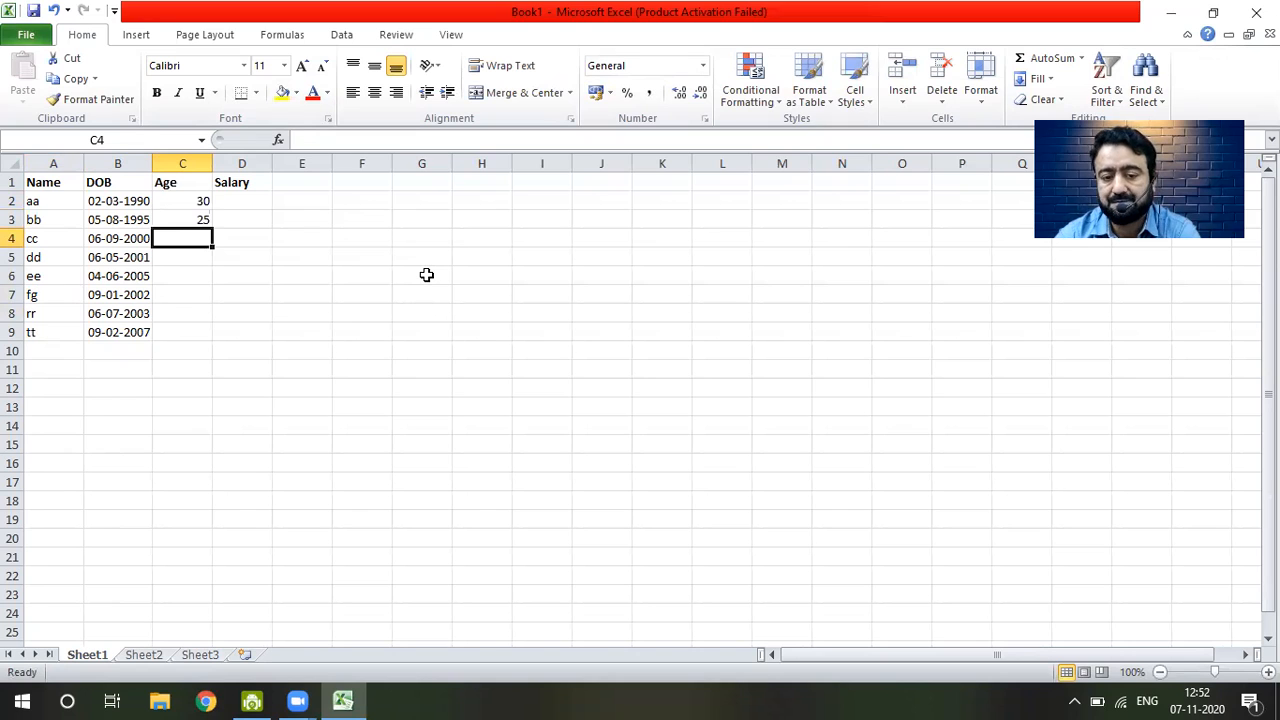
pyautogui.write('20')
pyautogui.press('Return')
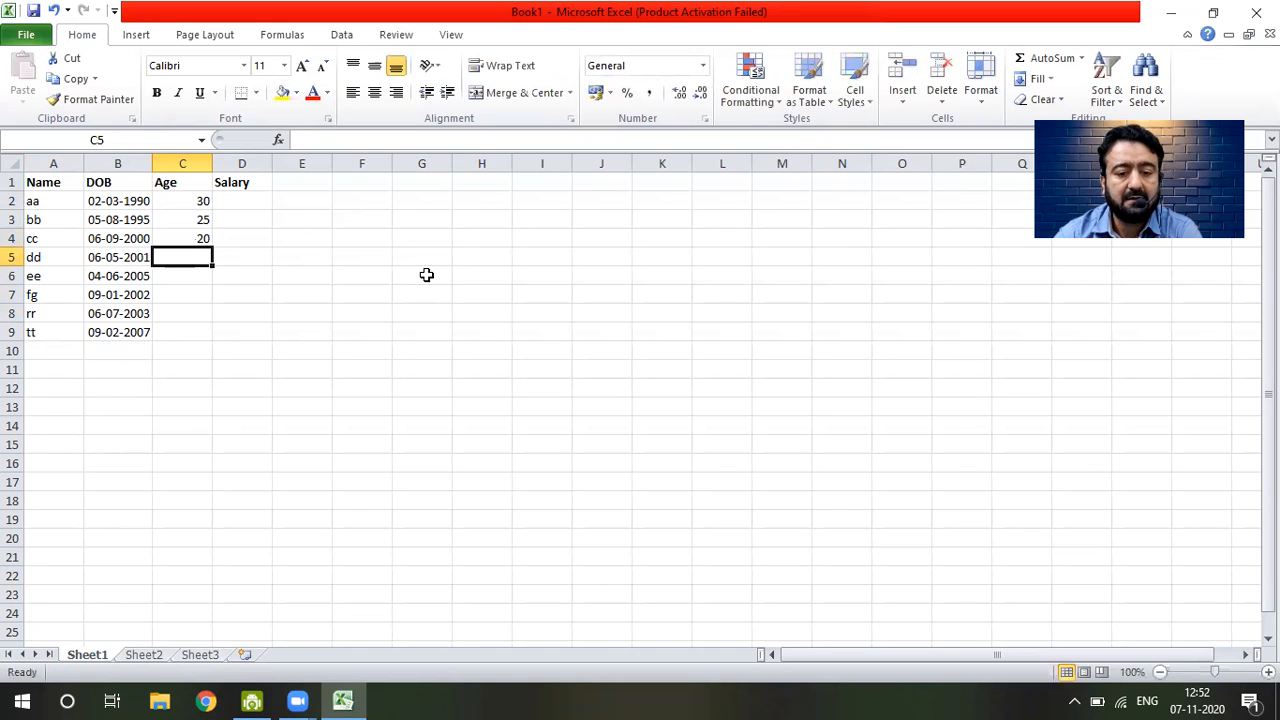
# - Continue the Age column with 19, 15, 18, 17 and 13 in cells C5 to C9
pyautogui.write('19')
pyautogui.press('Return')
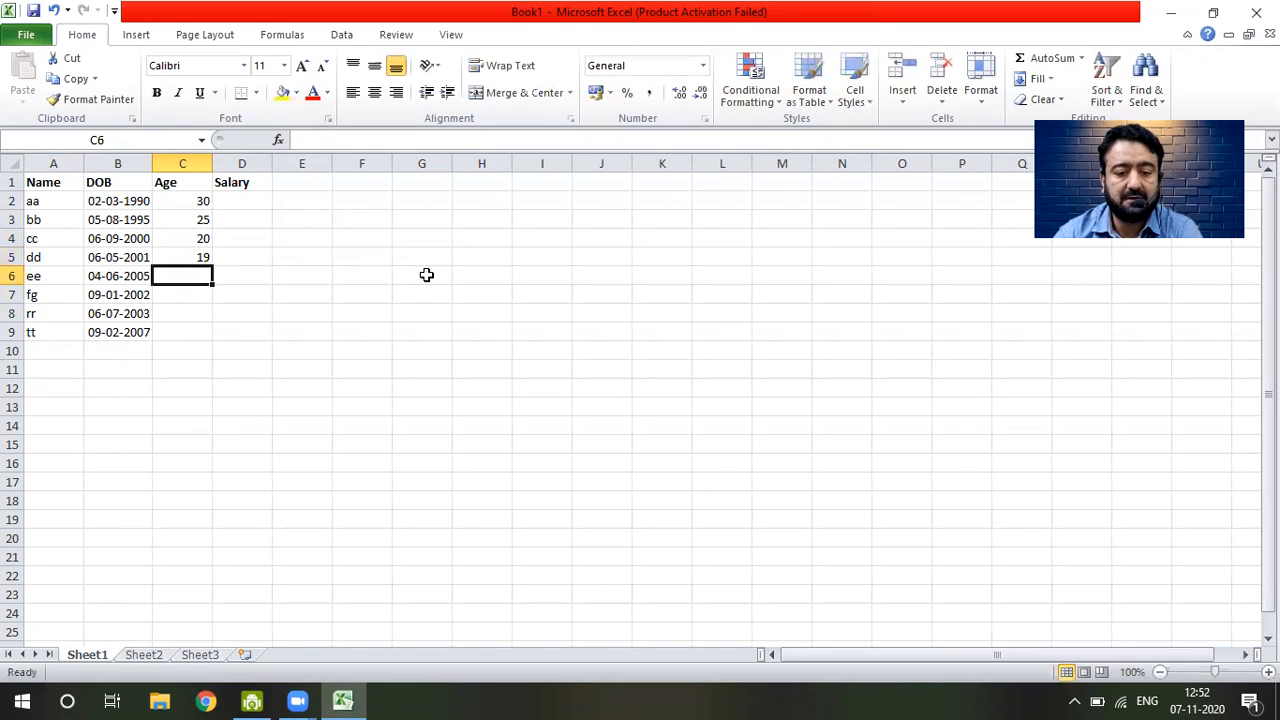
pyautogui.write('15')
pyautogui.press('Return')
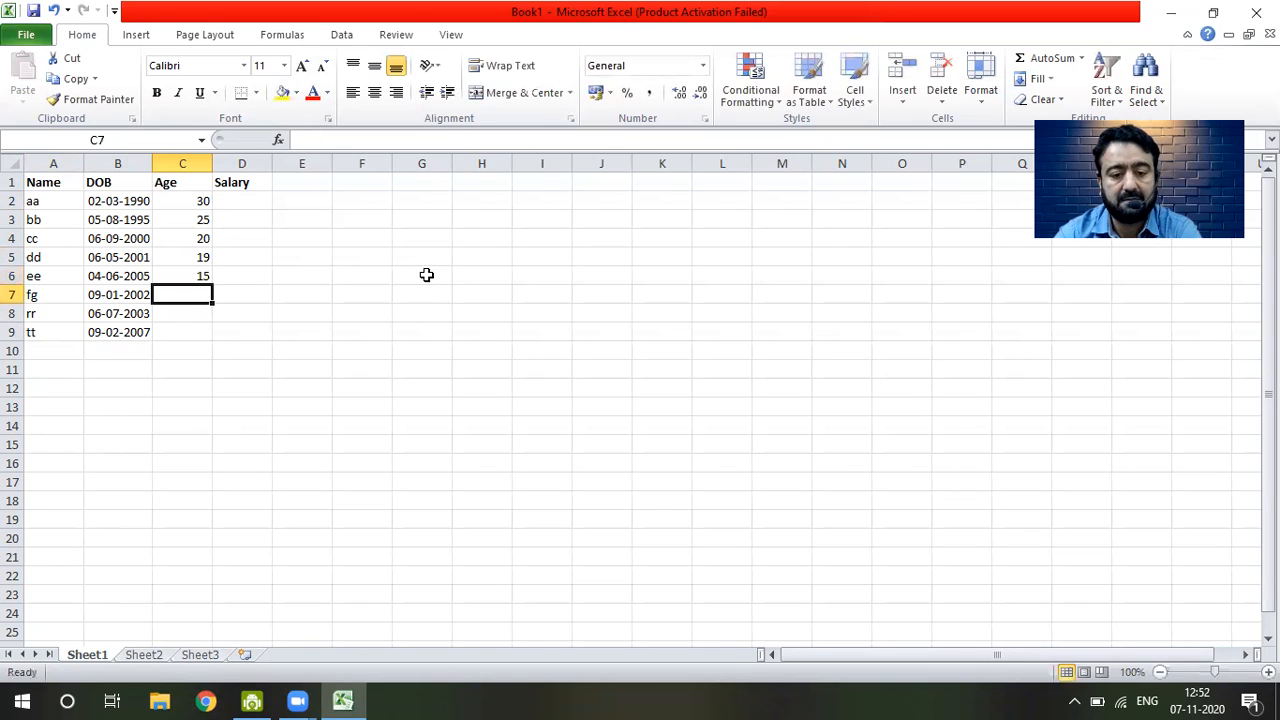
pyautogui.write('18')
pyautogui.press('Return')
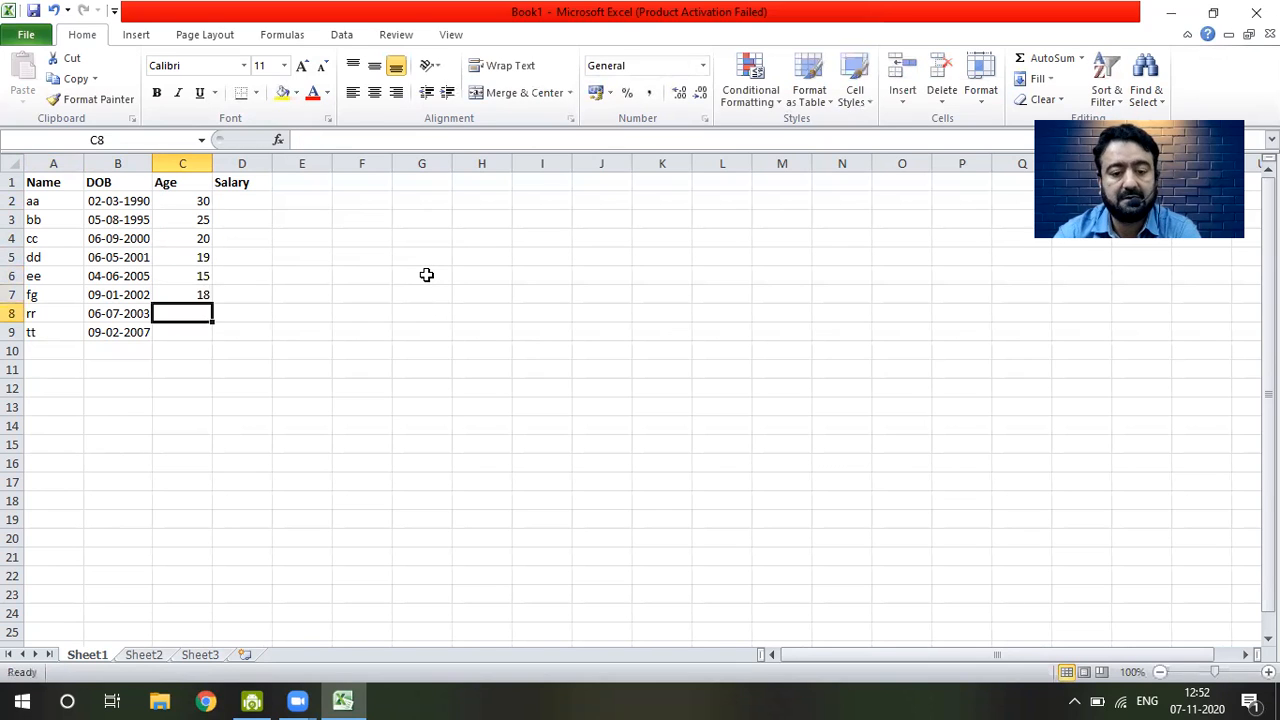
pyautogui.write('17')
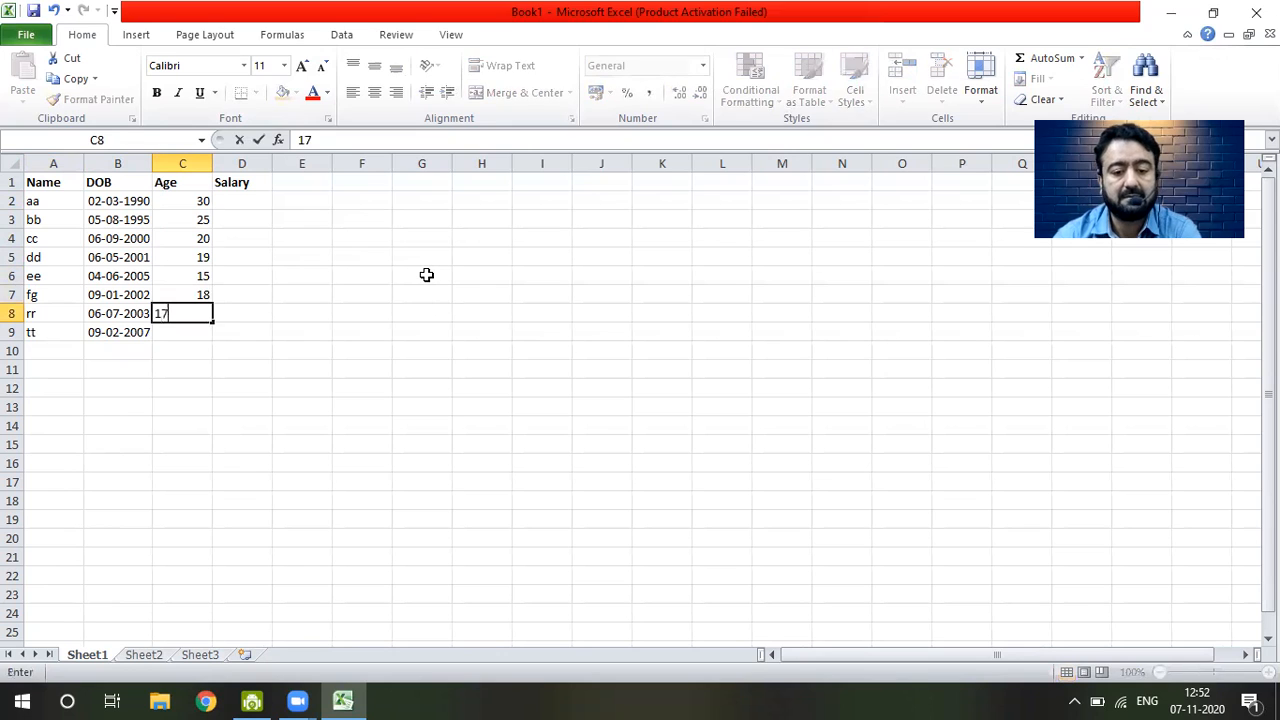
pyautogui.press('Return')
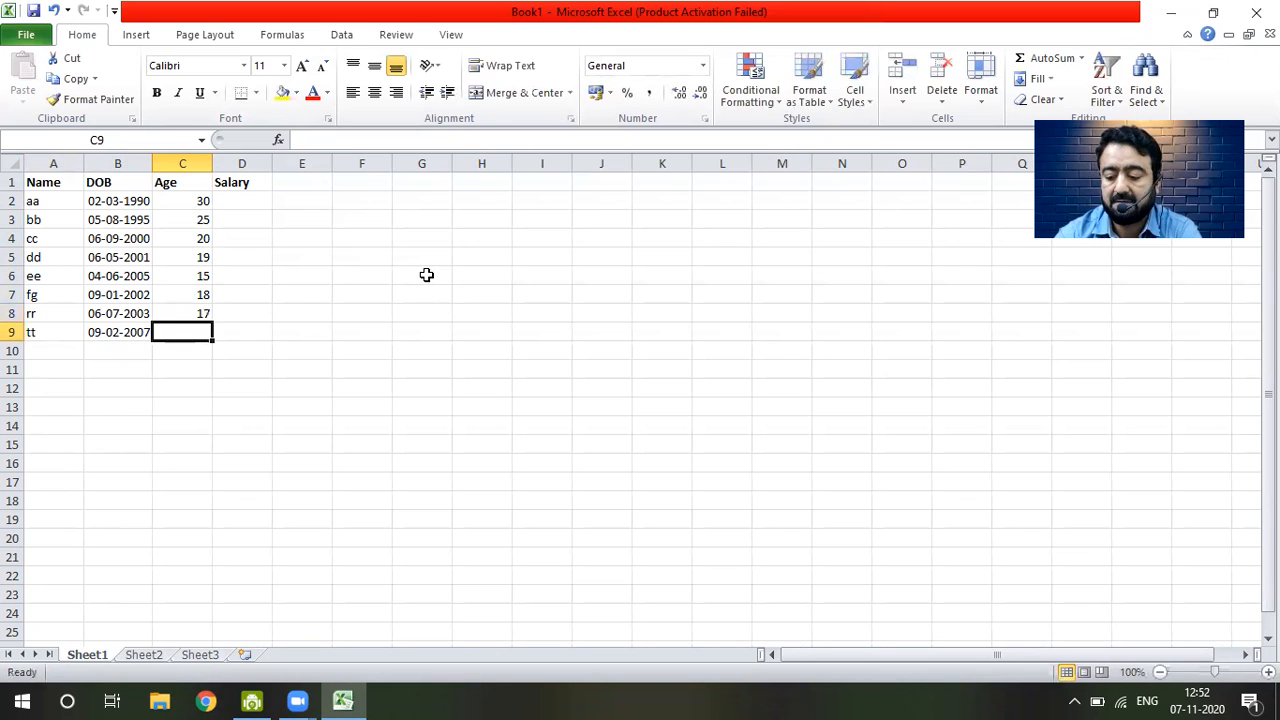
pyautogui.write('13')
pyautogui.press('Return')
# - Enter a salary of 50000 for aa in cell D2 under the Salary header
pyautogui.press('Up')
pyautogui.press('Up')
pyautogui.press('Up')
pyautogui.press('Up')
pyautogui.press('Up')
pyautogui.press('Up')
pyautogui.press('Up')
pyautogui.press('Up')
pyautogui.press('Right')
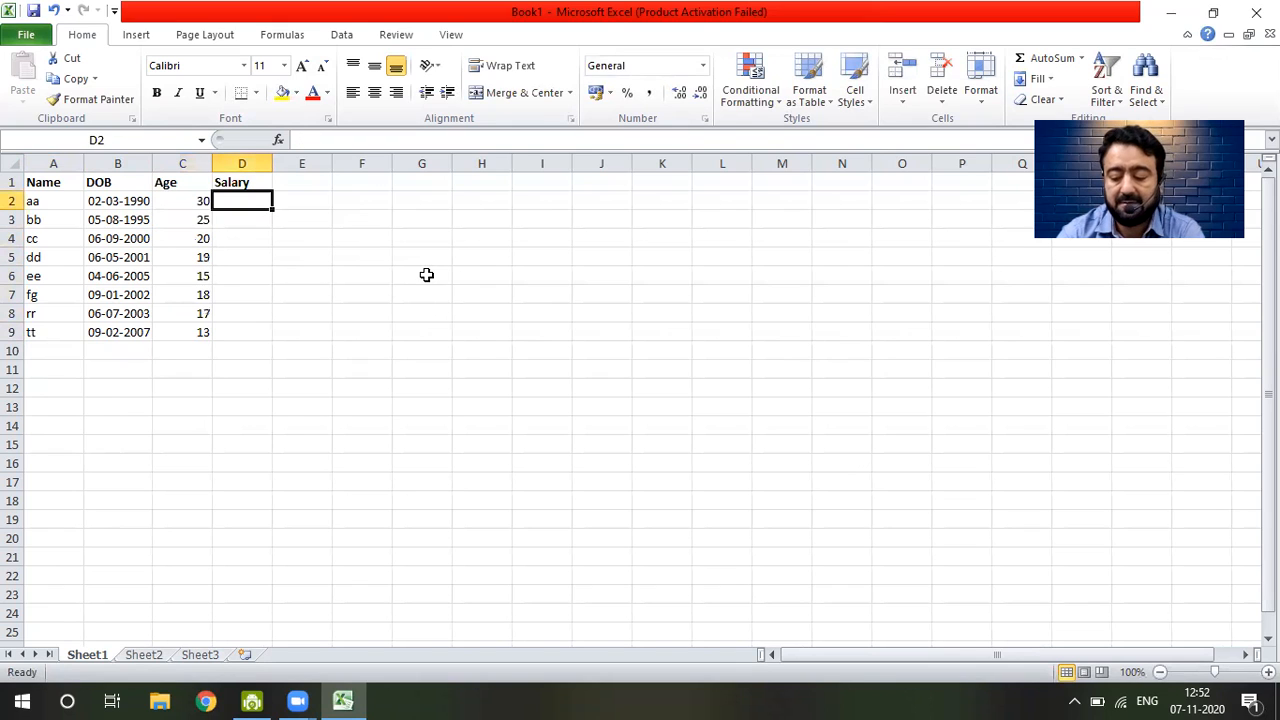
pyautogui.write('50')
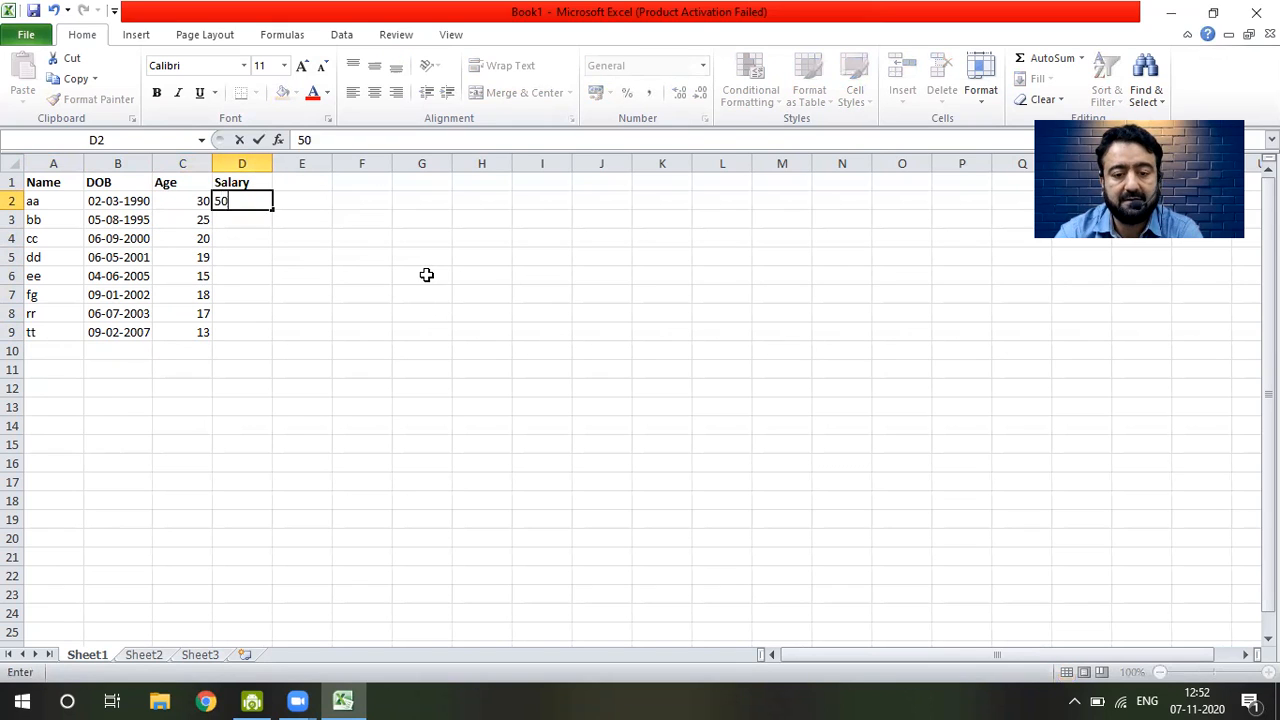
pyautogui.write('00')
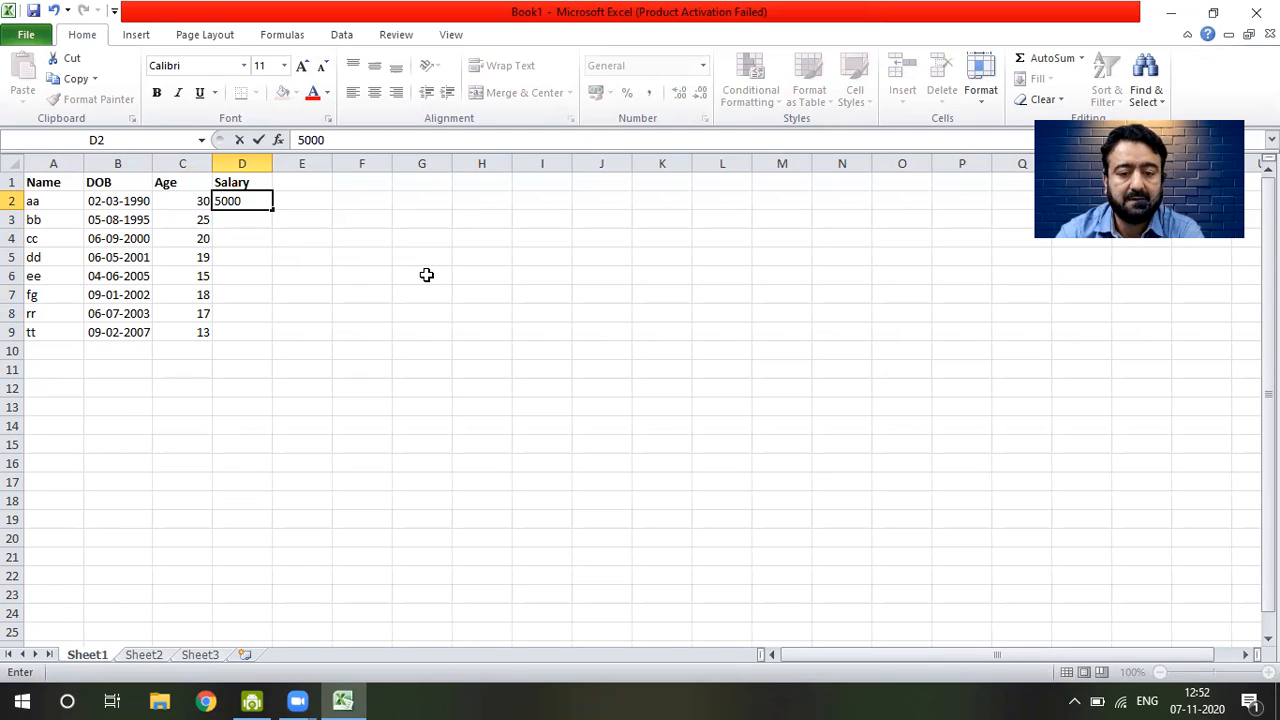
pyautogui.write('0')
pyautogui.press('Return')
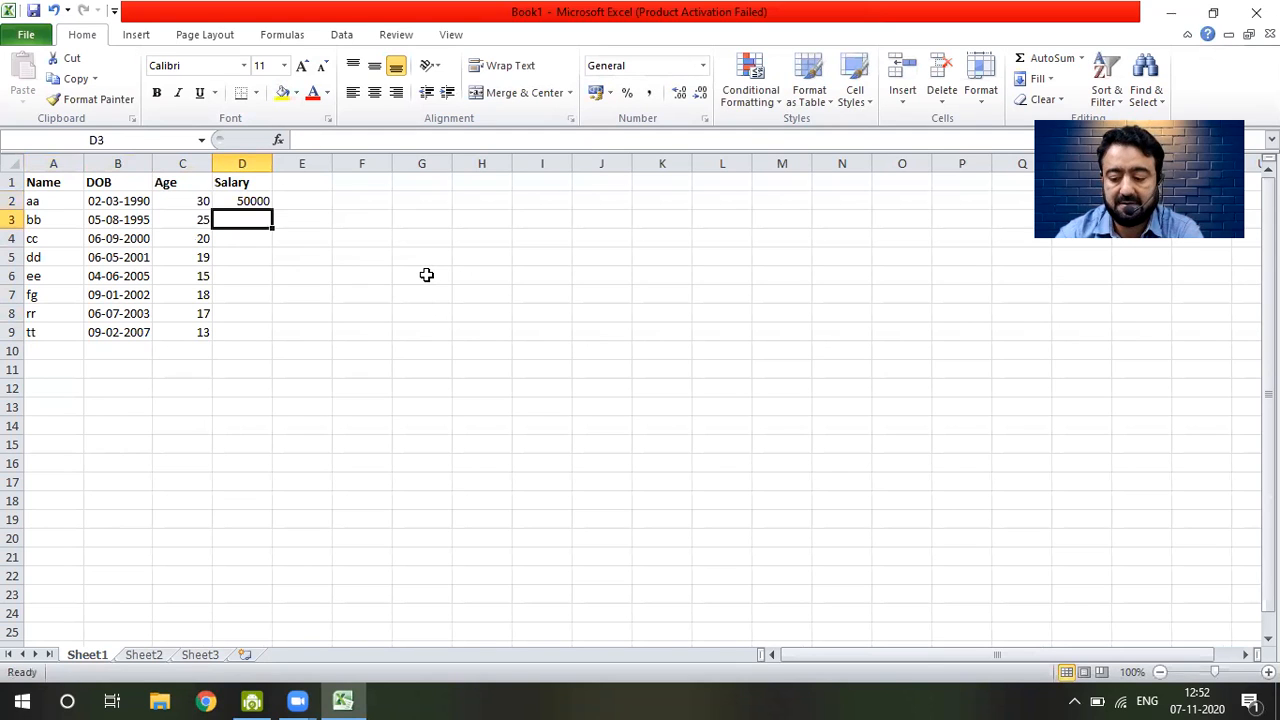
# - Enter the salaries 20000, 30000 and 40000 in cells D3 to D5 under the Salary header
pyautogui.write('20000')
pyautogui.press('Return')
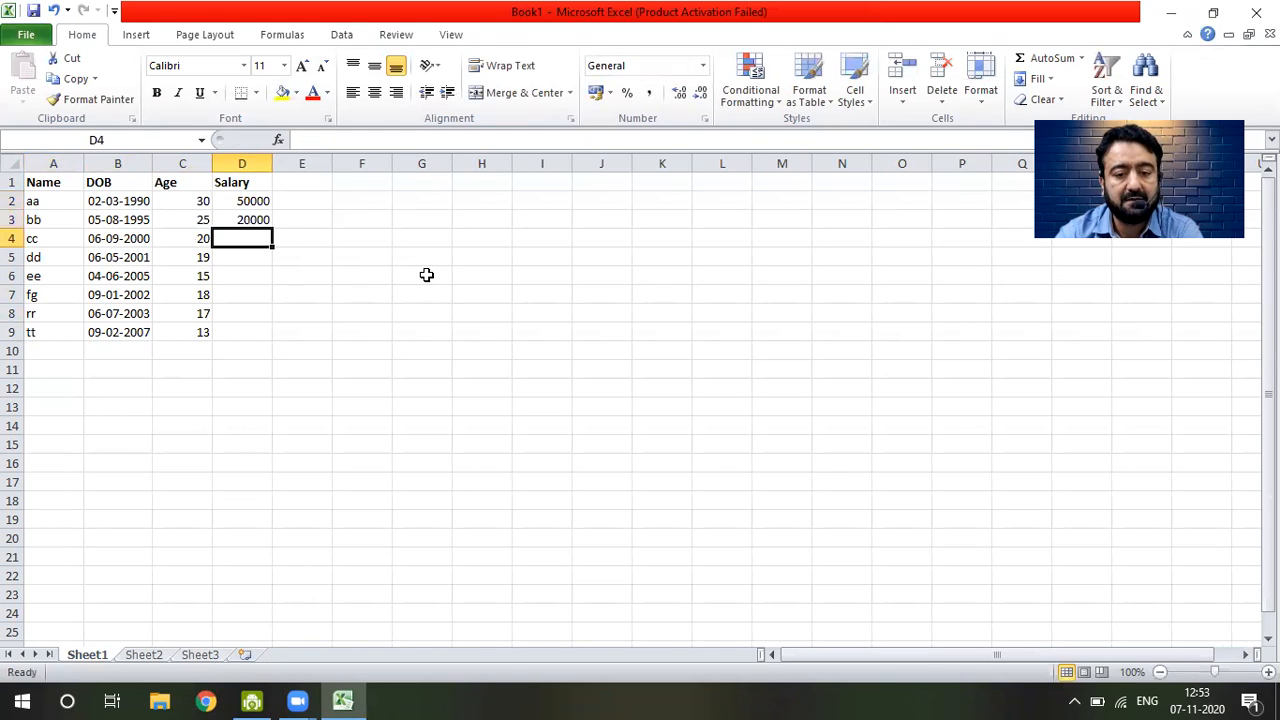
pyautogui.write('30000')
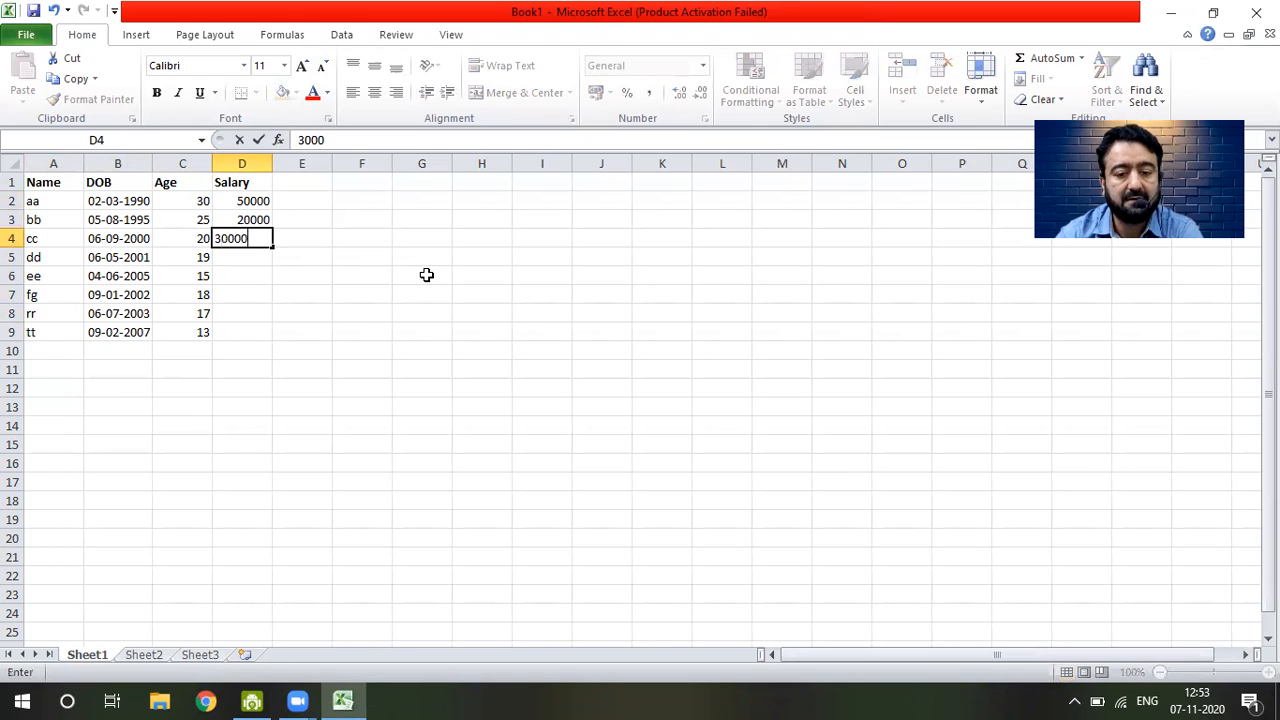
pyautogui.press('Return')
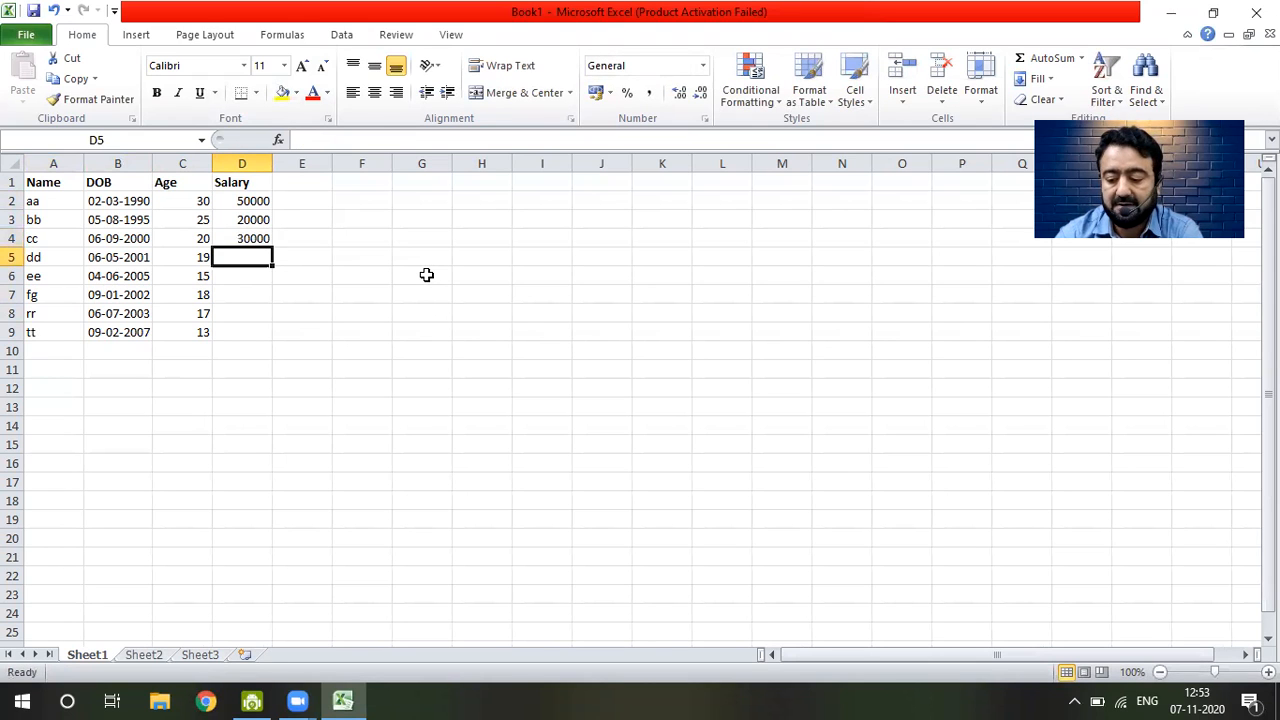
pyautogui.write('40000')
pyautogui.press('Return')
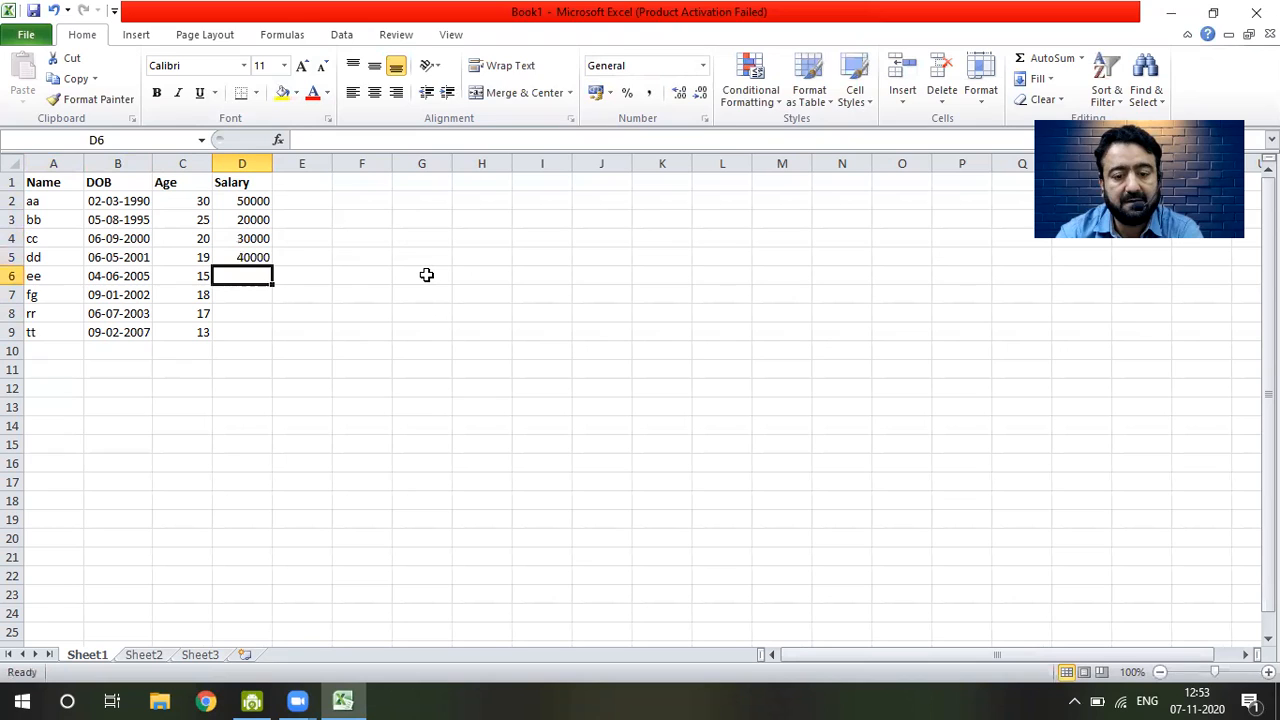
# - Continue the Salary column with 70000 in cell D6 and 50000 in cell D7
pyautogui.write('70000')
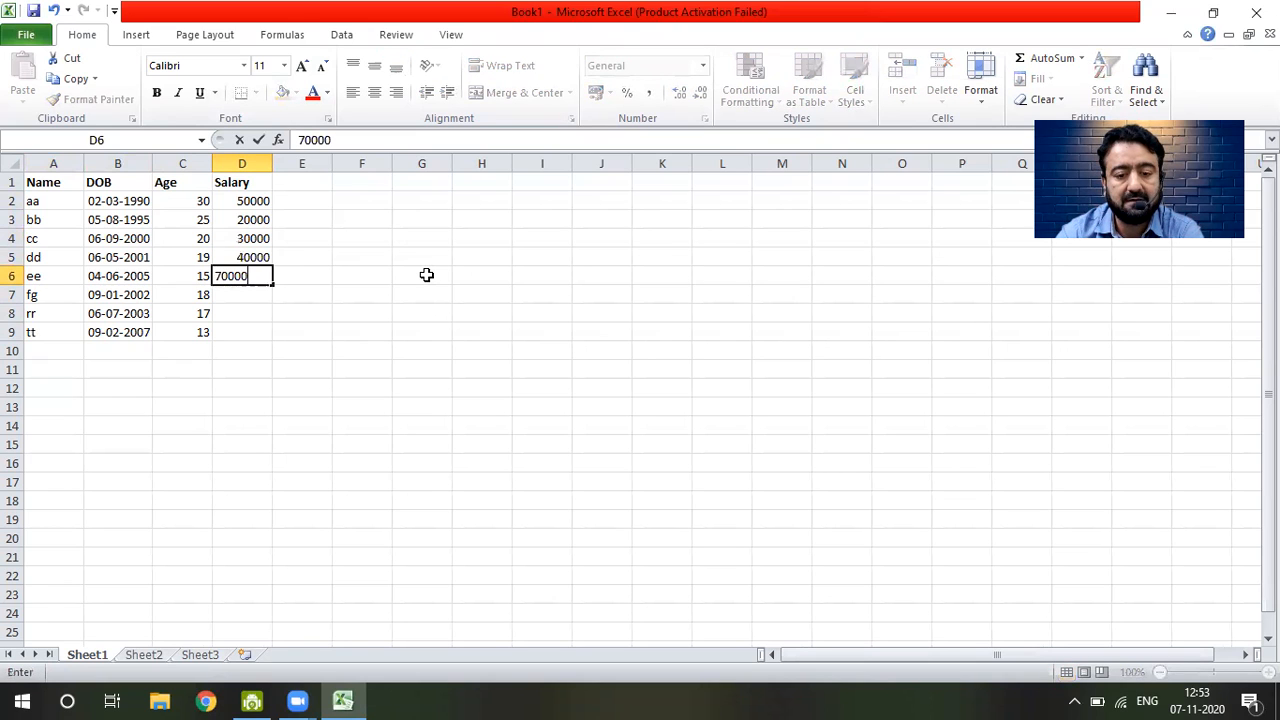
pyautogui.press('Return')
pyautogui.write('500')
pyautogui.press('Return')
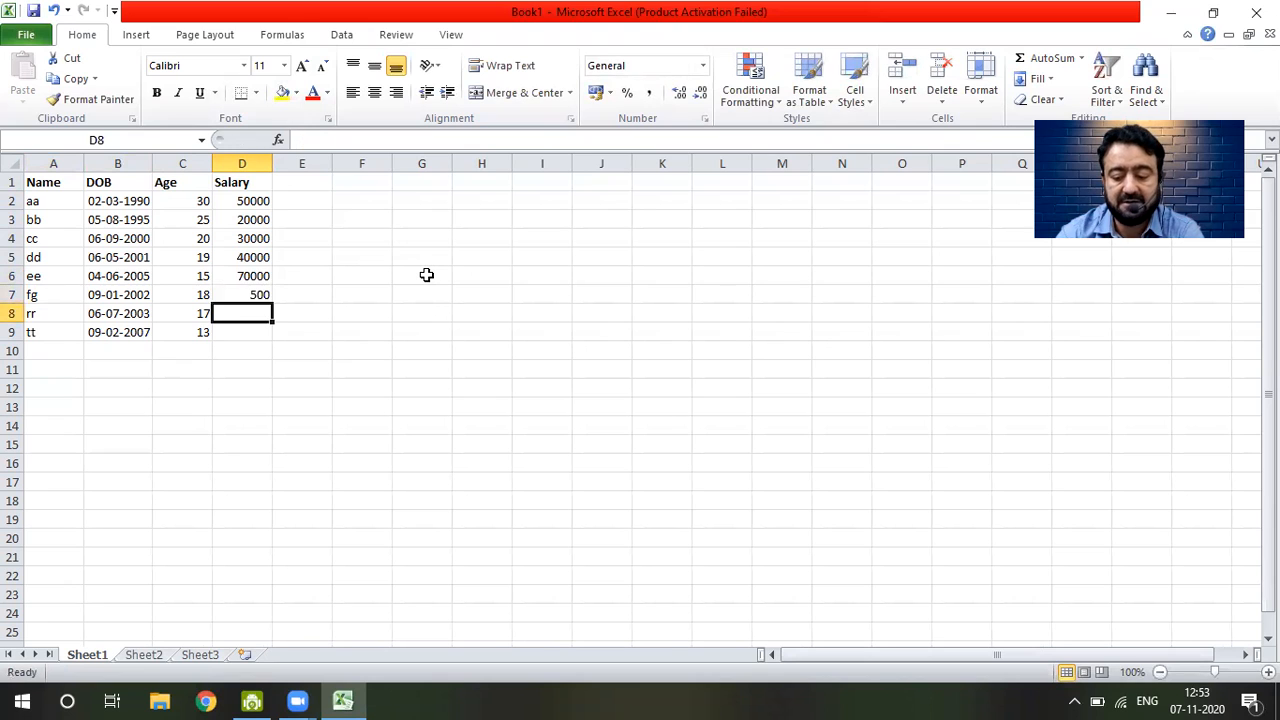
pyautogui.press('Up')
pyautogui.write('50000')
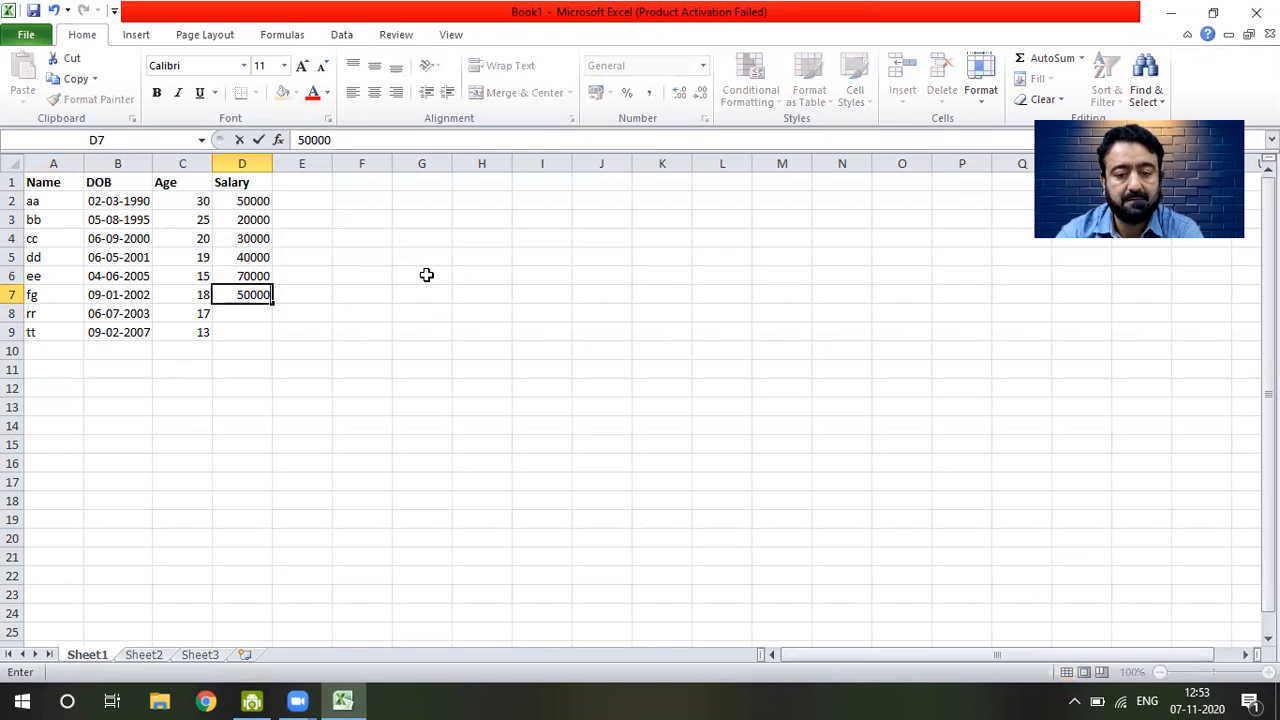
pyautogui.press('Return')
# - Complete the Salary column with 60000 in cell D8 and 80000 in cell D9
pyautogui.write('600000')
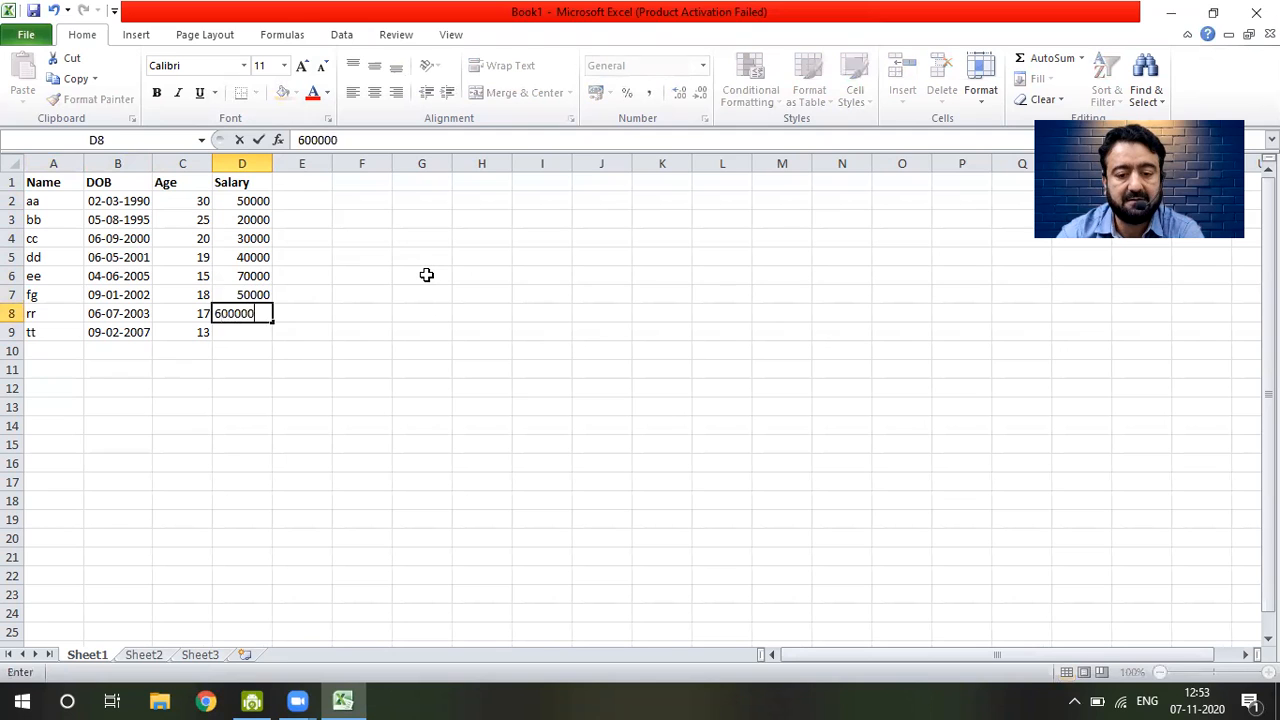
pyautogui.press('Return')
pyautogui.press('Up')
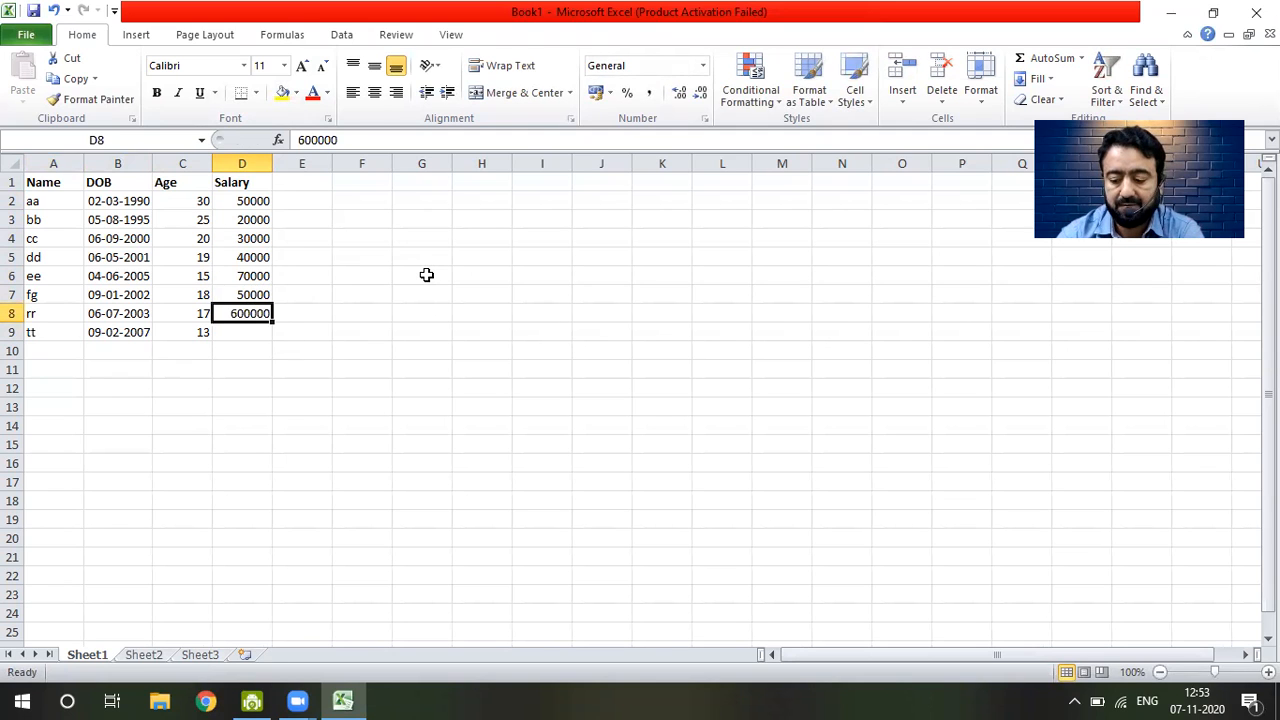
pyautogui.write('60000')
pyautogui.press('Return')
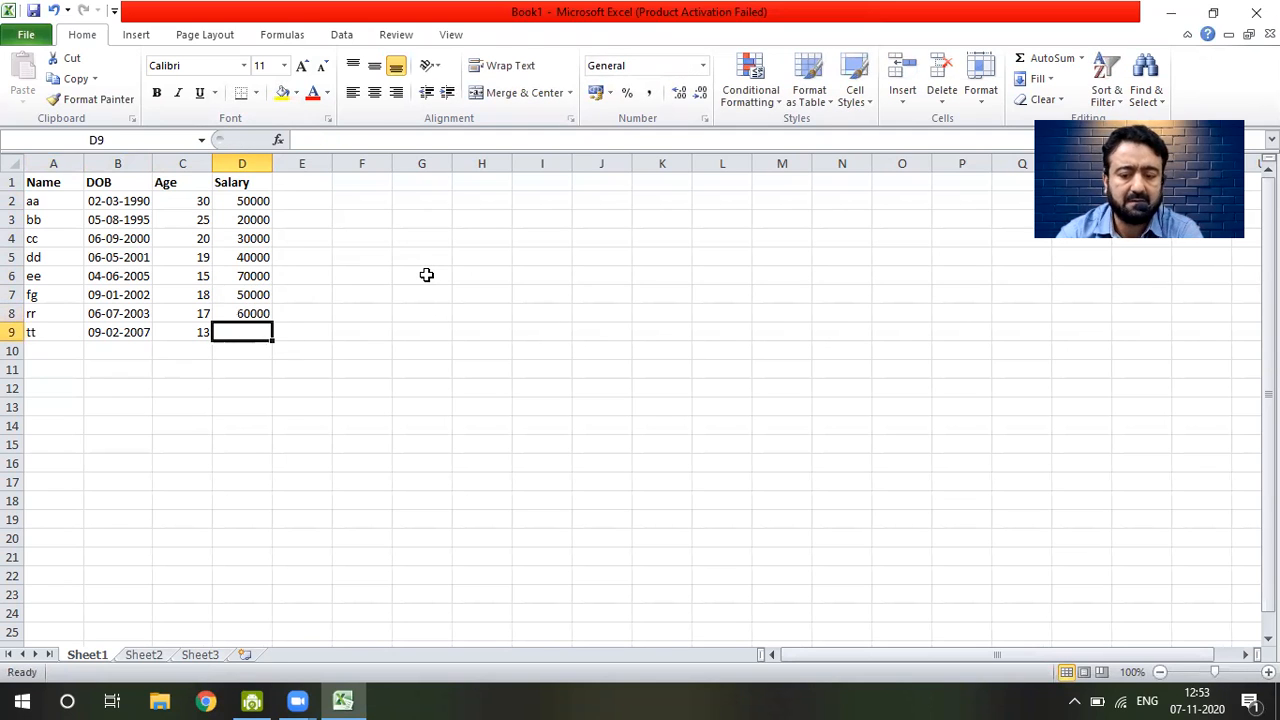
pyautogui.write('80000')
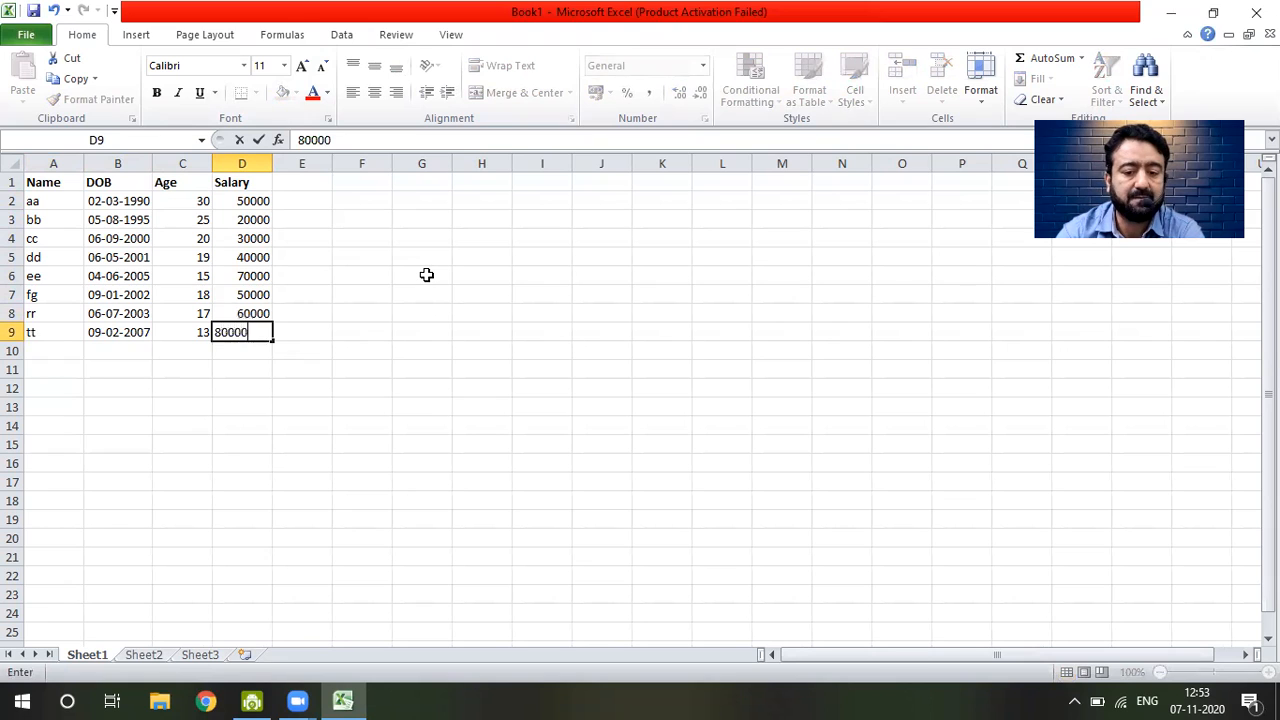
pyautogui.press('Return')
# - Select the whole table from the Name header in A1 to the last salary in D9, and clear the selection
pyautogui.press('Left')
pyautogui.press('Left')
pyautogui.press('Left')
pyautogui.press('Up')
pyautogui.press('Up')
pyautogui.press('Up')
pyautogui.press('Up')
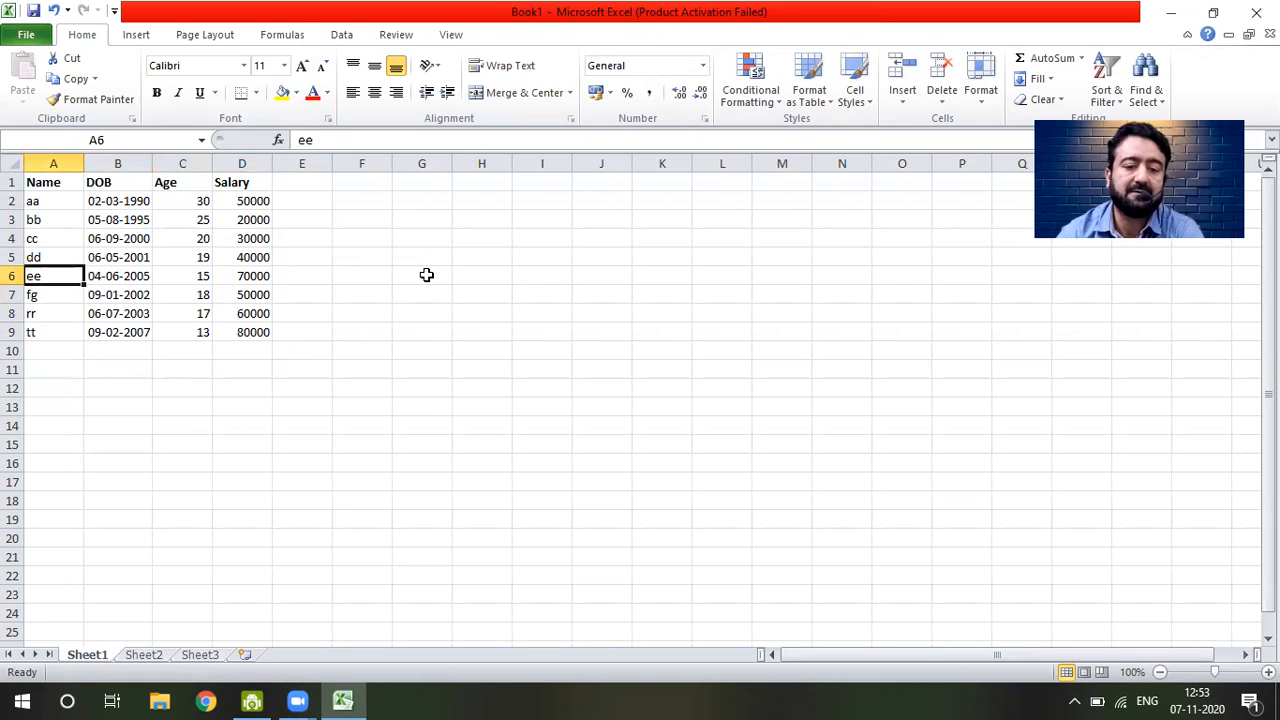
pyautogui.click(70, 186)
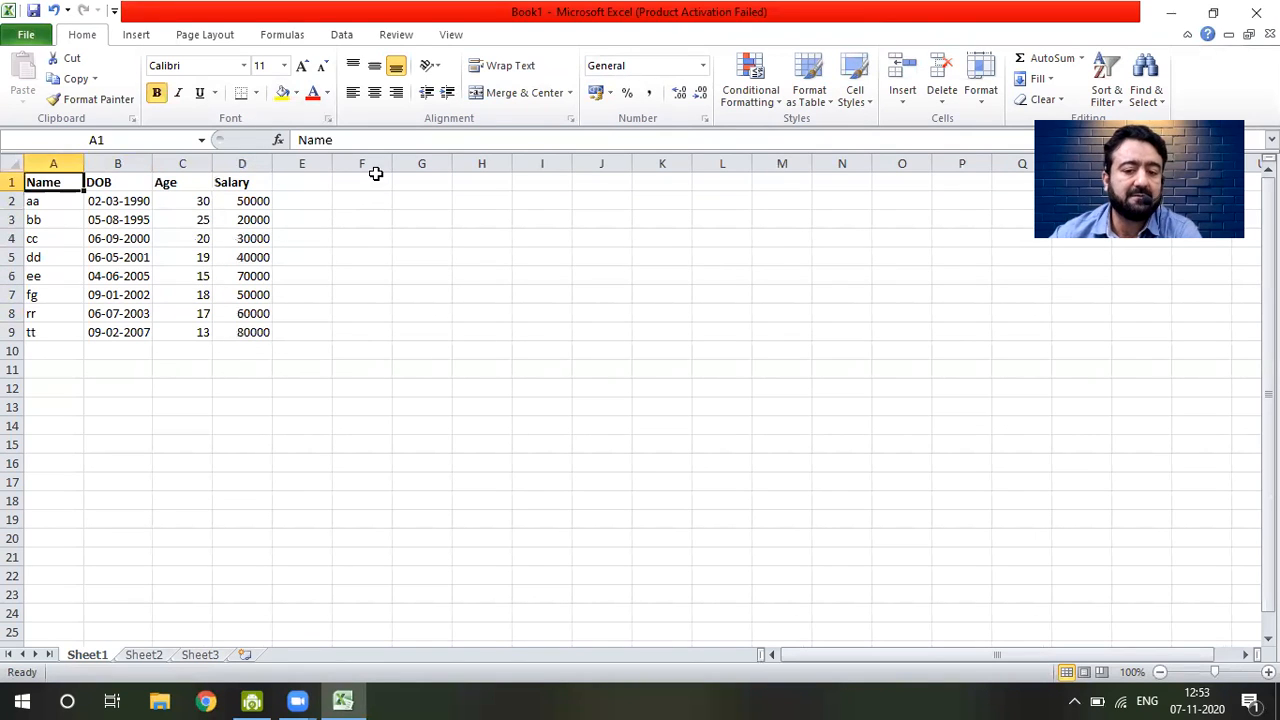
pyautogui.moveTo(69, 184); pyautogui.dragTo(251, 333)
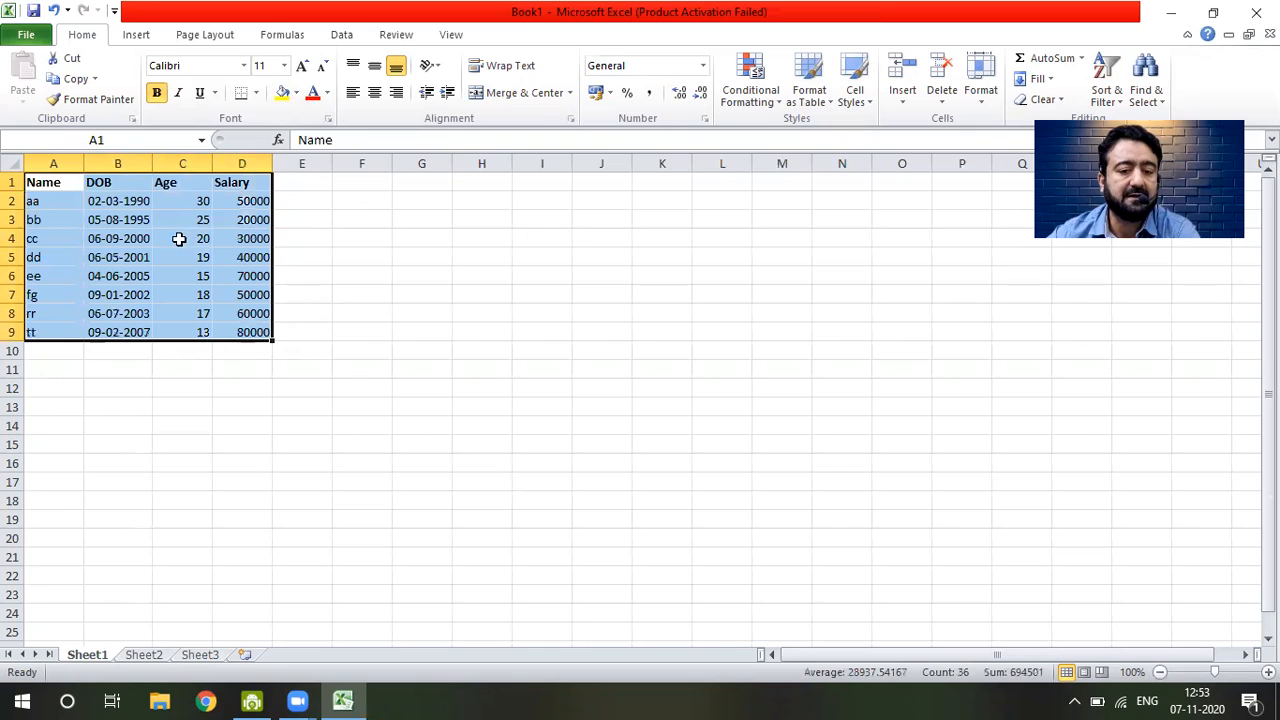
pyautogui.click(346, 309)
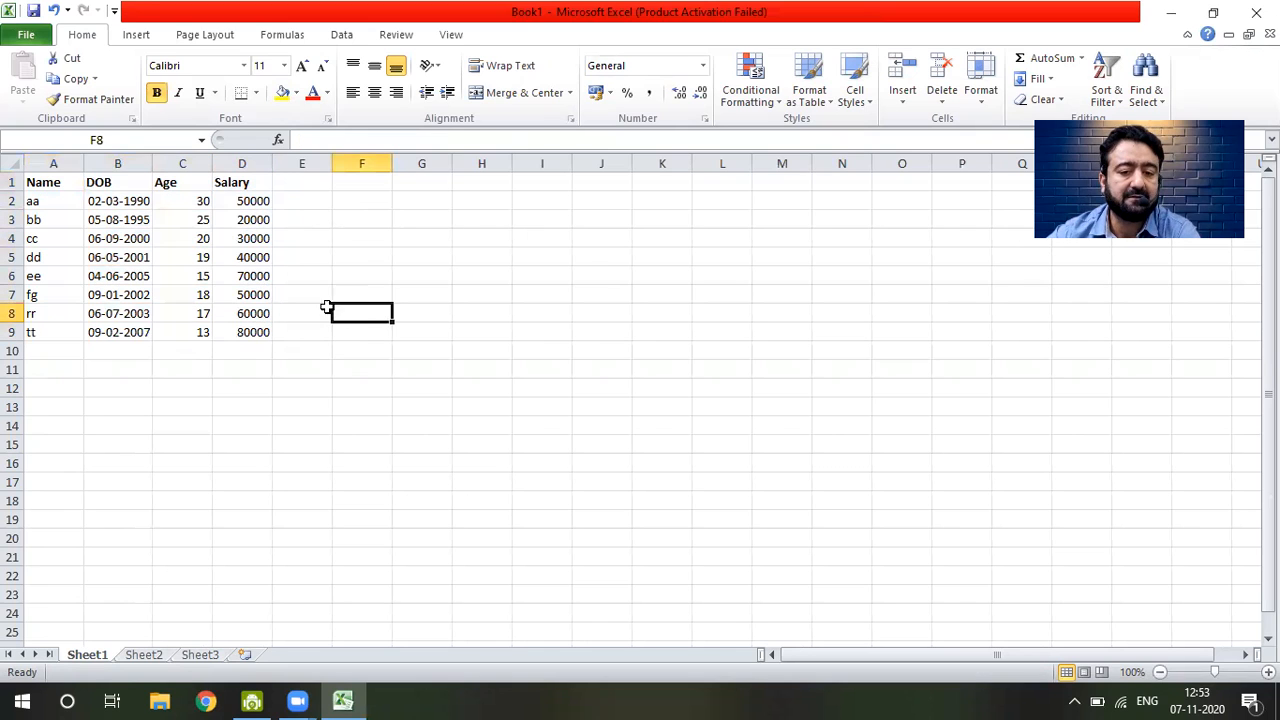
pyautogui.click(66, 186)
pyautogui.moveTo(63, 182)
pyautogui.mouseDown()
pyautogui.moveTo(271, 334)
pyautogui.moveTo(63, 223)
pyautogui.moveTo(46, 184)
pyautogui.mouseUp()
pyautogui.click(365, 341)
pyautogui.click(45, 199)
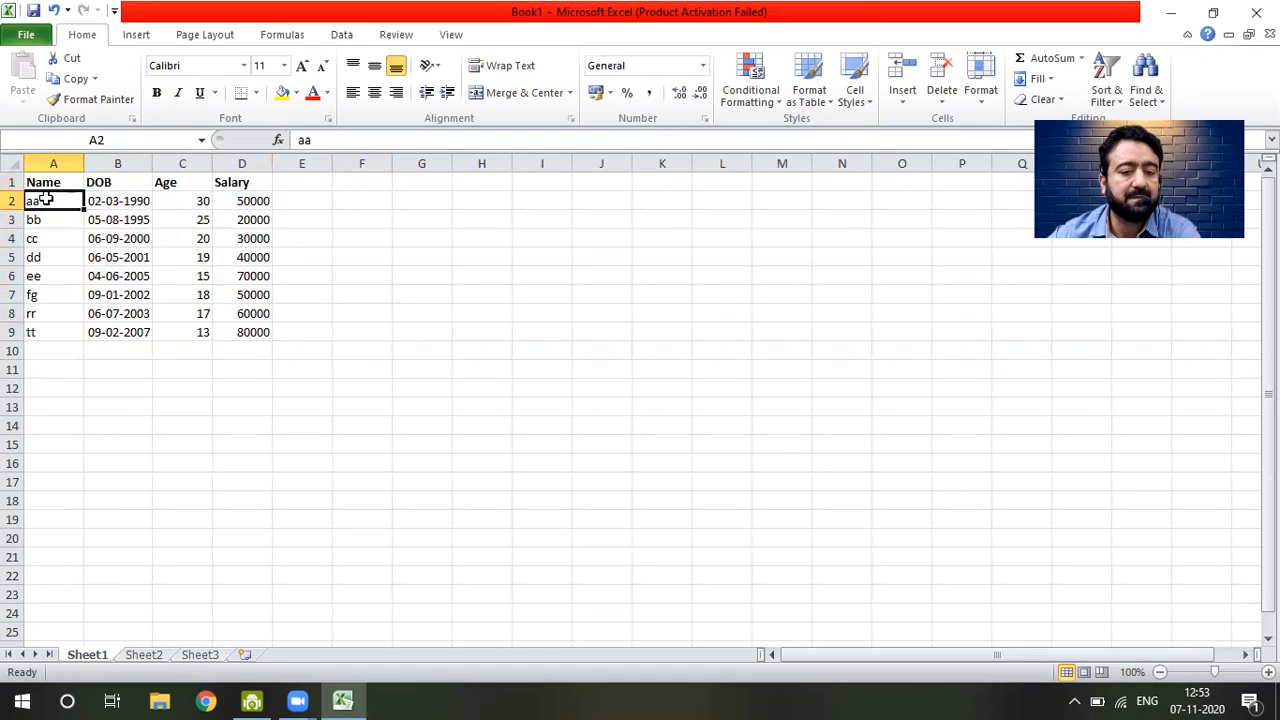
pyautogui.click(484, 283)
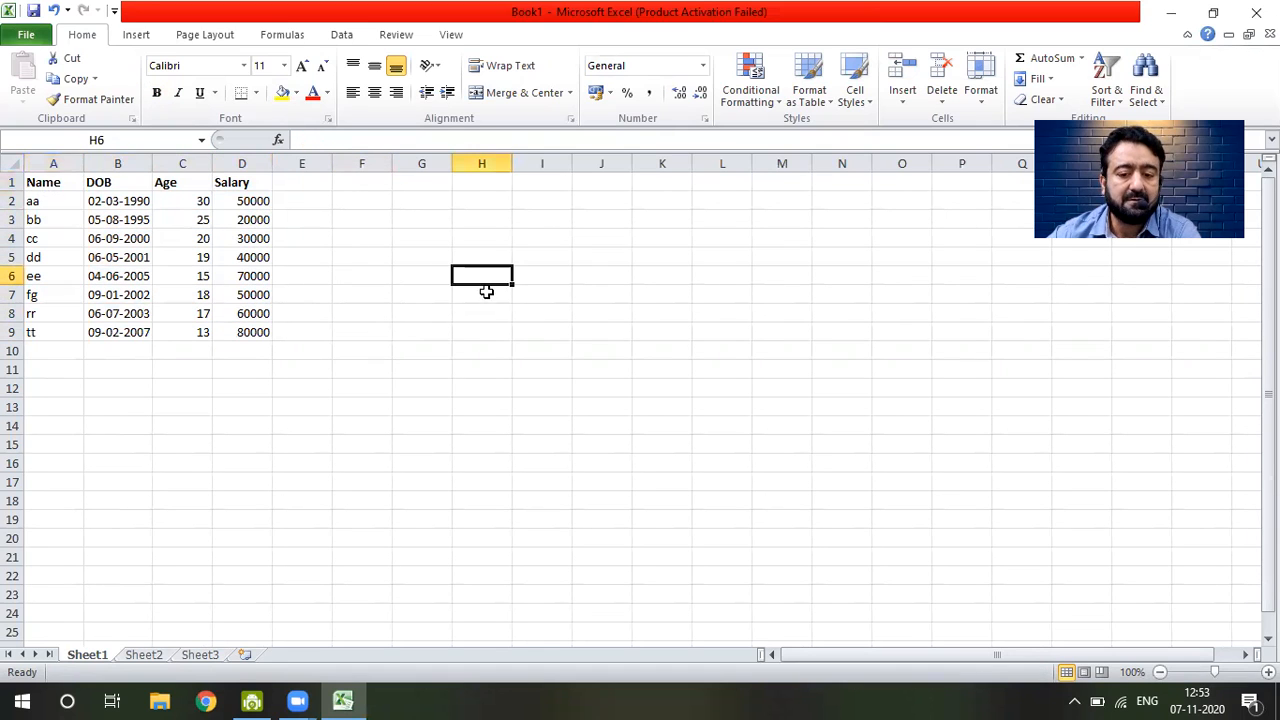
# - Try to extend the selection from D9 by its fill handle across row 9 to column A, and undo the fill
pyautogui.click(252, 328)
pyautogui.moveTo(271, 341); pyautogui.dragTo(22, 185)
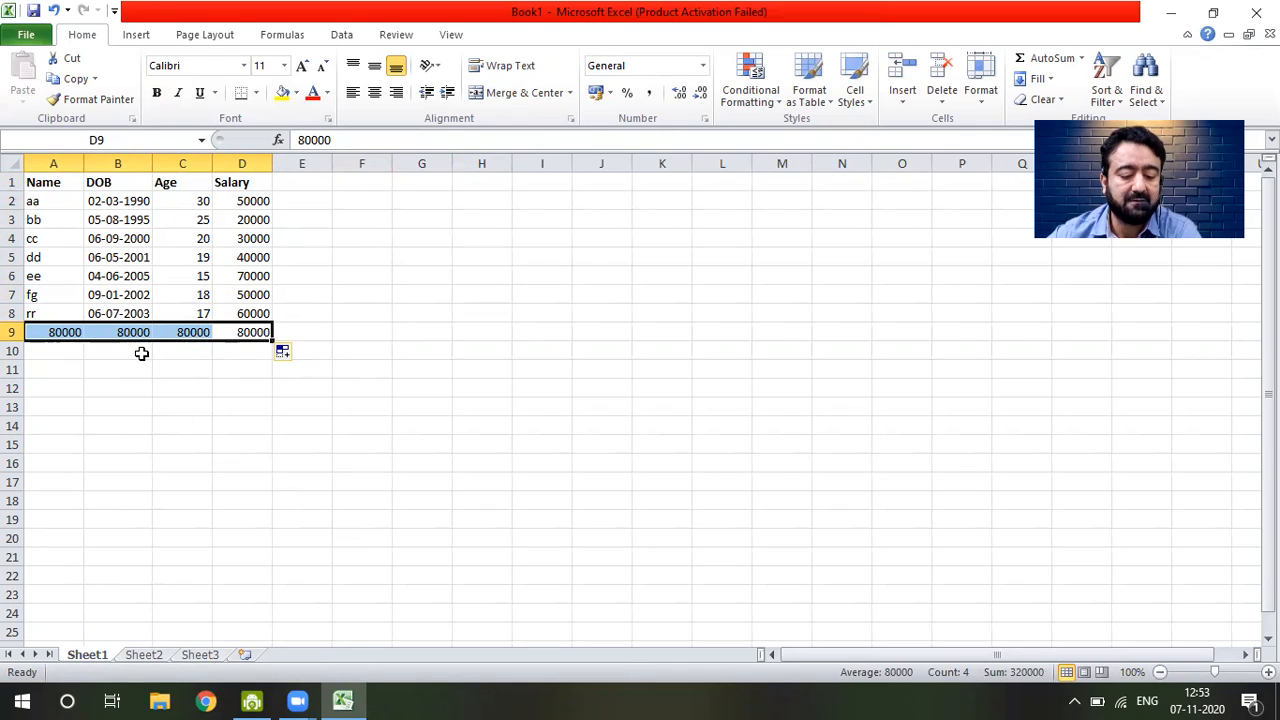
pyautogui.hotkey('ctrl', 'z')
pyautogui.moveTo(336, 442); pyautogui.dragTo(340, 425)
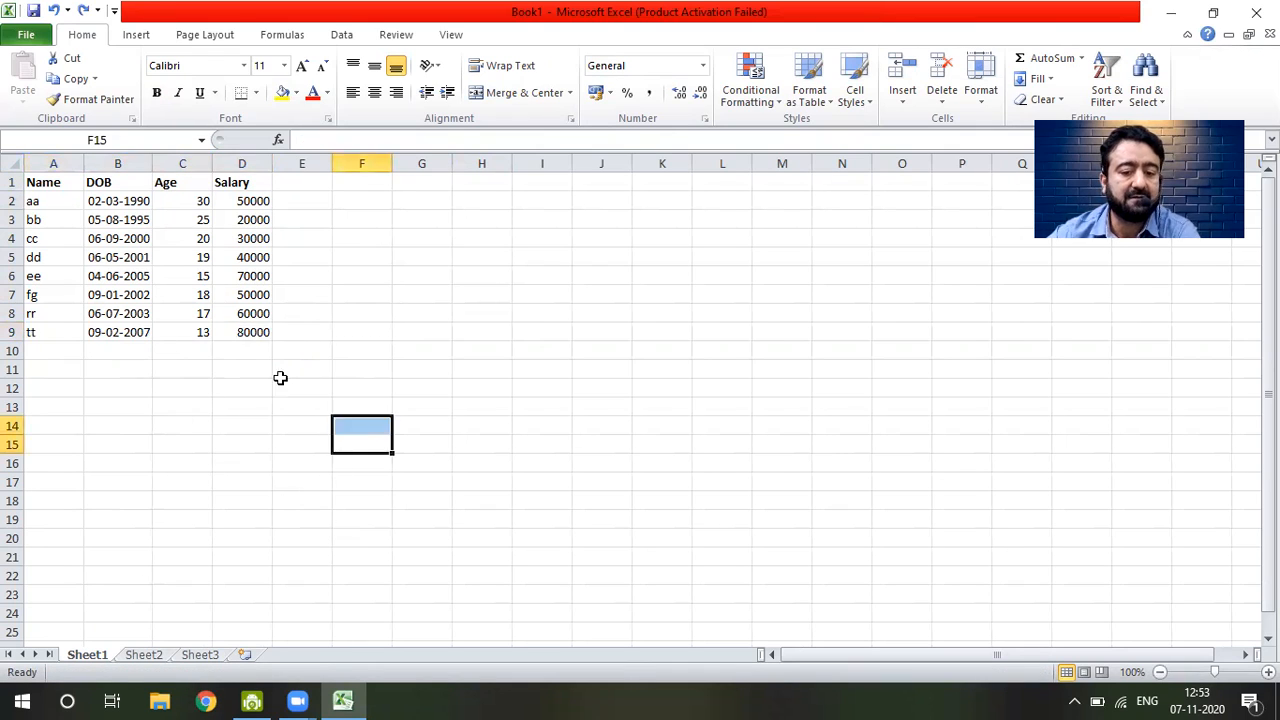
# - Select the salary values from D9 up to D2, and clear the selection
pyautogui.click(229, 328)
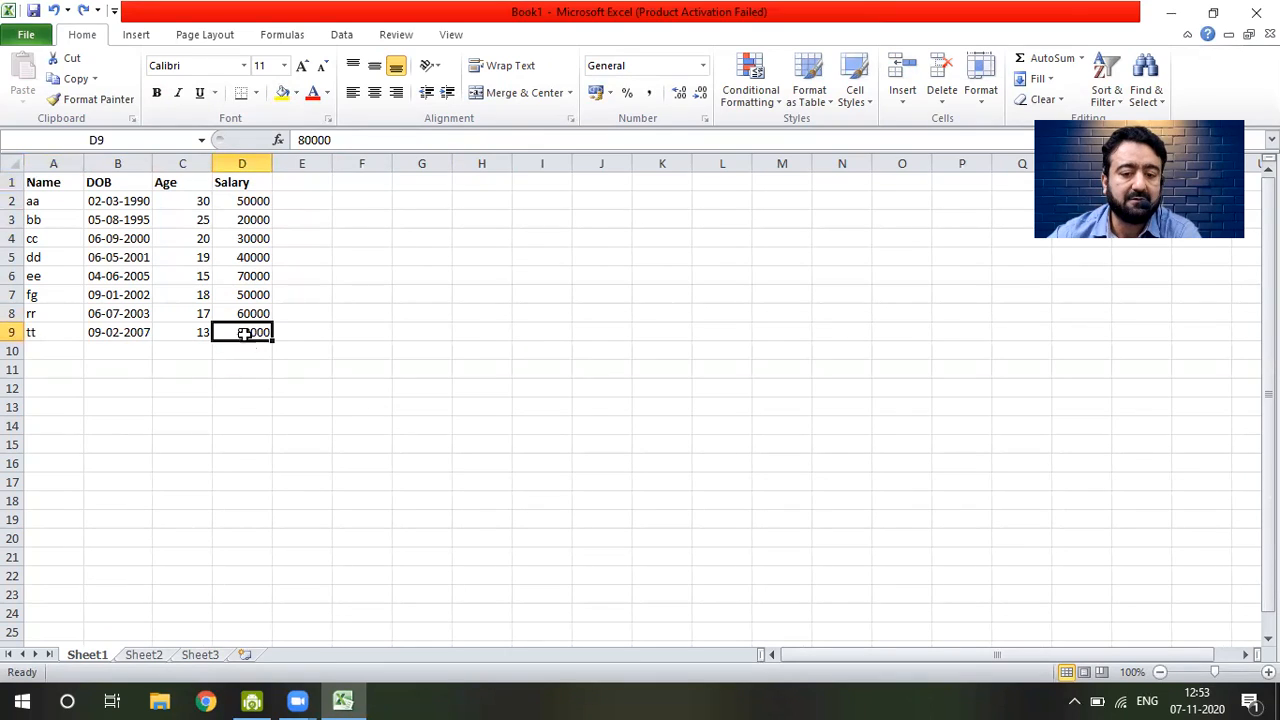
pyautogui.moveTo(252, 332); pyautogui.dragTo(229, 201)
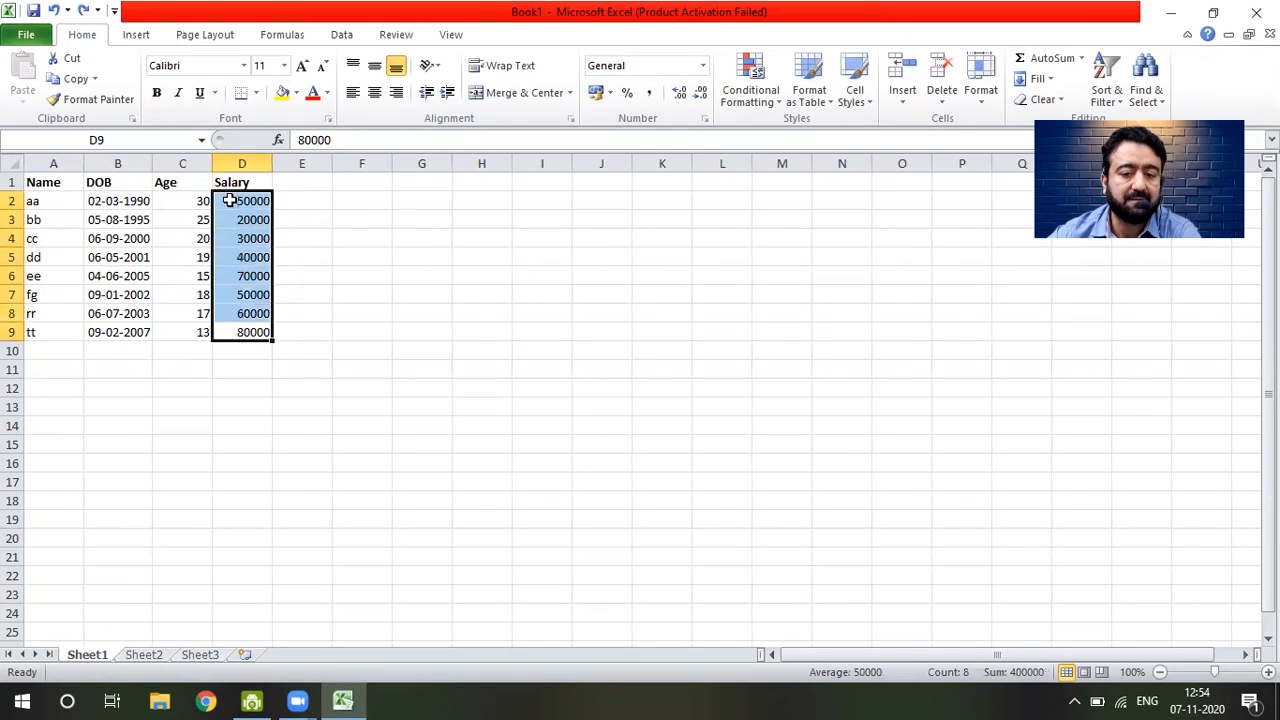
pyautogui.click(318, 291)
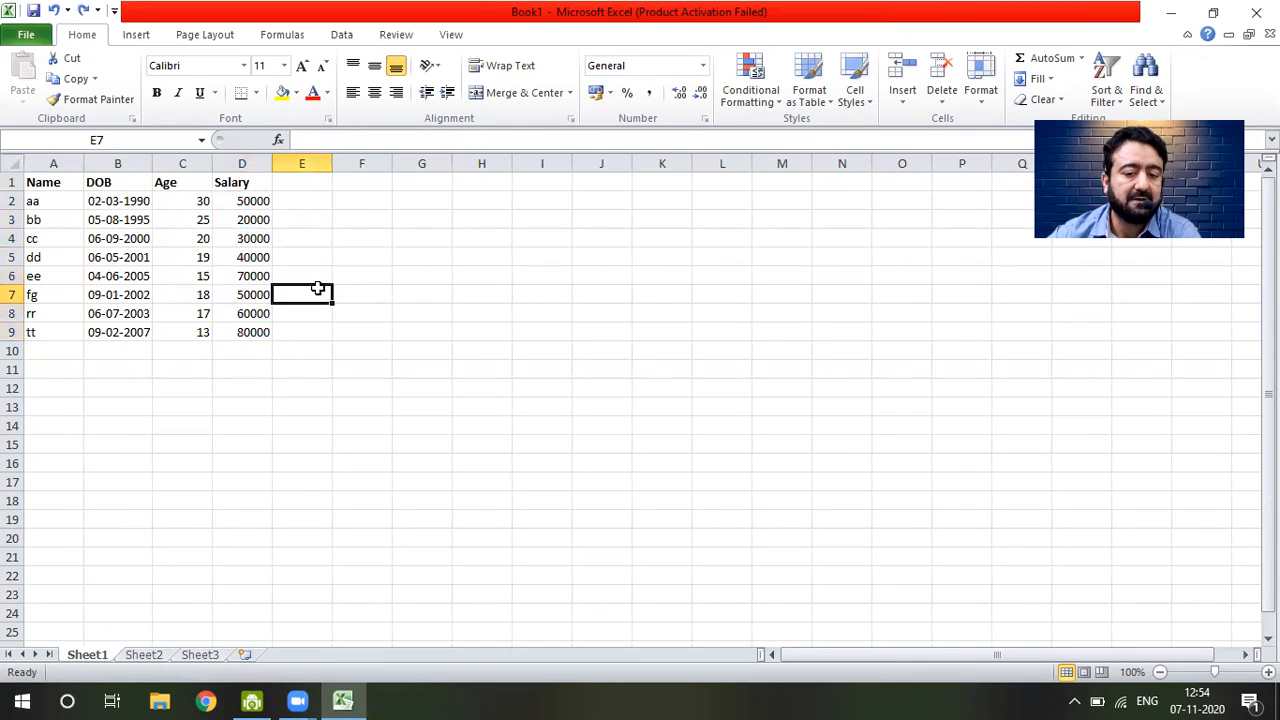
# - Fill the value of D9 upward through the Salary column to D2, and undo the fill
pyautogui.click(252, 336)
pyautogui.moveTo(271, 339); pyautogui.dragTo(252, 200)
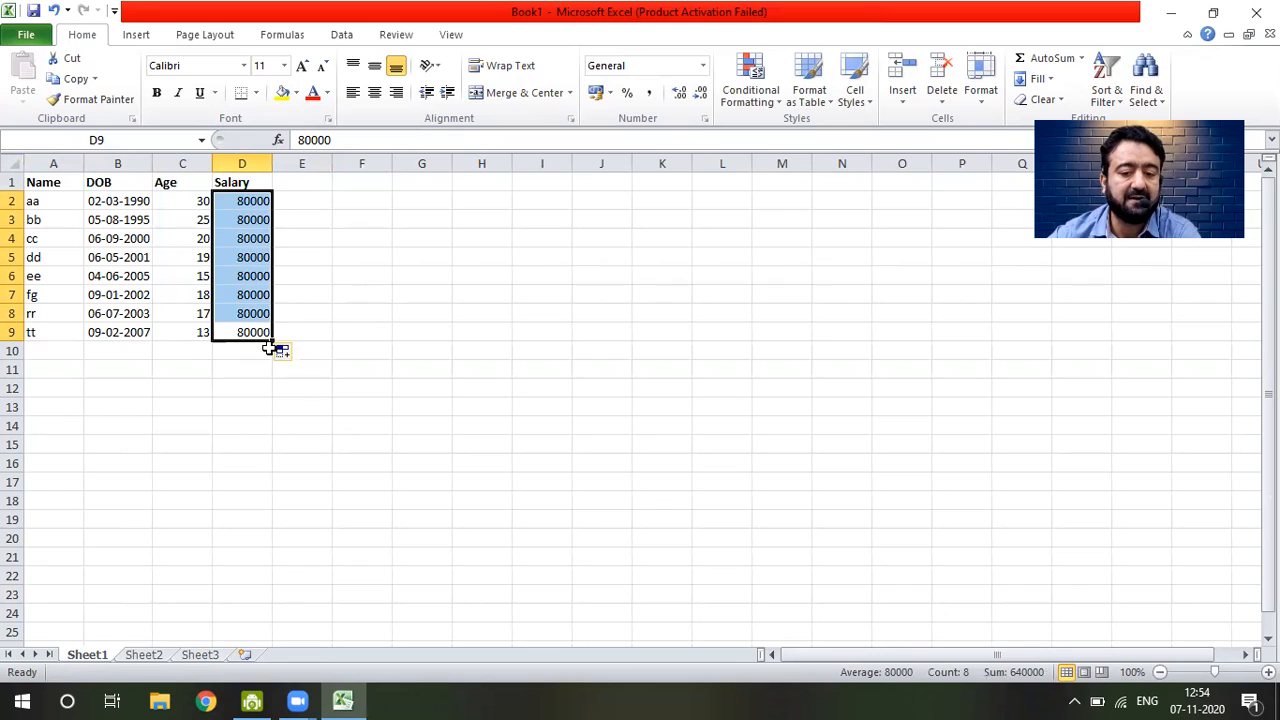
pyautogui.hotkey('ctrl', 'z')
pyautogui.moveTo(397, 440); pyautogui.dragTo(348, 424)
pyautogui.click(206, 333)
pyautogui.click(103, 198)
pyautogui.click(55, 198)
pyautogui.click(52, 184)
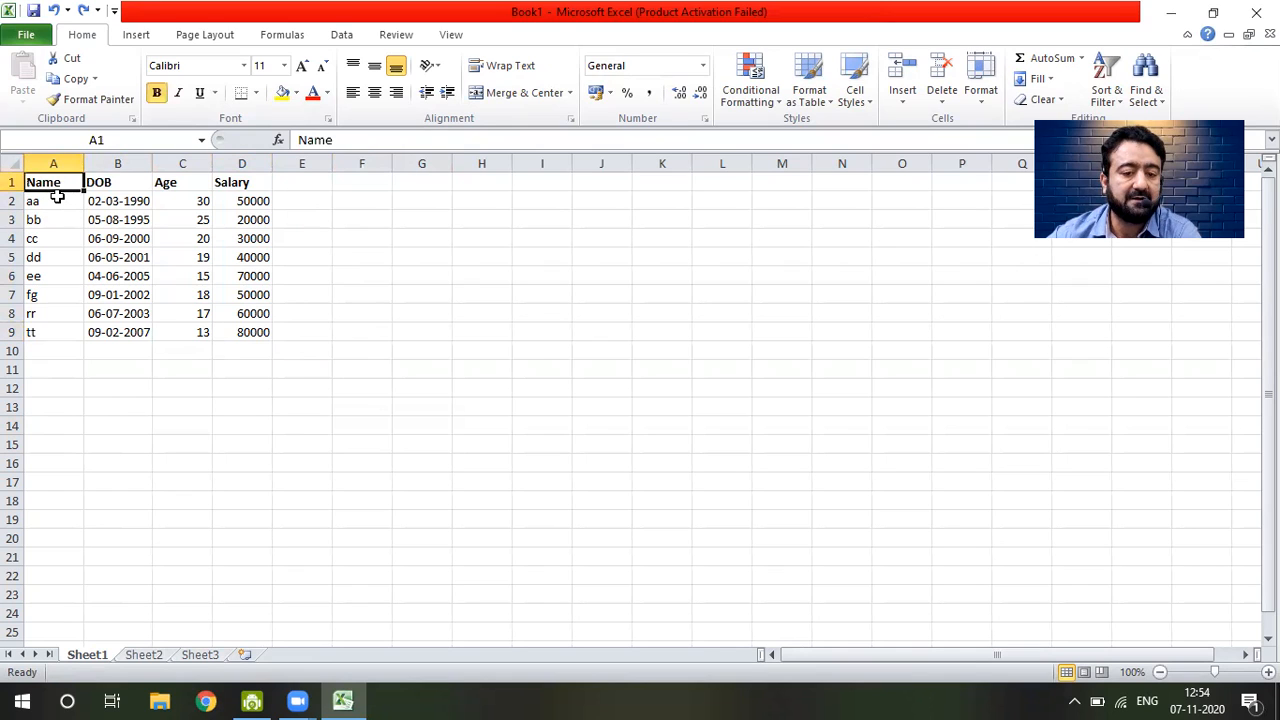
pyautogui.click(61, 201)
pyautogui.moveTo(66, 200)
pyautogui.mouseDown()
pyautogui.moveTo(88, 215)
pyautogui.moveTo(57, 200)
pyautogui.mouseUp()
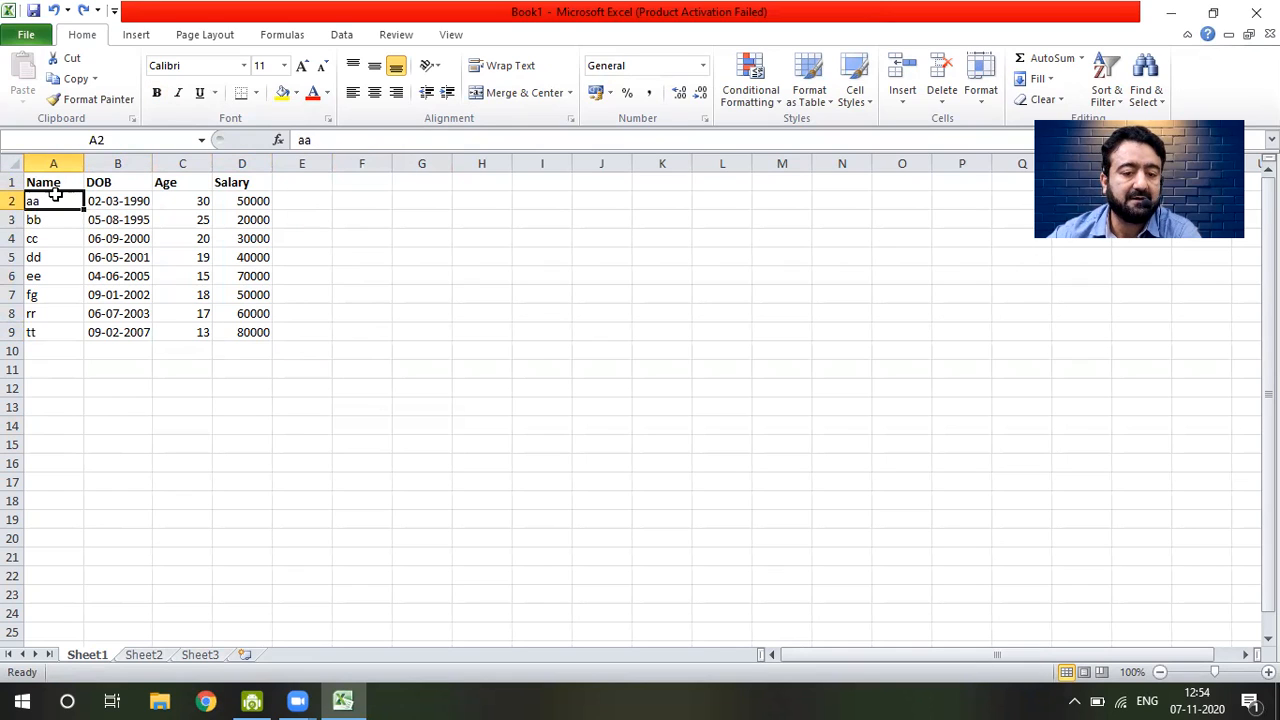
pyautogui.click(120, 201)
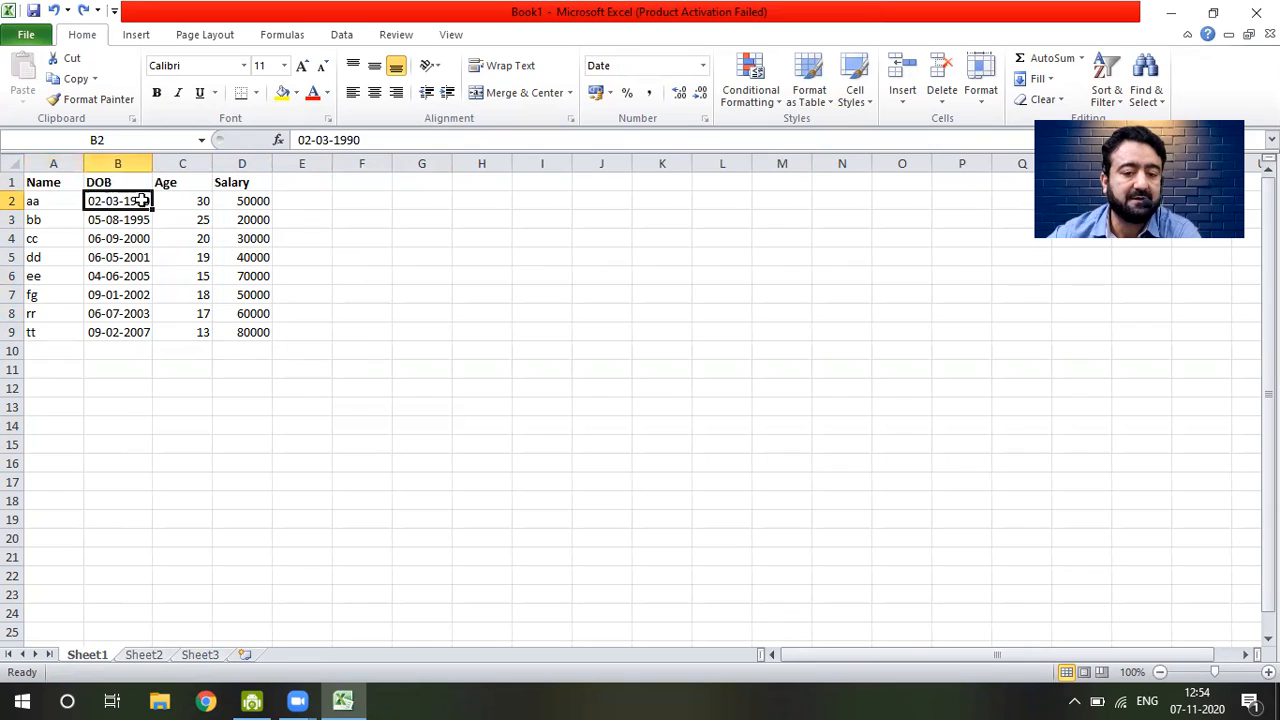
# - Mark cells D2 and G7 with temporary on-screen annotations: a line from D2, and a rectangle and a line from G7
pyautogui.click(238, 201)
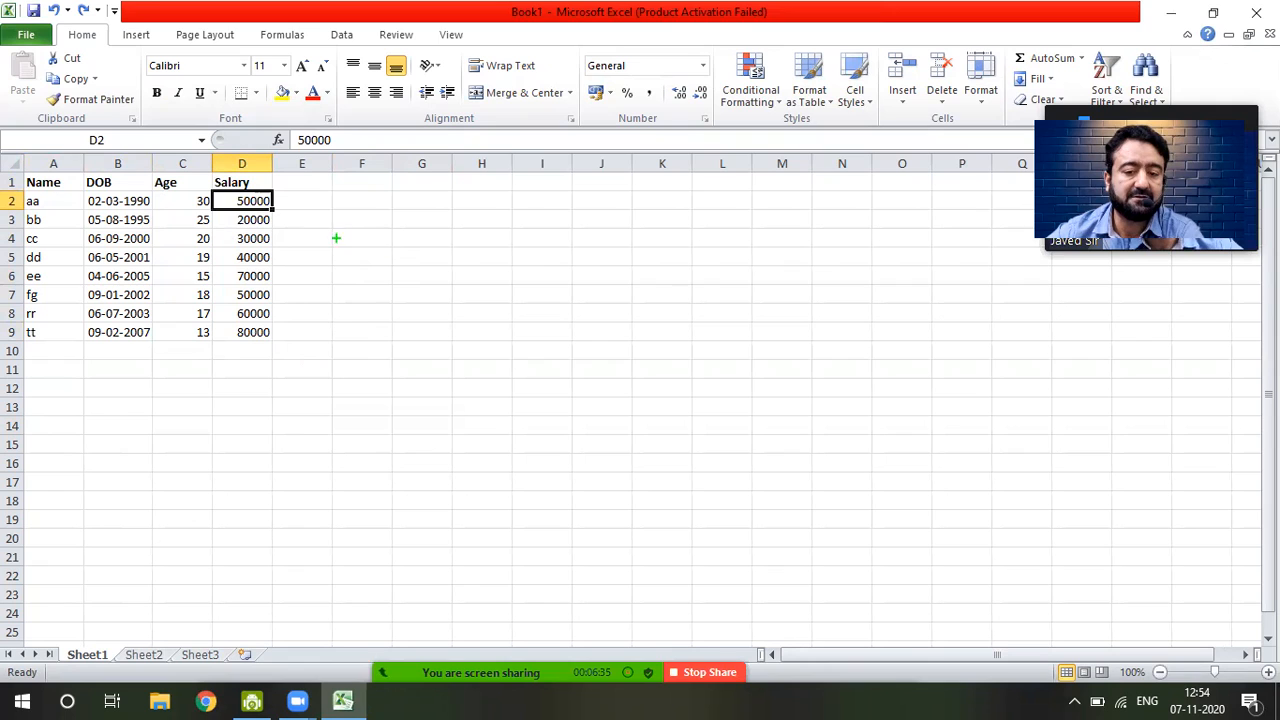
pyautogui.moveTo(238, 200); pyautogui.dragTo(410, 259)
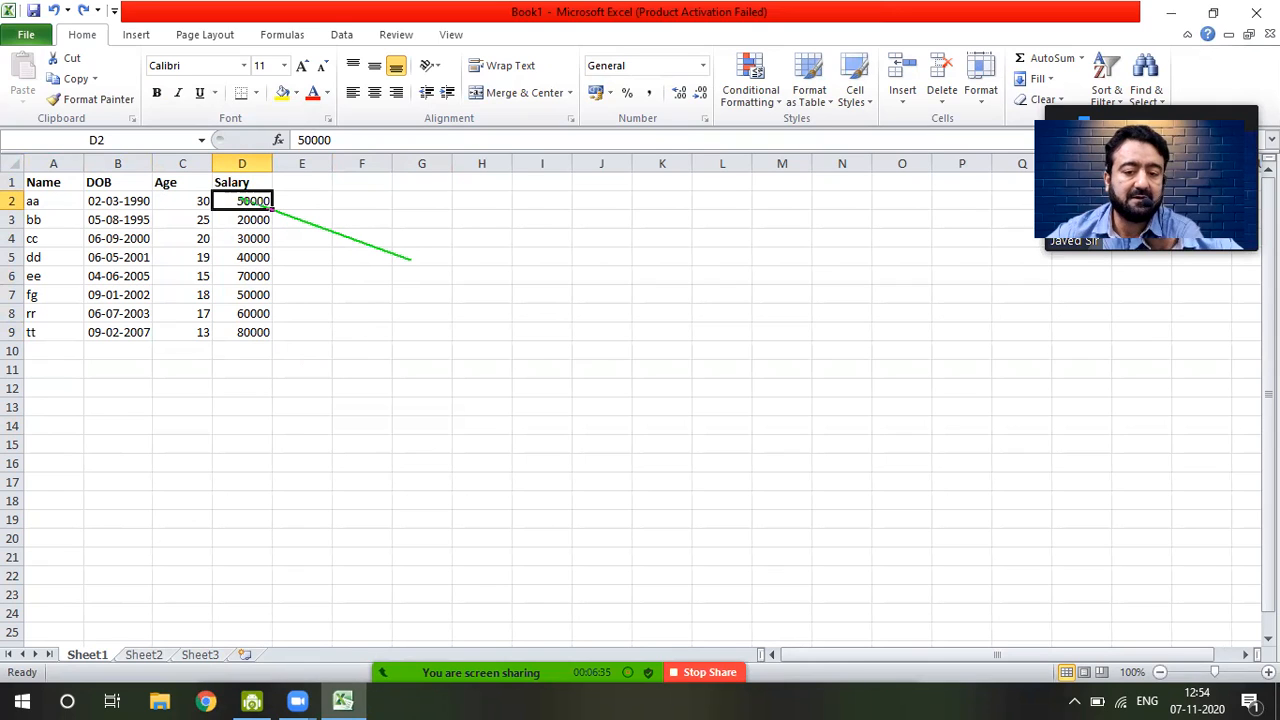
pyautogui.click(397, 294)
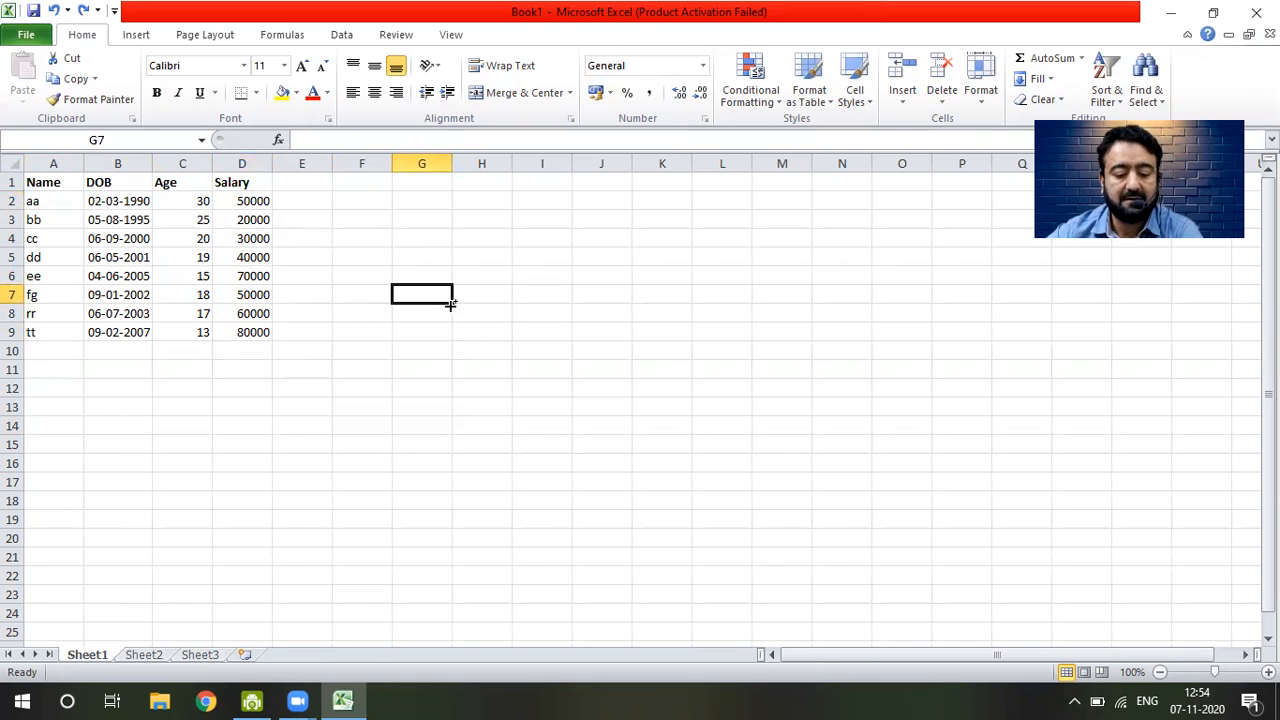
pyautogui.moveTo(425, 296); pyautogui.dragTo(456, 397)
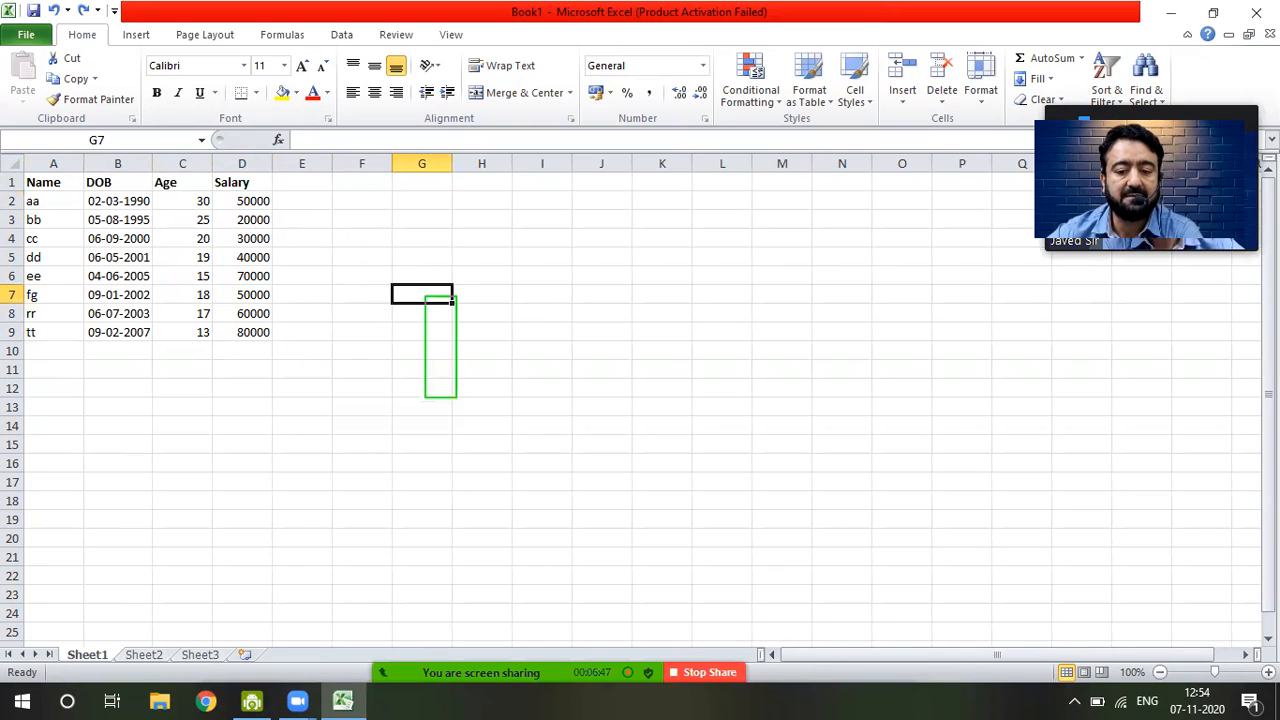
pyautogui.press('e')
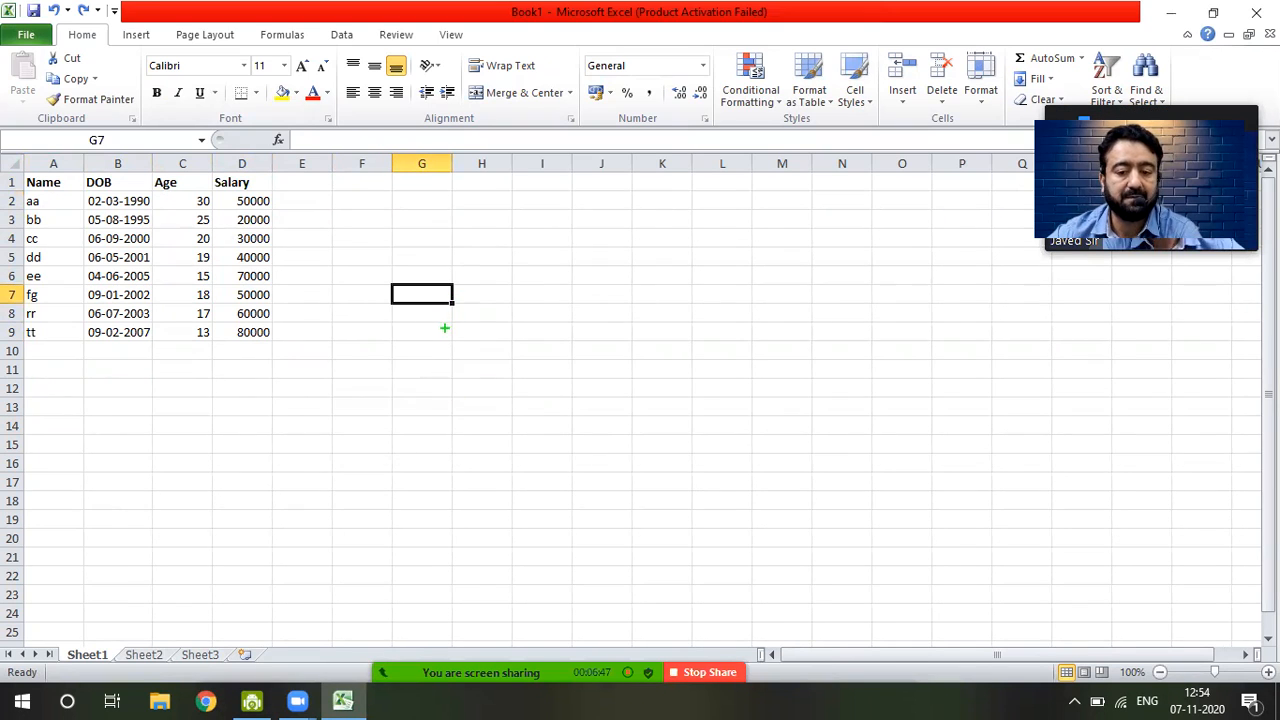
pyautogui.moveTo(408, 298); pyautogui.dragTo(424, 390)
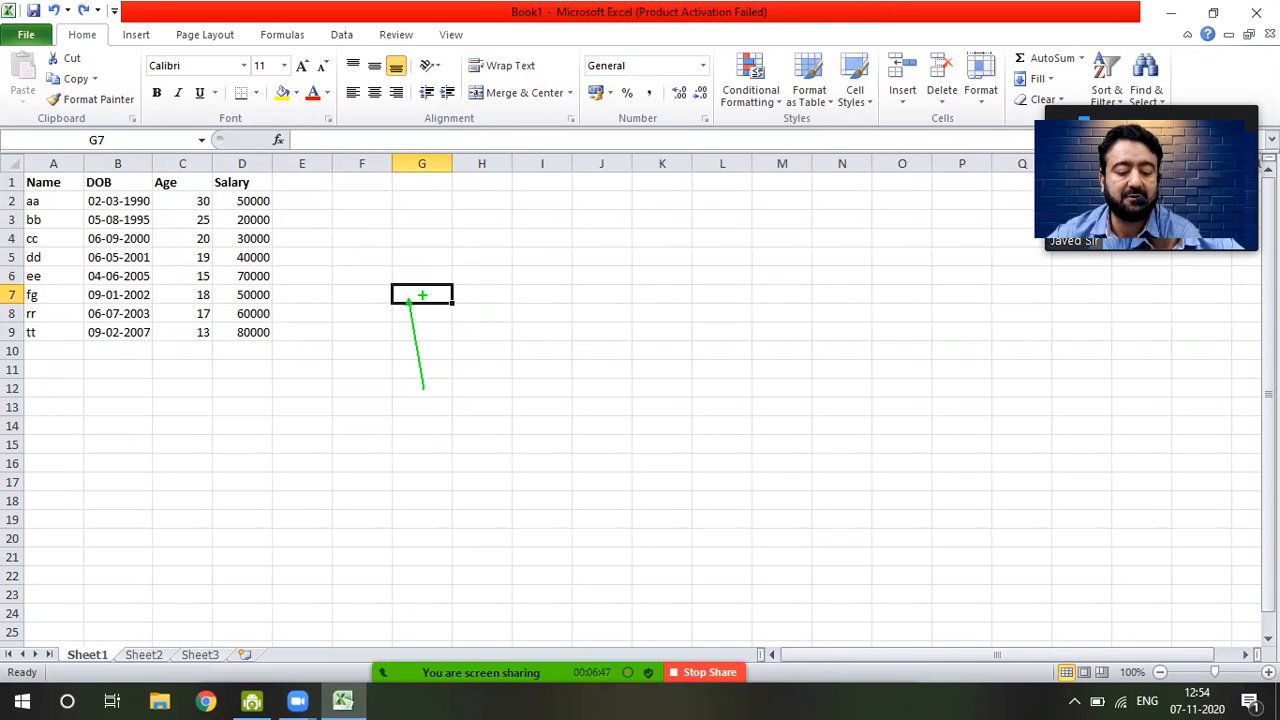
# - Select the entire table range A1:D9, starting from the Name header
pyautogui.click(258, 292)
pyautogui.click(49, 196)
pyautogui.click(51, 184)
pyautogui.moveTo(51, 184); pyautogui.dragTo(258, 332)
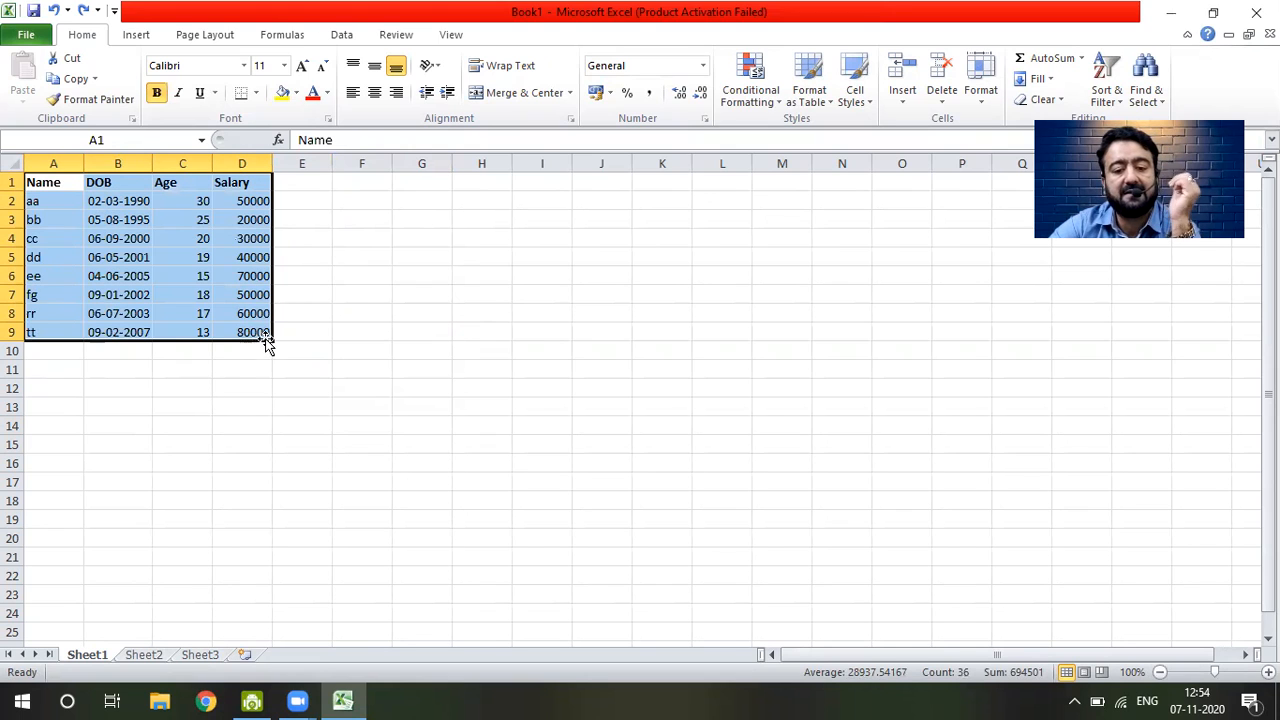
# - Fill the name ee from cell A6 across row 6 to D6, and undo the fill
pyautogui.moveTo(114, 292); pyautogui.dragTo(280, 262)
pyautogui.click(60, 276)
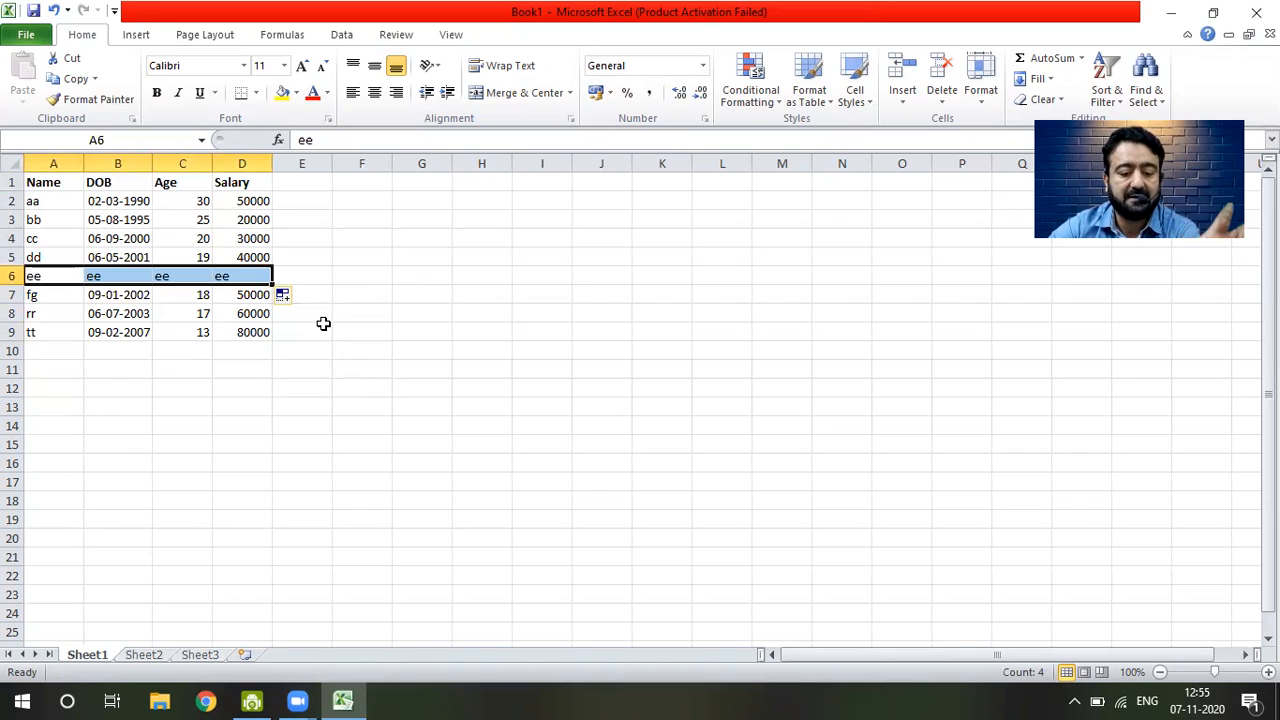
pyautogui.hotkey('ctrl', 'z')
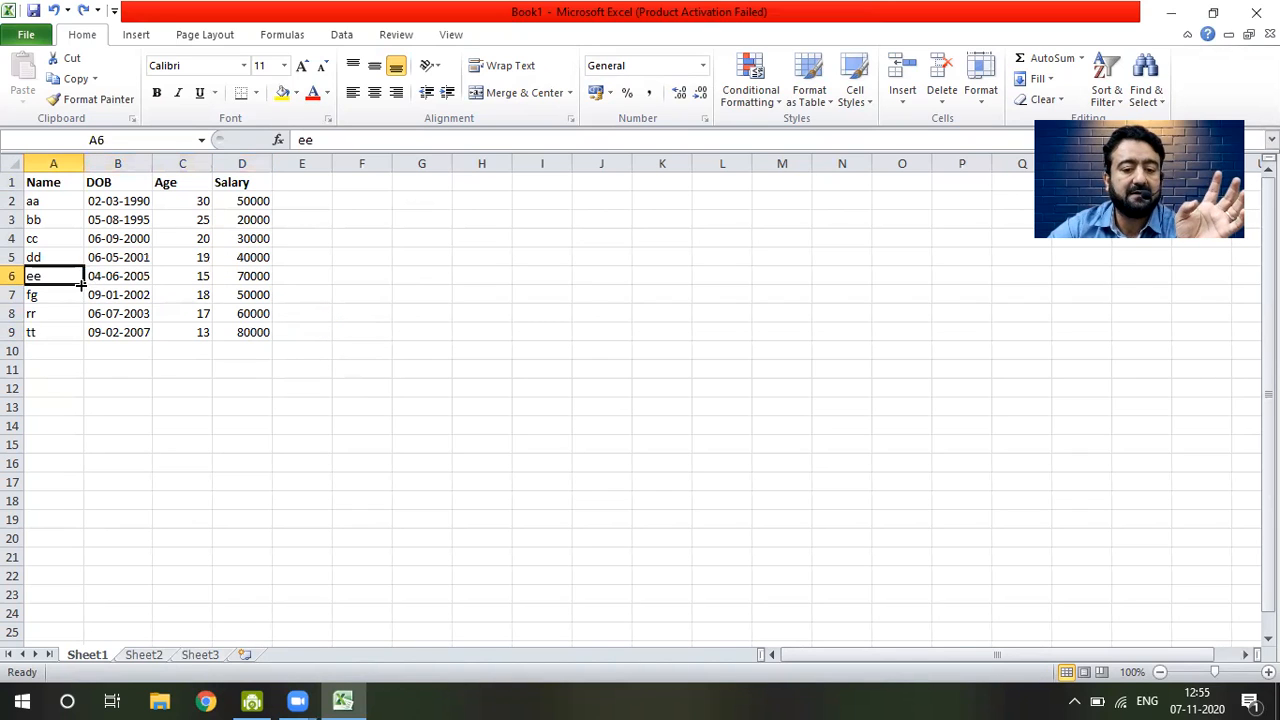
# - Select the table cells A5:D6 and the full data range A2:D9, and clear the selection
pyautogui.moveTo(62, 273); pyautogui.dragTo(250, 258)
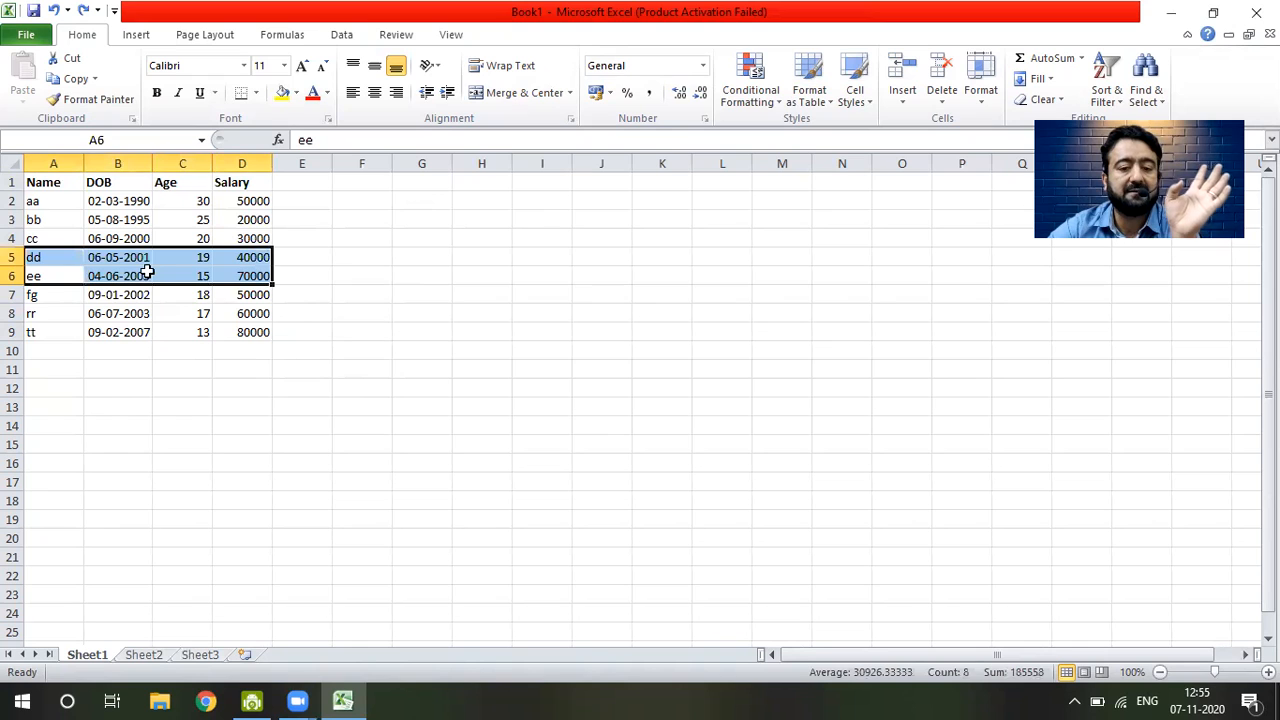
pyautogui.moveTo(40, 200); pyautogui.dragTo(251, 331)
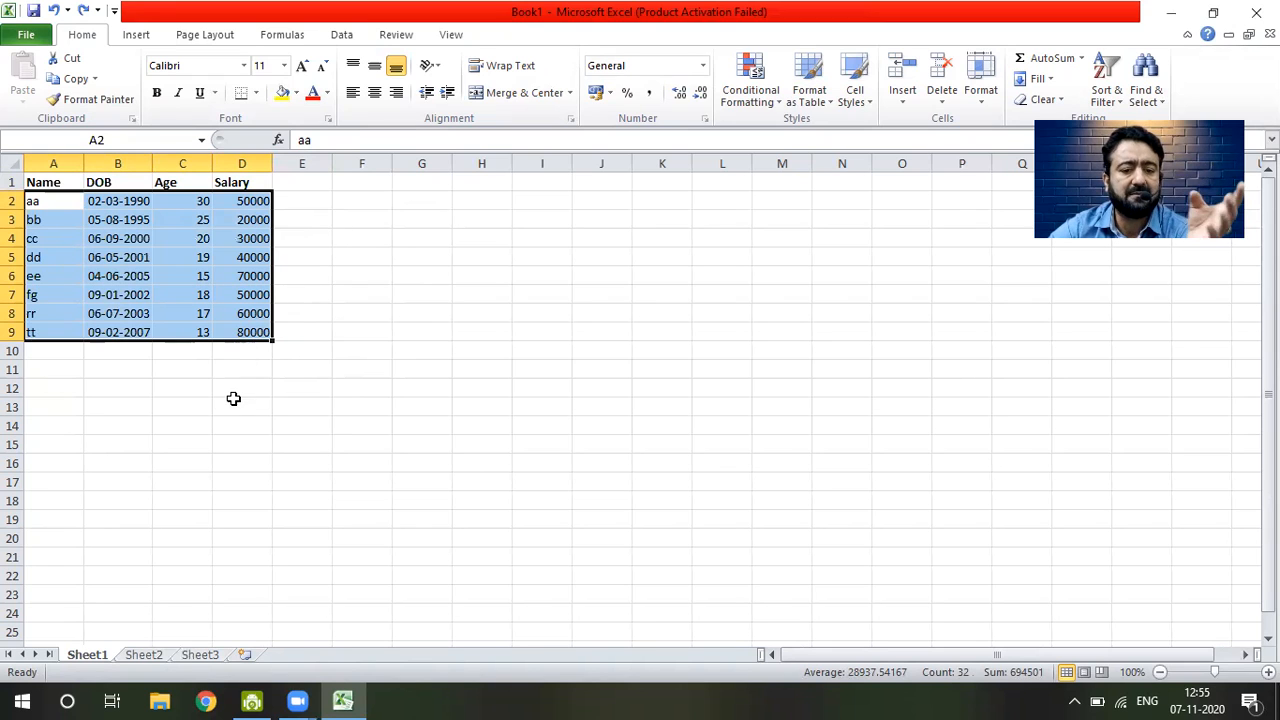
pyautogui.click(364, 342)
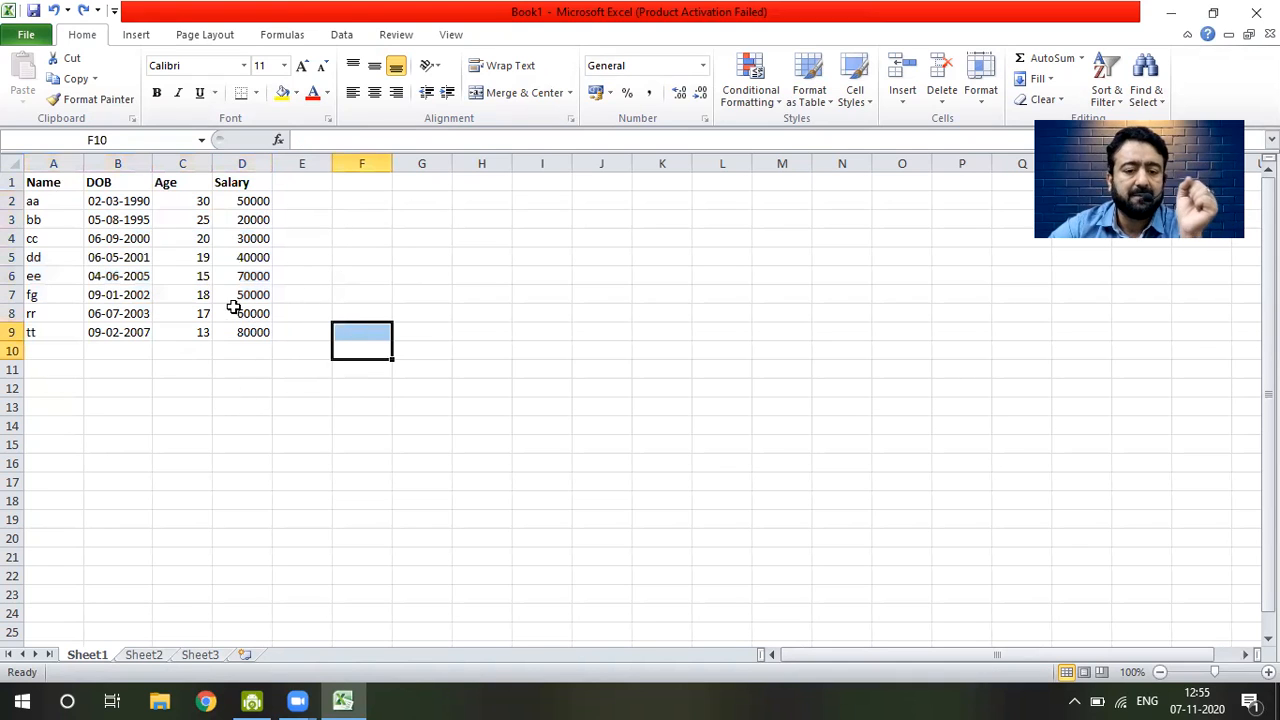
pyautogui.click(58, 222)
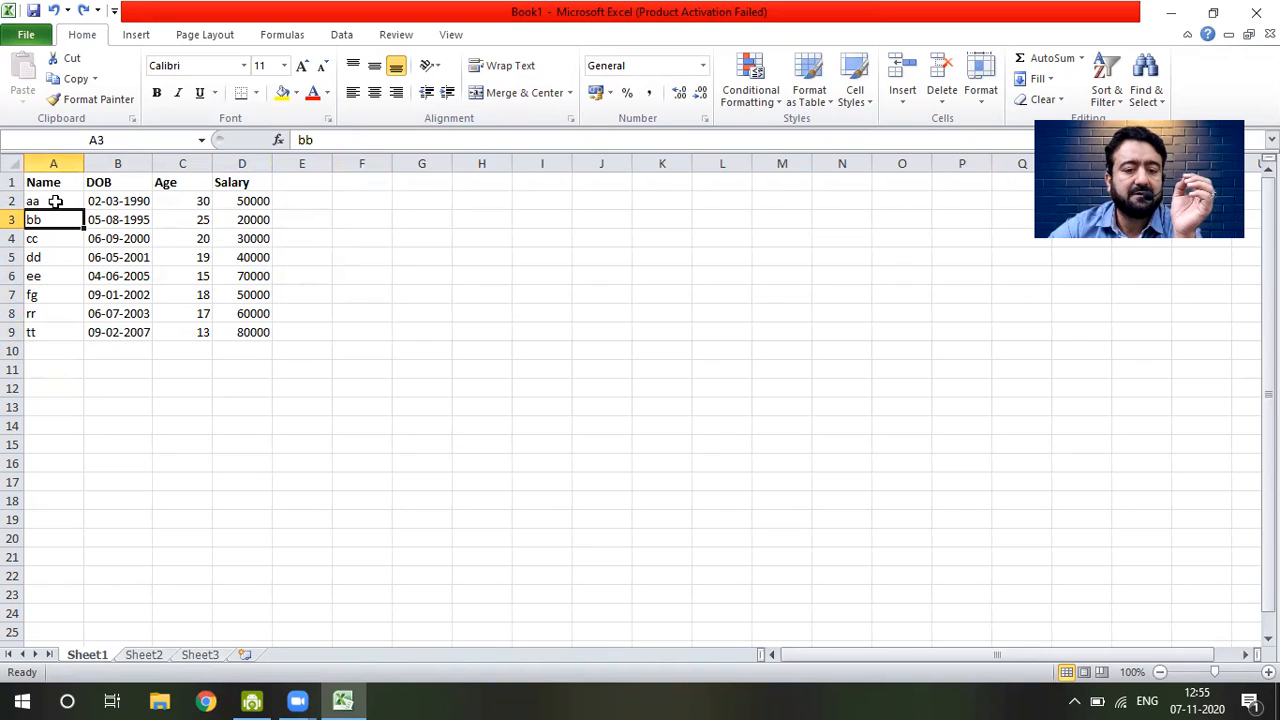
pyautogui.click(167, 185)
pyautogui.click(256, 183)
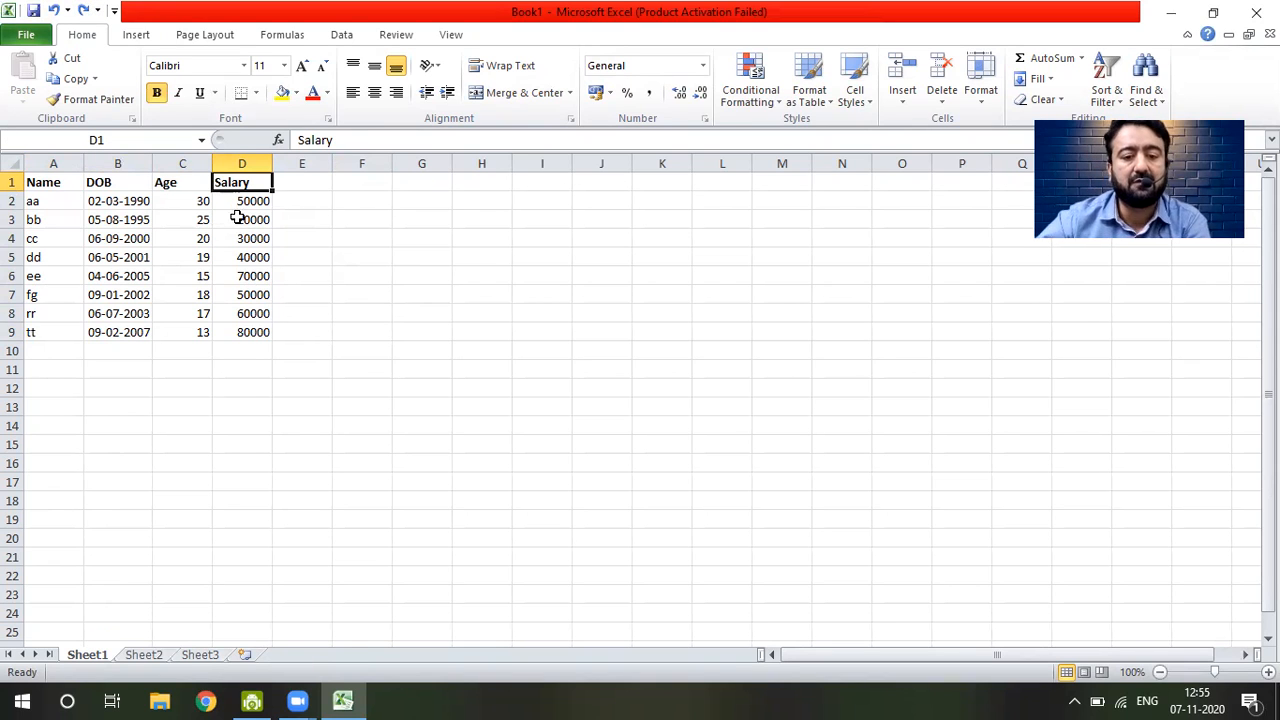
pyautogui.click(52, 182)
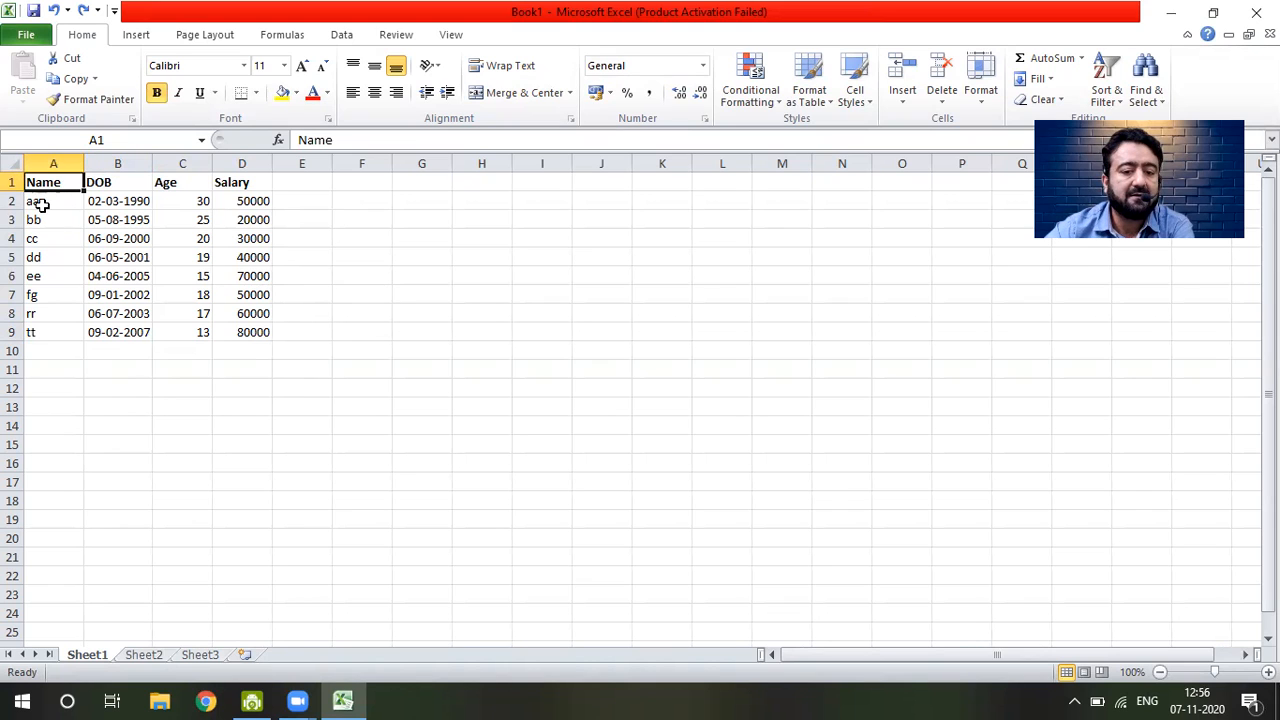
pyautogui.click(338, 275)
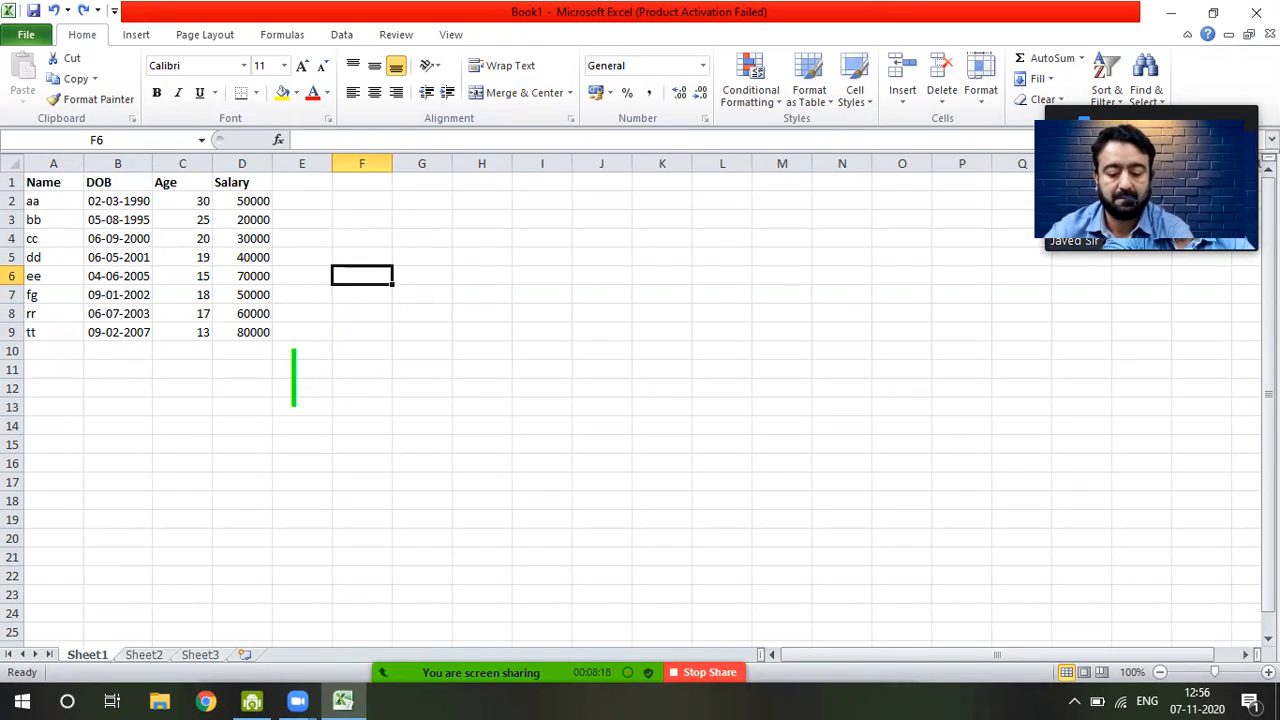
# - Write the on-screen annotation "How to Insert Column before, after, last" over two lines below the table
pyautogui.write('How t')
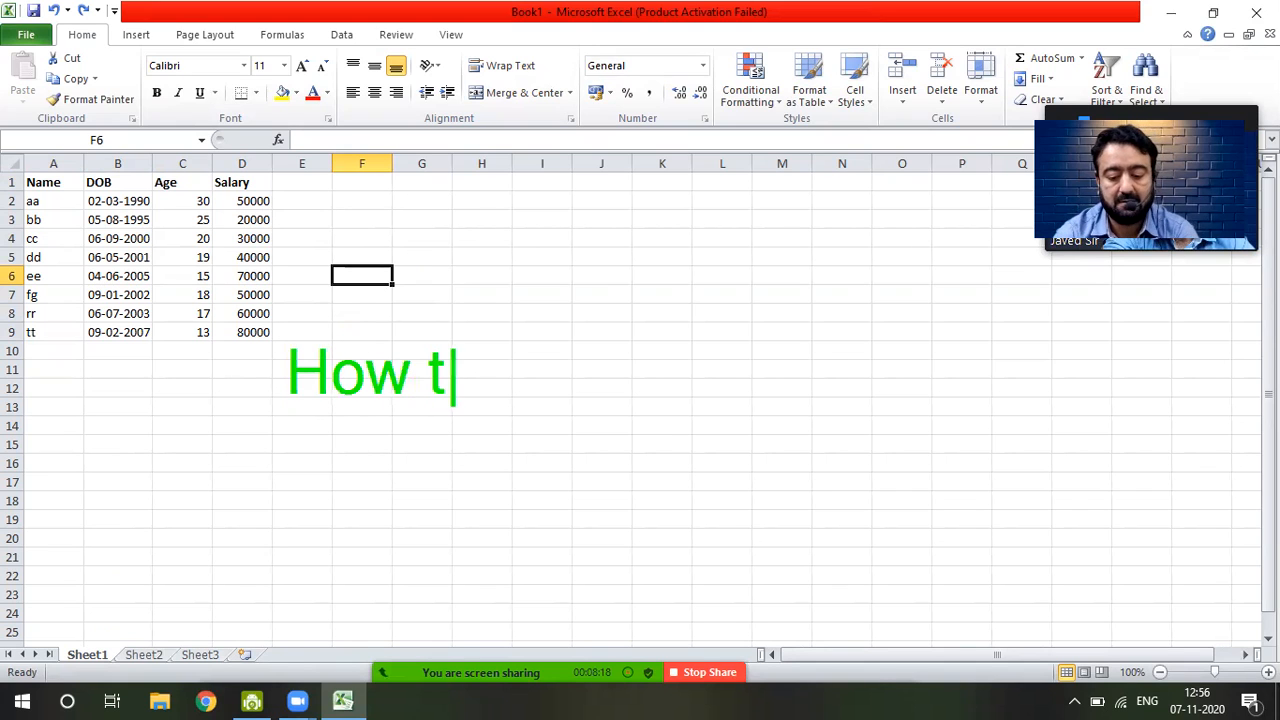
pyautogui.write('o Inse')
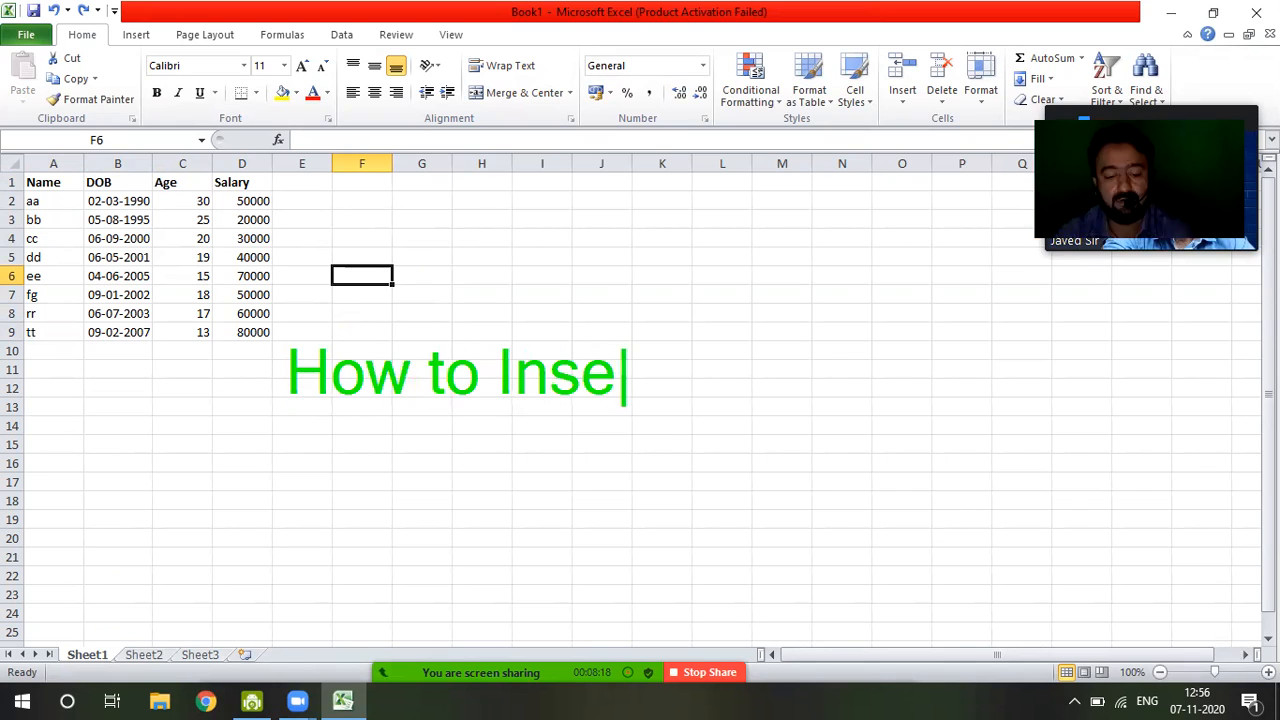
pyautogui.write('rt C')
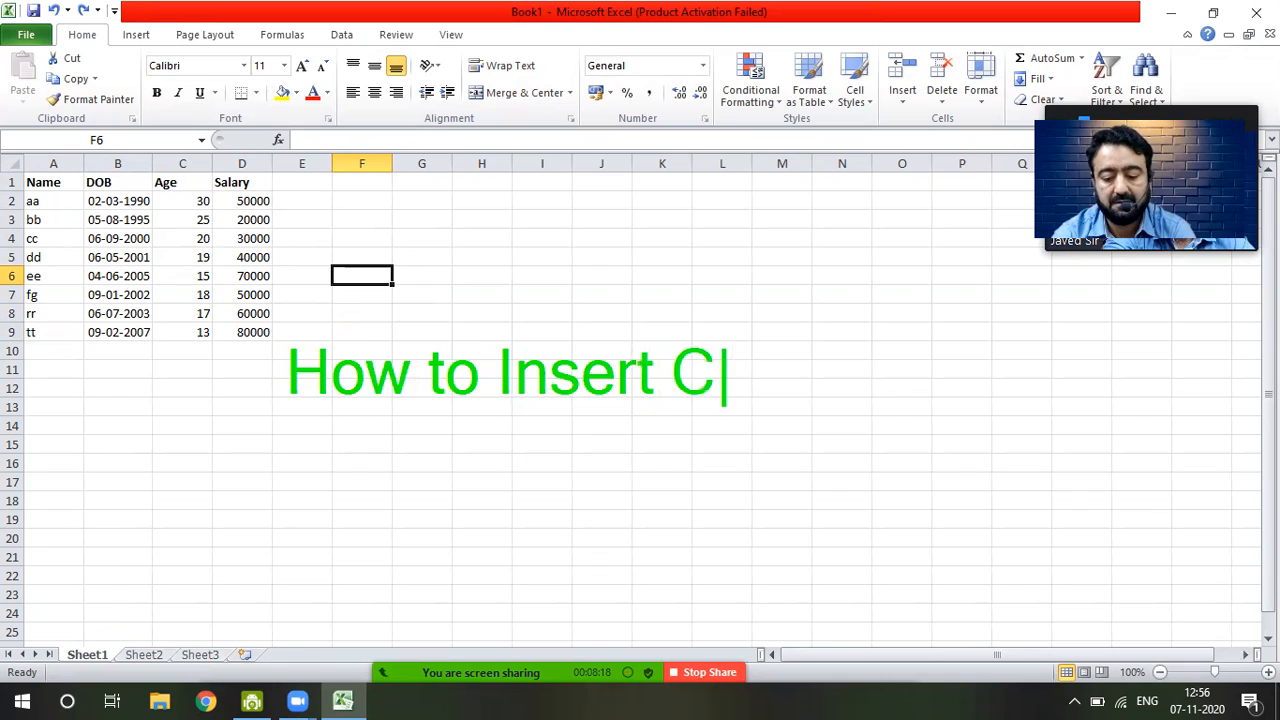
pyautogui.write('olumn')
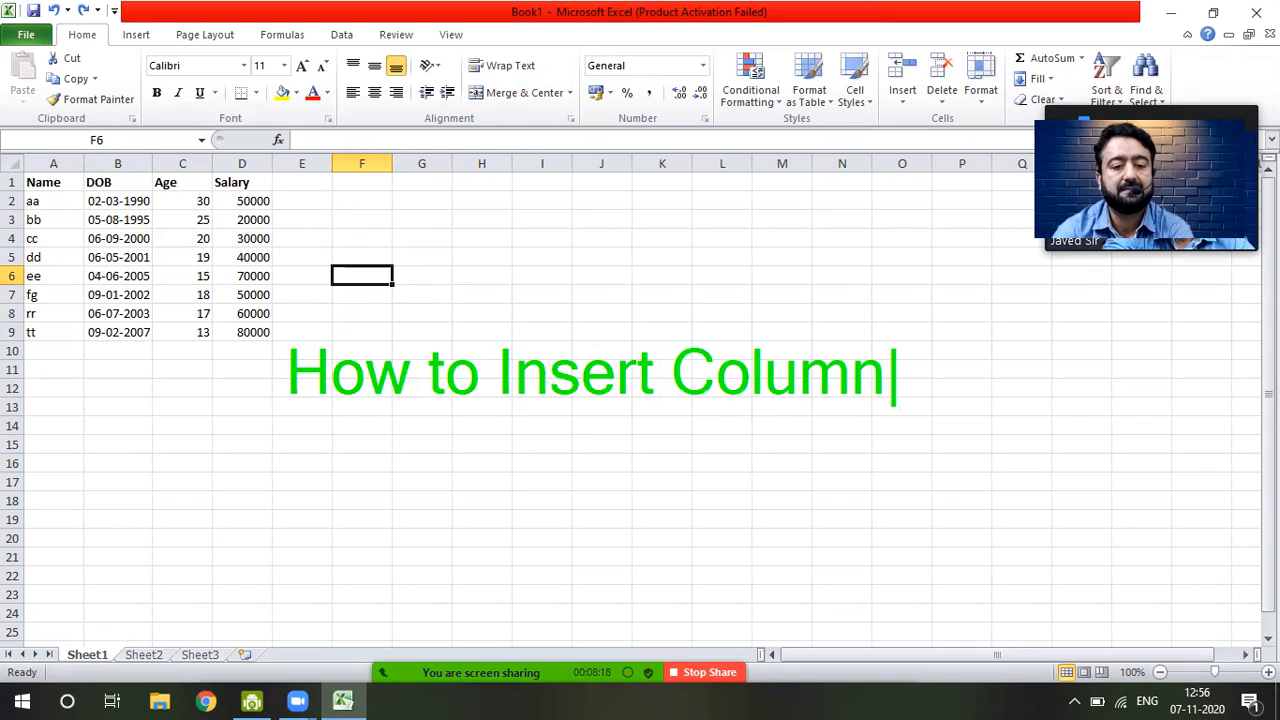
pyautogui.press('Return')
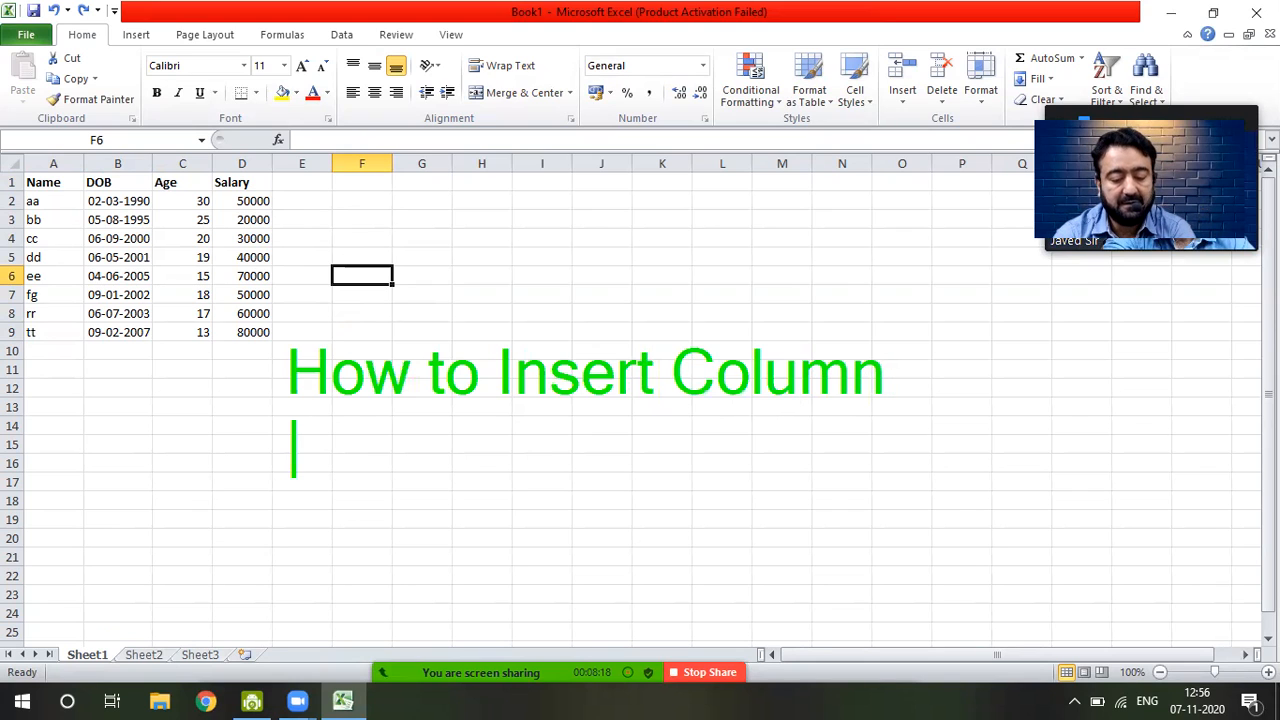
pyautogui.write('bef')
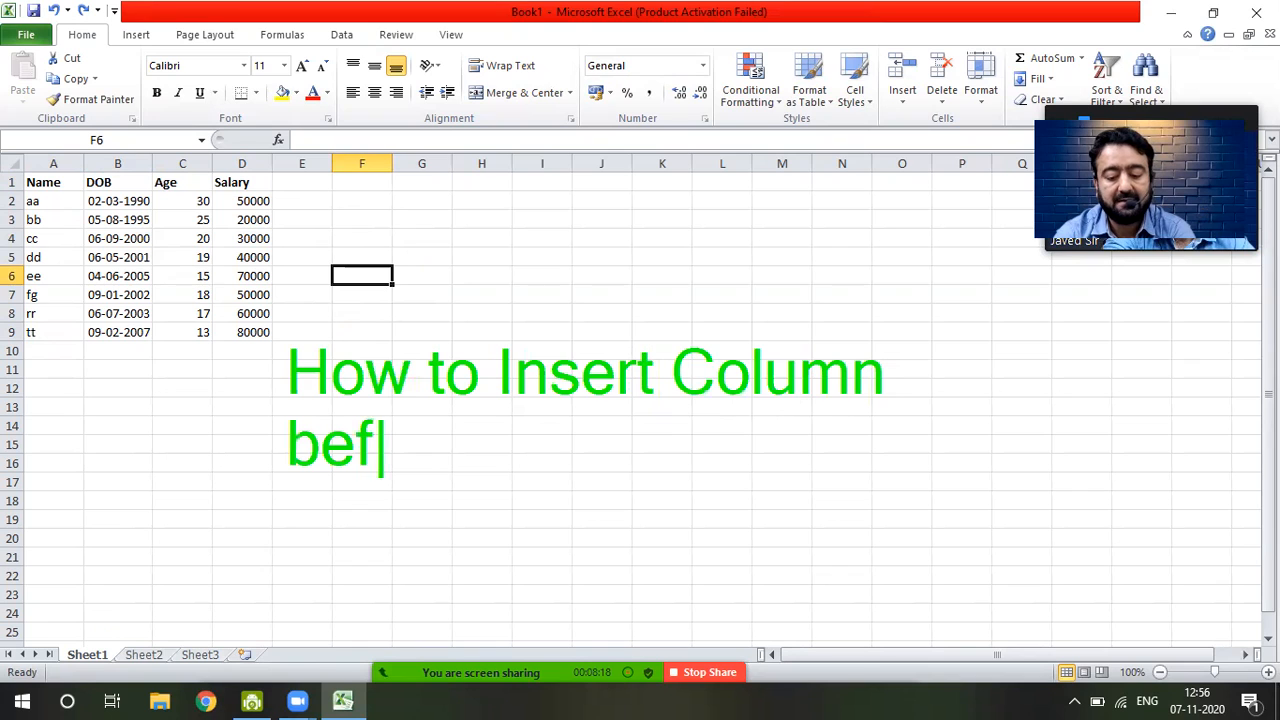
pyautogui.write('ore, after')
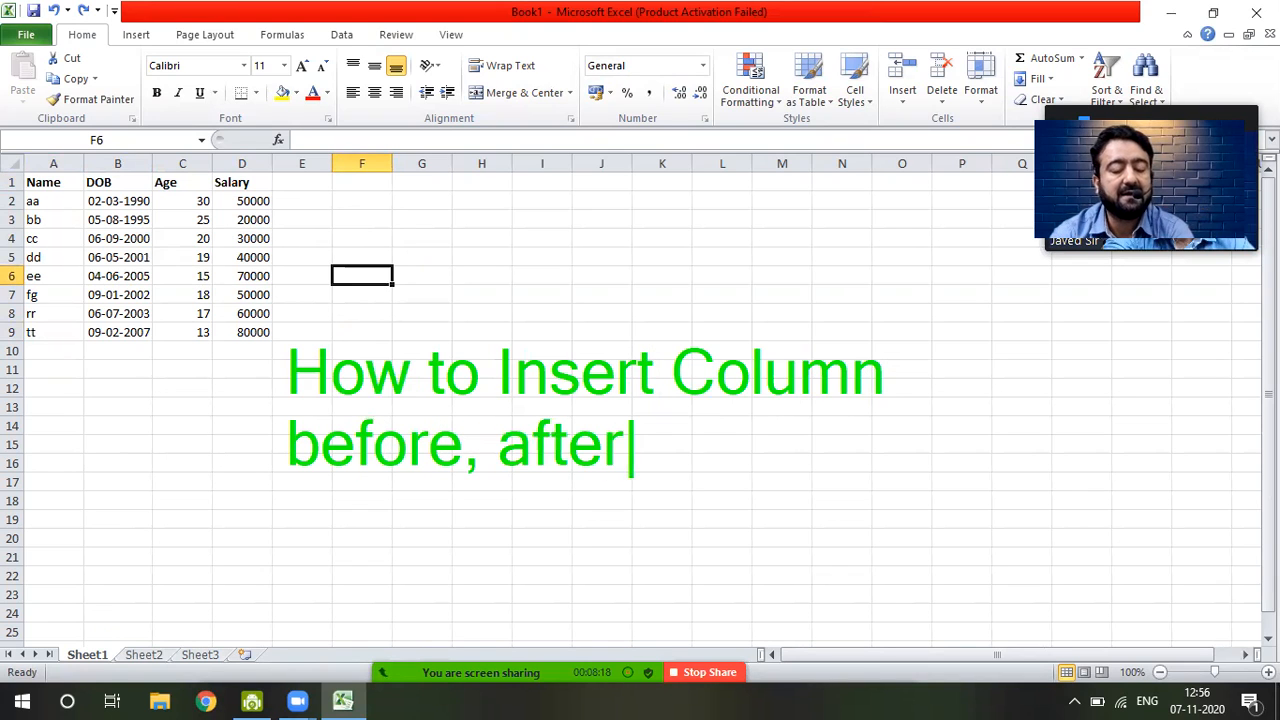
pyautogui.write(', last')
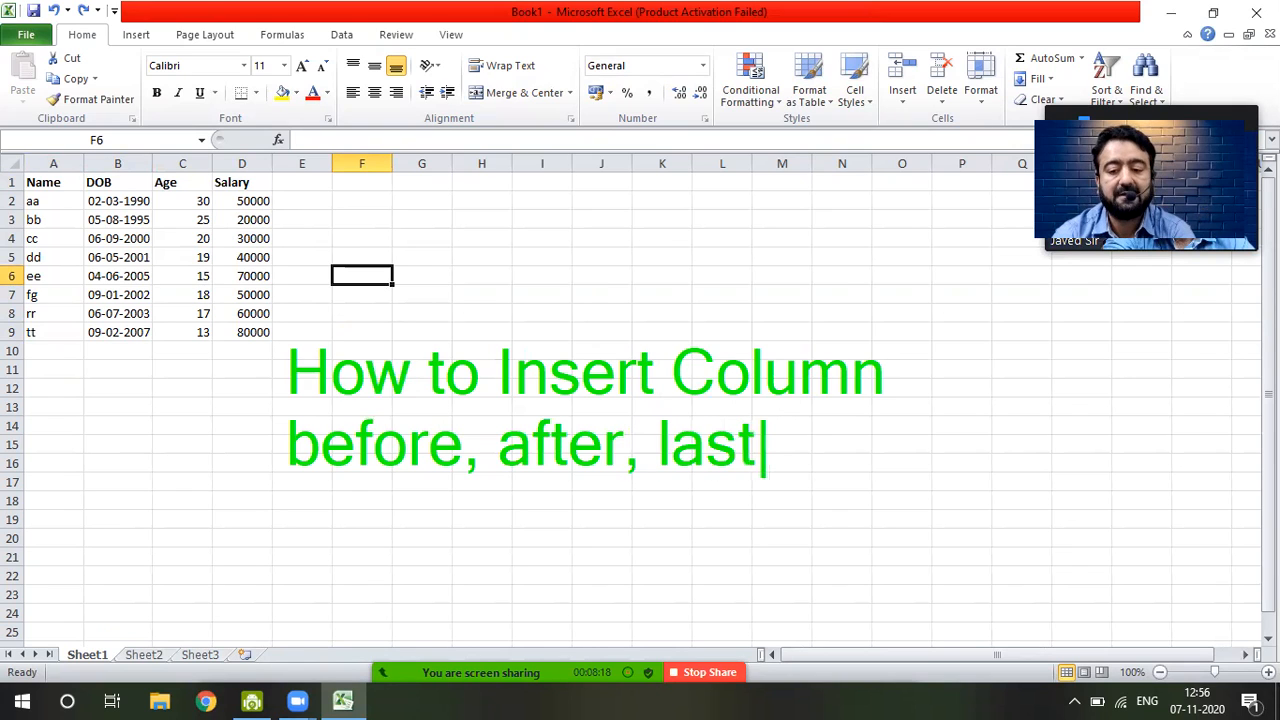
pyautogui.press('Return')
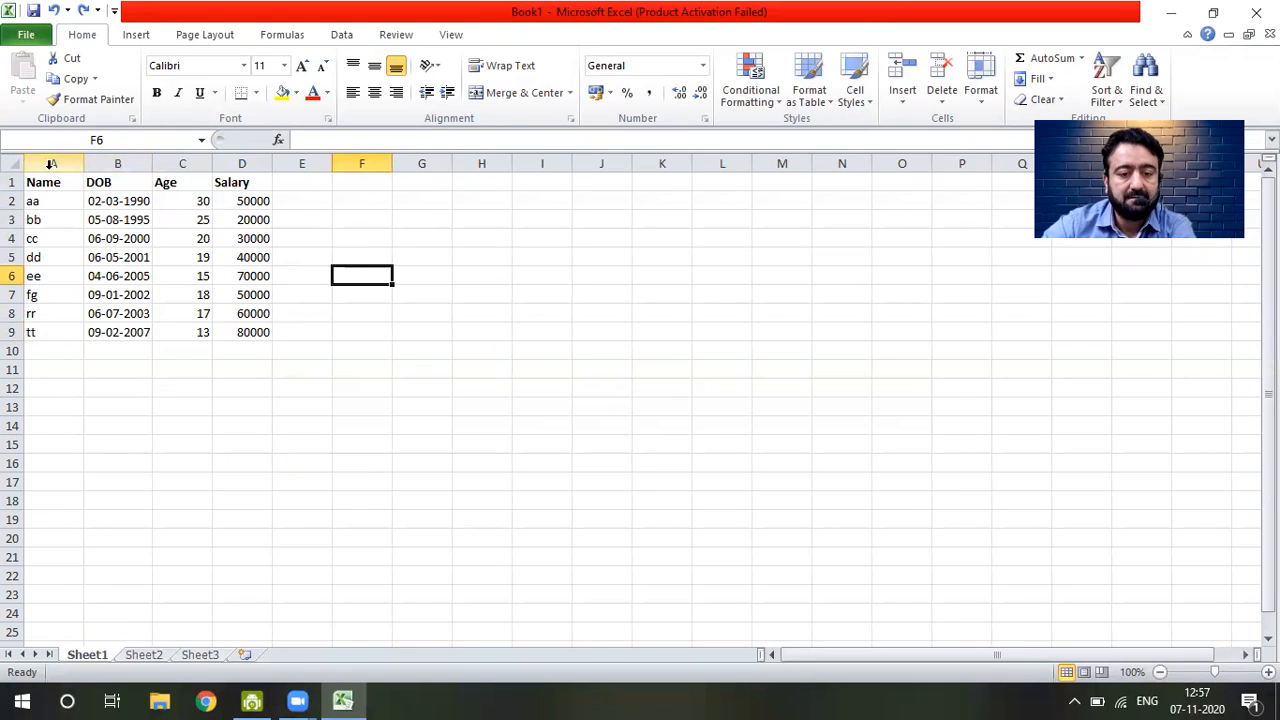
# - Insert an entire column before the Name column, starting from the bb cell
pyautogui.click(53, 212)
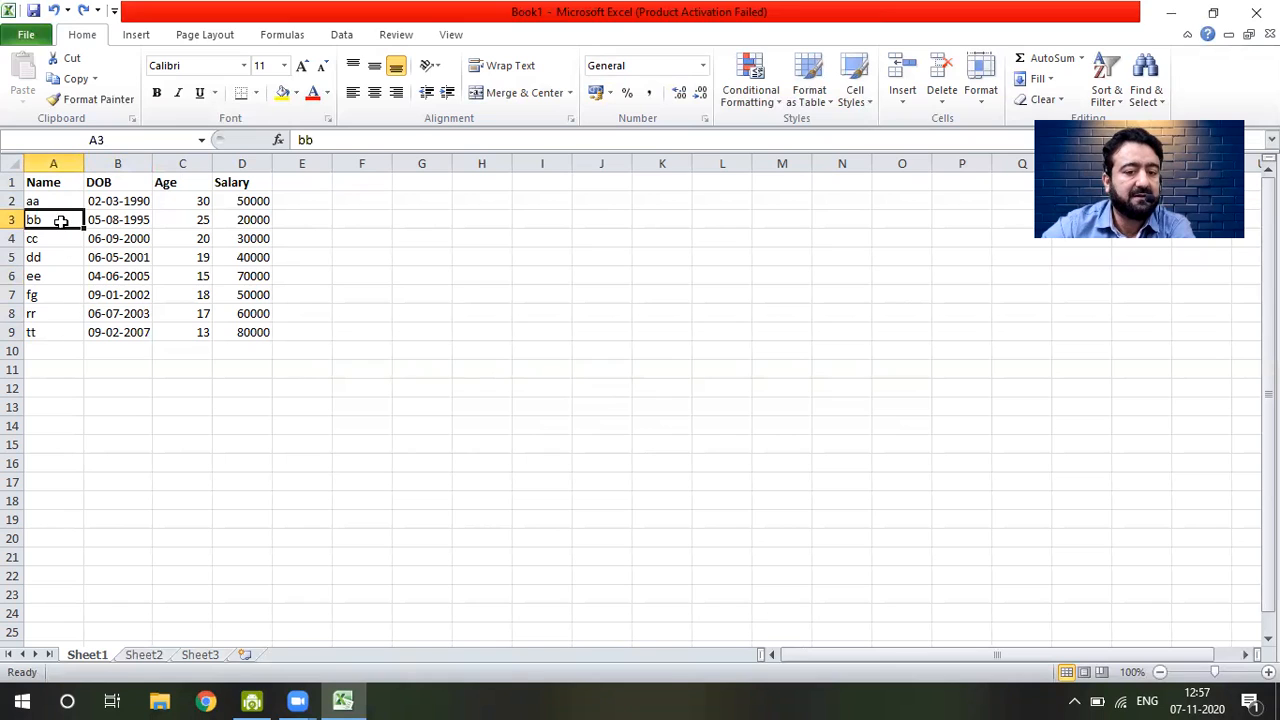
pyautogui.rightClick(59, 219)
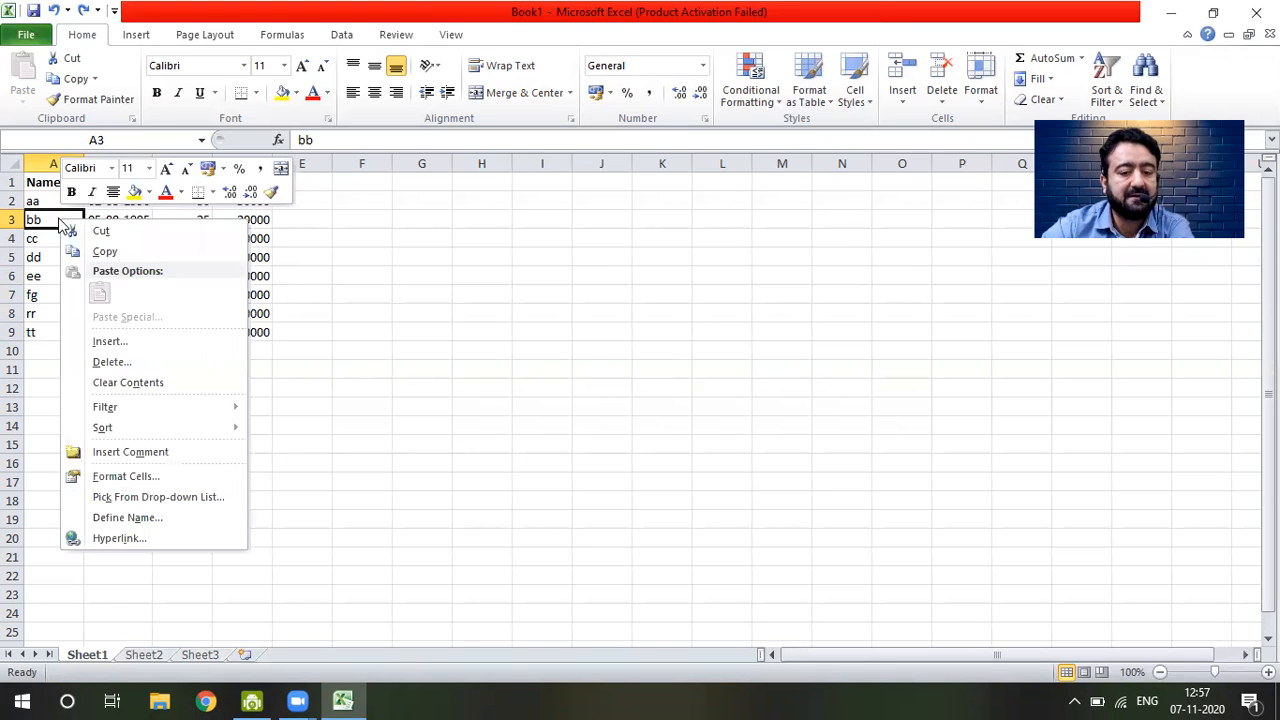
pyautogui.click(105, 341)
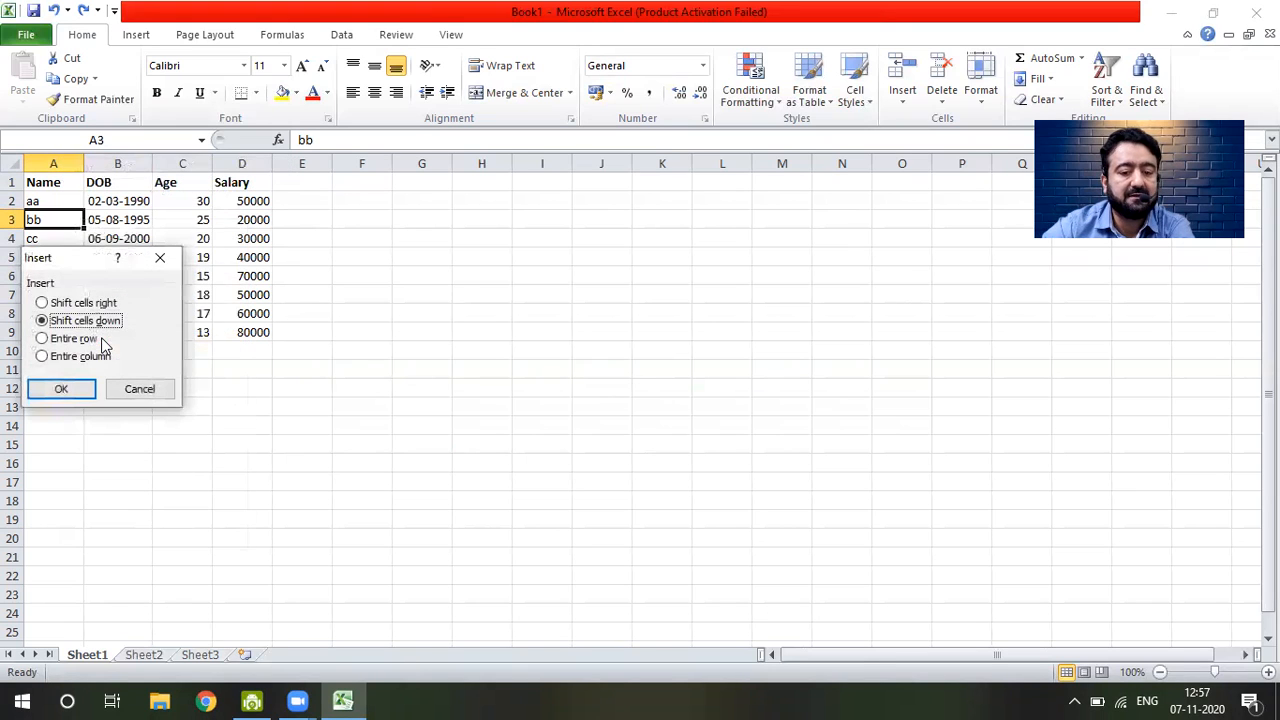
pyautogui.moveTo(96, 262); pyautogui.dragTo(450, 262)
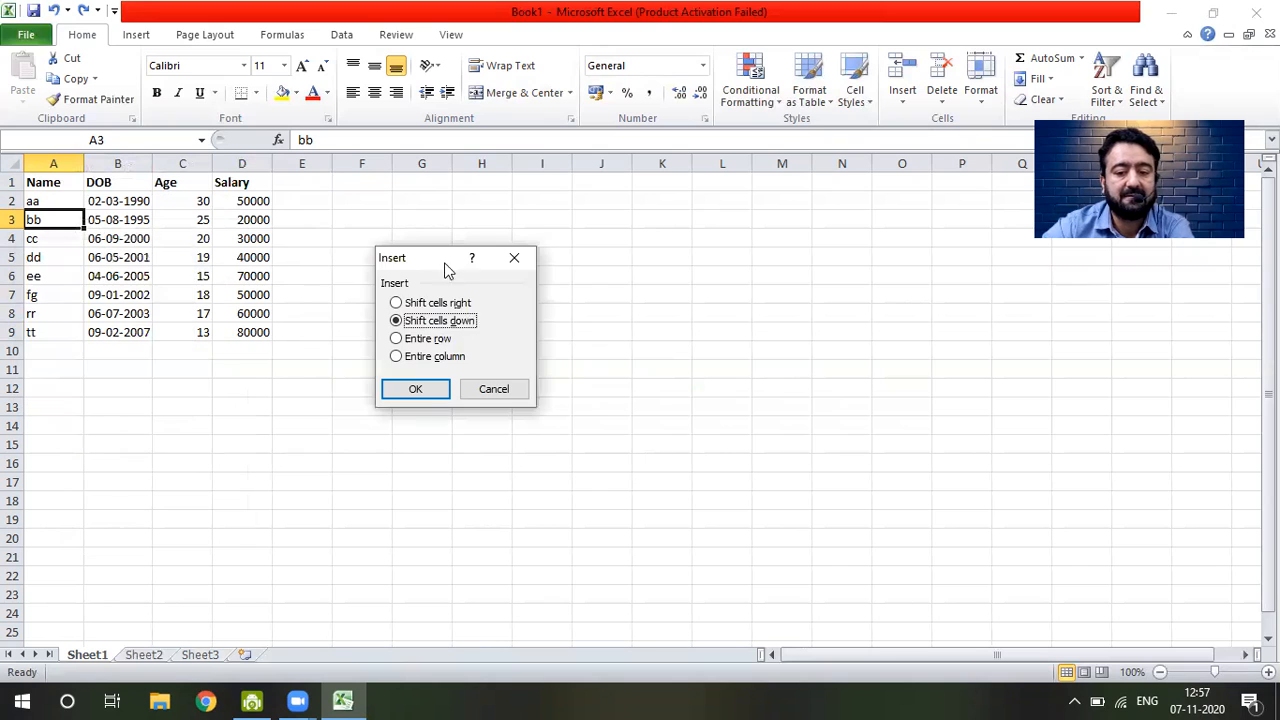
pyautogui.click(441, 358)
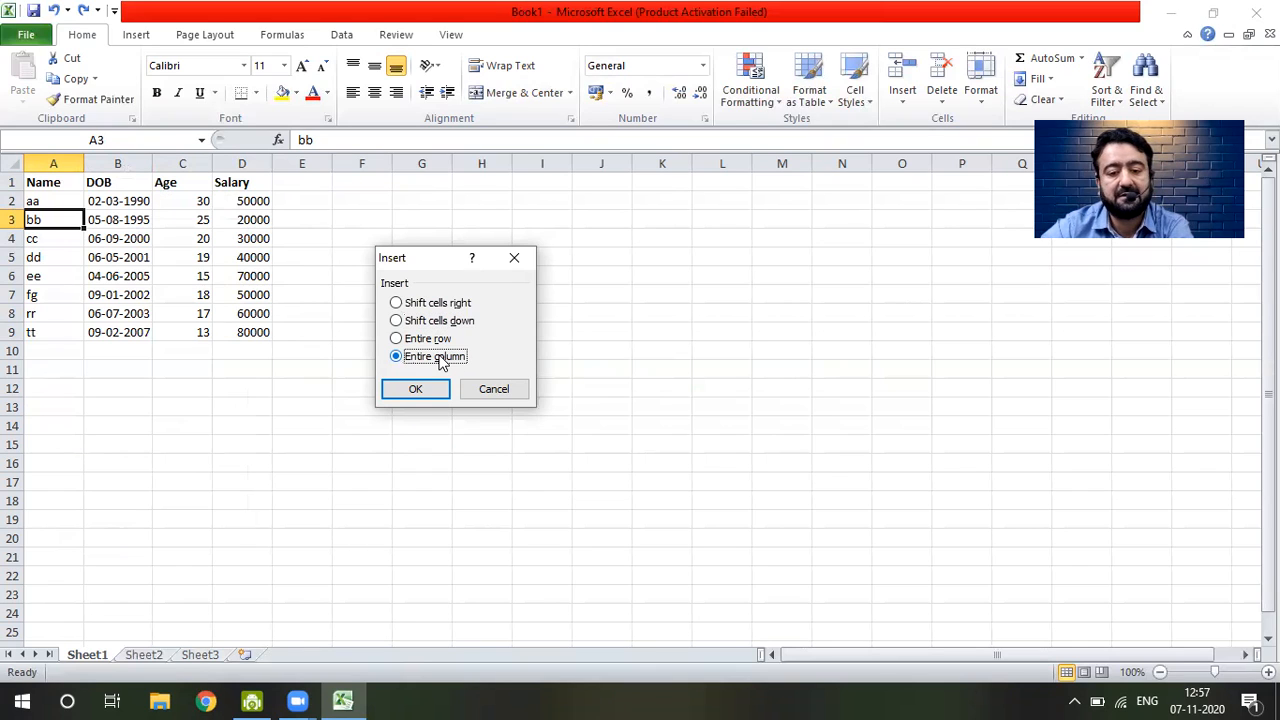
pyautogui.click(437, 391)
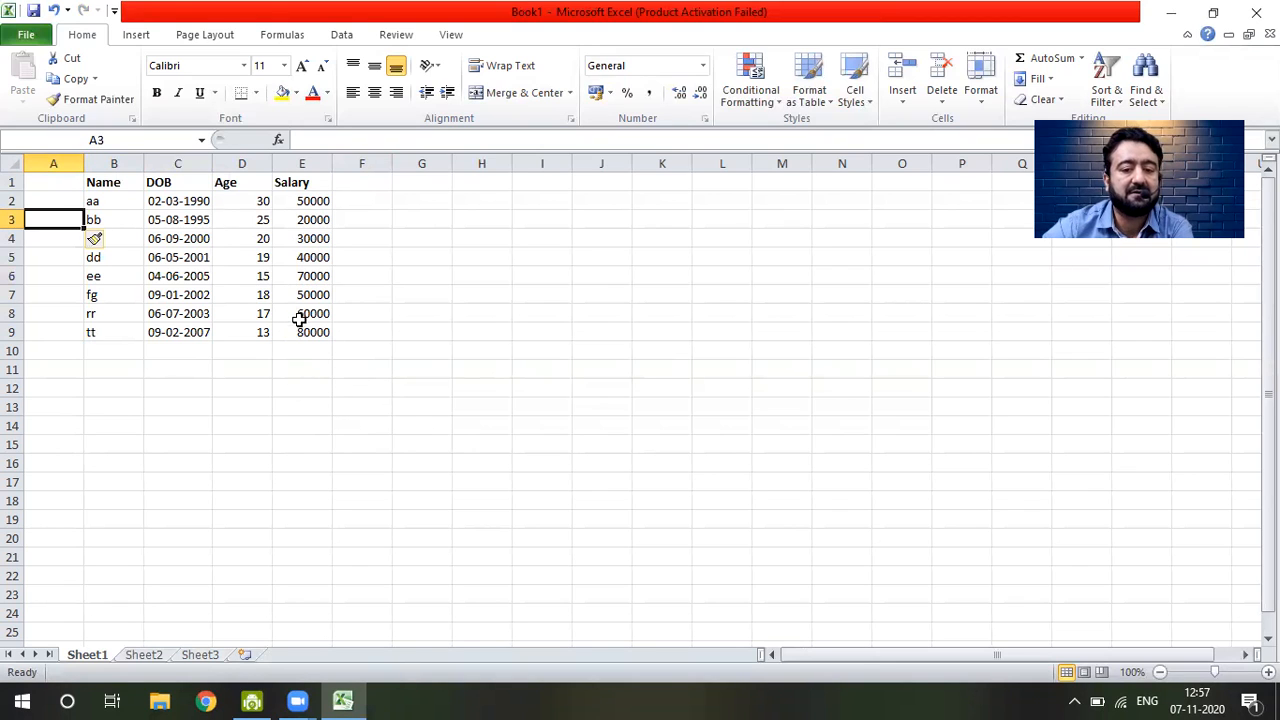
# - Add a bold Contact header in F1 after Salary, and clear it again
pyautogui.click(310, 272)
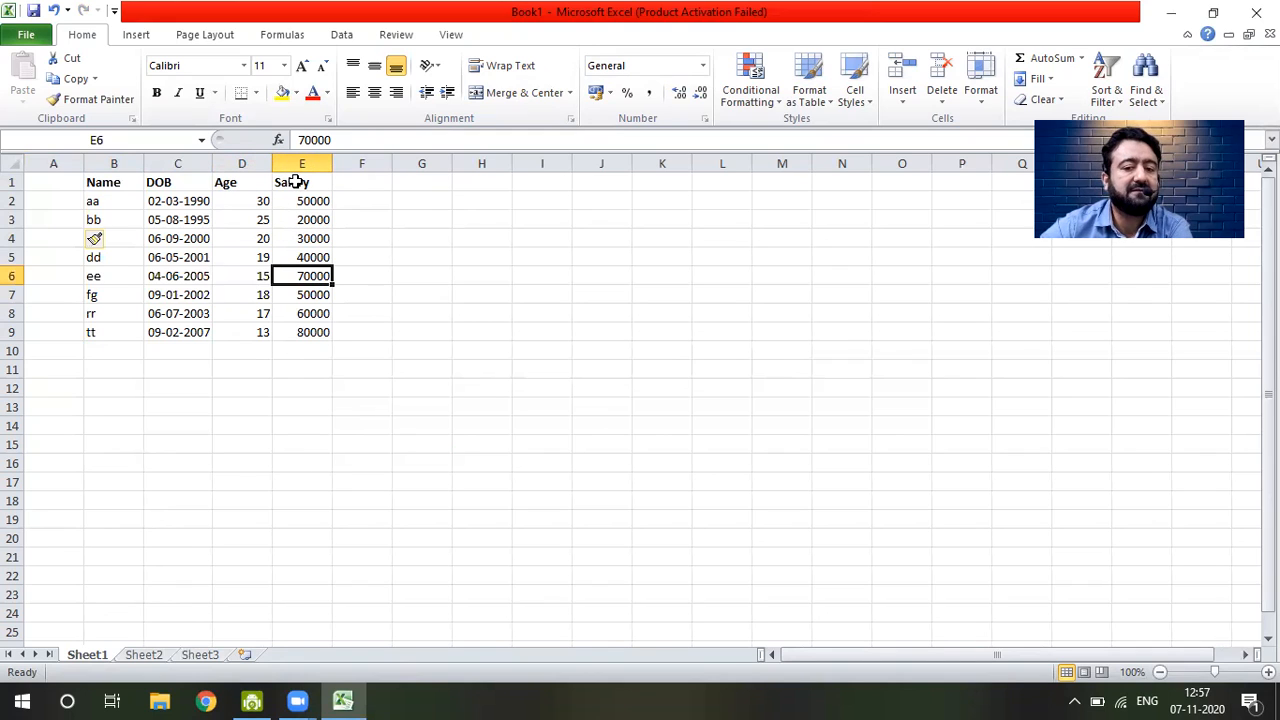
pyautogui.click(356, 181)
pyautogui.write('Contact')
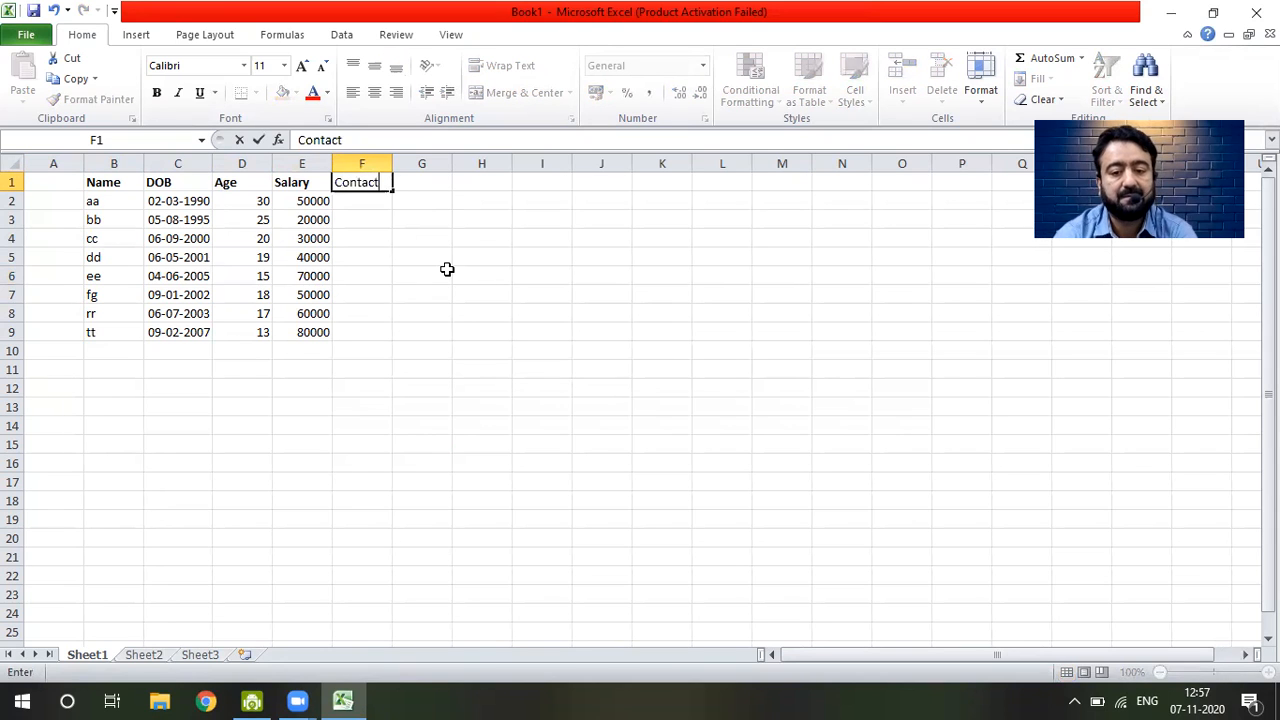
pyautogui.press('Return')
pyautogui.press('Up')
pyautogui.hotkey('ctrl', 'b')
pyautogui.press('Down')
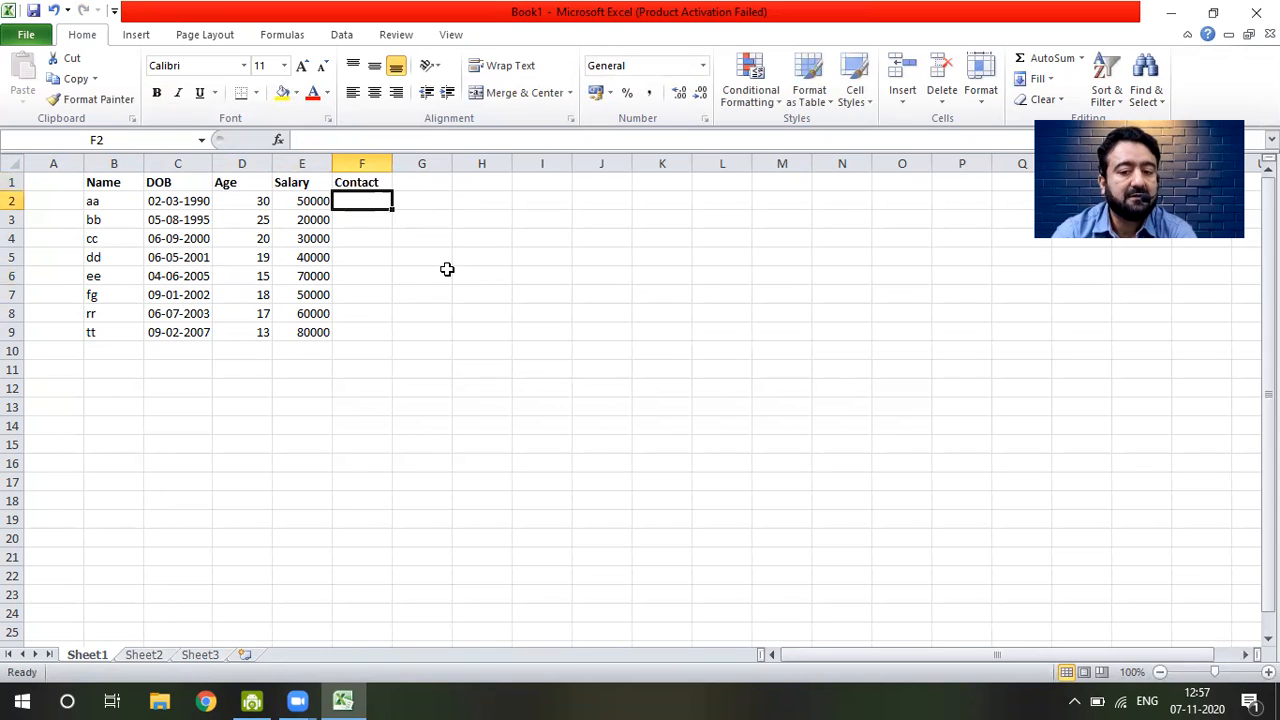
pyautogui.press('Up')
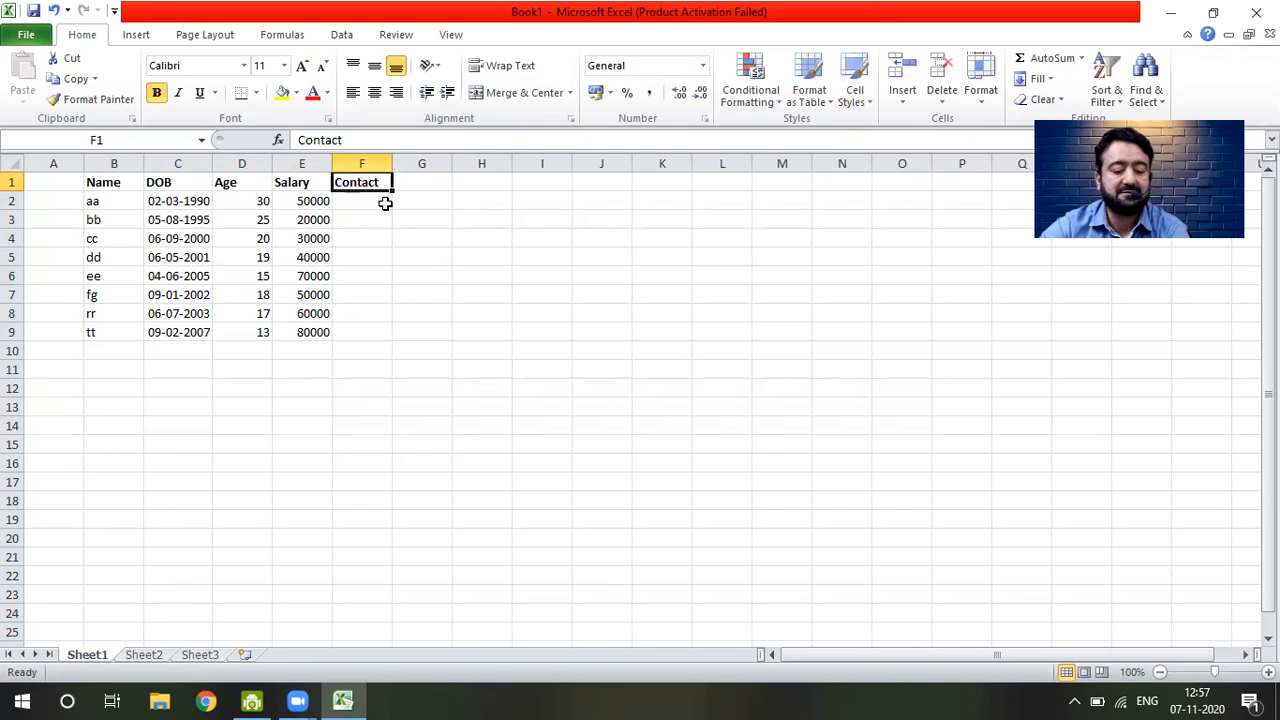
pyautogui.press('Delete')
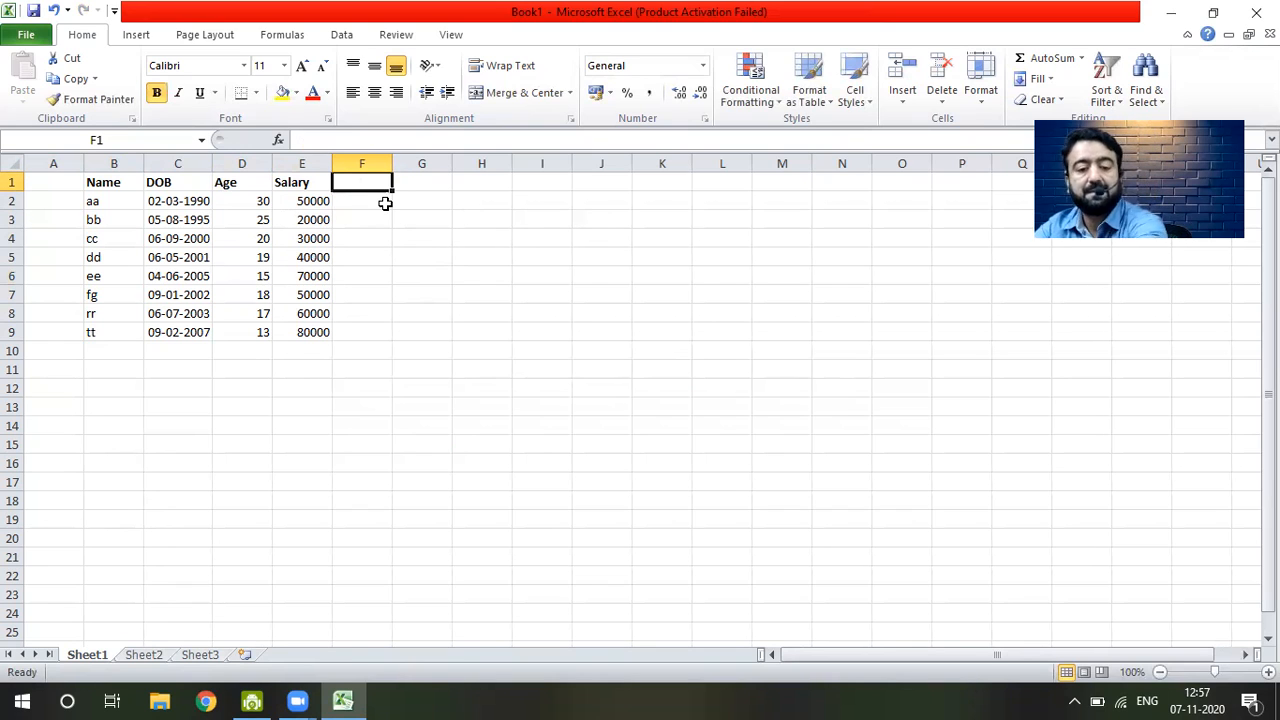
# - Insert an entire column between Age and Salary, starting from the Salary cell E4
pyautogui.click(316, 232)
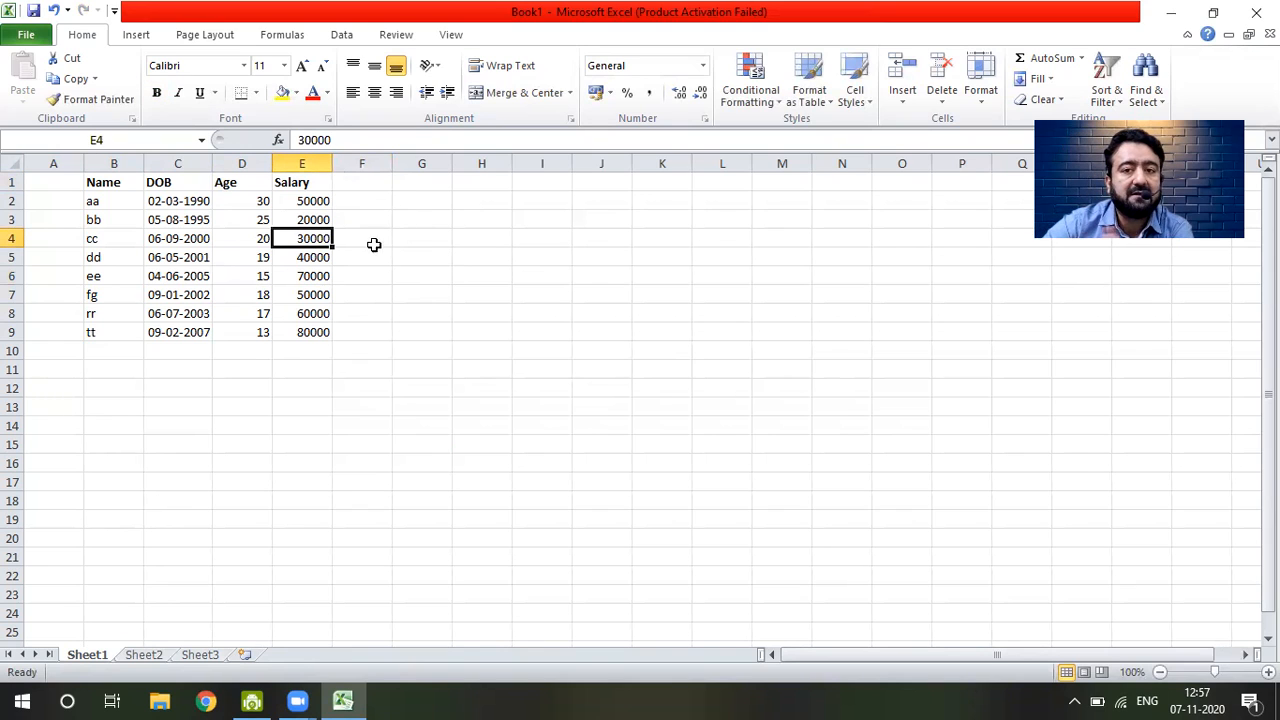
pyautogui.rightClick(297, 236)
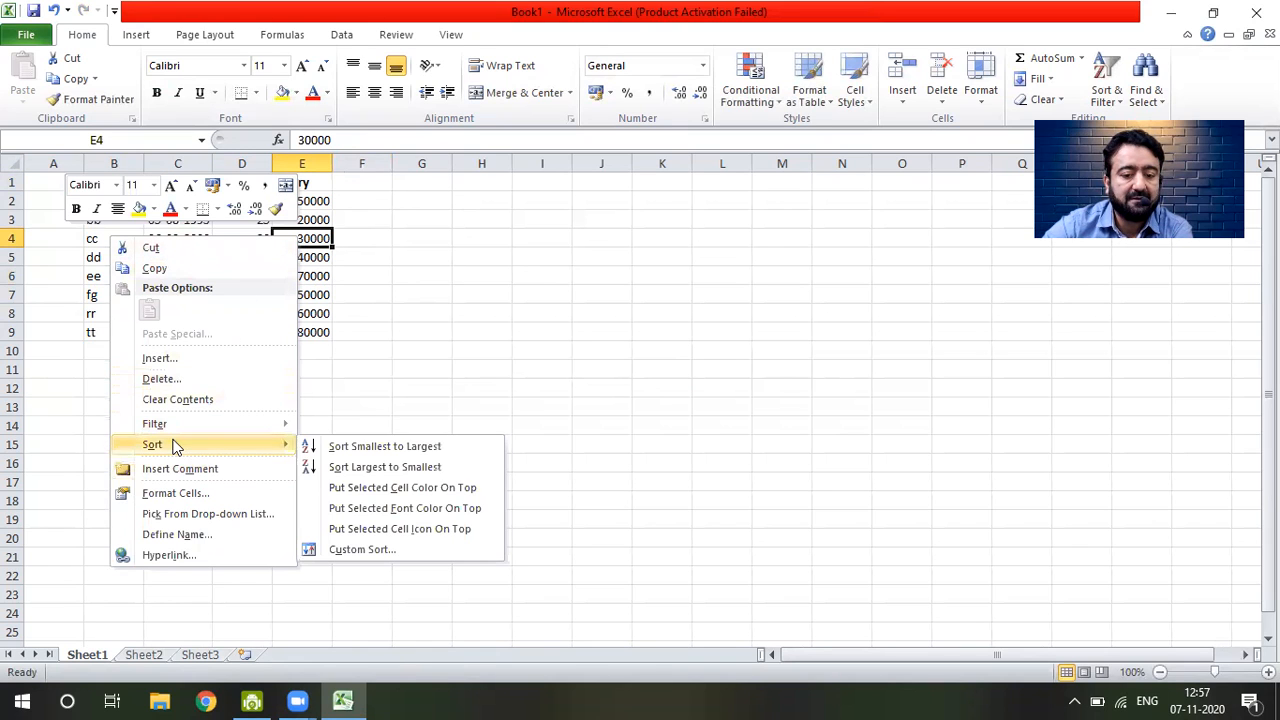
pyautogui.click(165, 358)
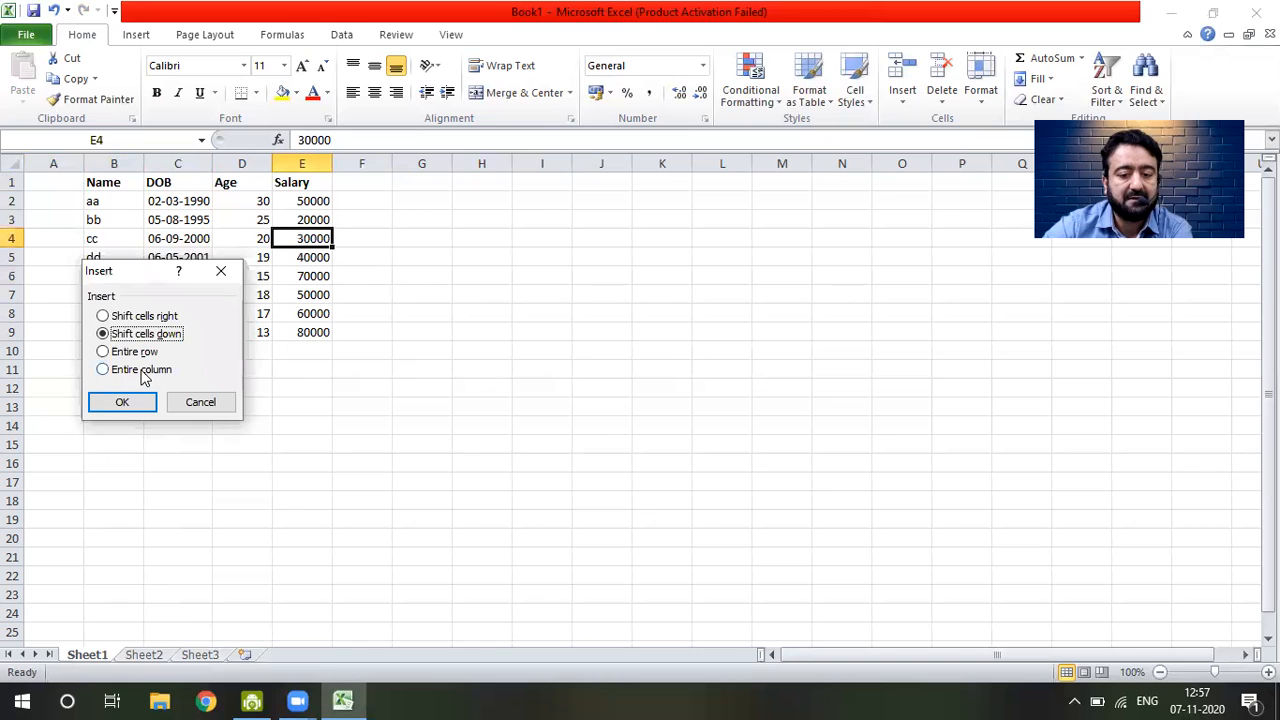
pyautogui.click(141, 370)
pyautogui.click(132, 402)
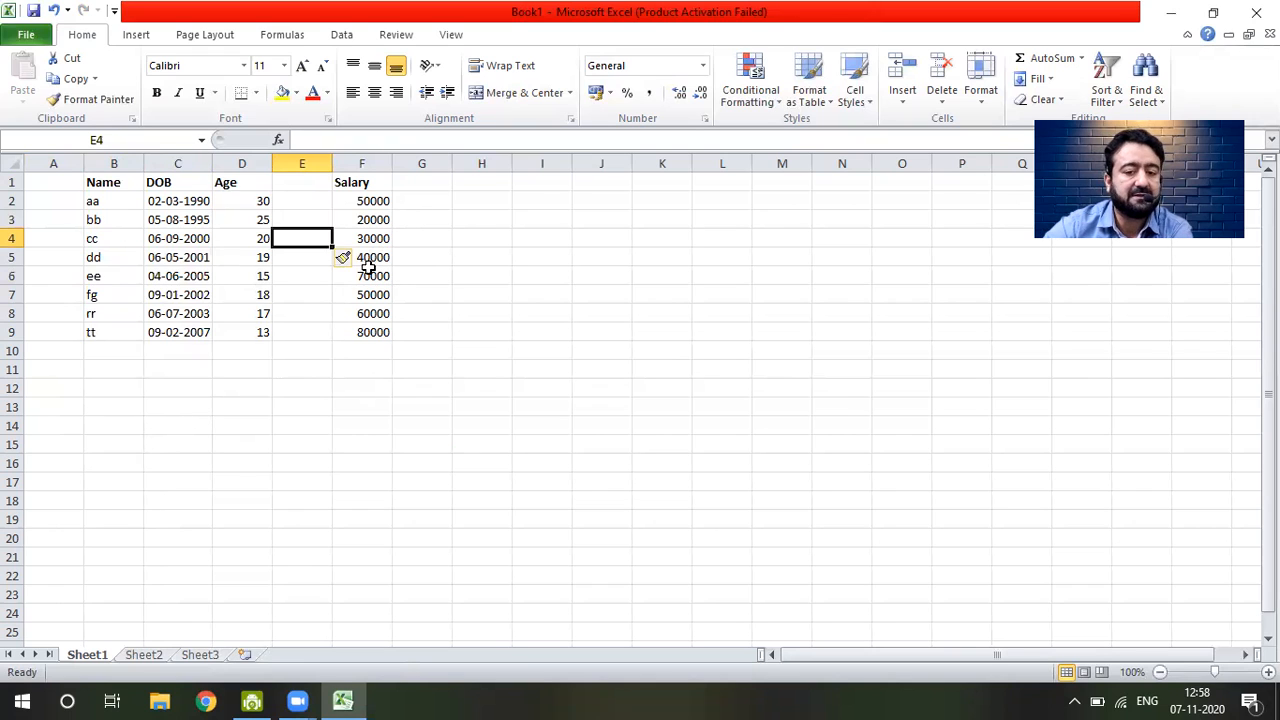
# - Enter the header Contact in cell E1 of the empty column between Age and Salary
pyautogui.click(316, 180)
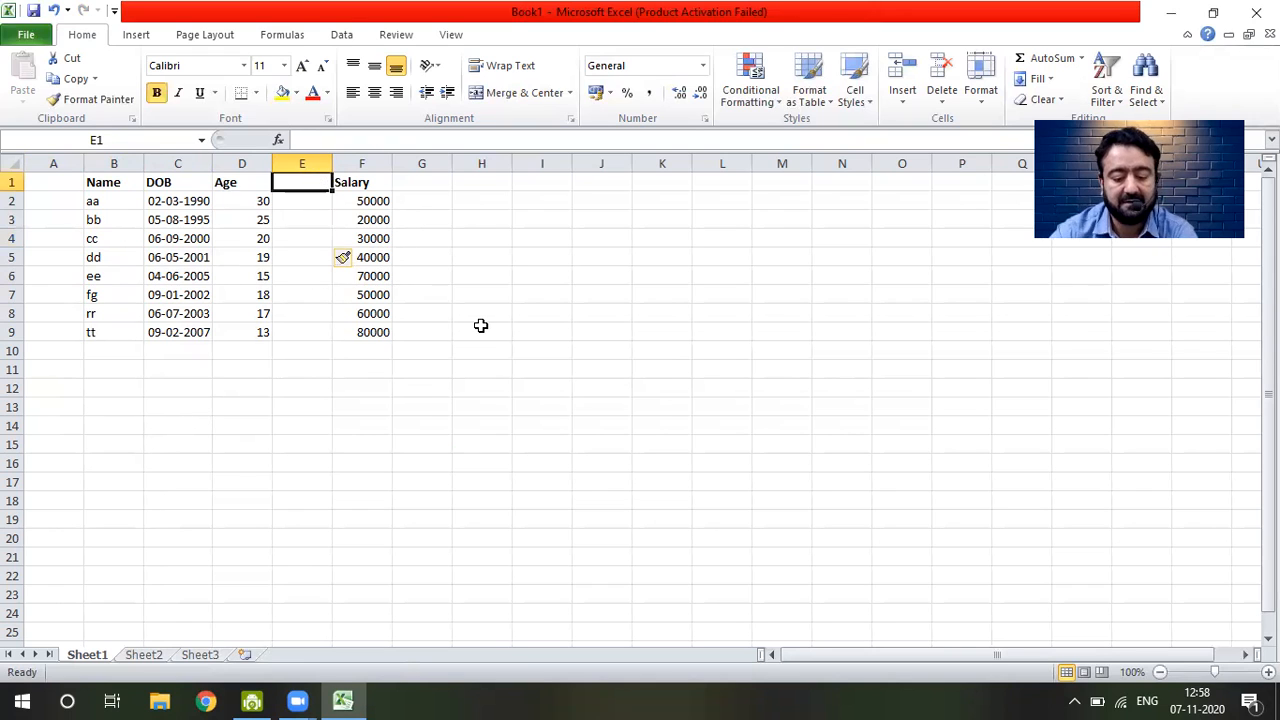
pyautogui.write('Contac')
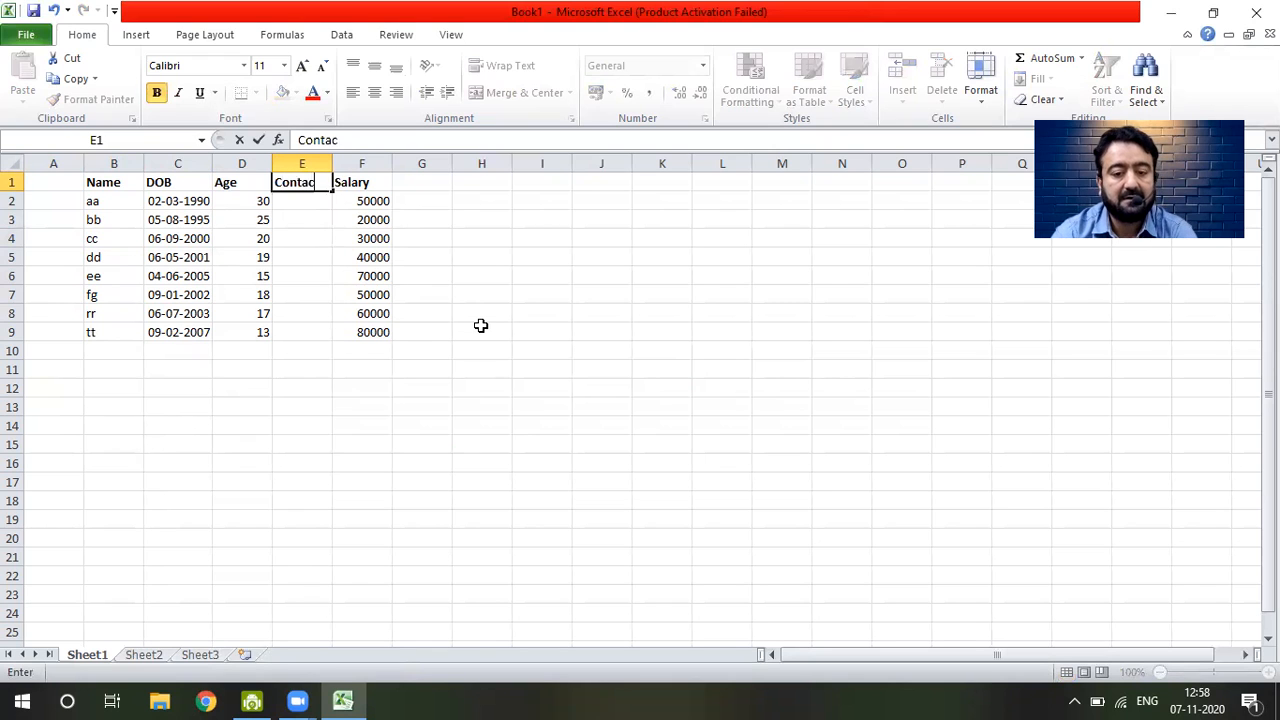
pyautogui.press('Return')
pyautogui.press('Left')
pyautogui.press('Left')
pyautogui.press('Up')
pyautogui.press('Right')
pyautogui.press('Right')
pyautogui.press('Right')
pyautogui.press('Left')
pyautogui.write('Conta')
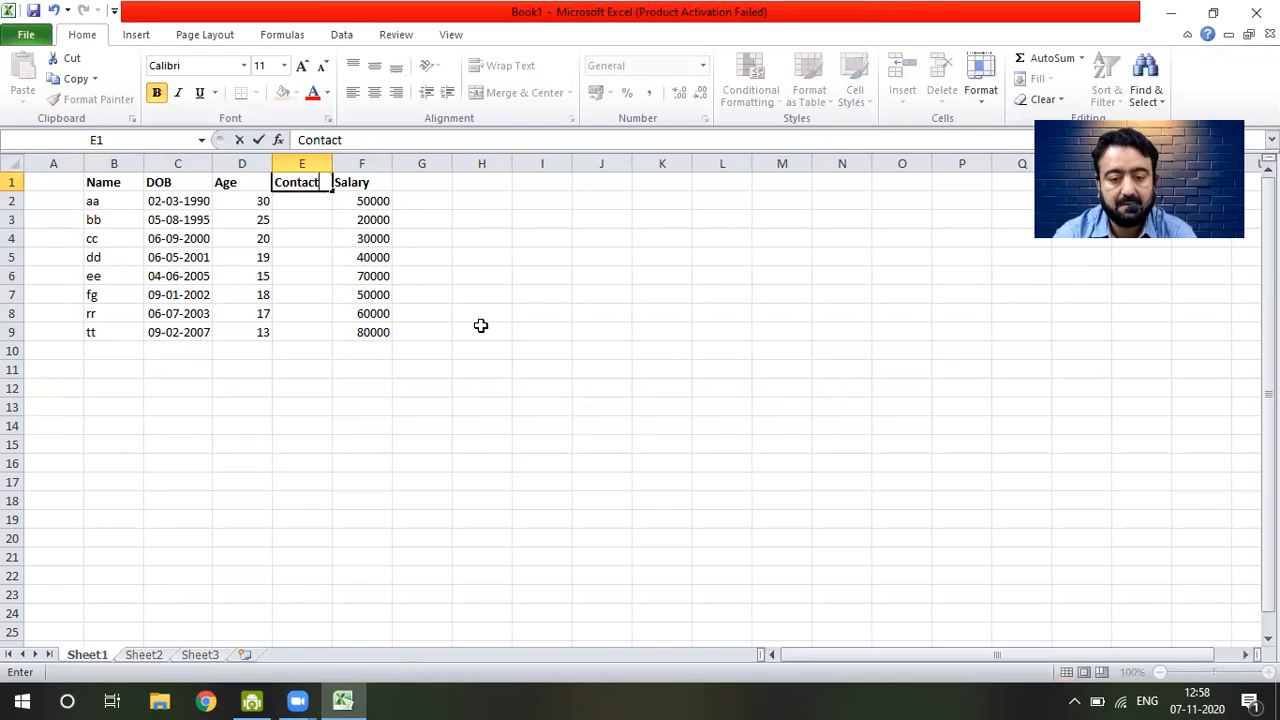
pyautogui.press('Return')
# - Enter the header Sl. No in cell A1 of the empty column before Name
pyautogui.press('Left')
pyautogui.press('Left')
pyautogui.press('Left')
pyautogui.press('Left')
pyautogui.press('Up')
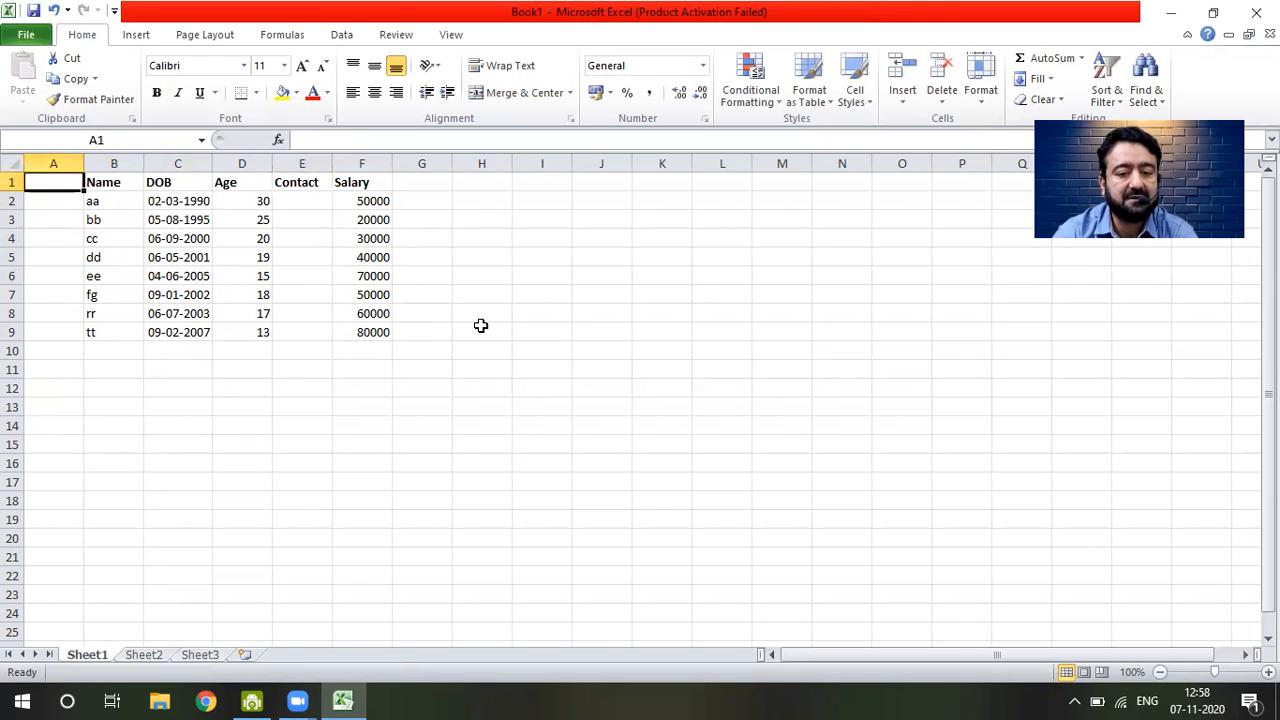
pyautogui.write('S')
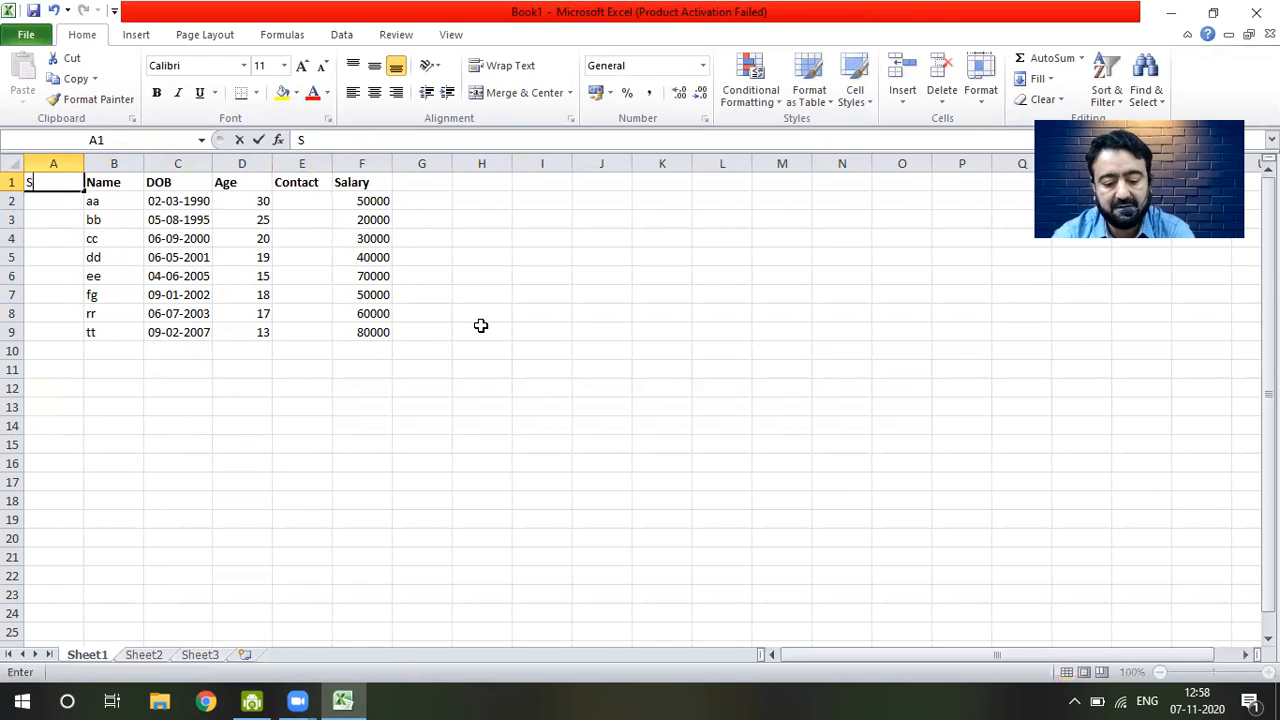
pyautogui.write('l. No')
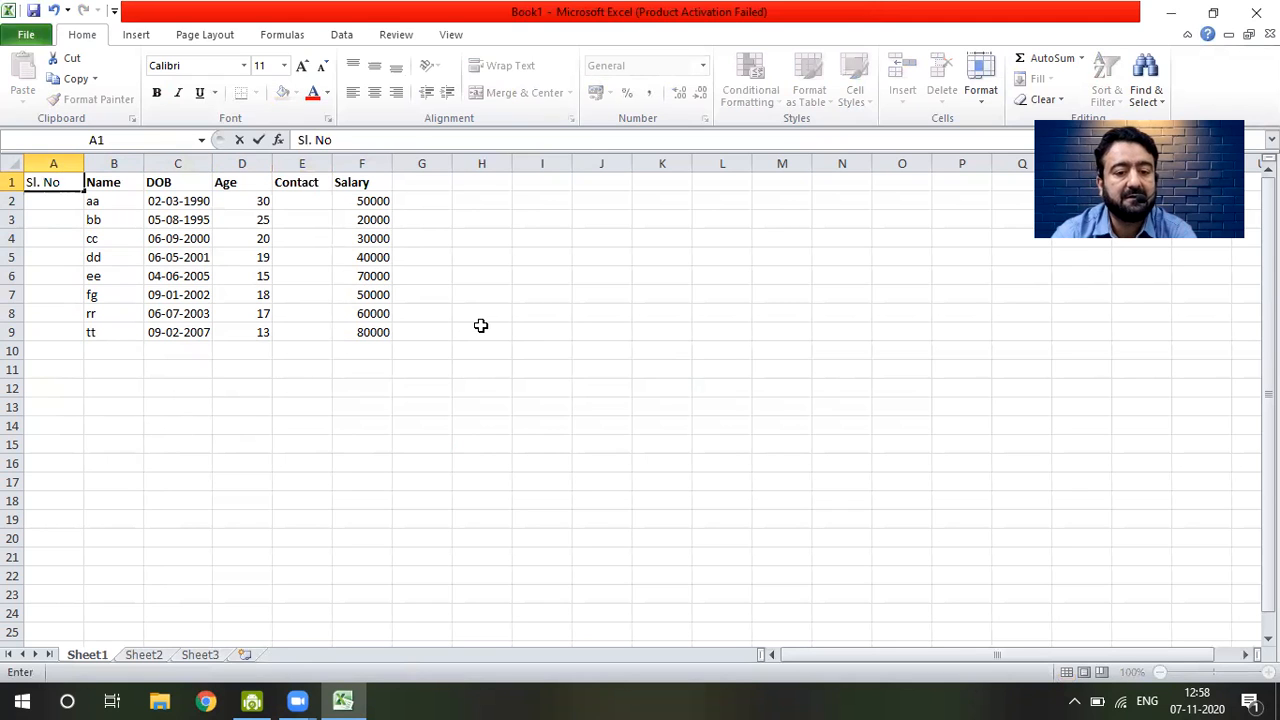
pyautogui.press('Return')
# - Number the rows in the Sl. No column by entering 1, 2 and 3, and fill the series down to 8 in A9
pyautogui.write('1')
pyautogui.press('Return')
pyautogui.write('2')
pyautogui.press('Return')
pyautogui.write('3')
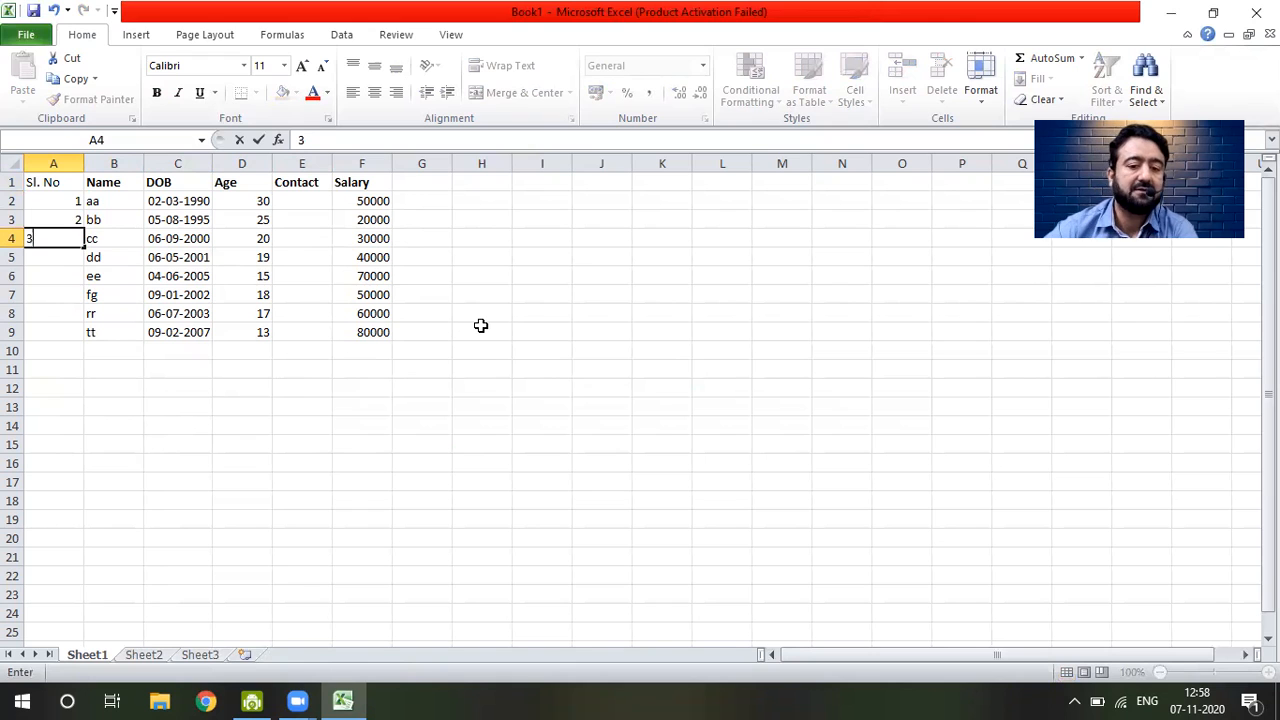
pyautogui.press('Return')
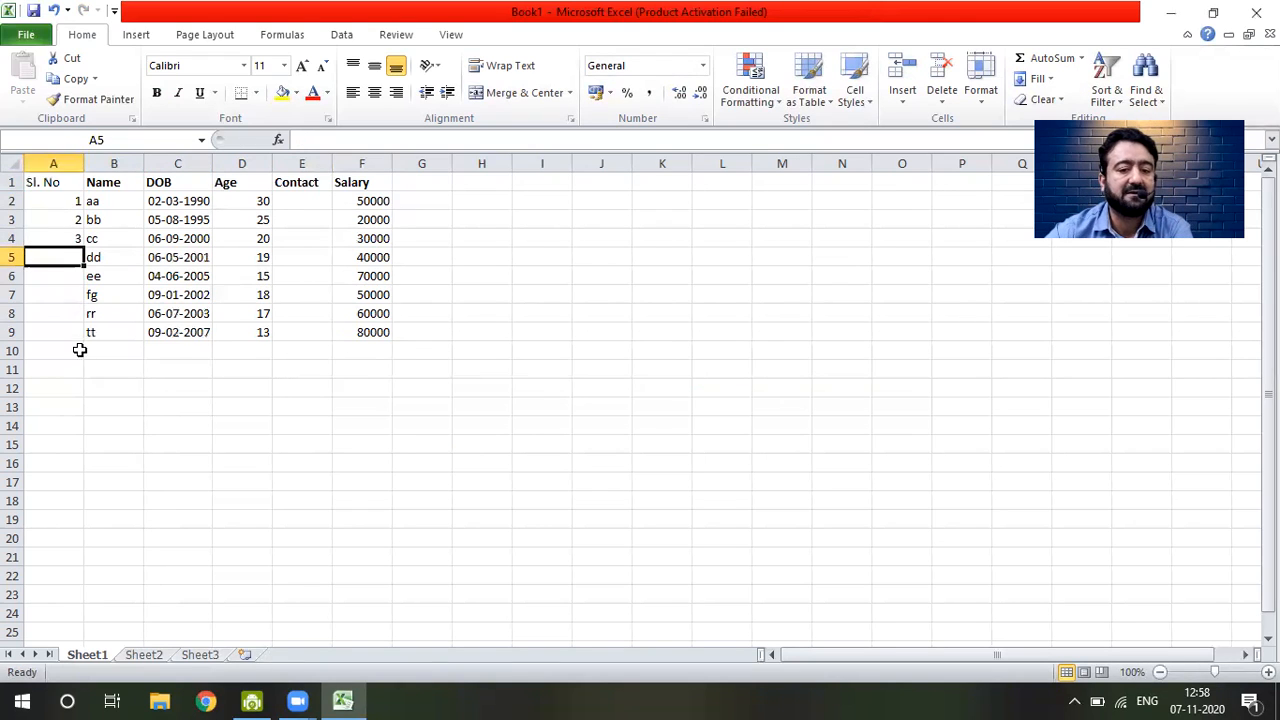
pyautogui.moveTo(40, 201); pyautogui.dragTo(86, 338)
pyautogui.click(68, 364)
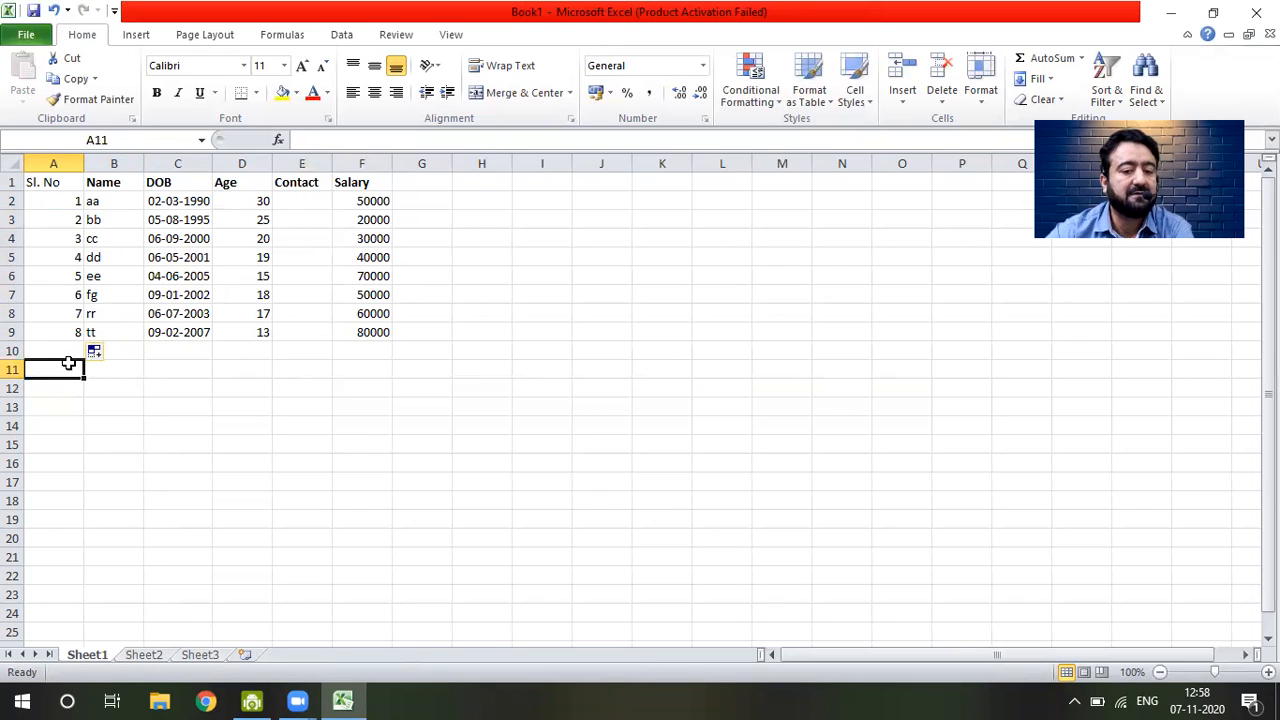
# - Try the left and right alignments on the whole Sl. No column and settle on centre alignment
pyautogui.click(55, 163)
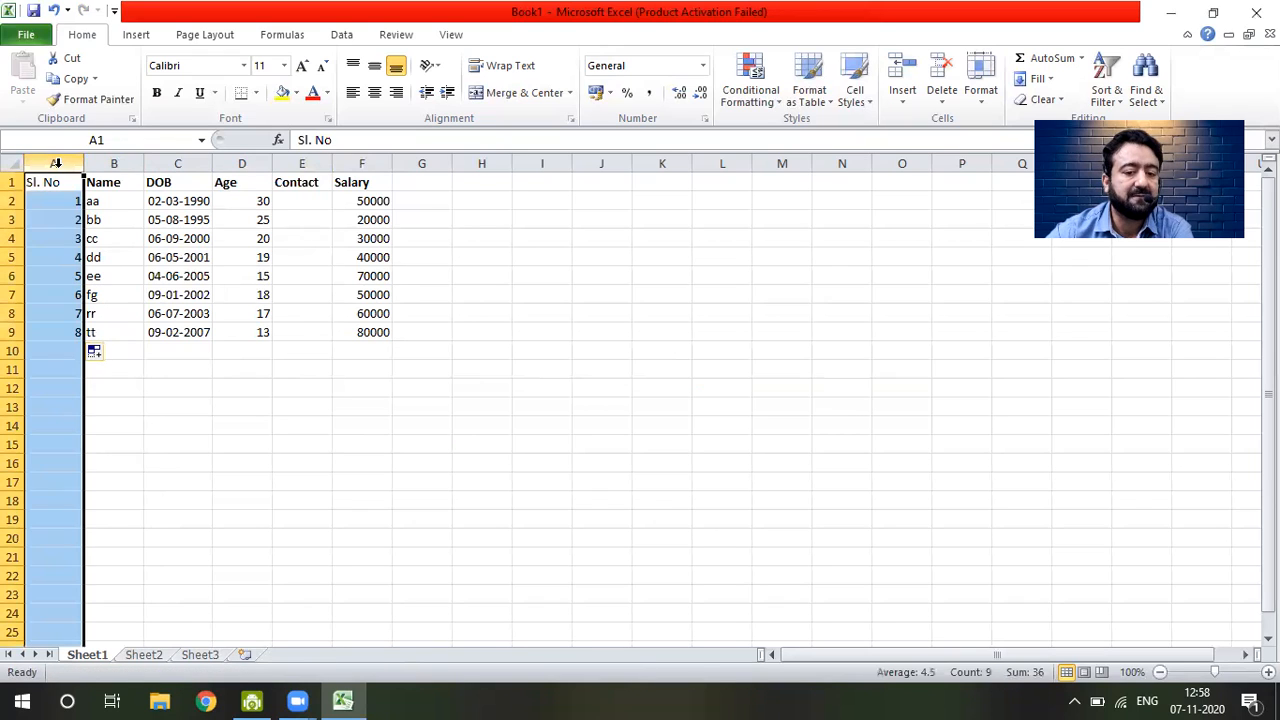
pyautogui.click(375, 93)
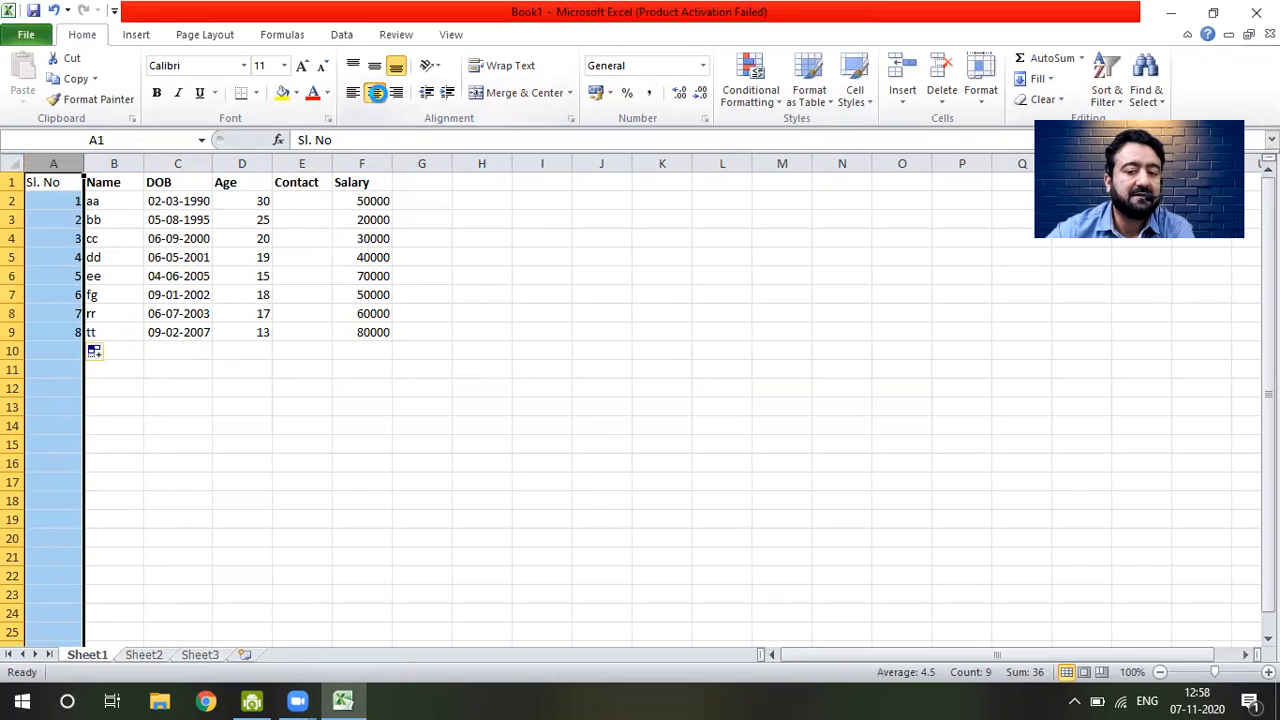
pyautogui.click(396, 93)
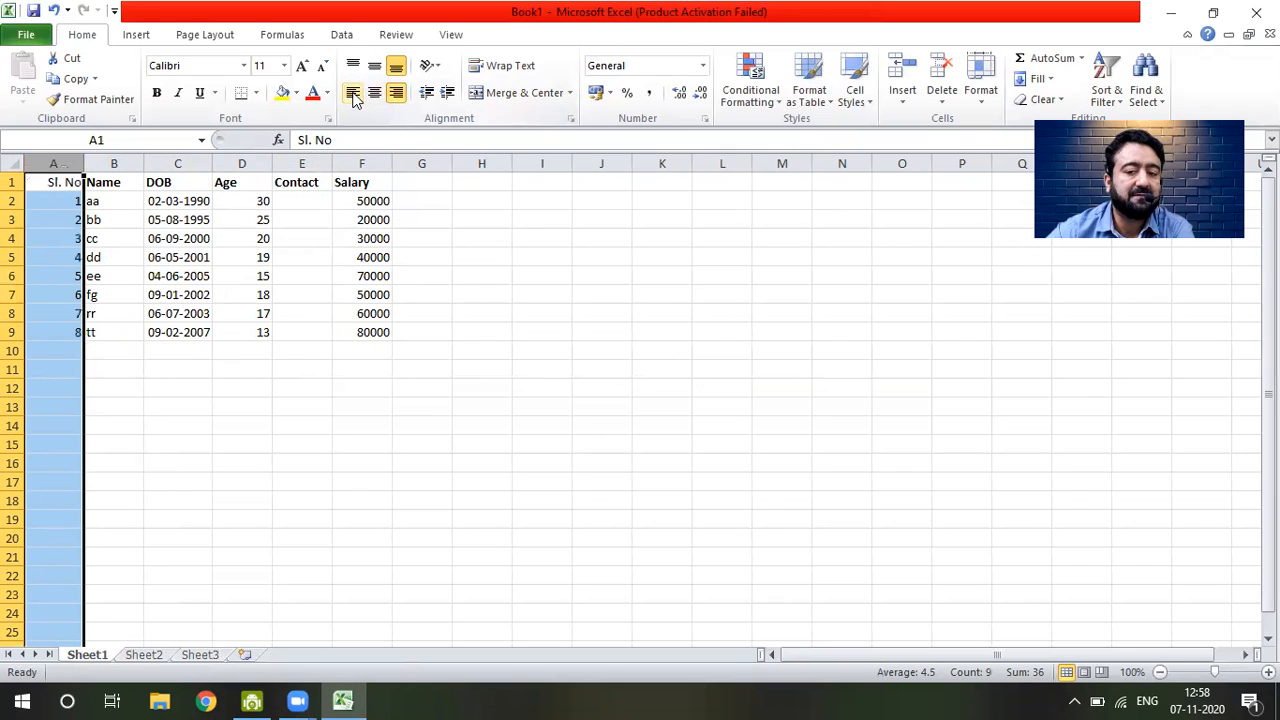
pyautogui.click(353, 93)
pyautogui.click(374, 93)
pyautogui.click(396, 96)
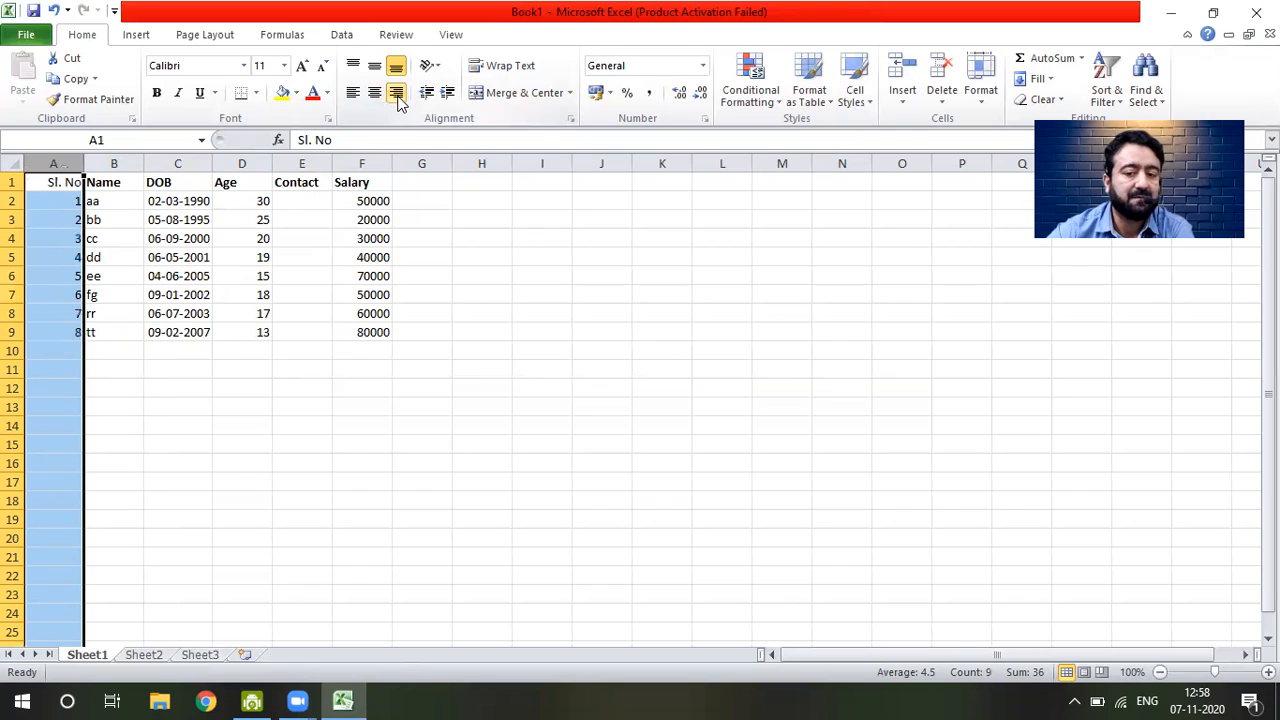
pyautogui.click(374, 93)
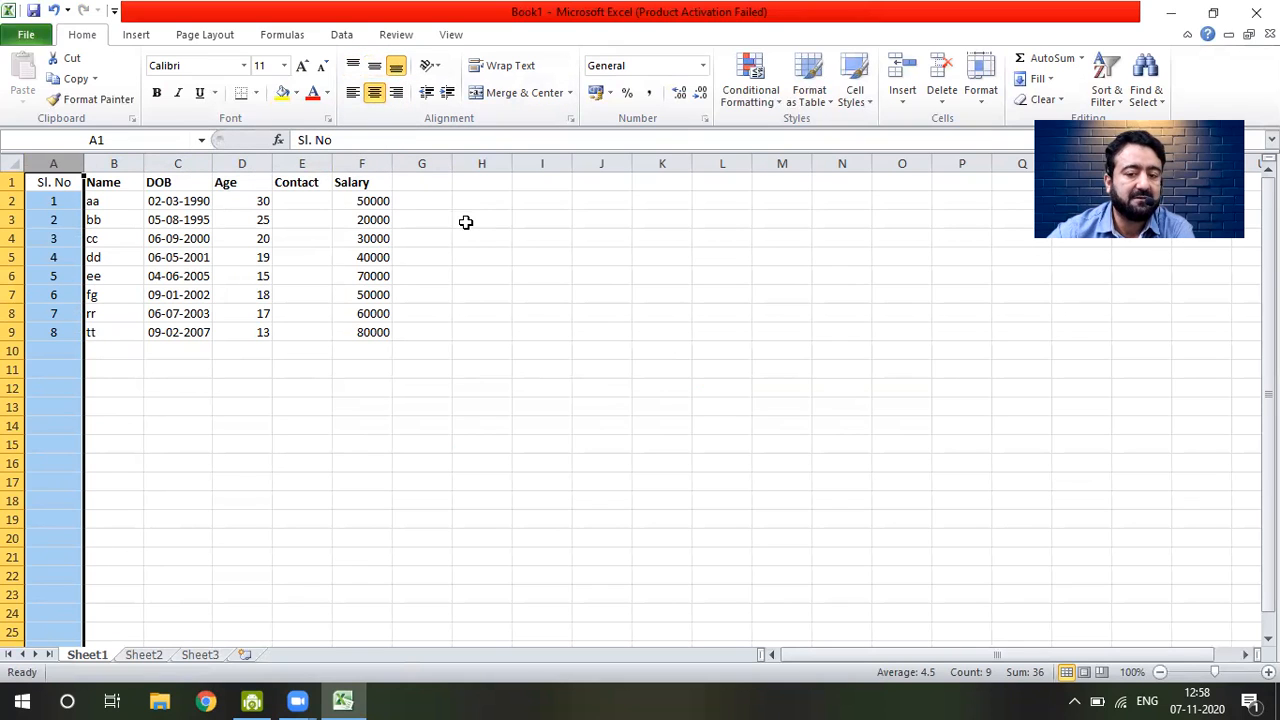
pyautogui.click(170, 372)
pyautogui.click(361, 366)
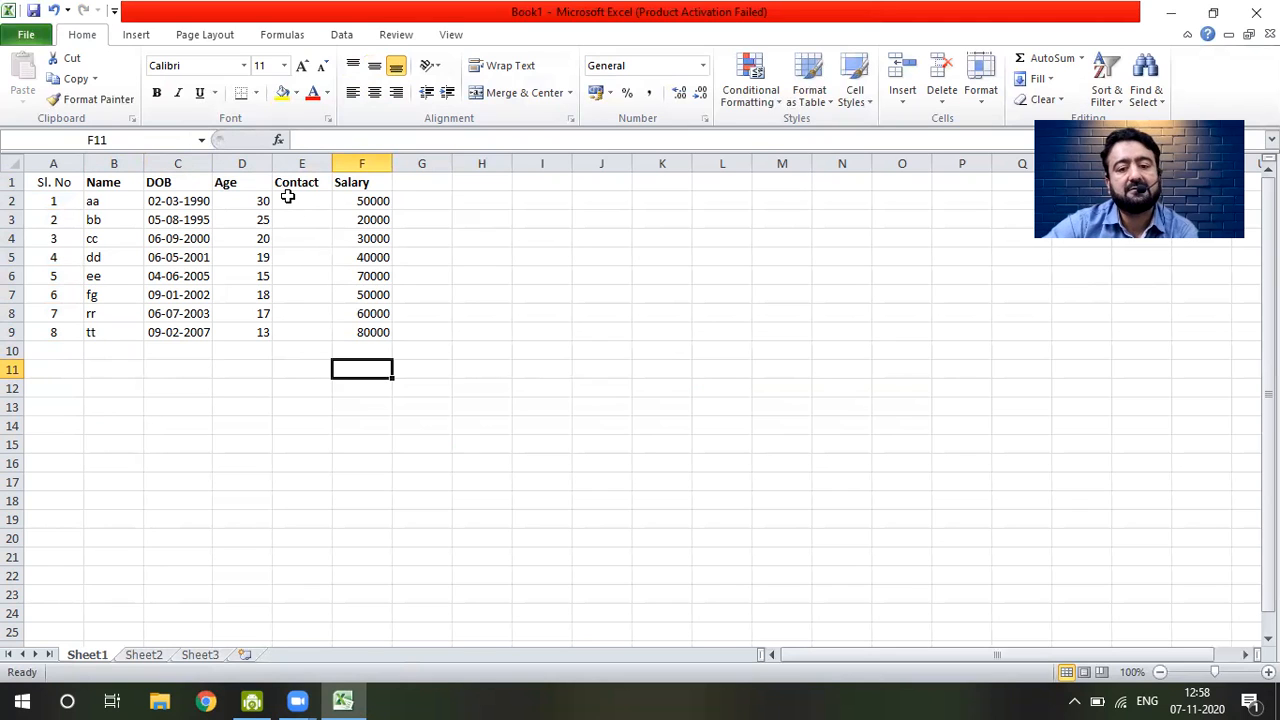
# - Make the Sl. No header bold and enter the header Post in cell G1 after Salary
pyautogui.click(66, 186)
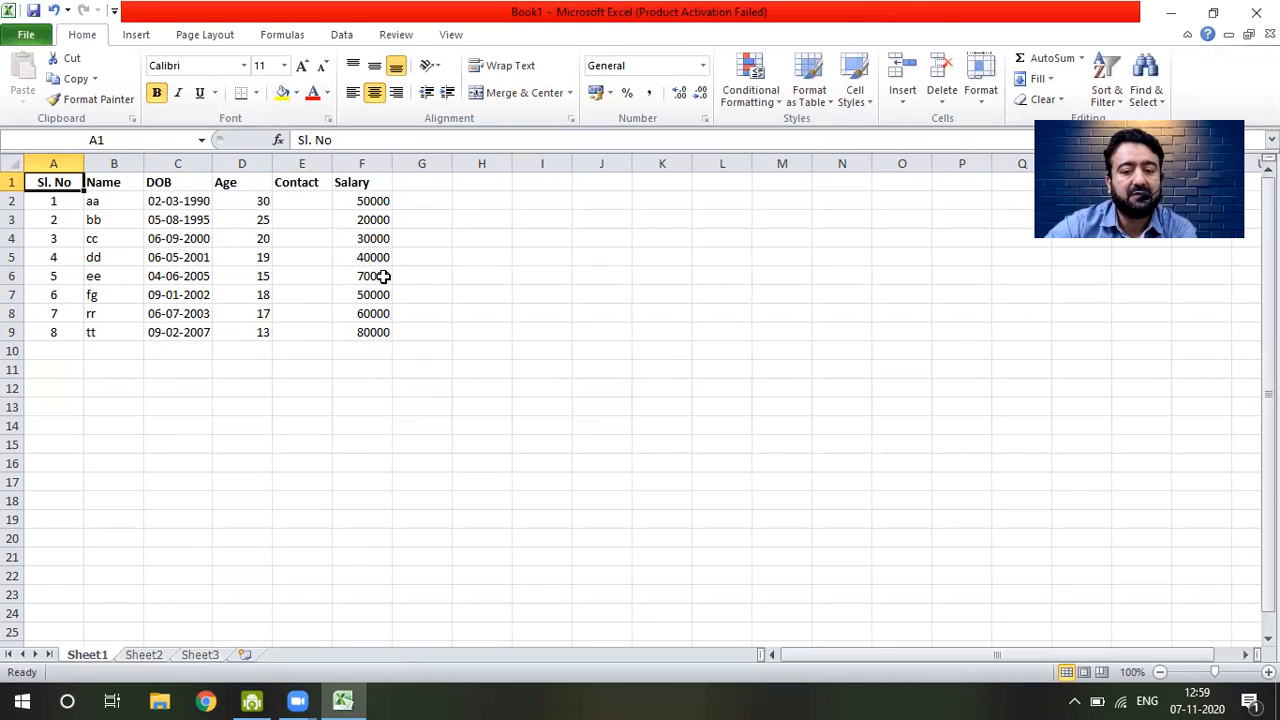
pyautogui.click(421, 183)
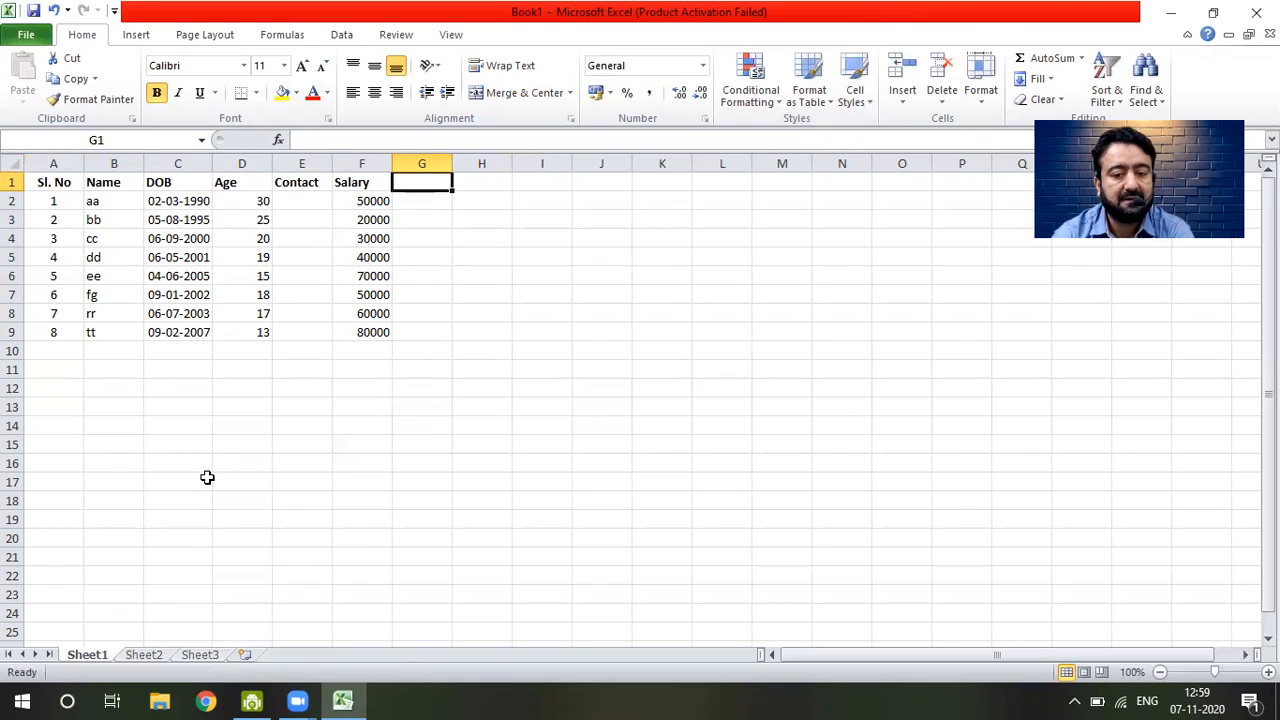
pyautogui.write('D')
pyautogui.write('Post')
pyautogui.press('Return')
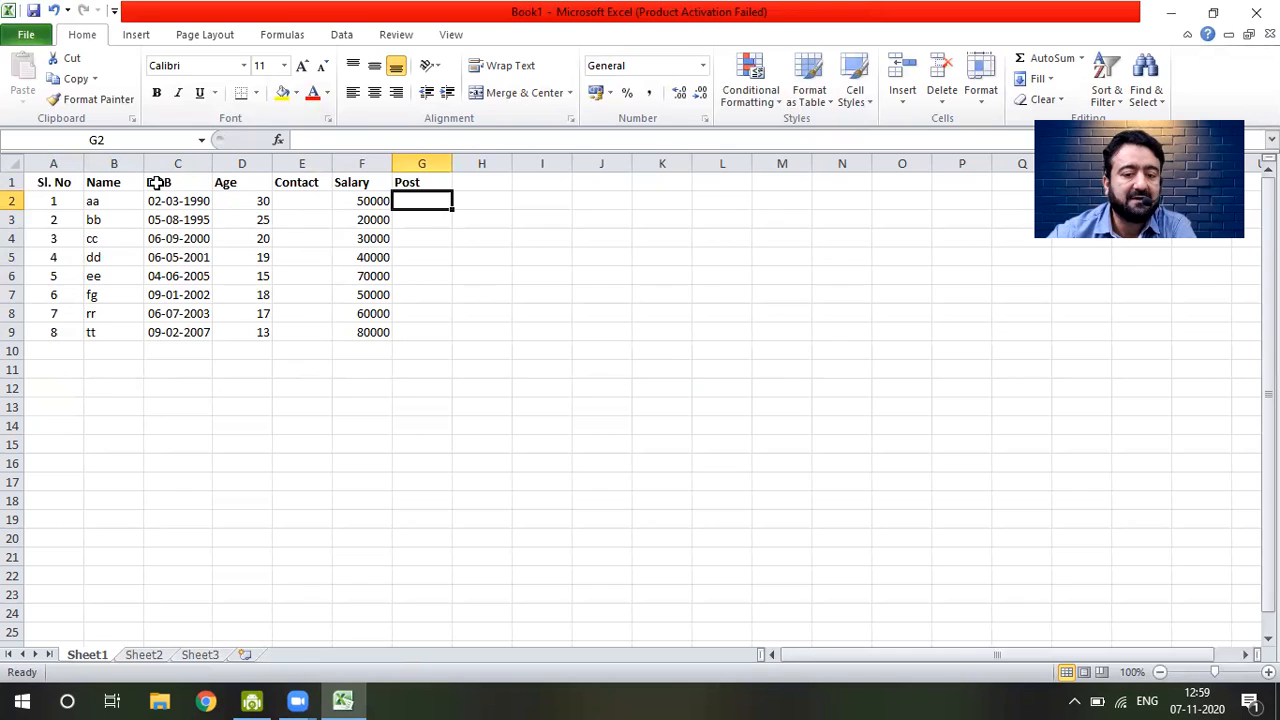
# - Insert an entire column between Name and DOB, starting from the DOB header cell C1
pyautogui.click(190, 184)
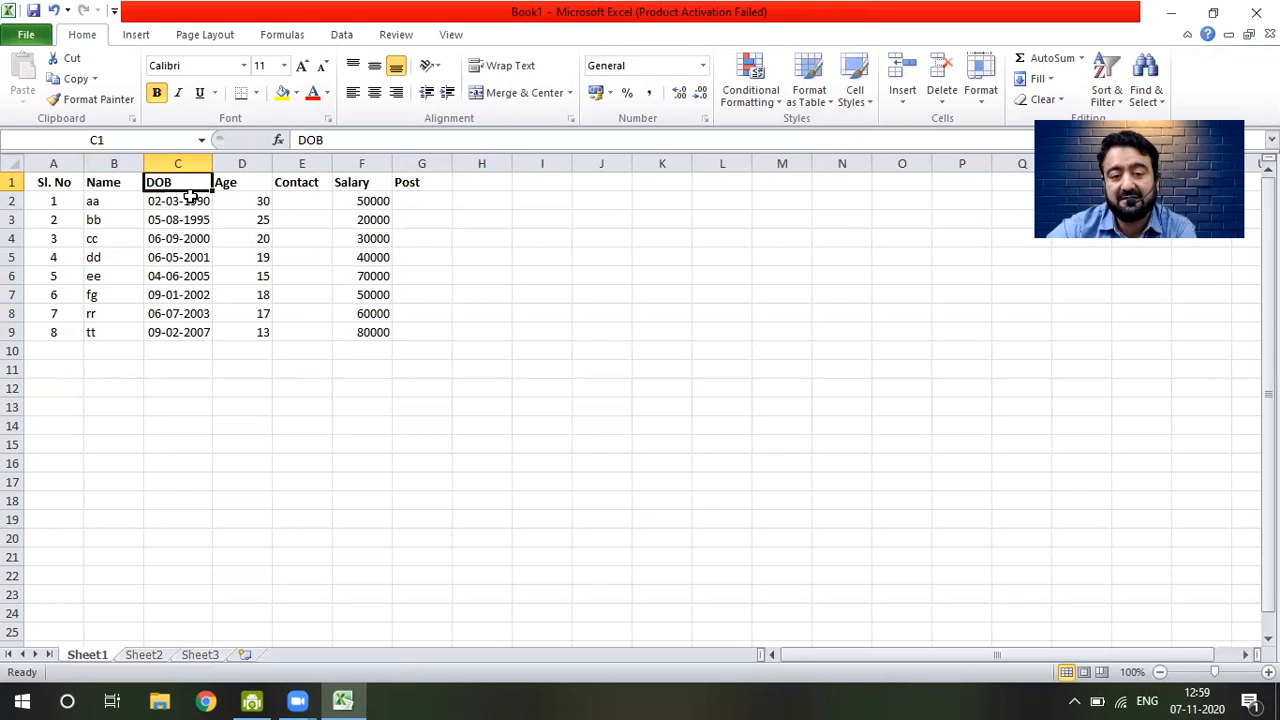
pyautogui.rightClick(181, 189)
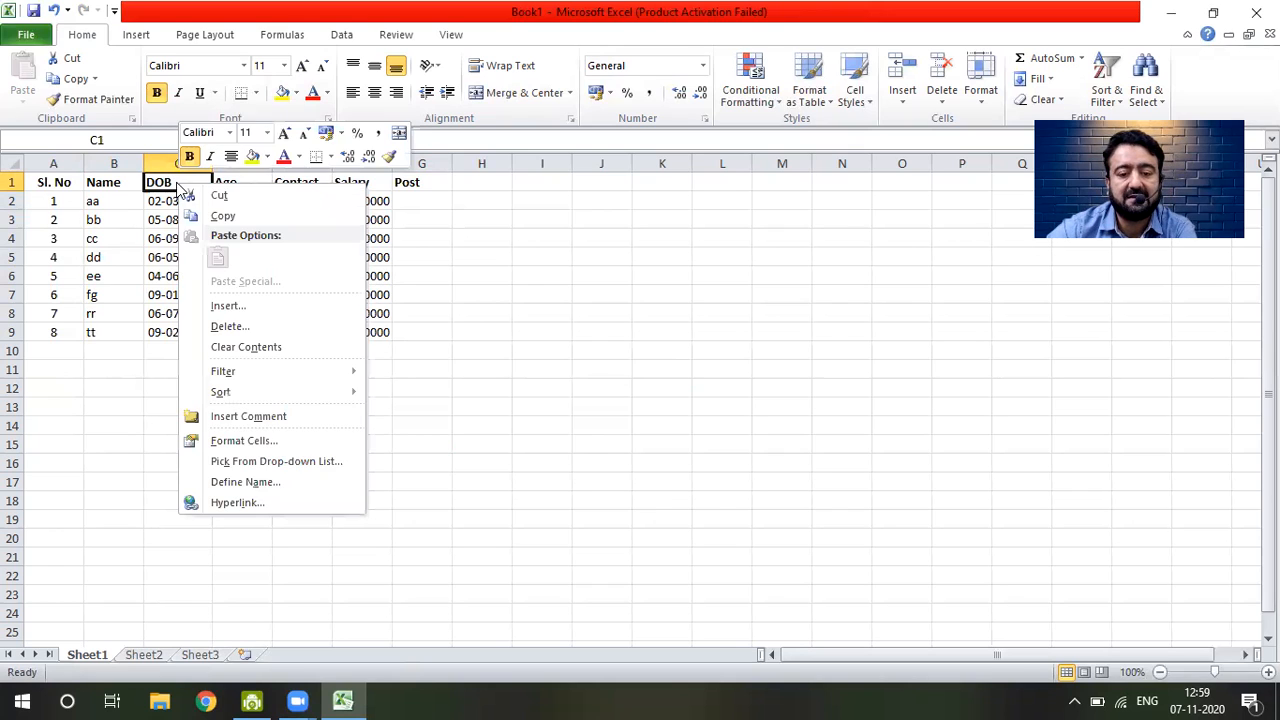
pyautogui.click(225, 307)
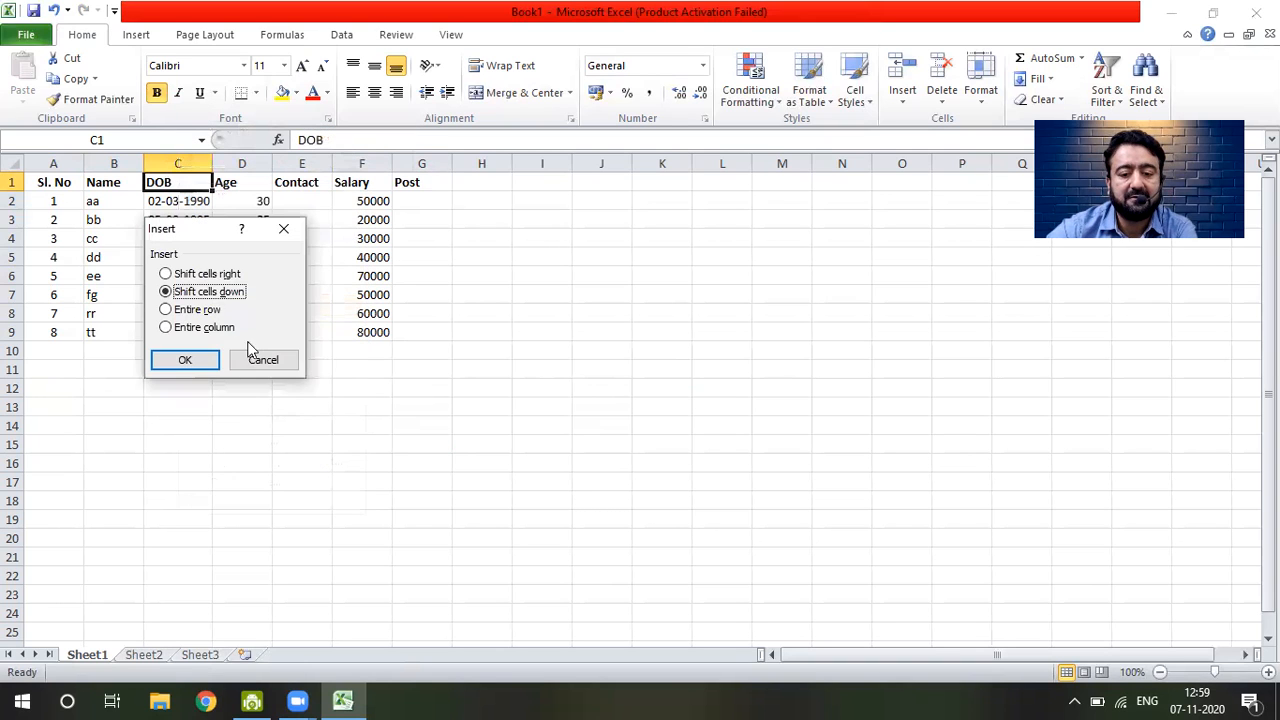
pyautogui.click(206, 328)
pyautogui.click(186, 362)
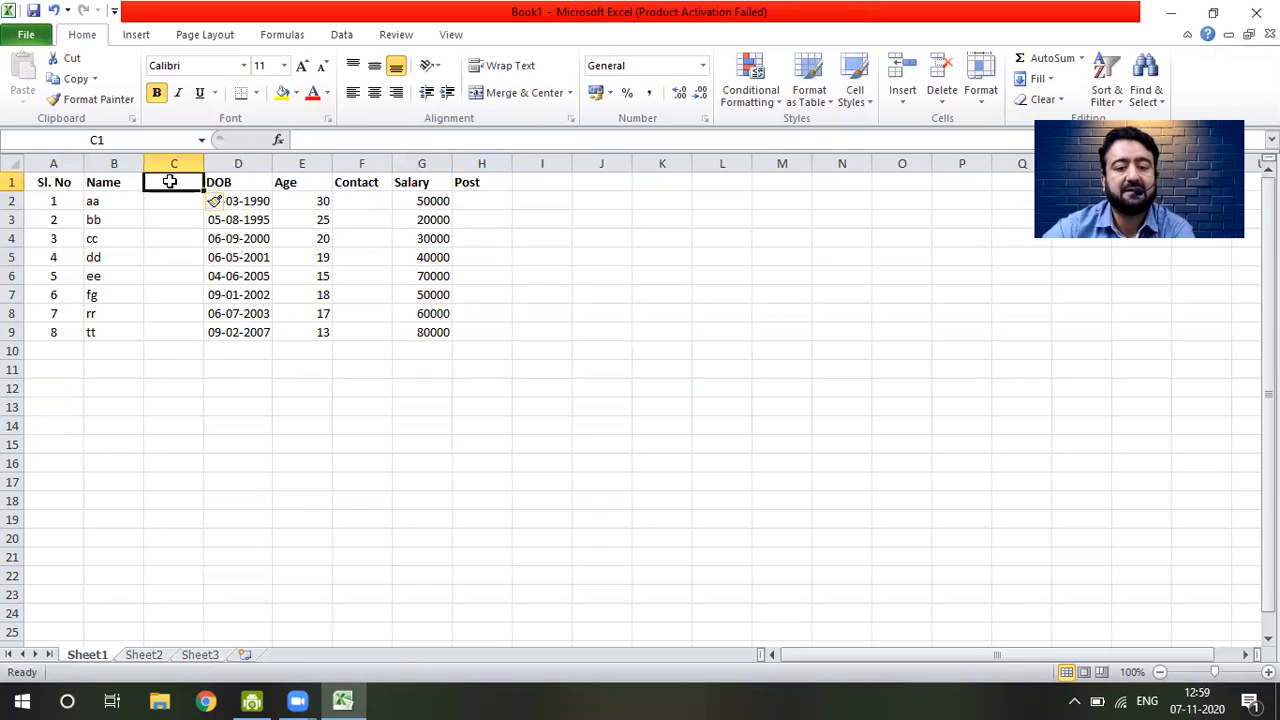
# - Enter the header Father name in C1 and fit the column width to the text
pyautogui.write('Fathe')
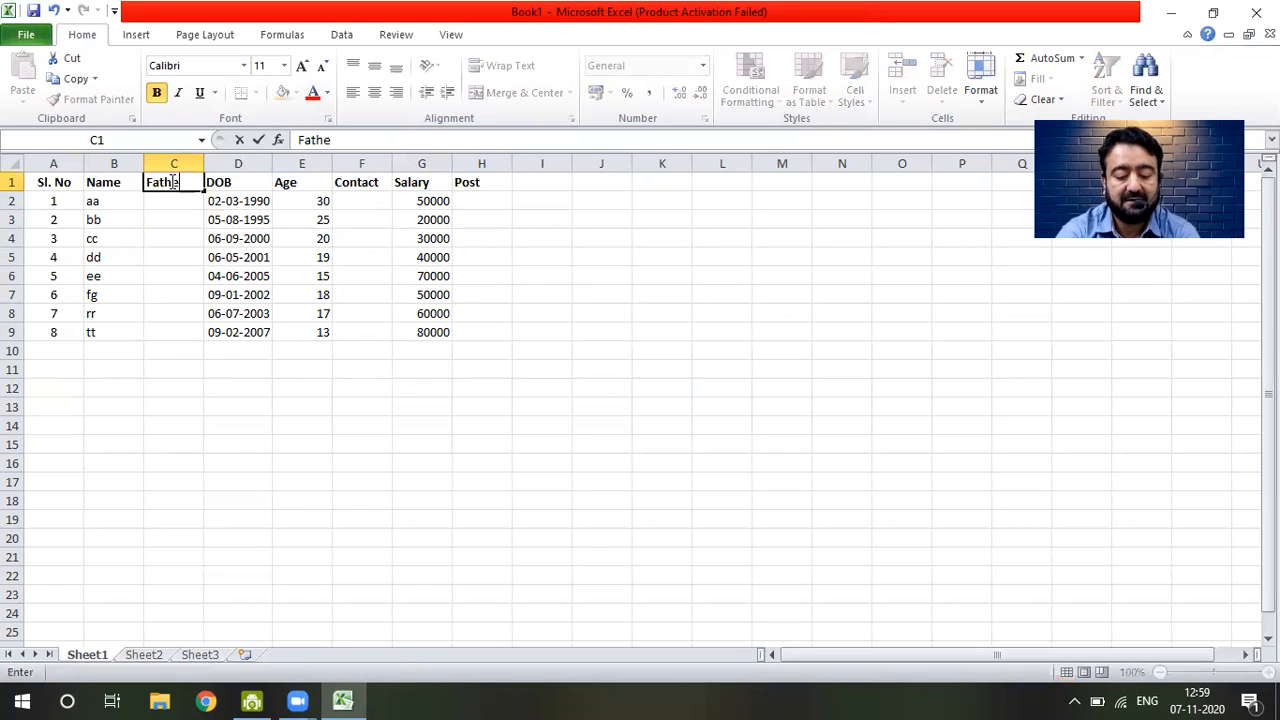
pyautogui.write('r name')
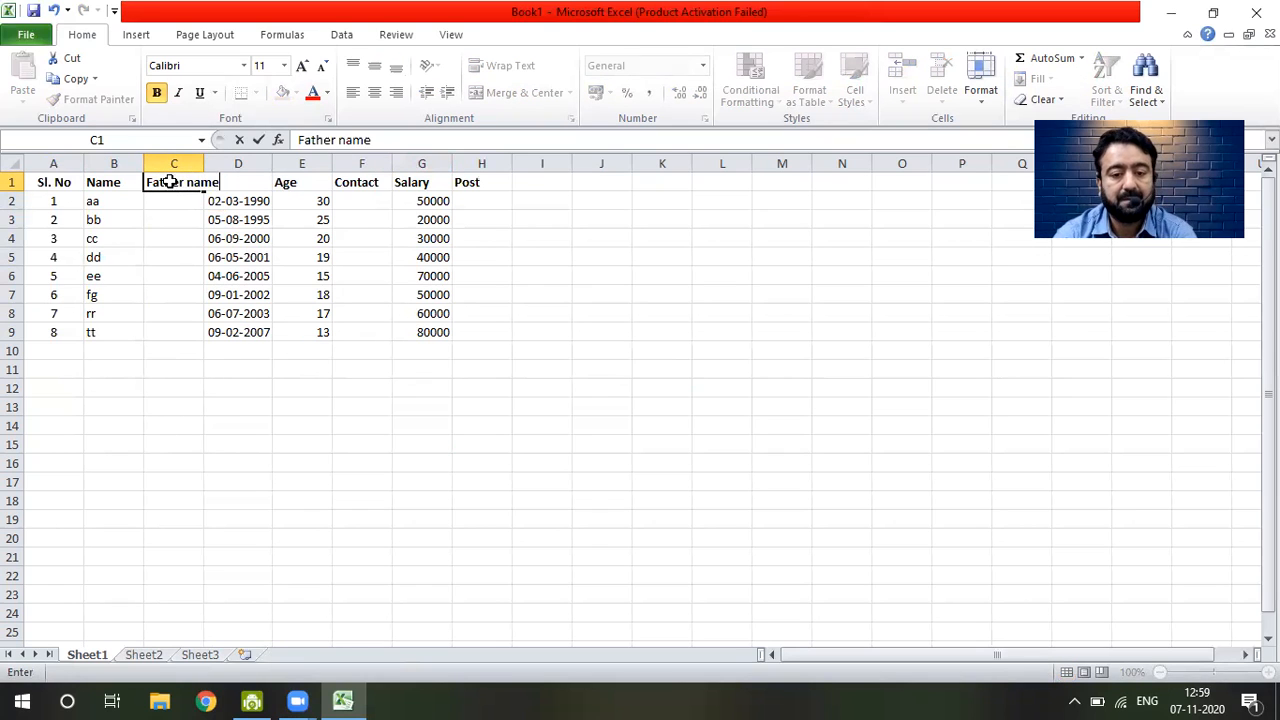
pyautogui.press('Return')
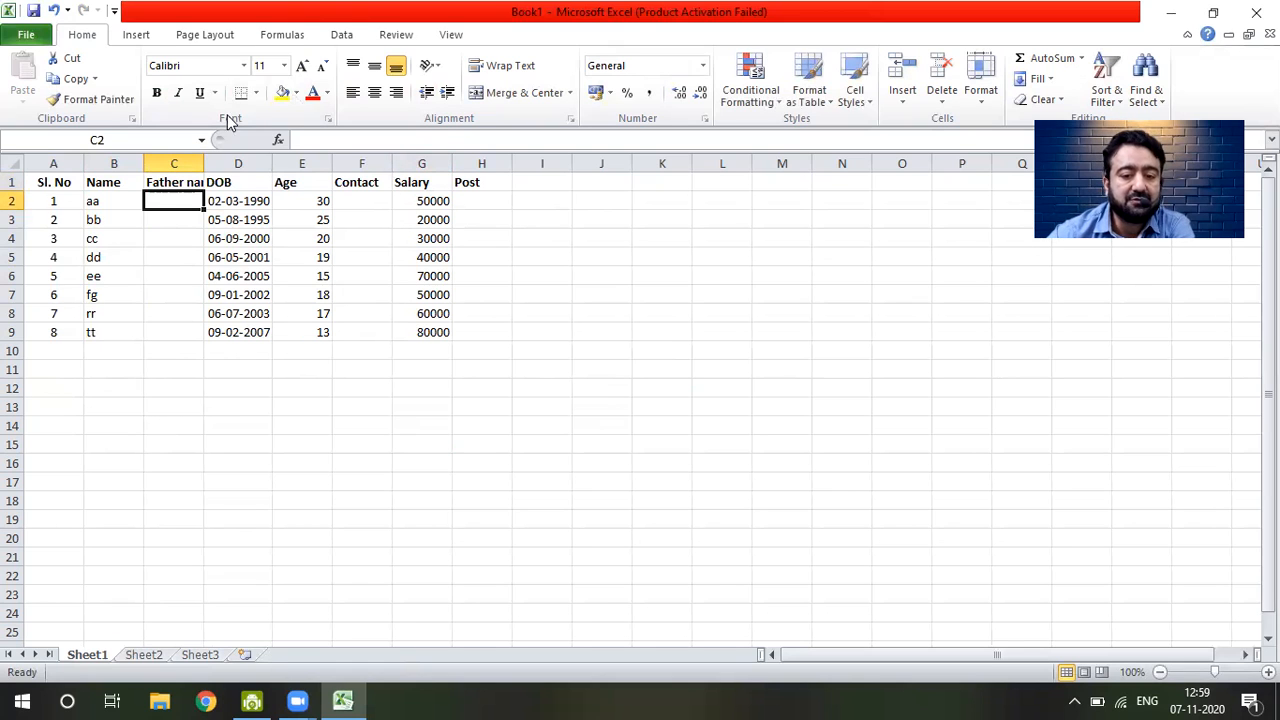
pyautogui.doubleClick(201, 165)
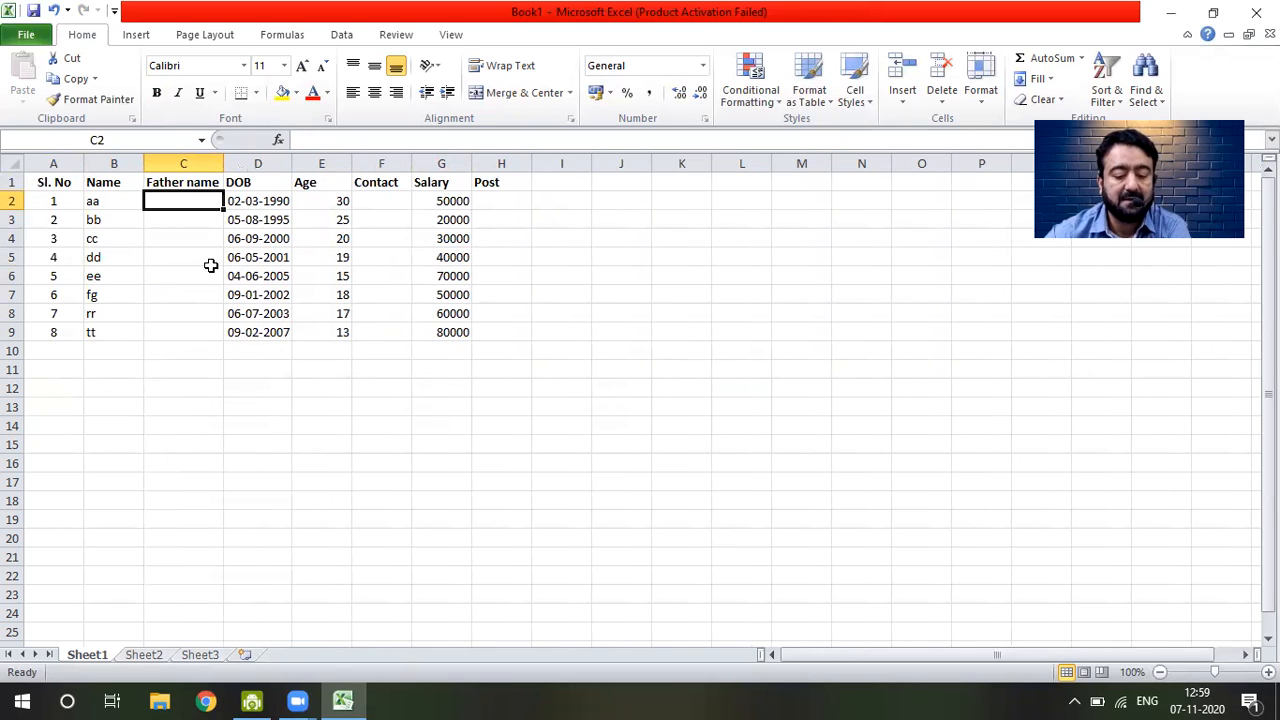
# - Undo the width change, the Father name header and the column inserted before DOB
pyautogui.hotkey('ctrl', 'z')
pyautogui.hotkey('ctrl', 'z')
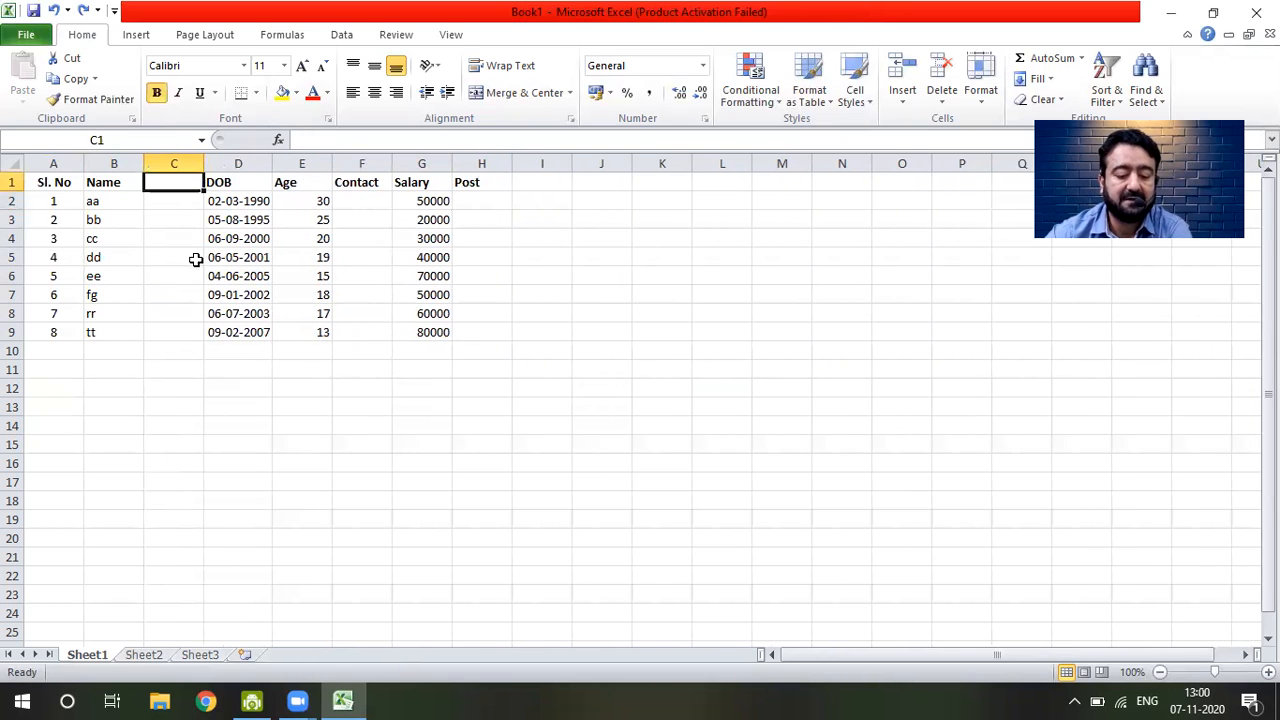
pyautogui.hotkey('ctrl', 'z')
pyautogui.moveTo(243, 451); pyautogui.dragTo(241, 430)
# - Insert a blank column between Name and DOB with the whole DOB column selected
pyautogui.click(192, 183)
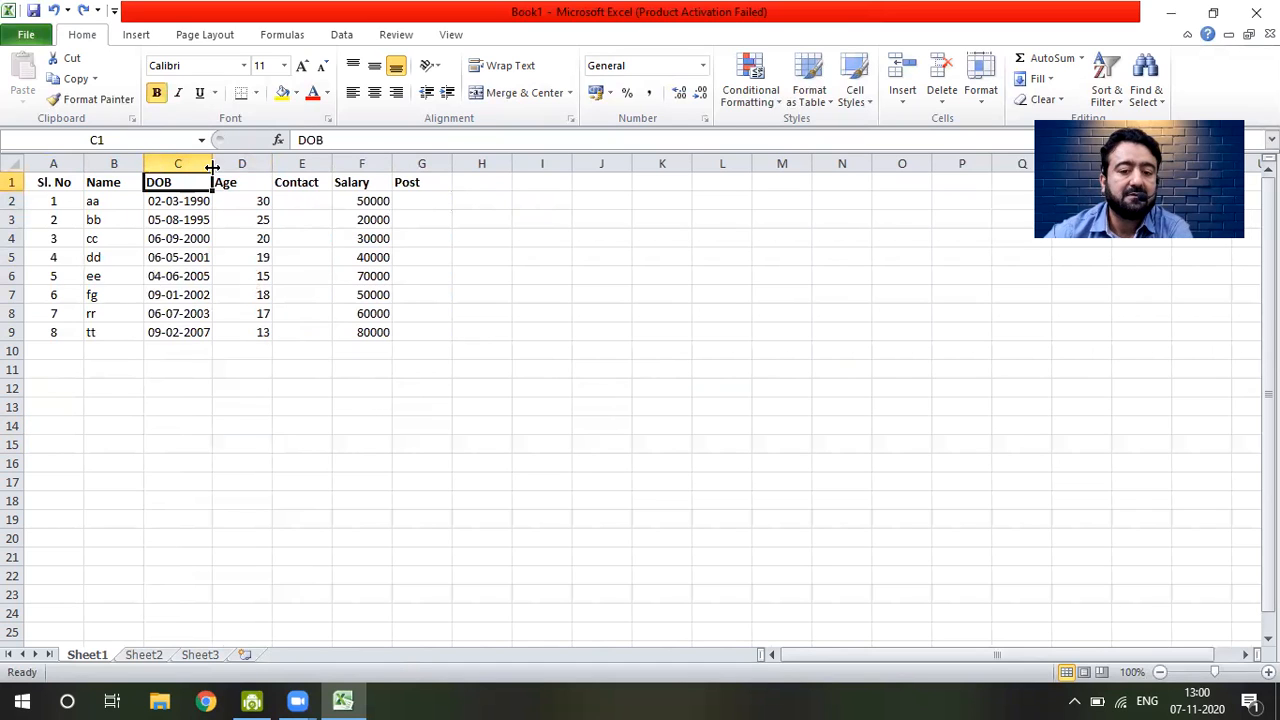
pyautogui.click(178, 262)
pyautogui.click(186, 337)
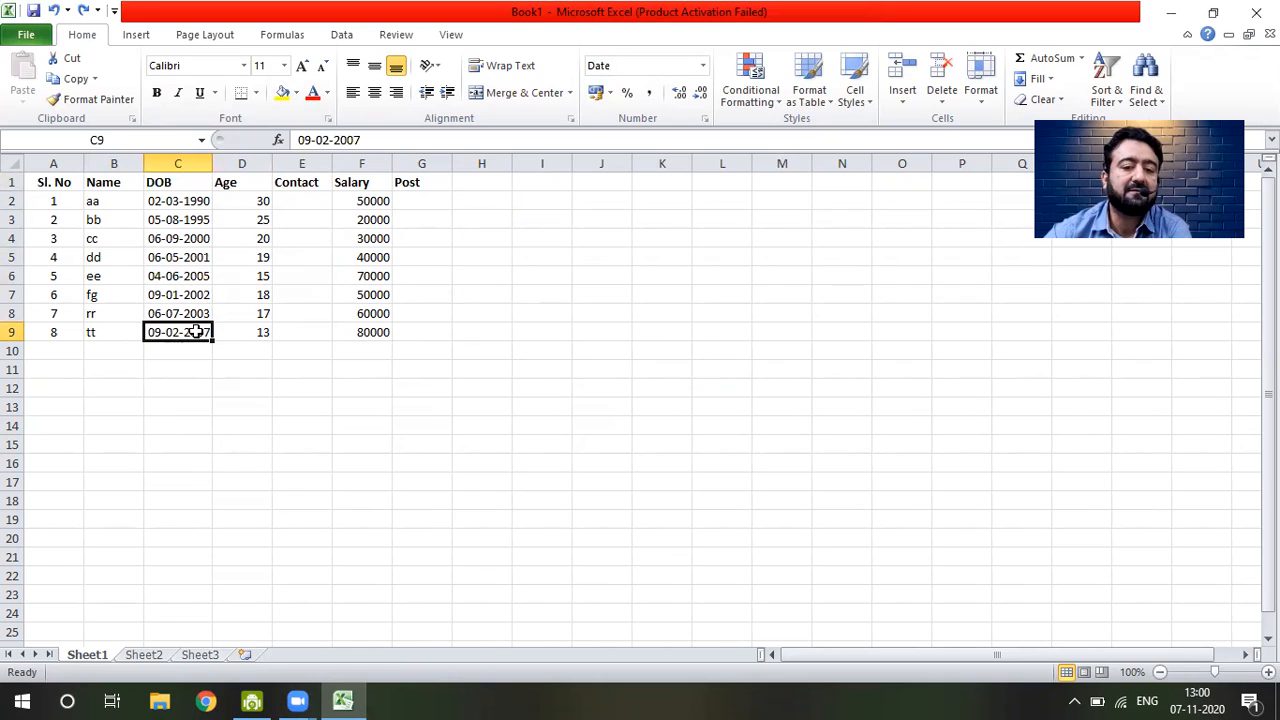
pyautogui.click(189, 165)
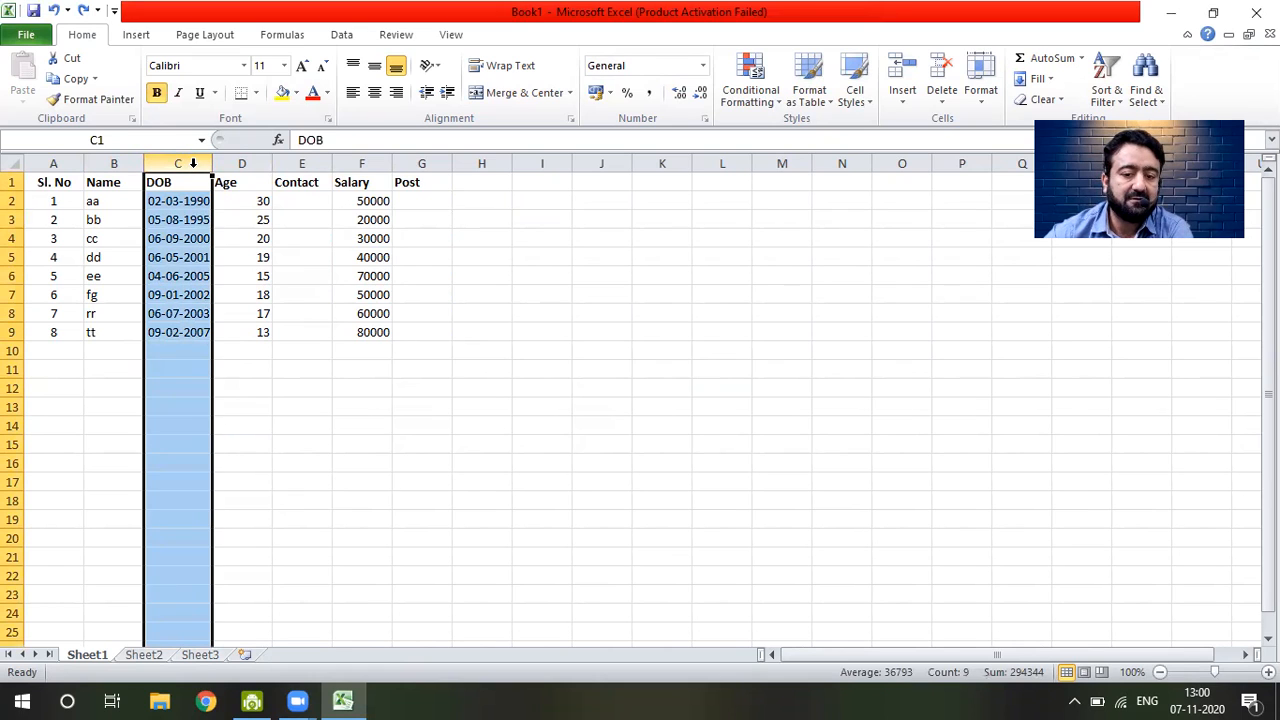
pyautogui.rightClick(193, 165)
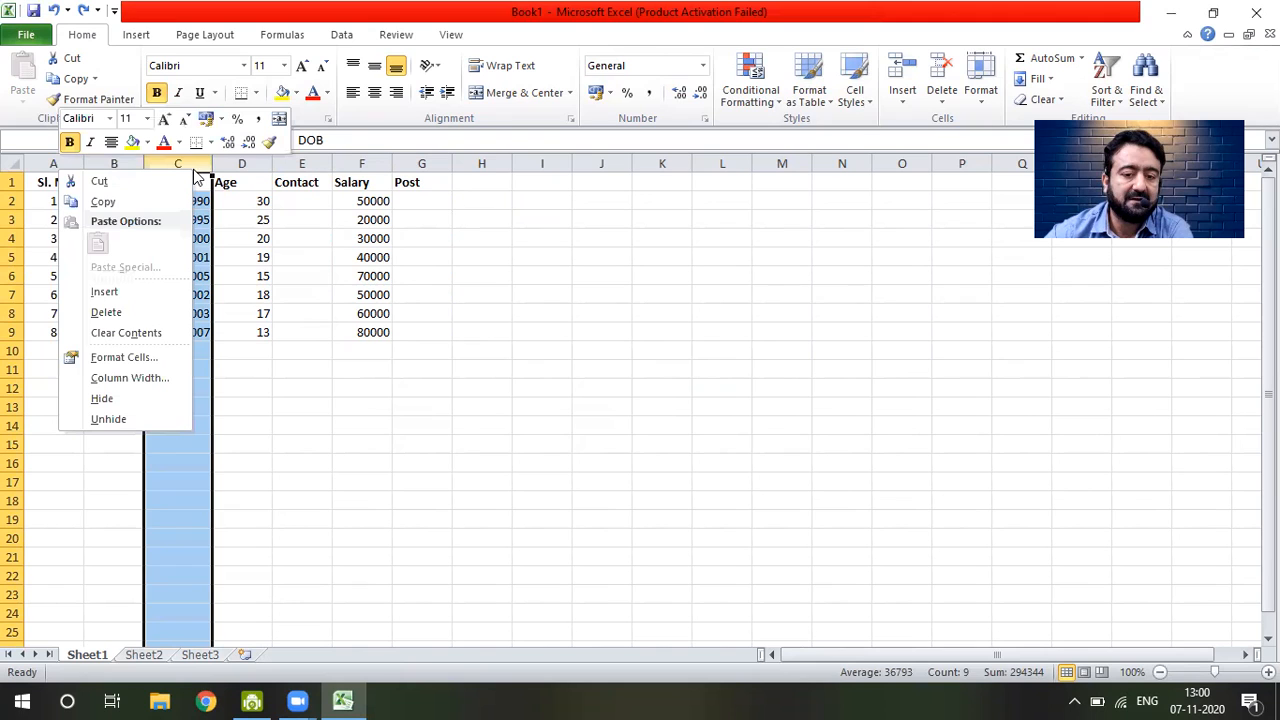
pyautogui.click(127, 301)
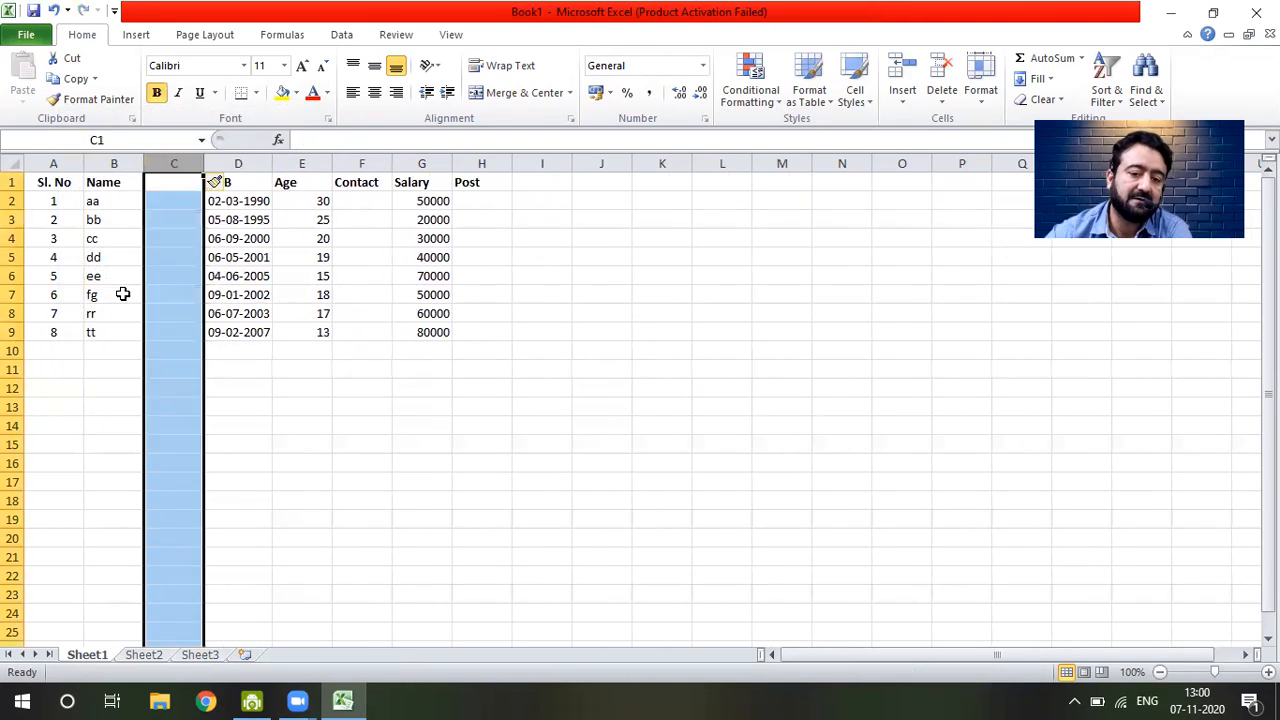
pyautogui.click(590, 290)
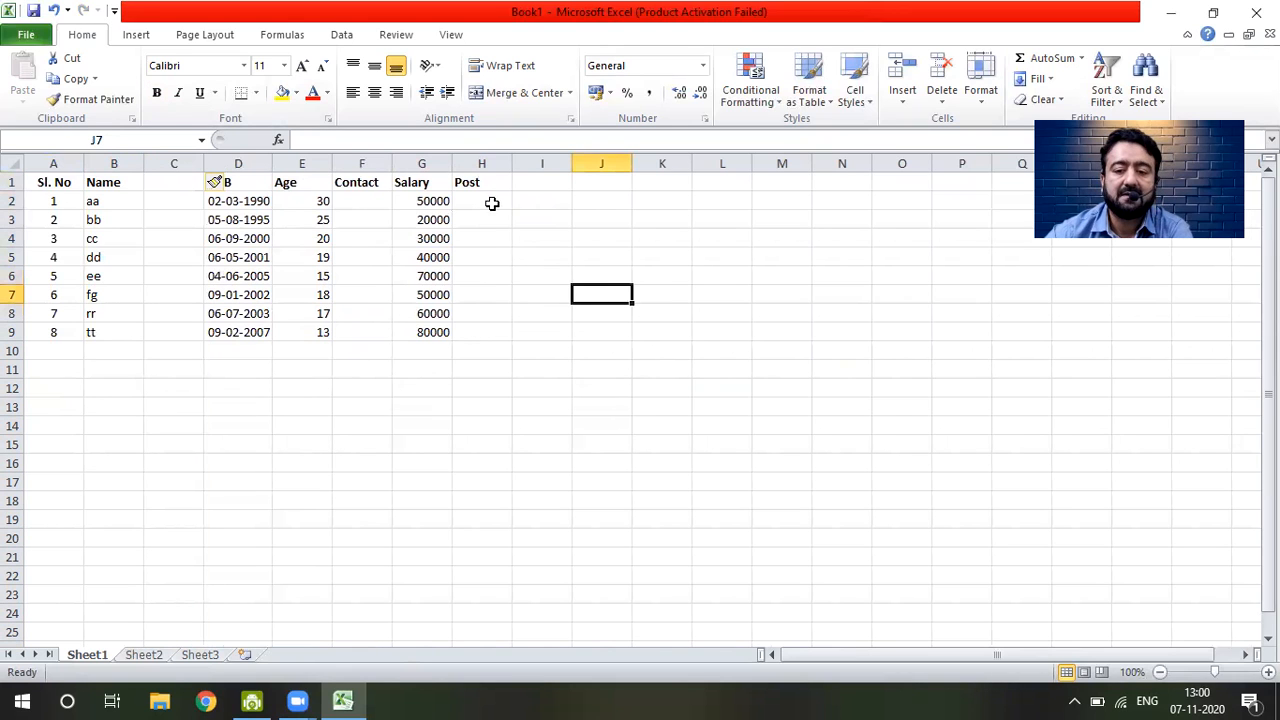
# - Insert a blank column before Salary and another before Contact, each with its whole column selected
pyautogui.click(428, 163)
pyautogui.rightClick(432, 165)
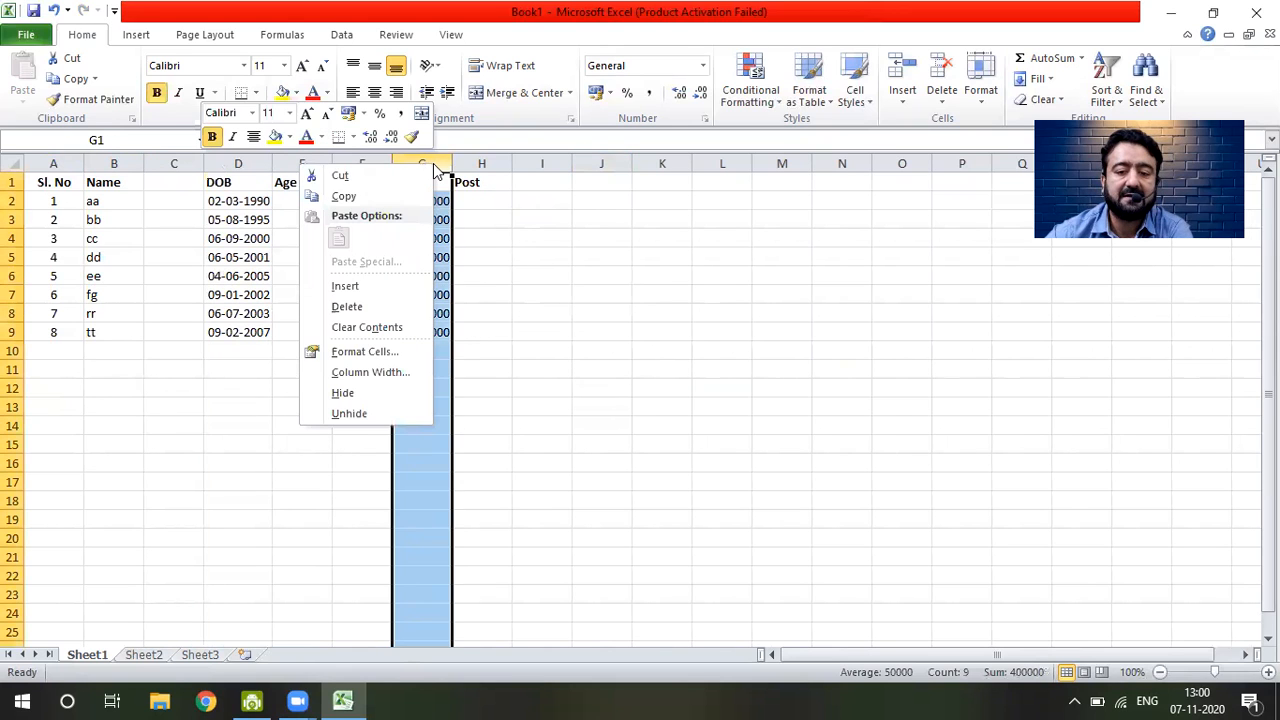
pyautogui.click(344, 286)
pyautogui.click(364, 164)
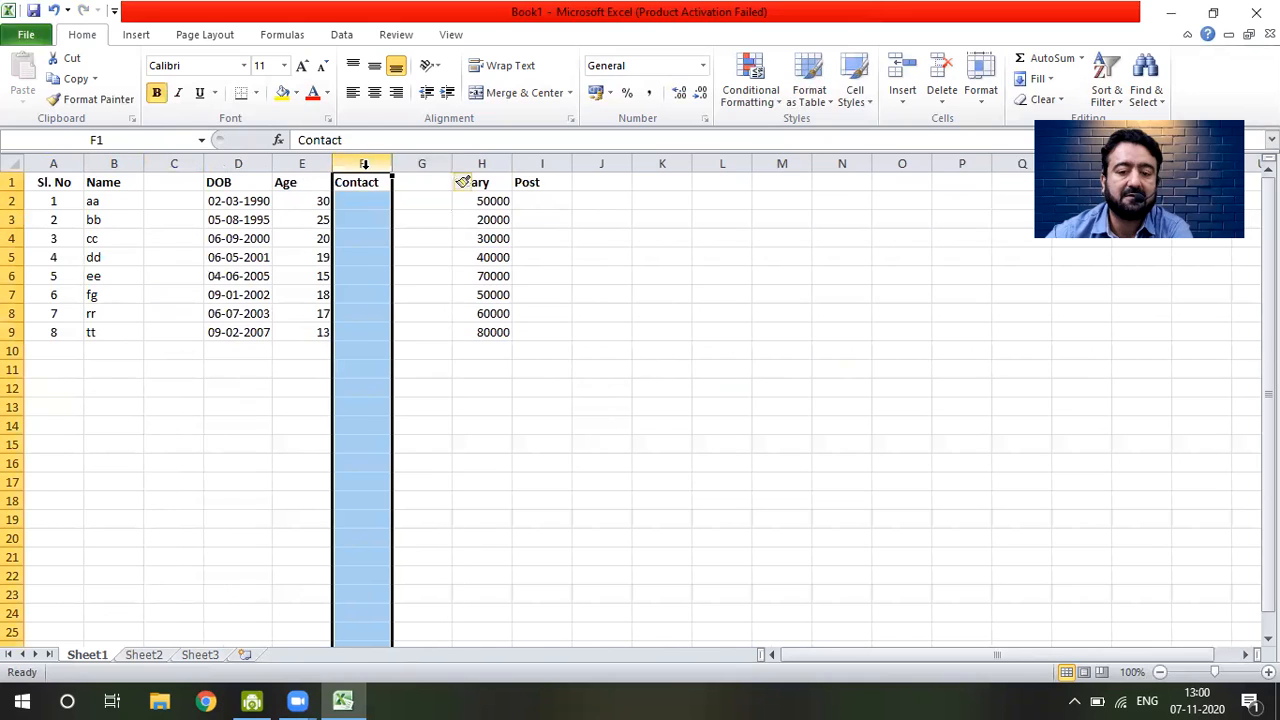
pyautogui.rightClick(364, 164)
pyautogui.click(298, 291)
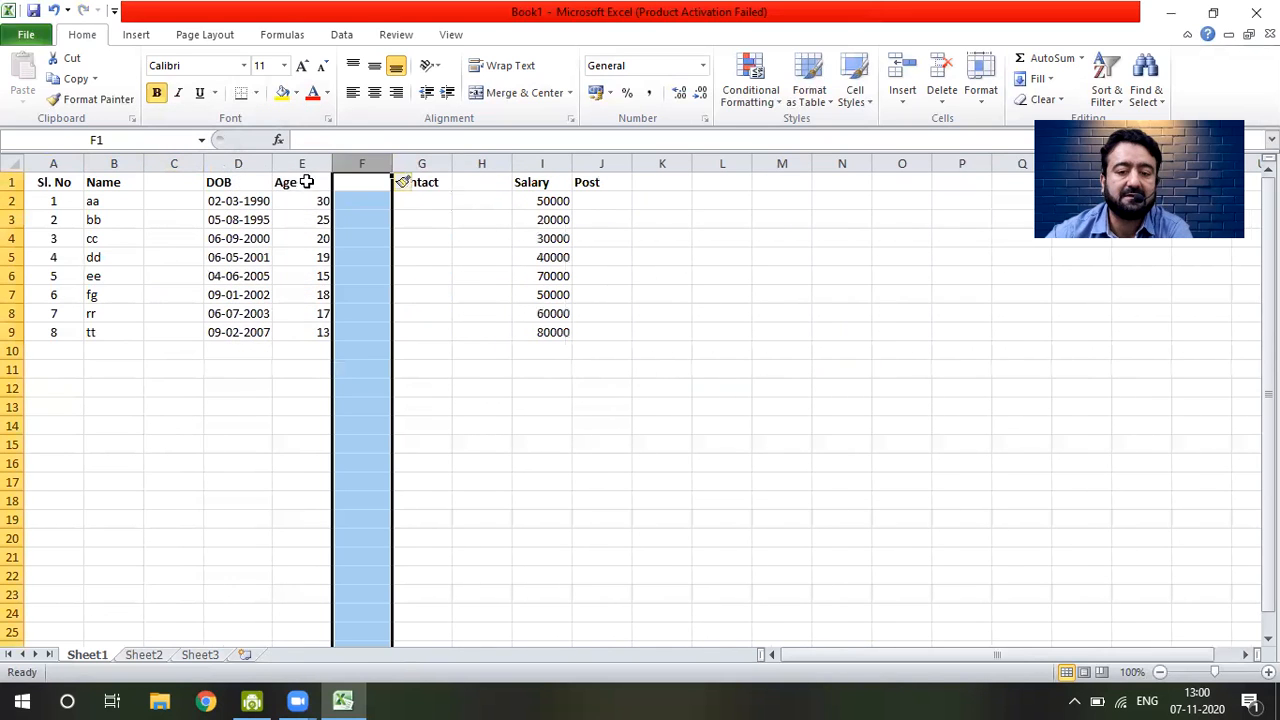
# - Insert a blank column between DOB and Age with the whole Age column selected
pyautogui.click(303, 164)
pyautogui.rightClick(303, 166)
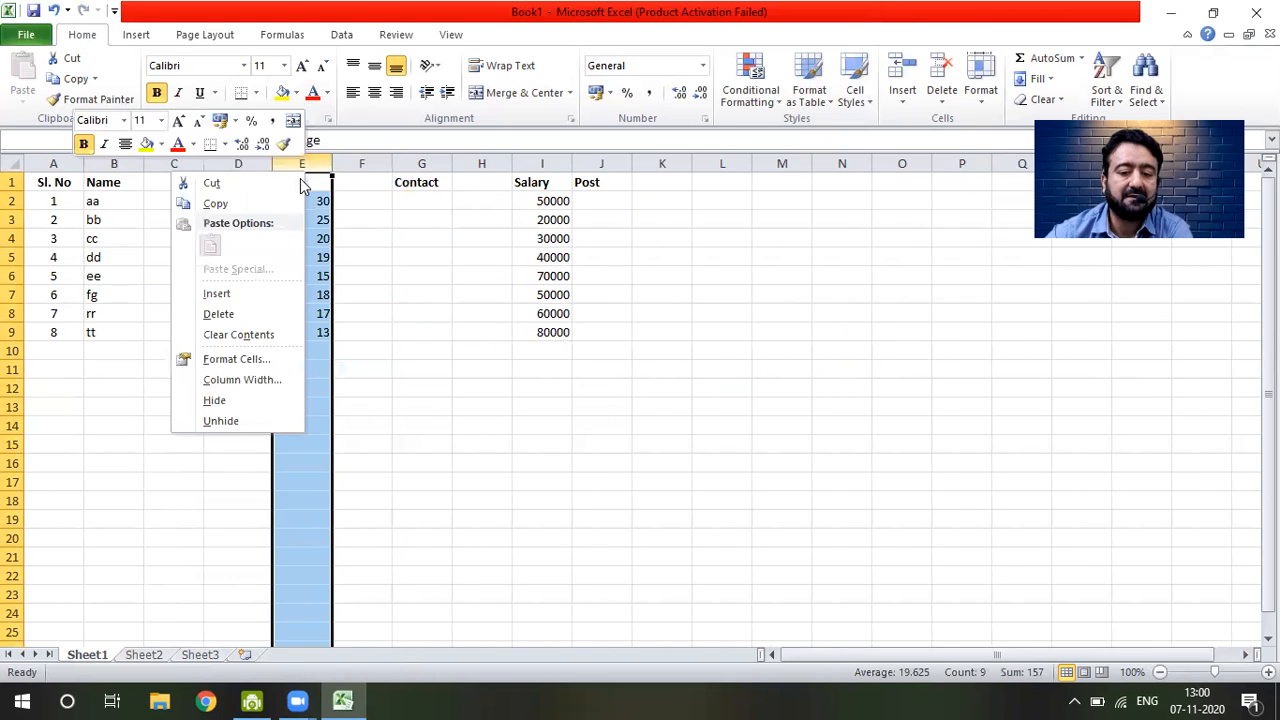
pyautogui.click(239, 297)
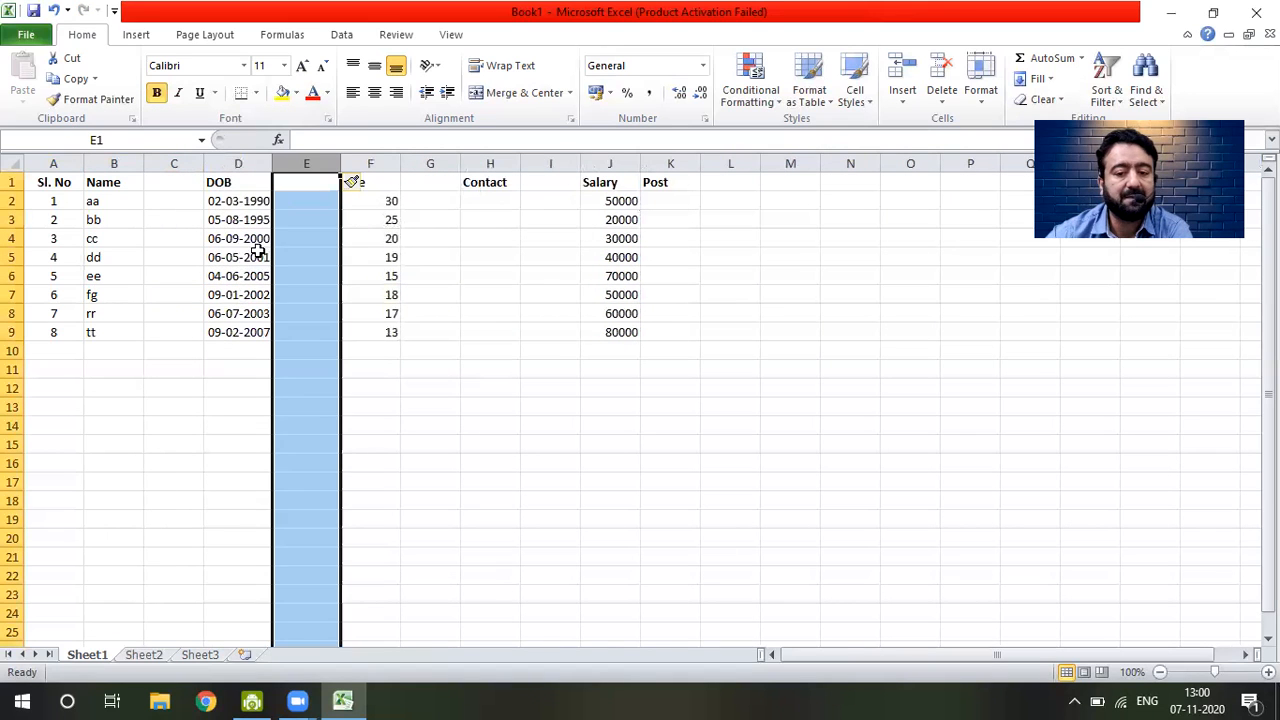
# - Insert another blank column directly before DOB with the whole DOB column selected, and deselect it
pyautogui.click(245, 164)
pyautogui.rightClick(246, 168)
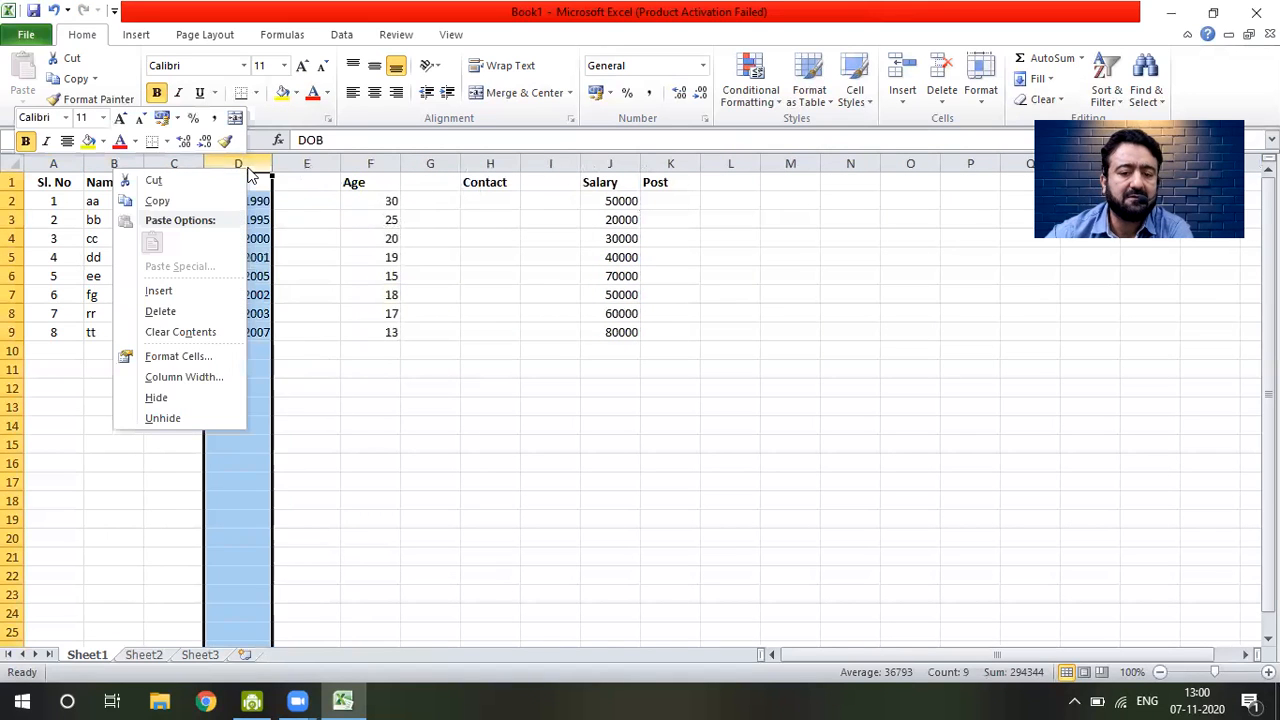
pyautogui.click(190, 289)
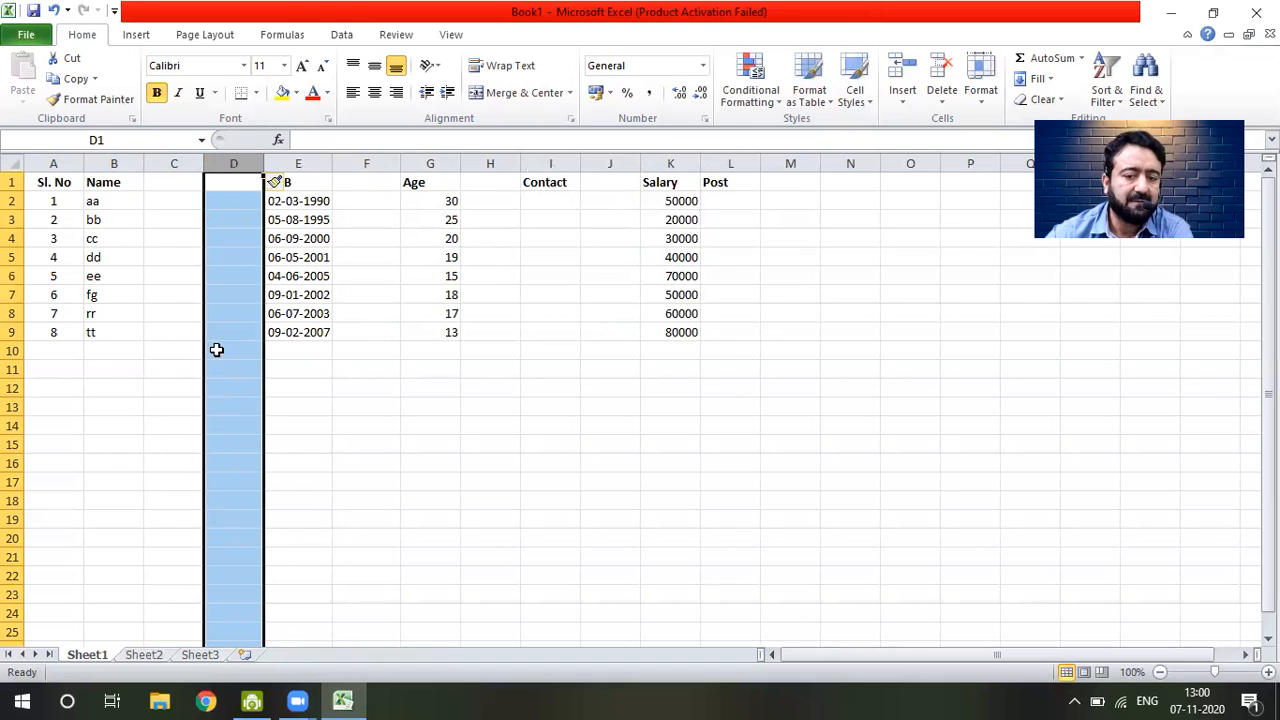
pyautogui.moveTo(431, 444); pyautogui.dragTo(431, 426)
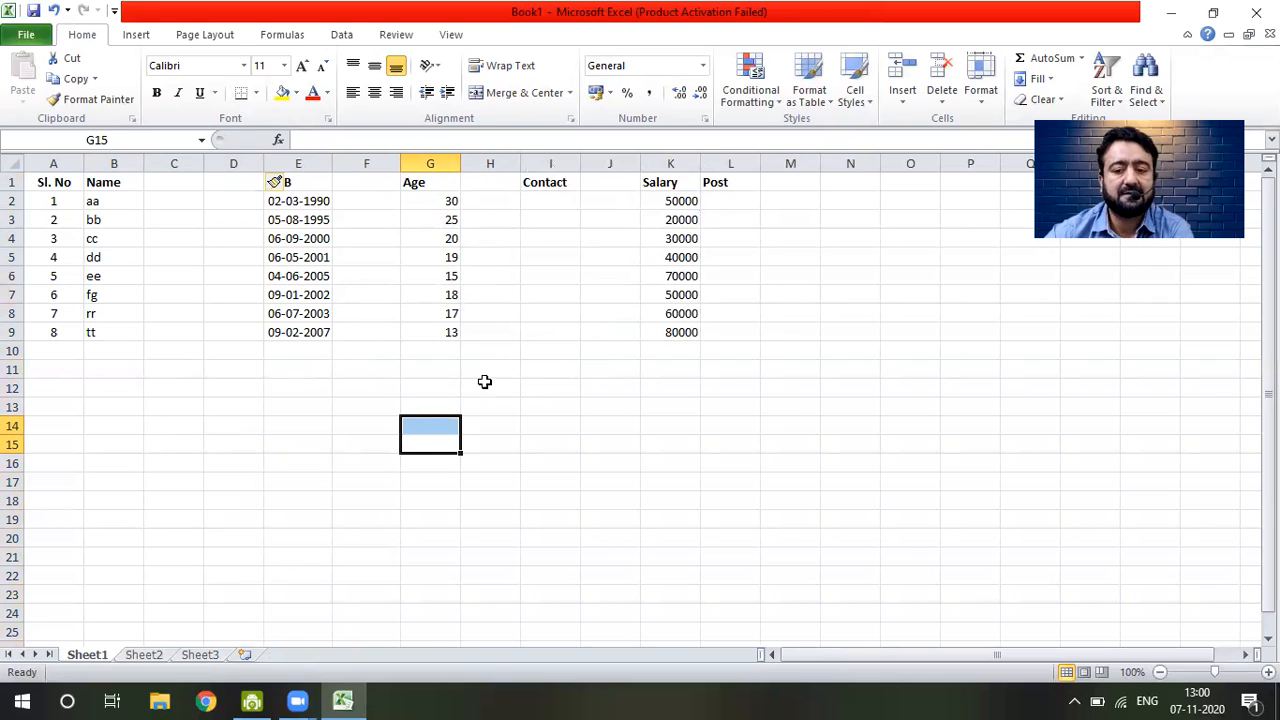
pyautogui.click(535, 386)
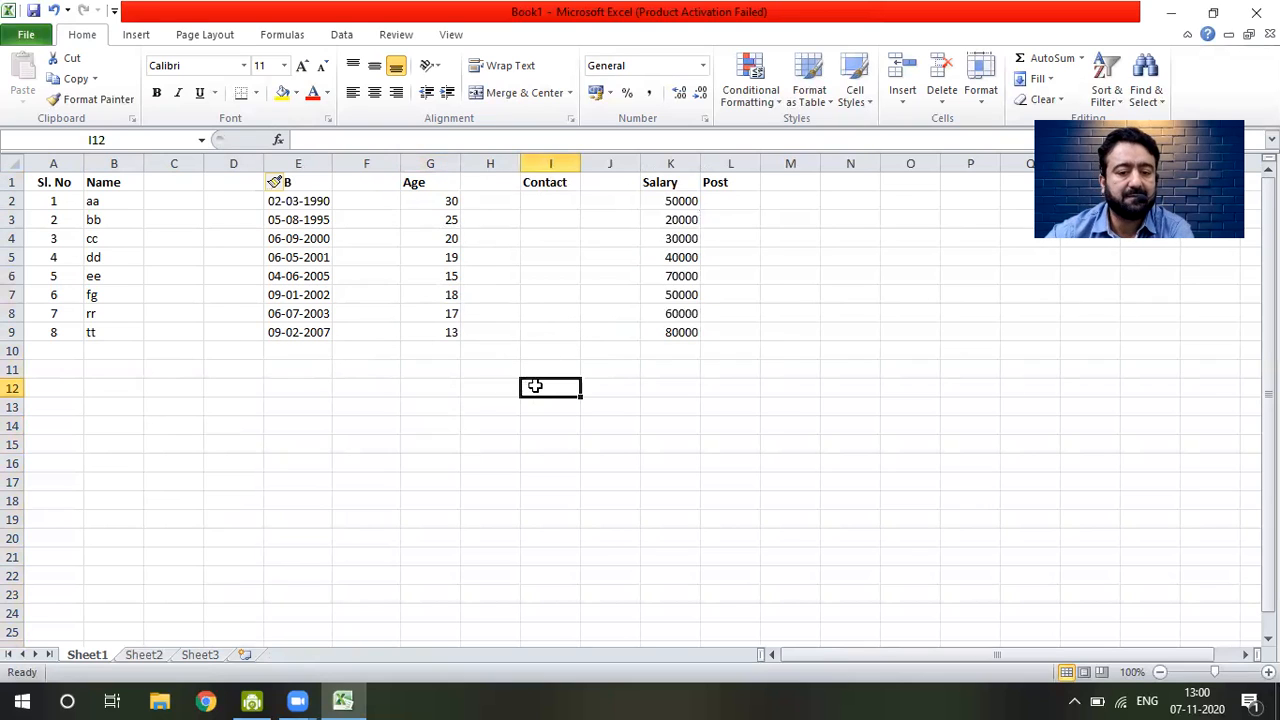
pyautogui.click(328, 217)
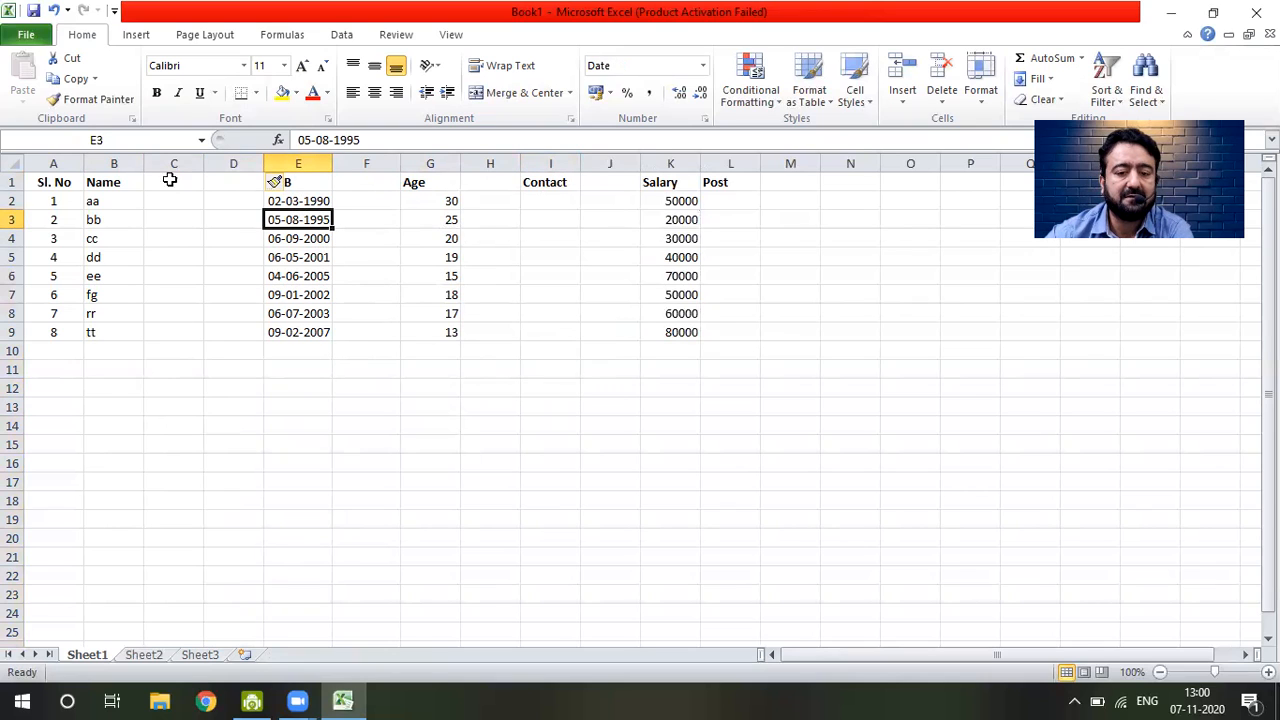
pyautogui.click(107, 187)
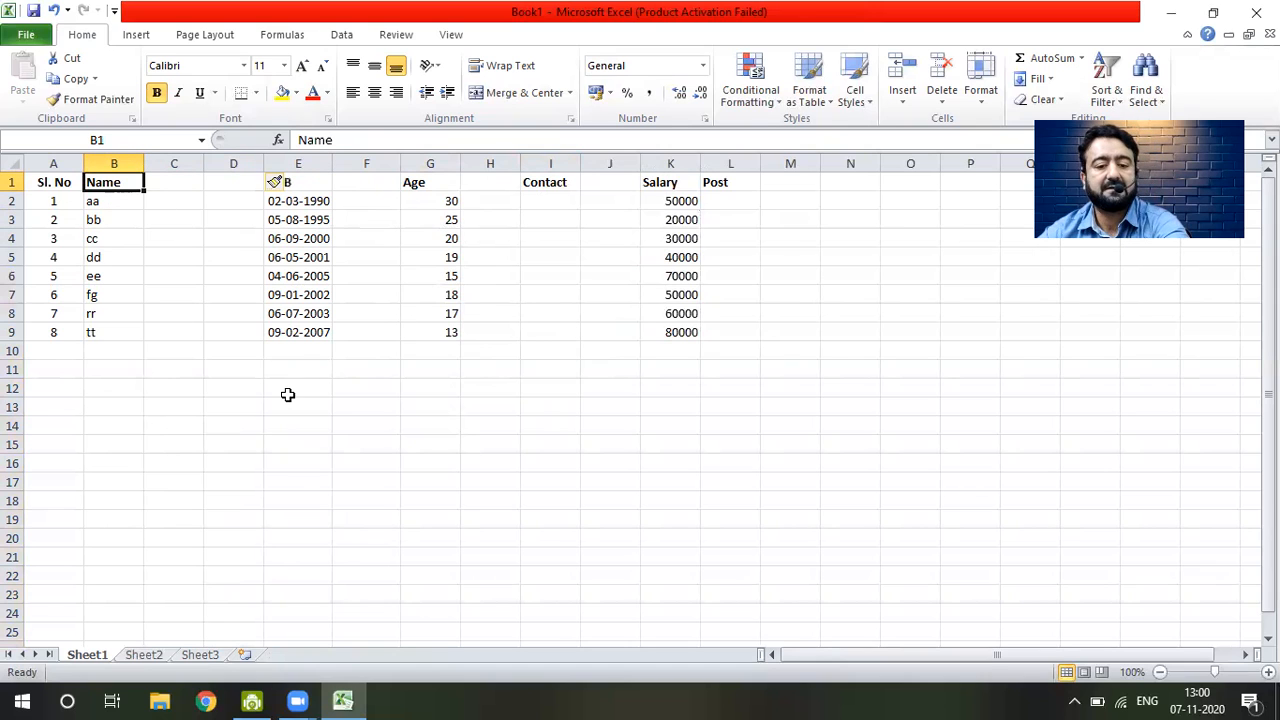
pyautogui.click(338, 404)
pyautogui.click(310, 214)
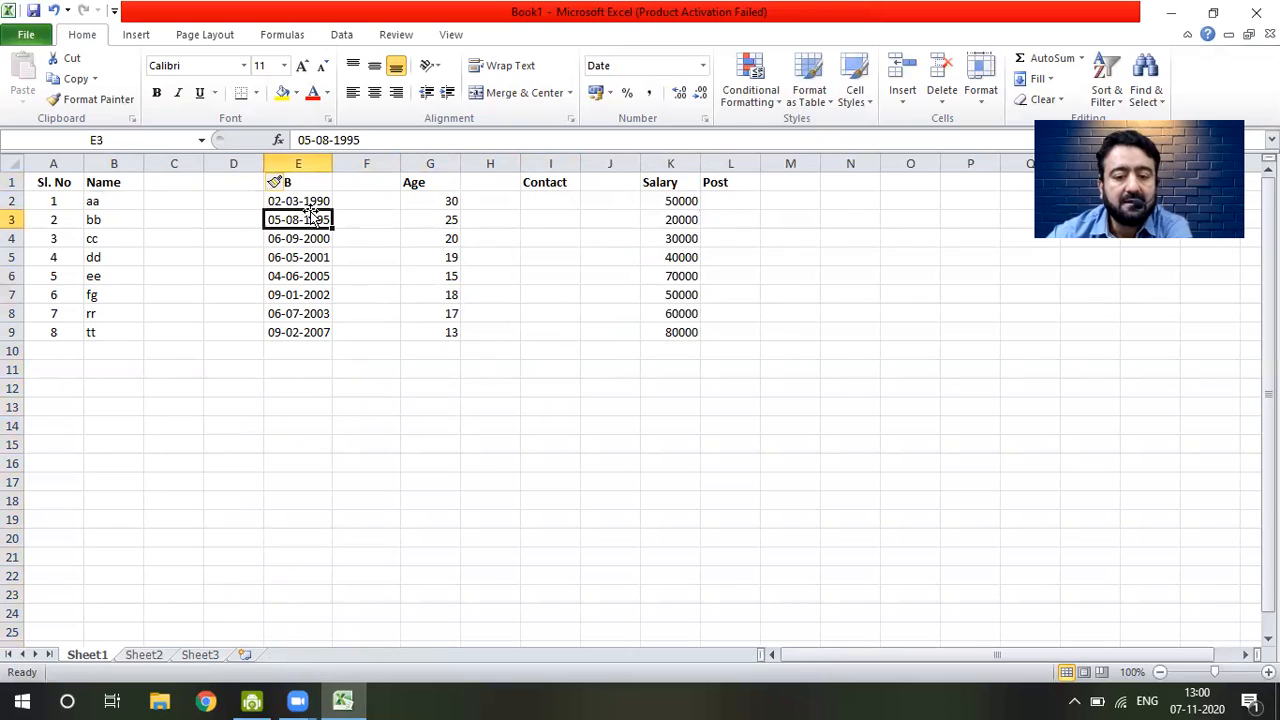
pyautogui.click(313, 200)
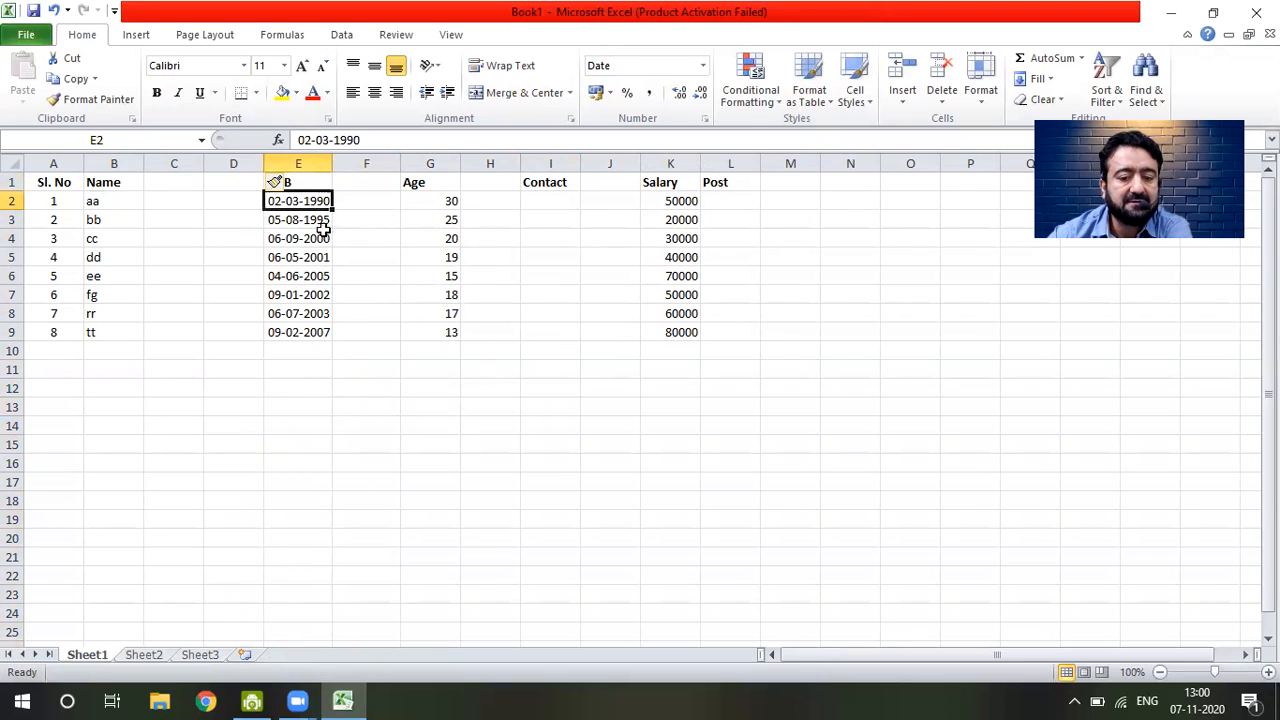
pyautogui.click(322, 275)
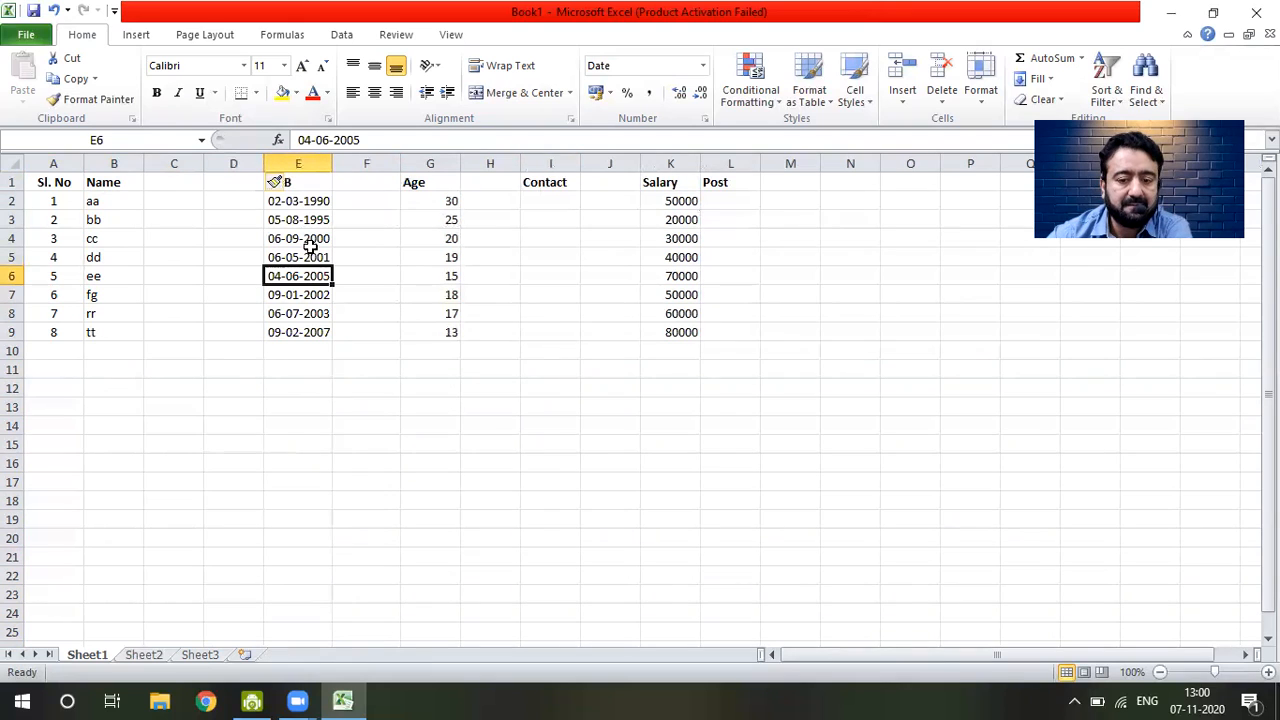
# - Examine the commands offered for the last DOB cell, E9, in particular Format Cells, and dismiss them
pyautogui.click(293, 332)
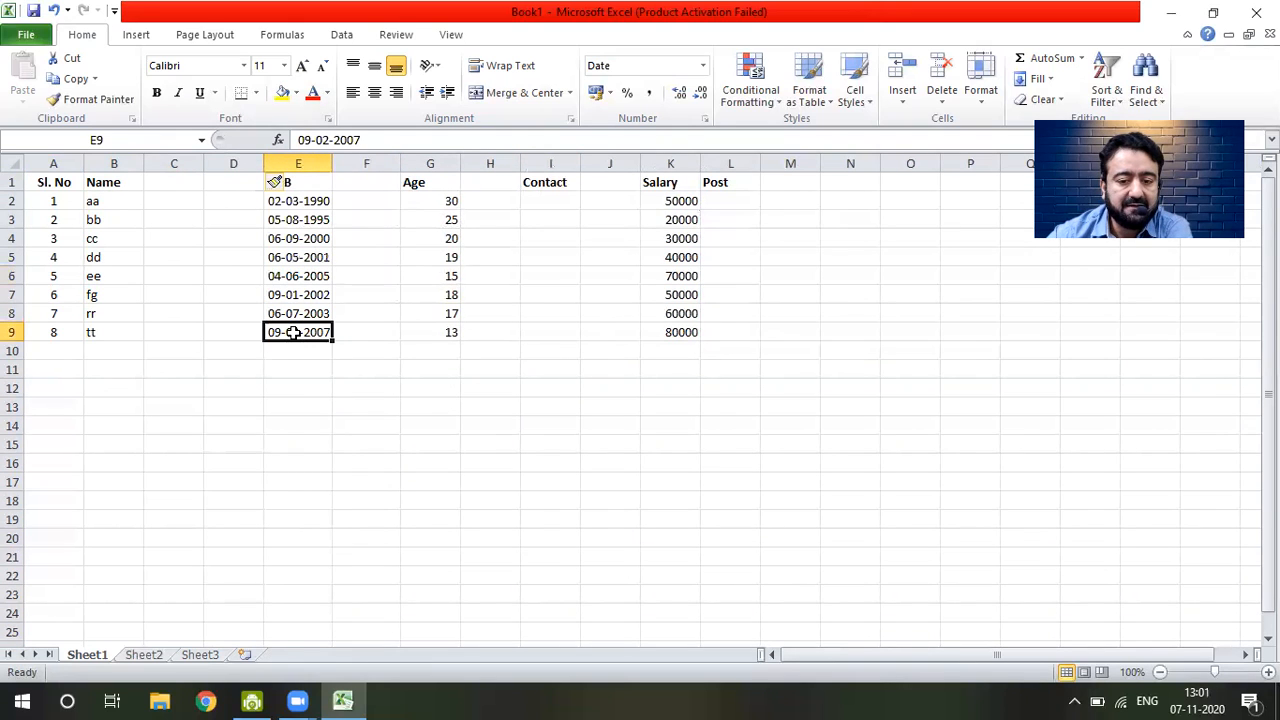
pyautogui.rightClick(291, 333)
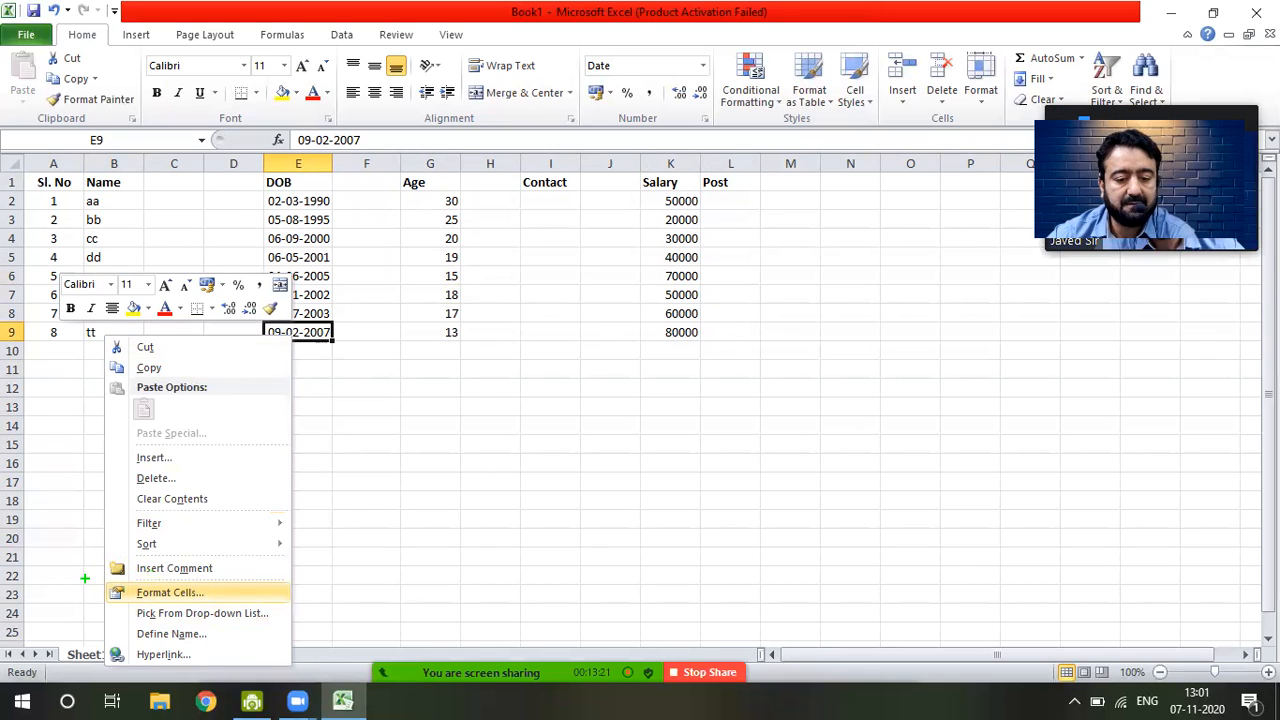
pyautogui.moveTo(103, 578)
pyautogui.mouseDown()
pyautogui.moveTo(282, 580)
pyautogui.moveTo(290, 605)
pyautogui.mouseUp()
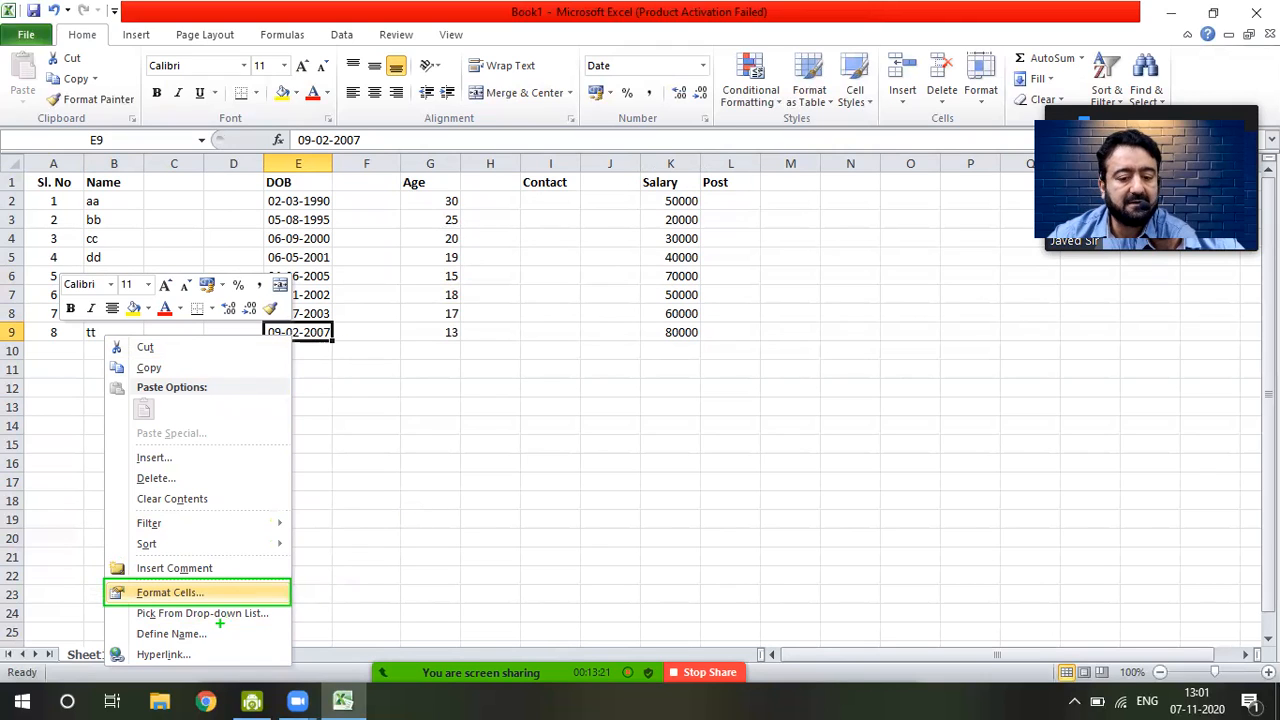
pyautogui.press('Escape')
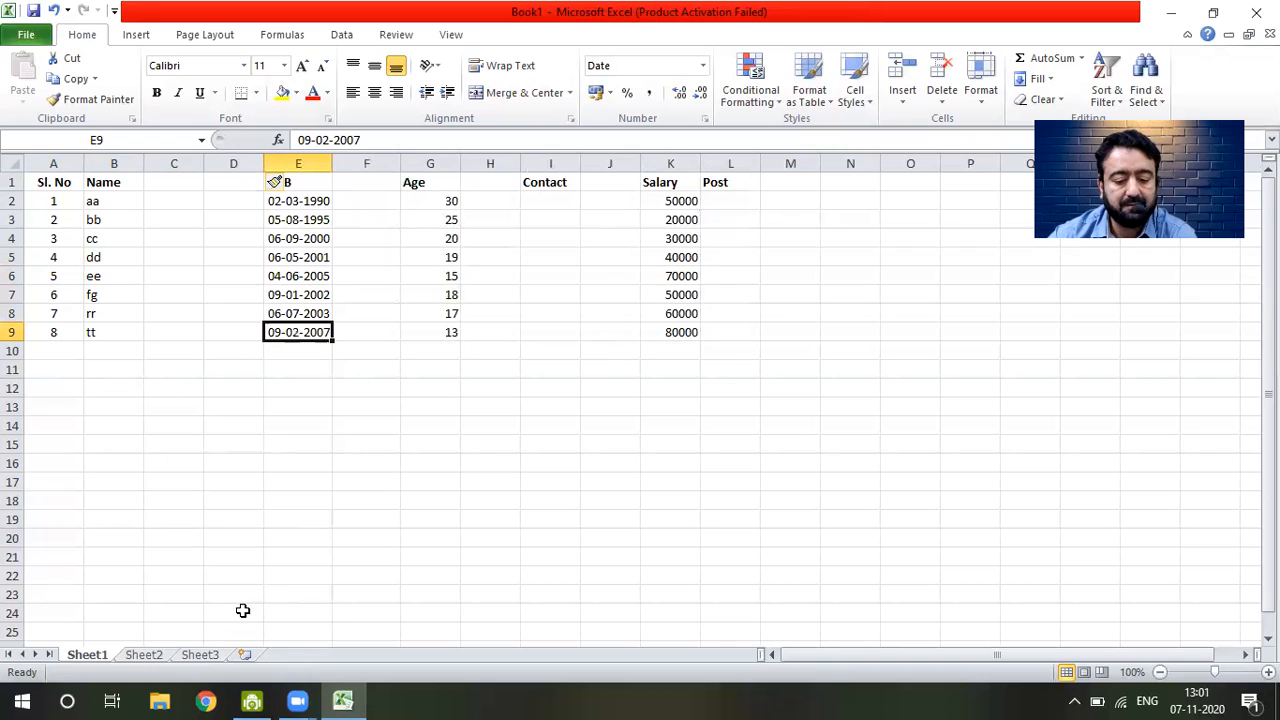
pyautogui.rightClick(296, 338)
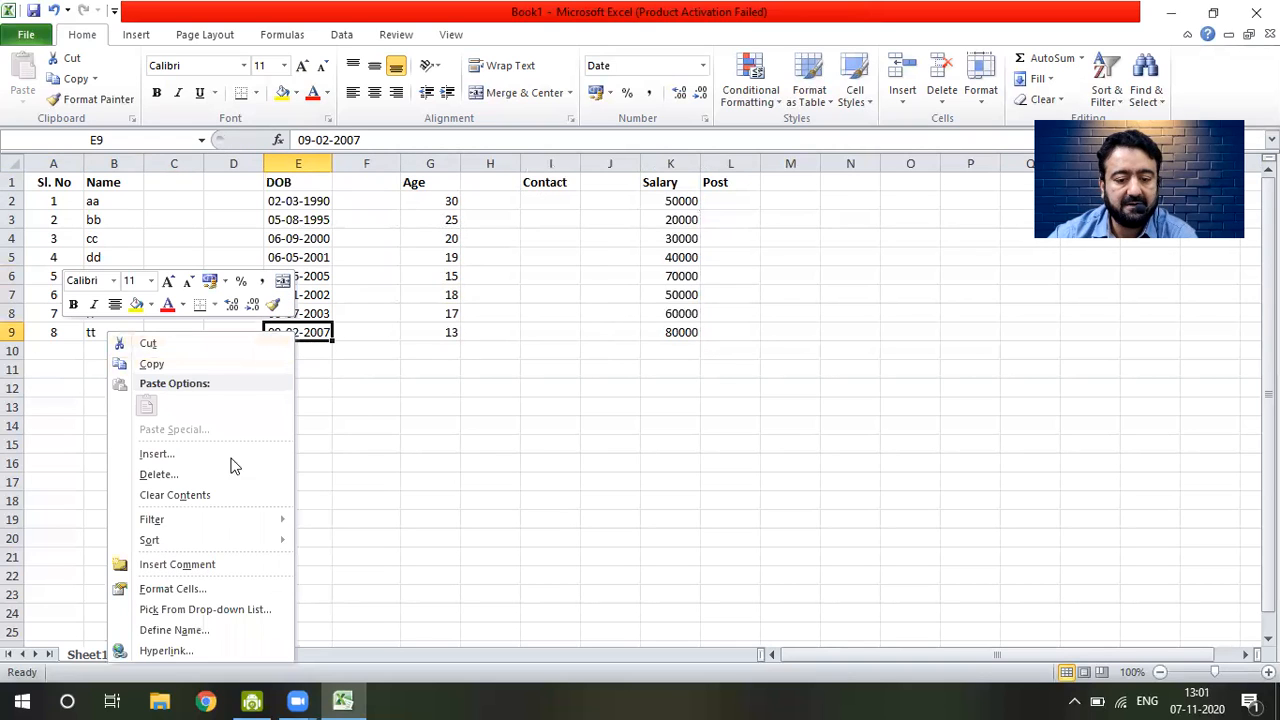
pyautogui.press('Escape')
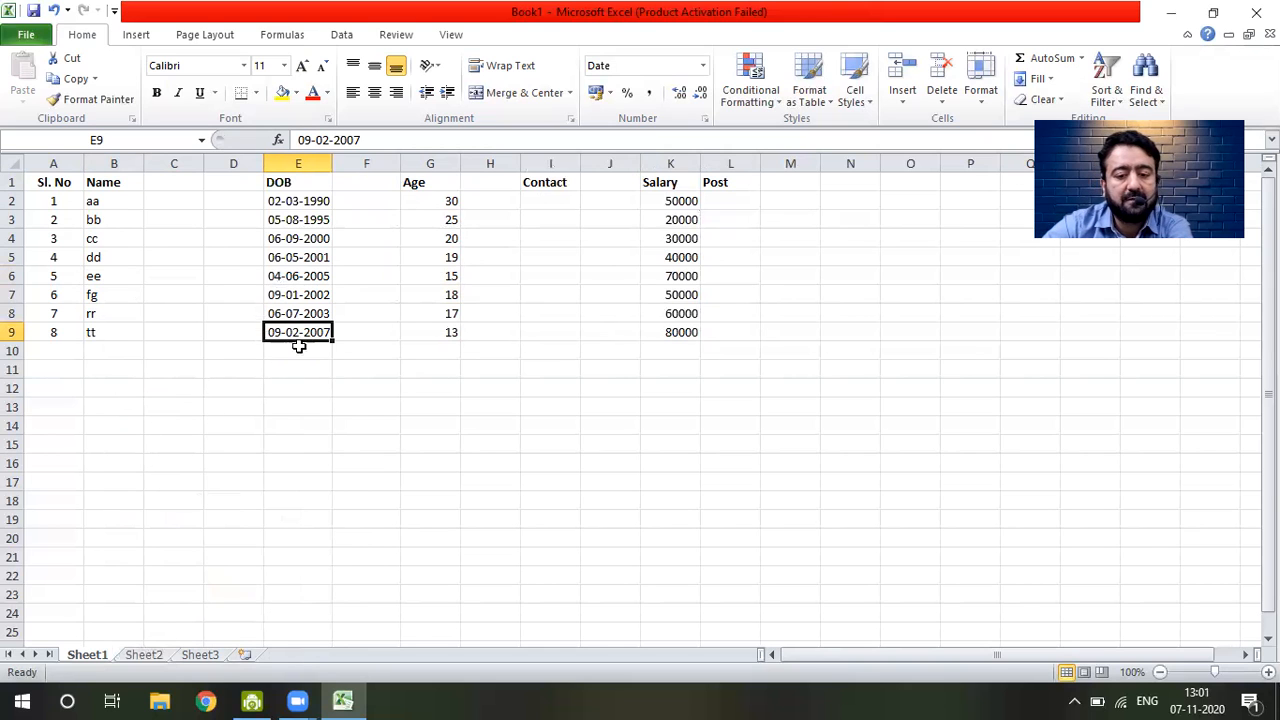
# - Review the number, alignment, font, border and fill options in Format Cells for cell E9, and close the dialog without applying anything
pyautogui.hotkey('ctrl', '1')
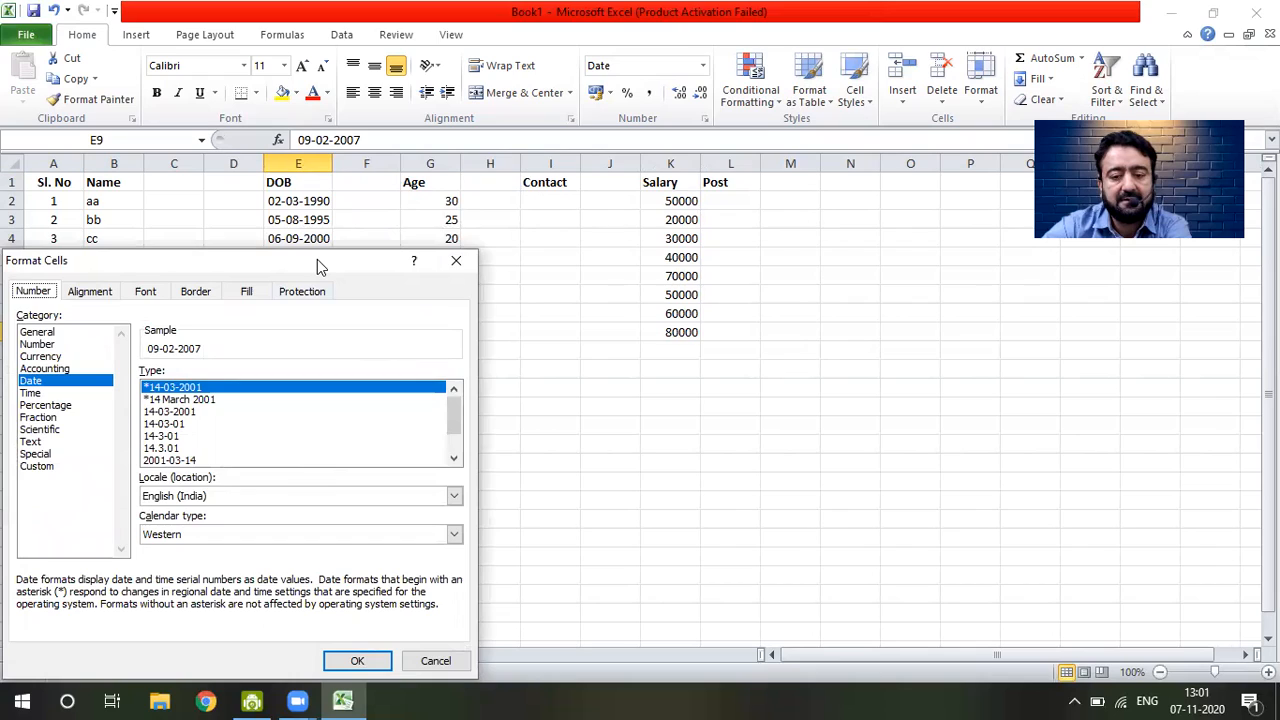
pyautogui.moveTo(317, 259); pyautogui.dragTo(600, 128)
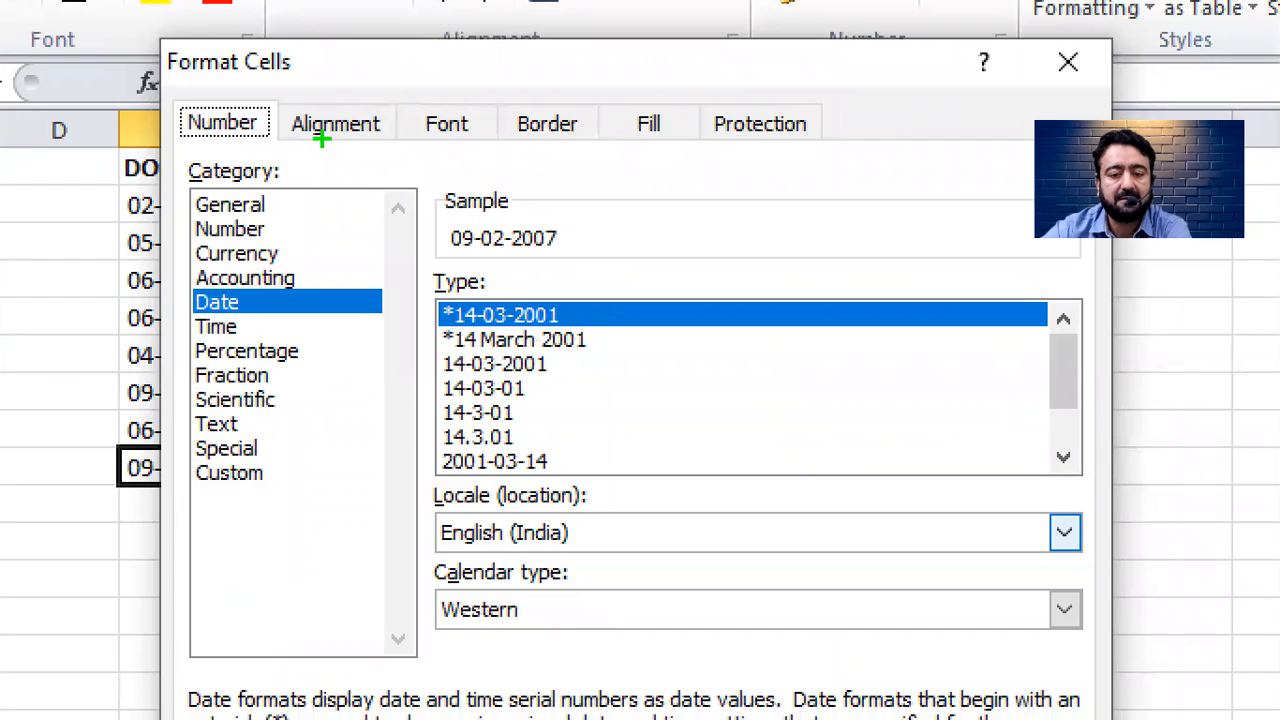
pyautogui.moveTo(193, 86); pyautogui.dragTo(266, 88)
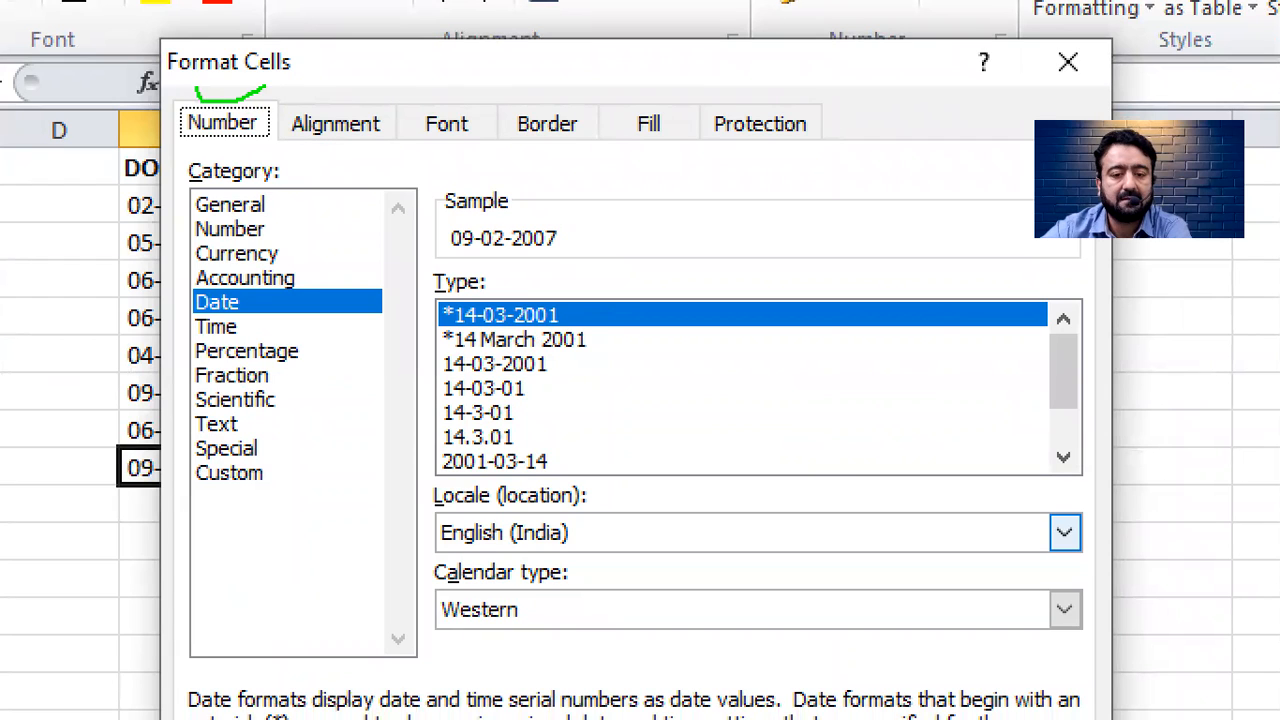
pyautogui.moveTo(453, 102); pyautogui.dragTo(459, 101)
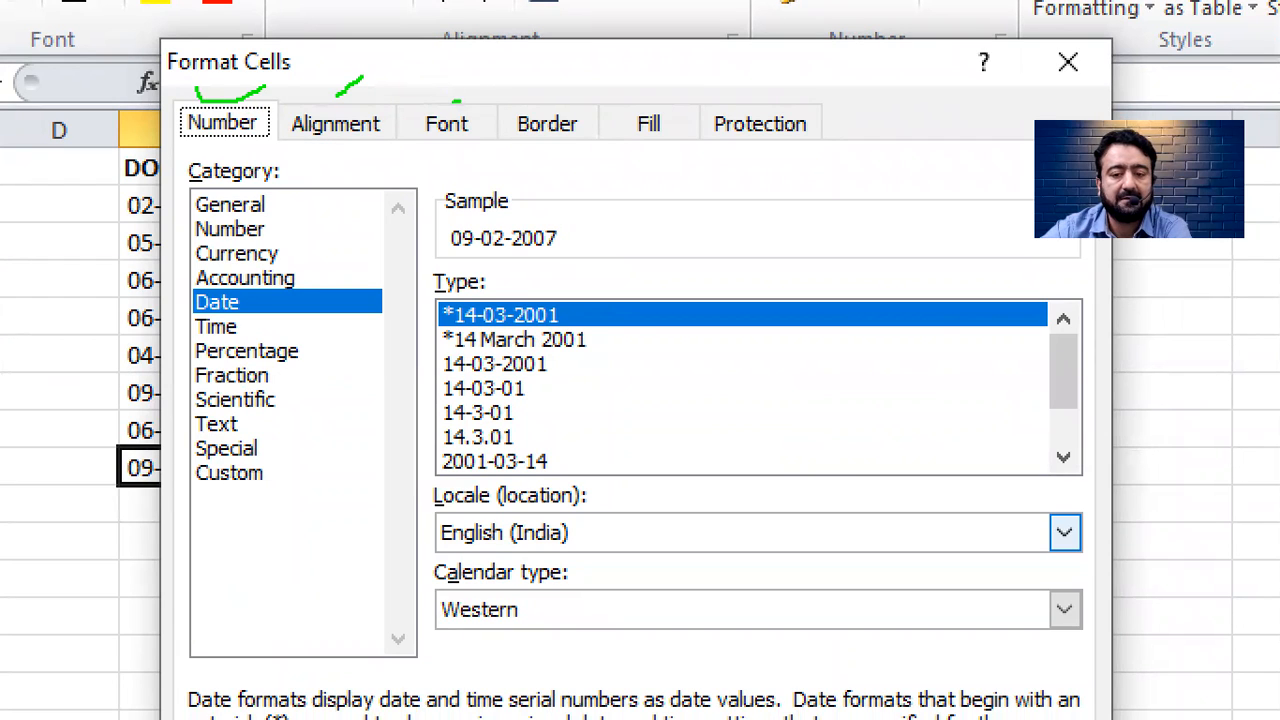
pyautogui.moveTo(565, 113); pyautogui.dragTo(598, 76)
pyautogui.moveTo(646, 130); pyautogui.dragTo(700, 72)
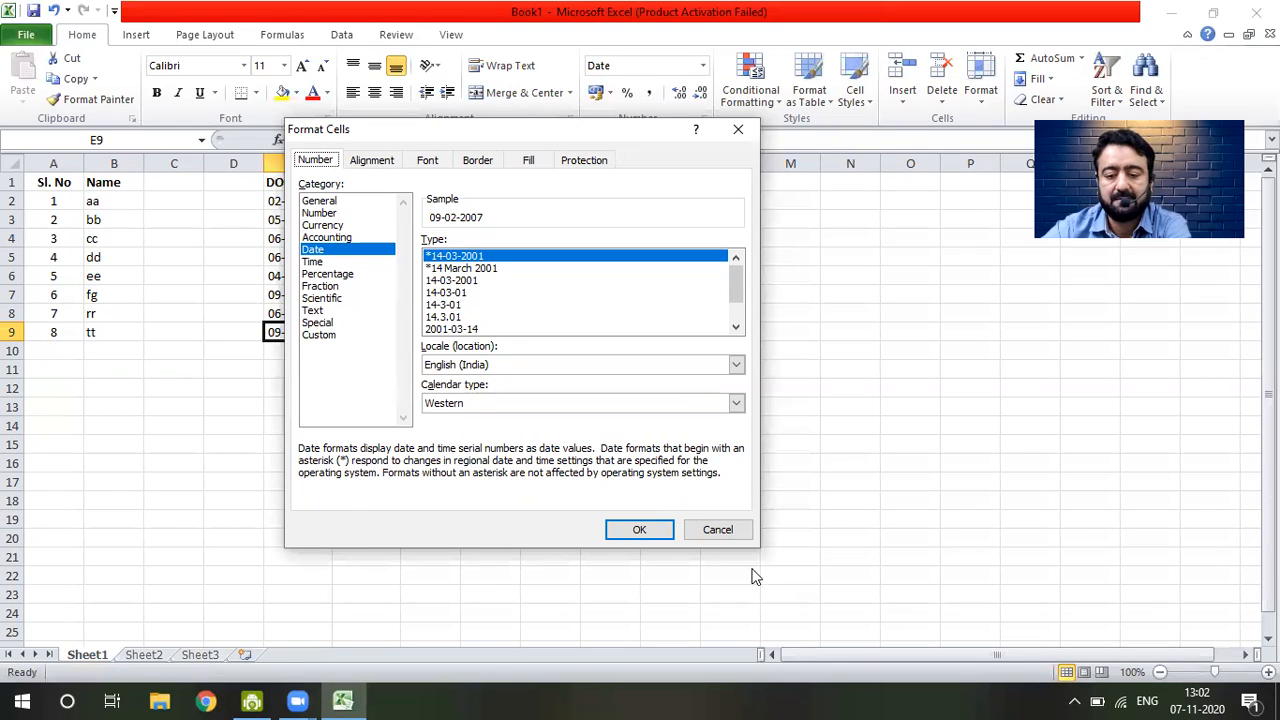
pyautogui.click(717, 530)
# - Change the number format of the last DOB cell, E9, from a date type to Text
pyautogui.click(1268, 672)
pyautogui.click(1268, 672)
pyautogui.click(1268, 672)
pyautogui.click(1268, 672)
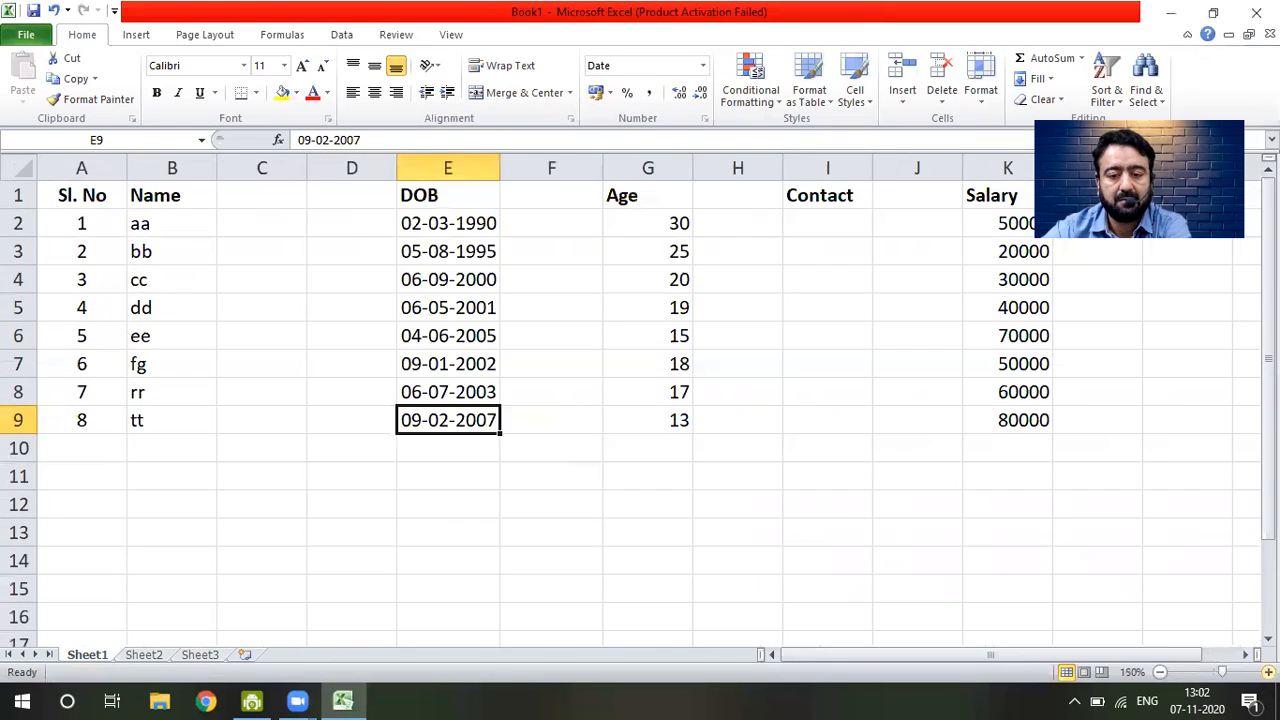
pyautogui.rightClick(452, 422)
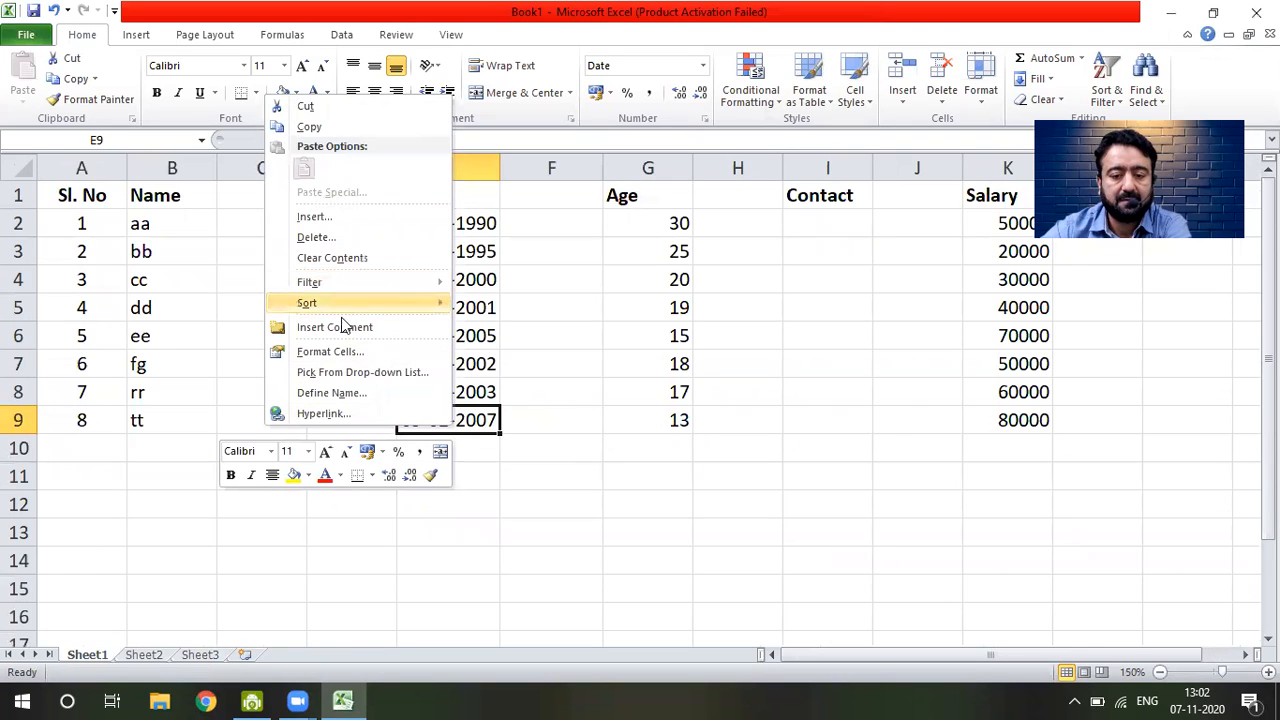
pyautogui.click(350, 357)
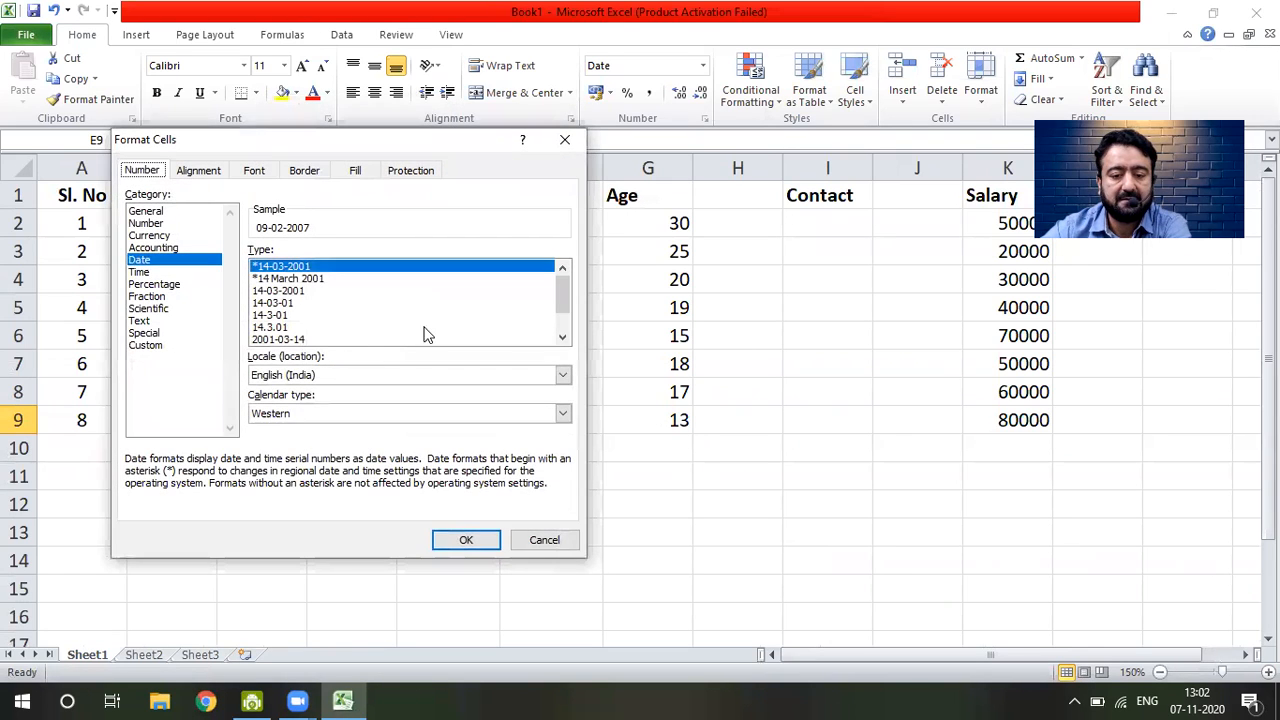
pyautogui.moveTo(565, 305); pyautogui.dragTo(565, 328)
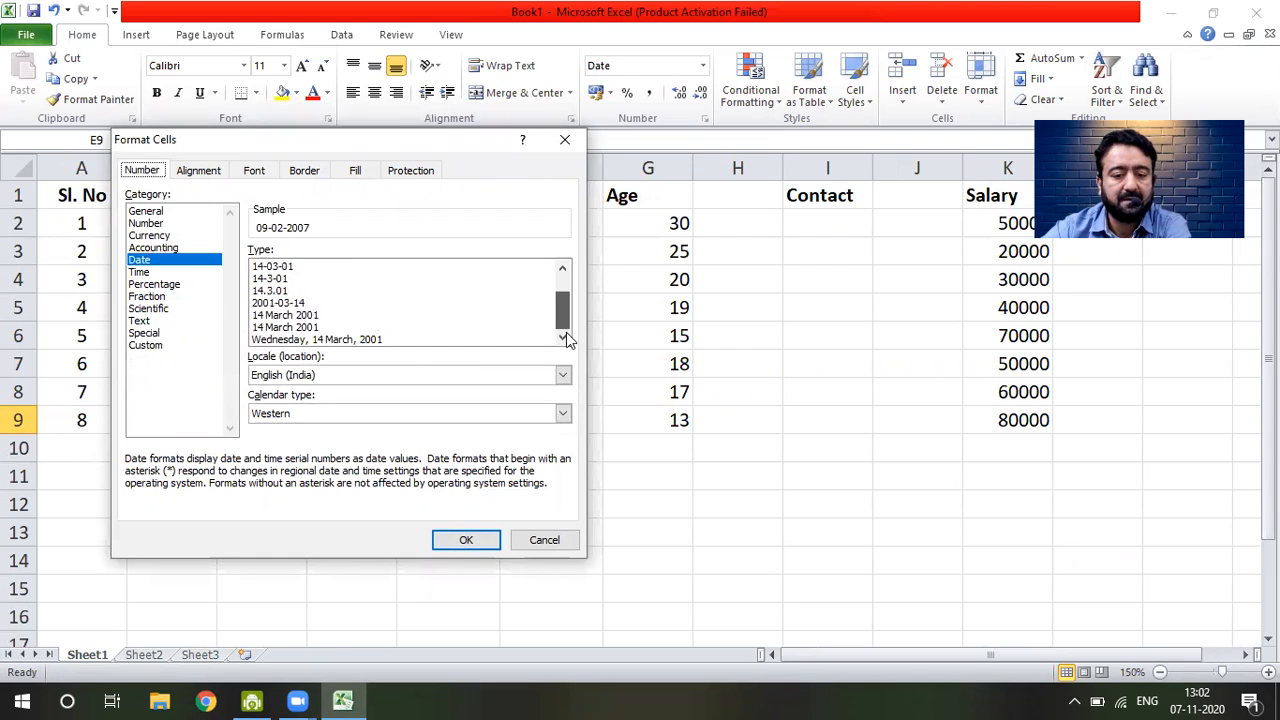
pyautogui.scroll(1, 567, 340)
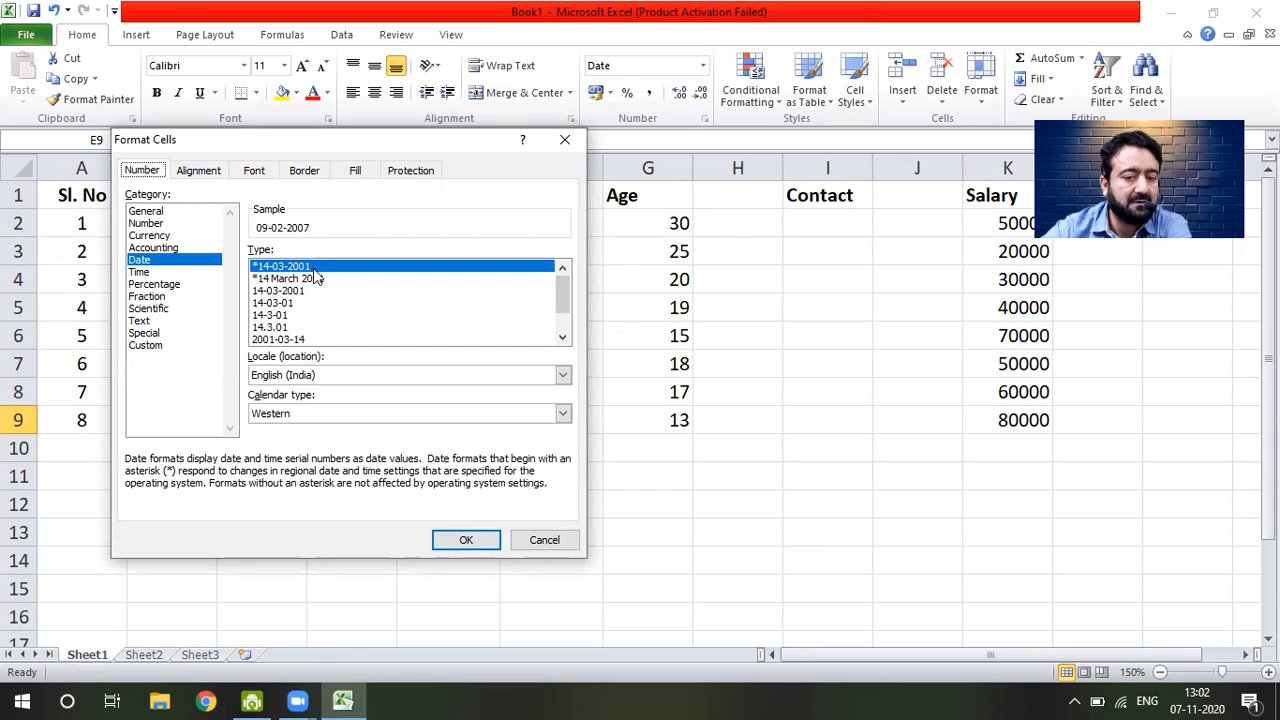
pyautogui.click(145, 322)
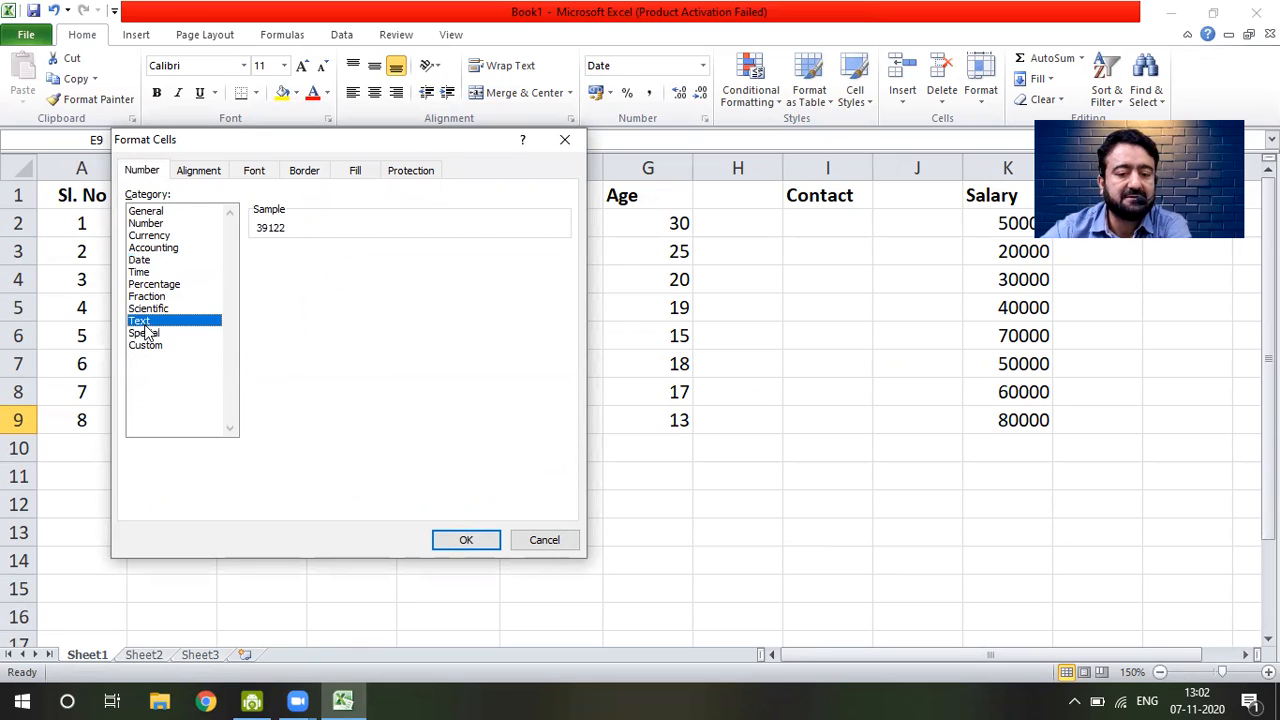
pyautogui.click(466, 540)
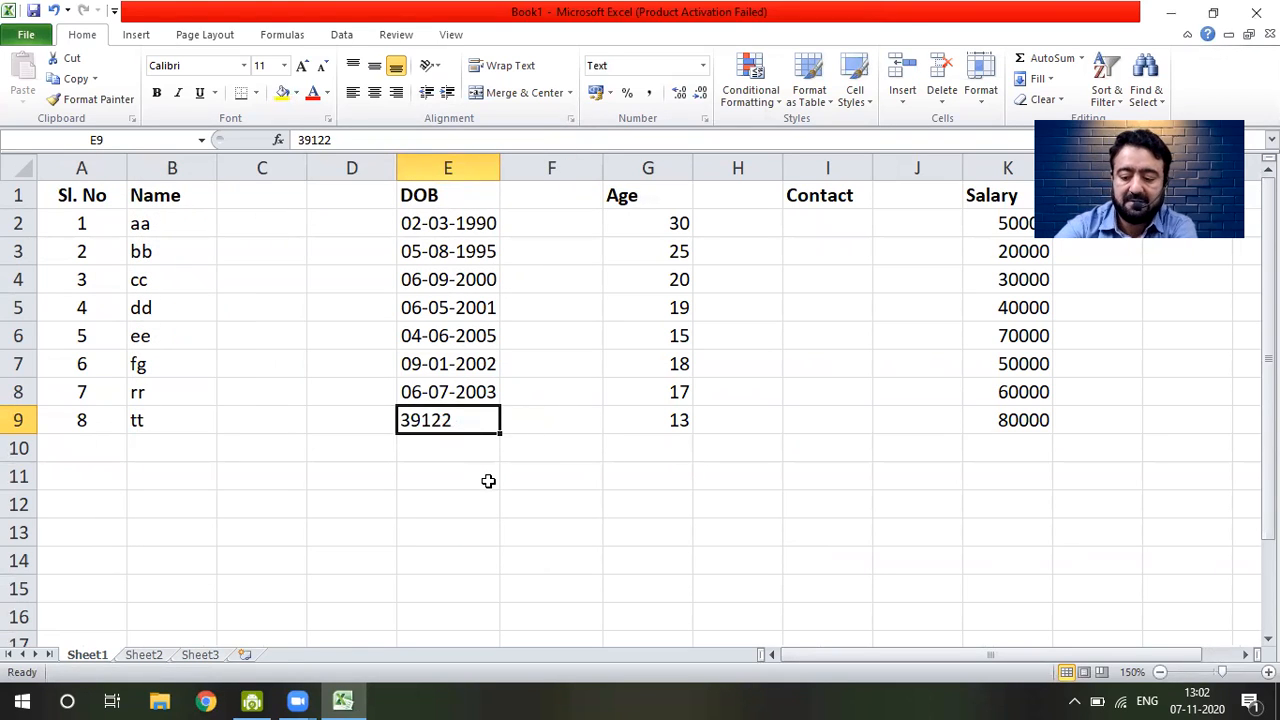
# - Enter the same short slash-separated date in the Text-formatted cell E9 and in the General-formatted cell E10 below it
pyautogui.write('2/2/')
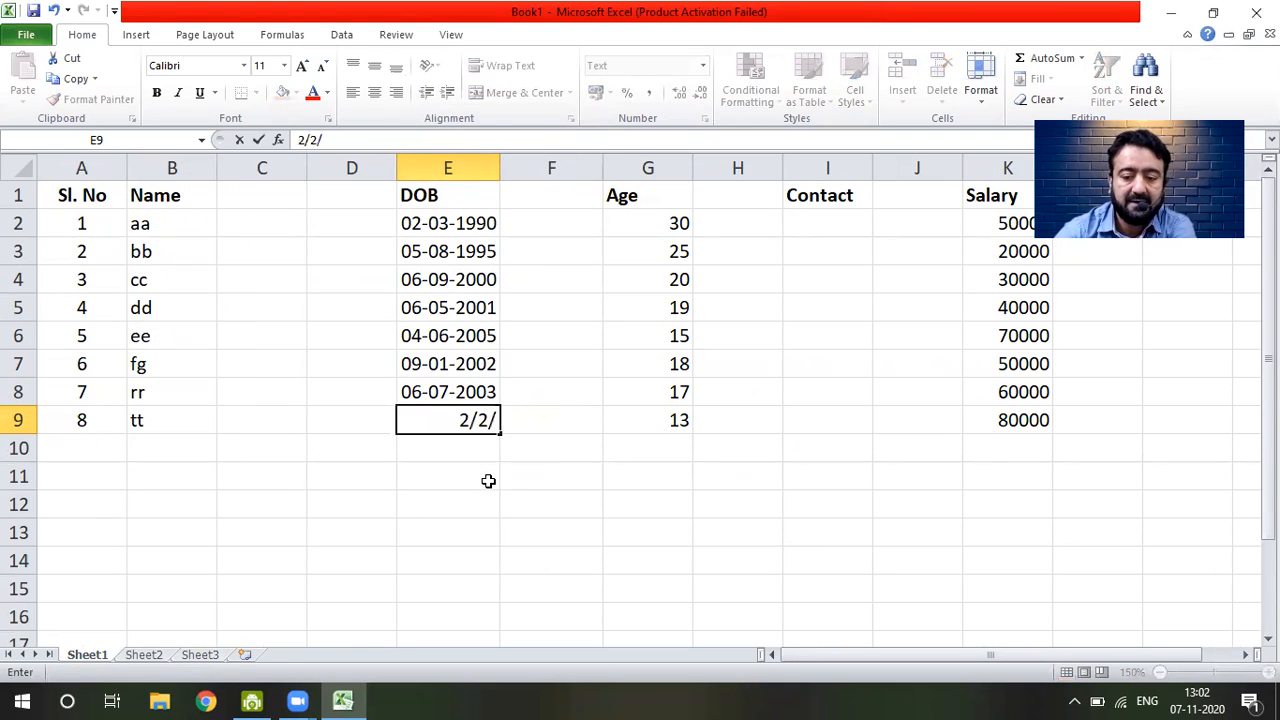
pyautogui.write('20')
pyautogui.press('Return')
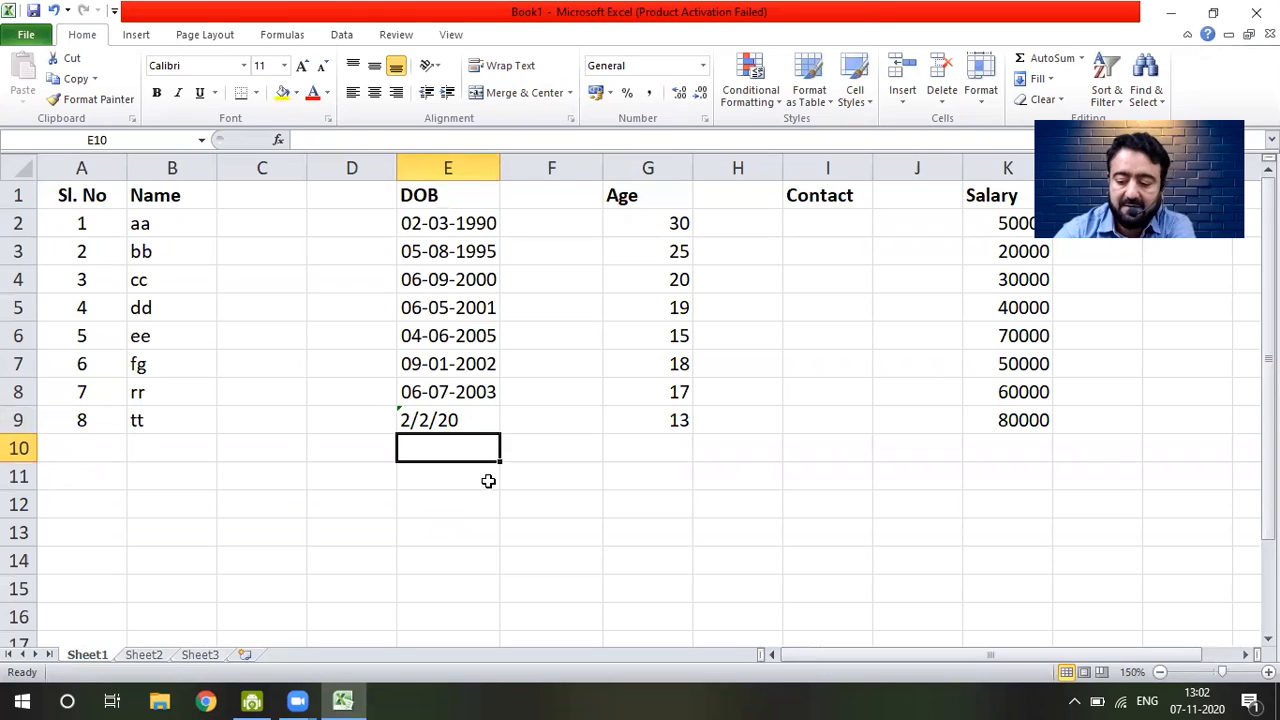
pyautogui.write('2/2/')
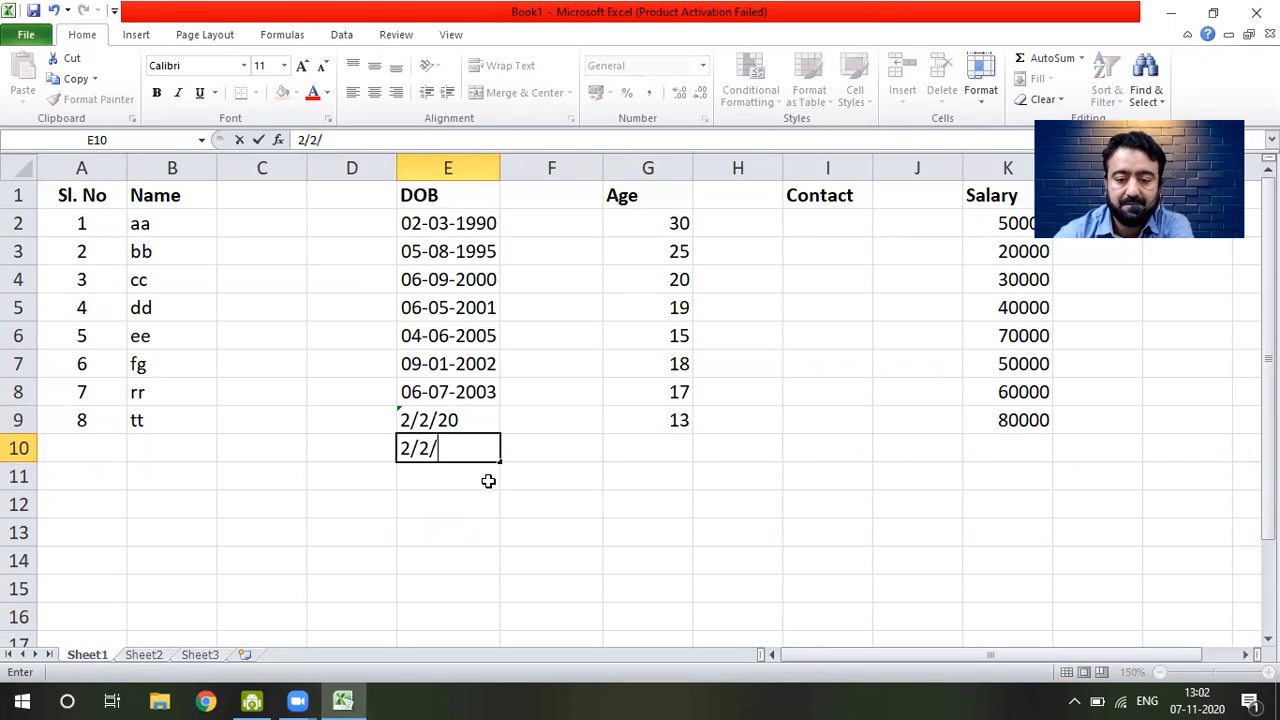
pyautogui.write('20')
pyautogui.press('Return')
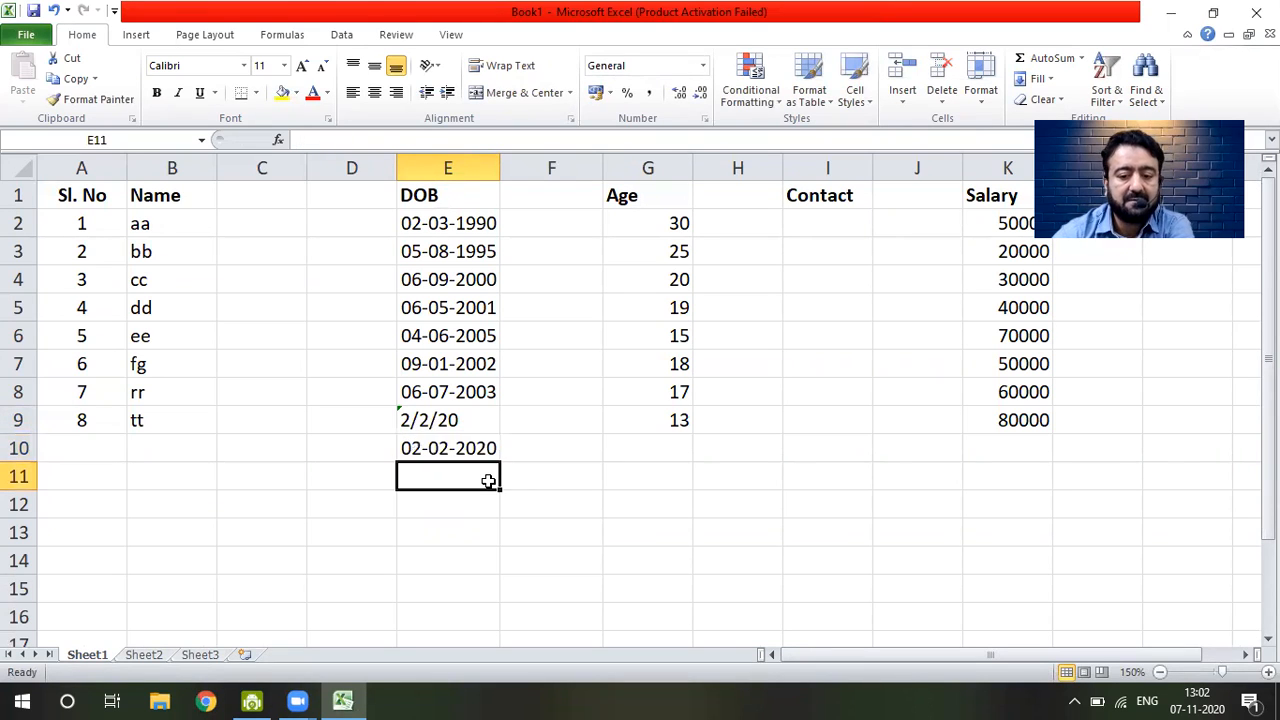
pyautogui.press('Up')
pyautogui.press('Up')
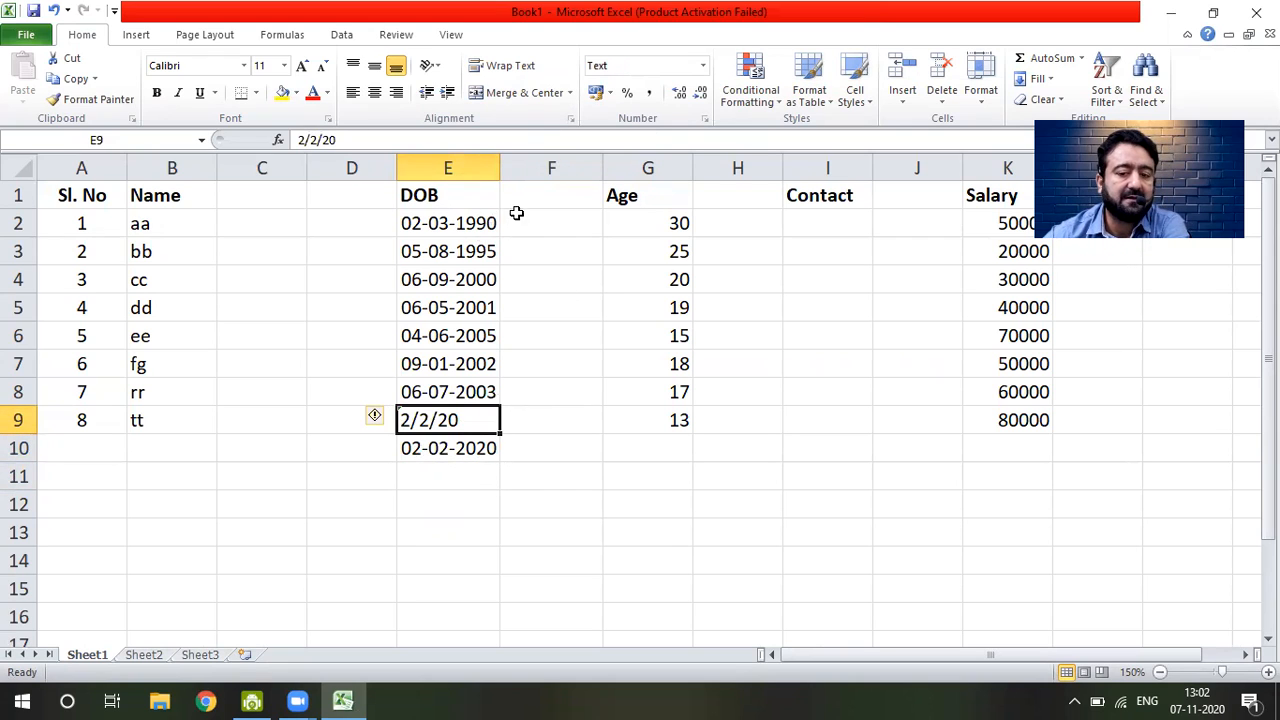
# - Set the number format of the whole DOB column to Text and clear the entries in E2:E10
pyautogui.click(452, 167)
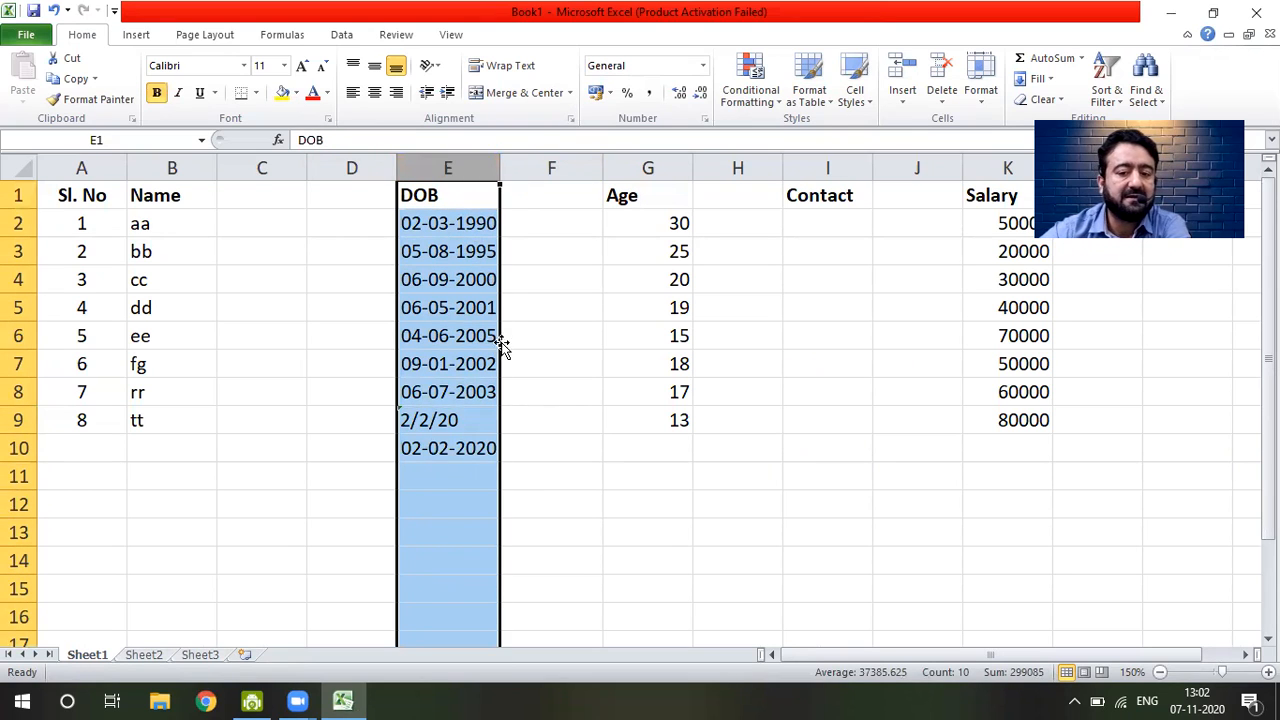
pyautogui.rightClick(453, 251)
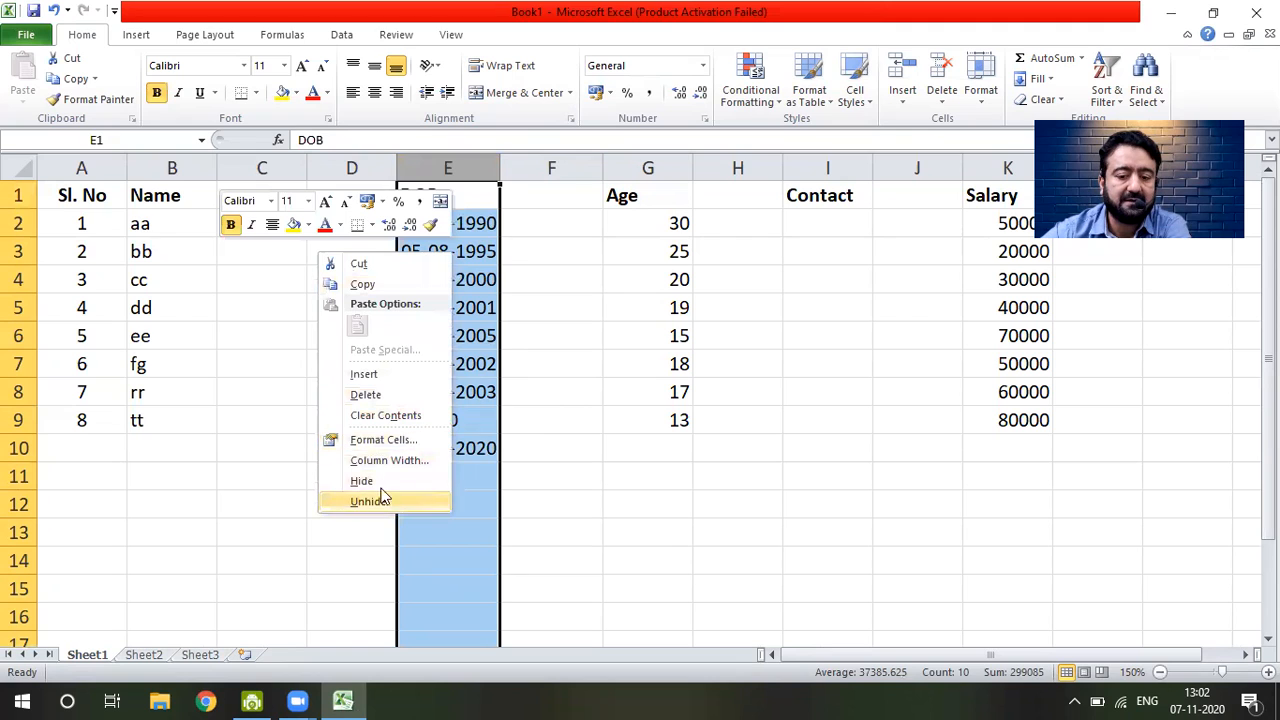
pyautogui.click(385, 440)
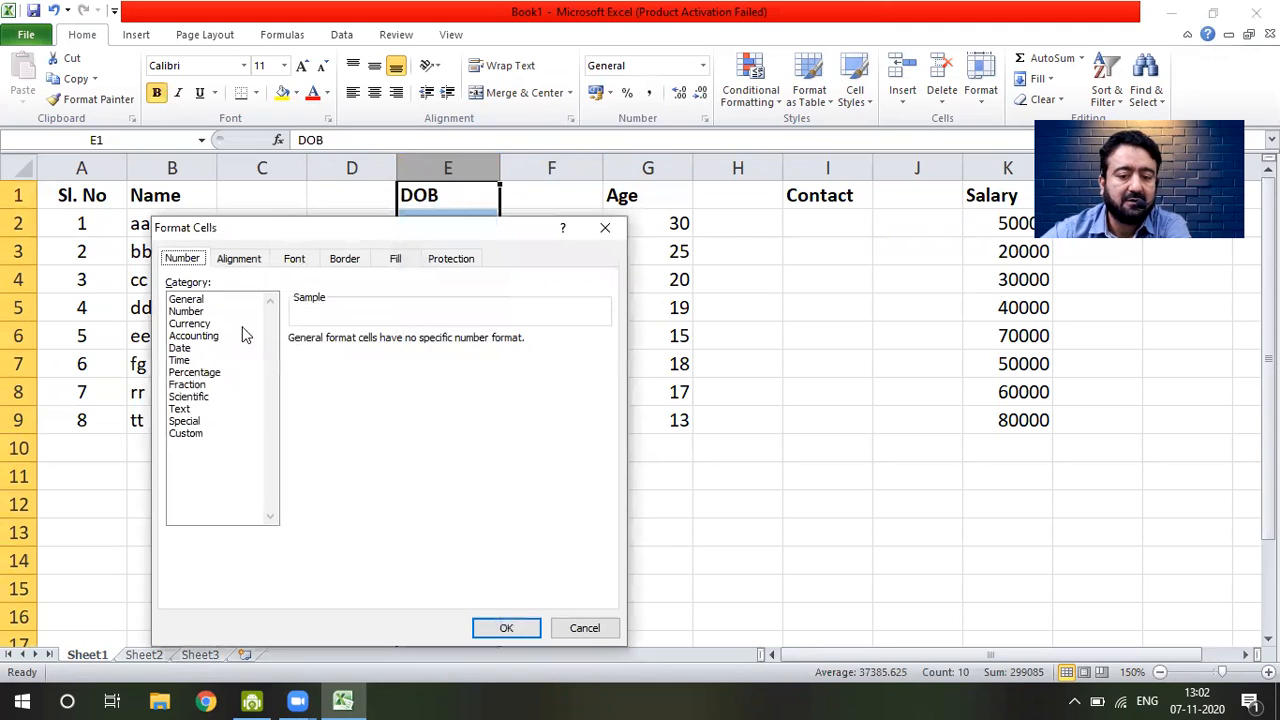
pyautogui.click(182, 409)
pyautogui.click(515, 627)
pyautogui.moveTo(455, 227); pyautogui.dragTo(443, 449)
pyautogui.press('Delete')
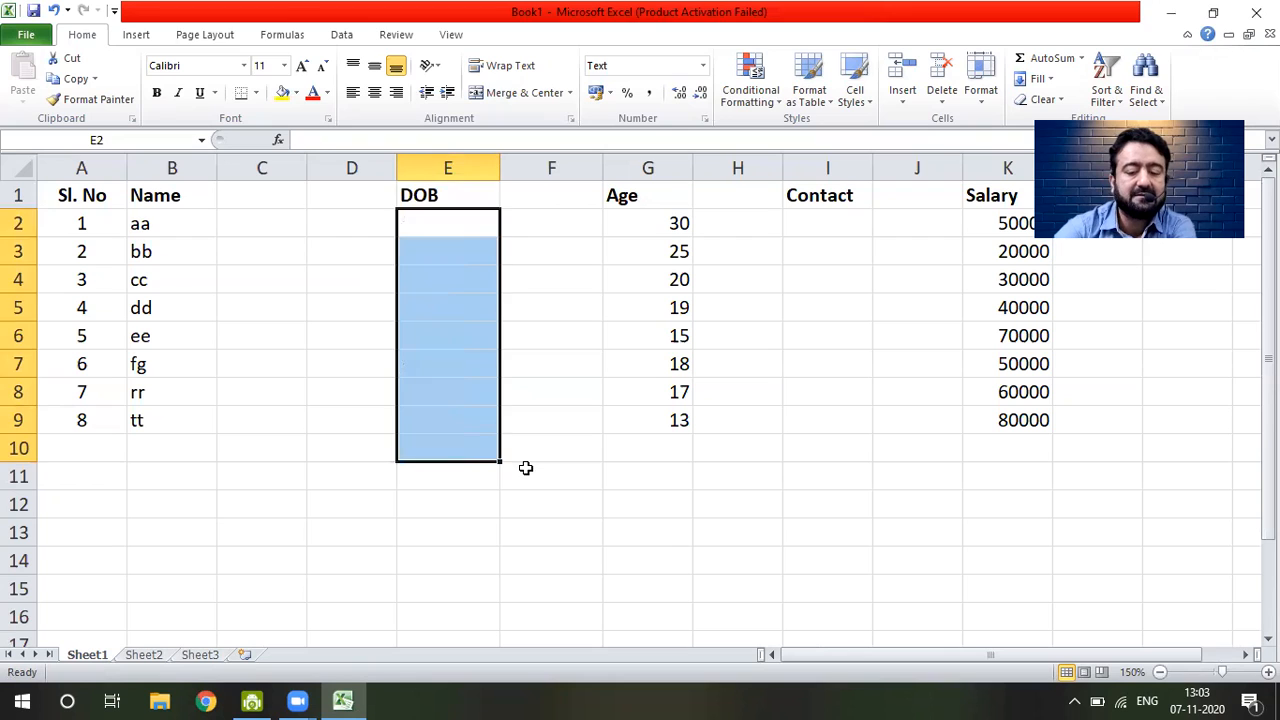
# - Enter sample short slash-separated dates in the Text-formatted DOB cells E2, E3 and E4
pyautogui.press('Up')
pyautogui.press('Down')
pyautogui.write('4/87')
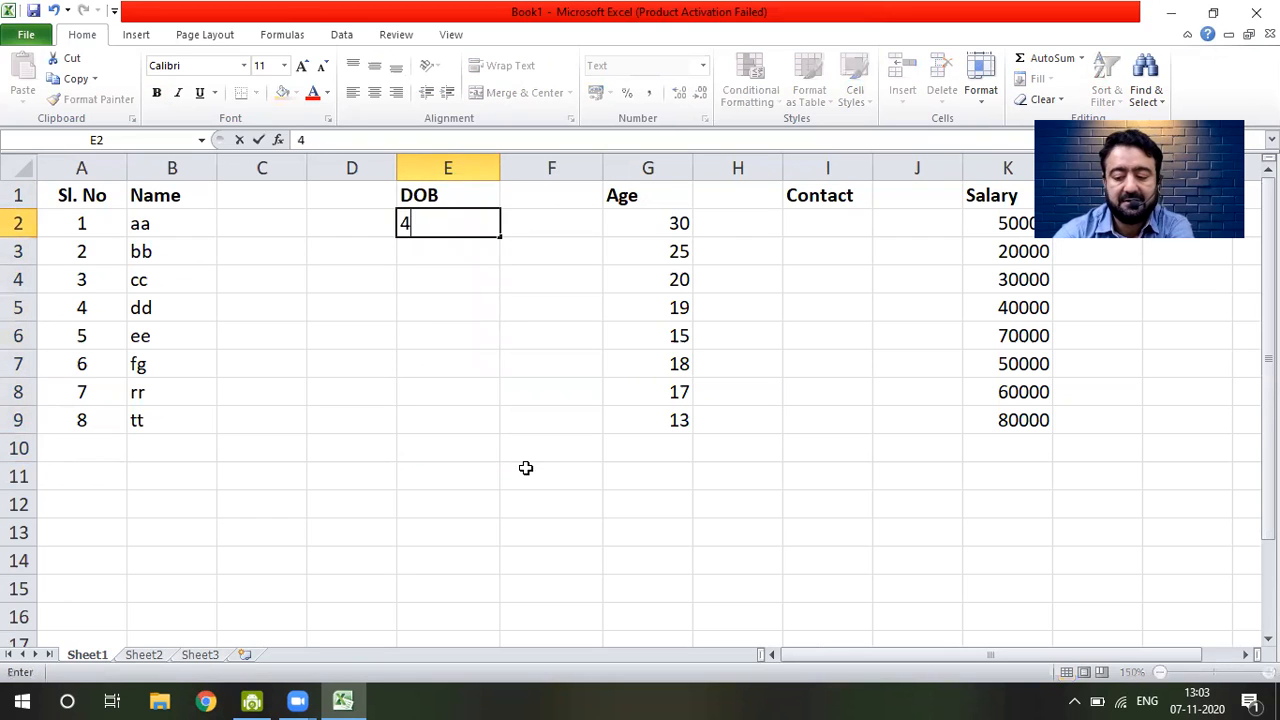
pyautogui.press('BackSpace')
pyautogui.press('BackSpace')
pyautogui.write('8/30')
pyautogui.press('Return')
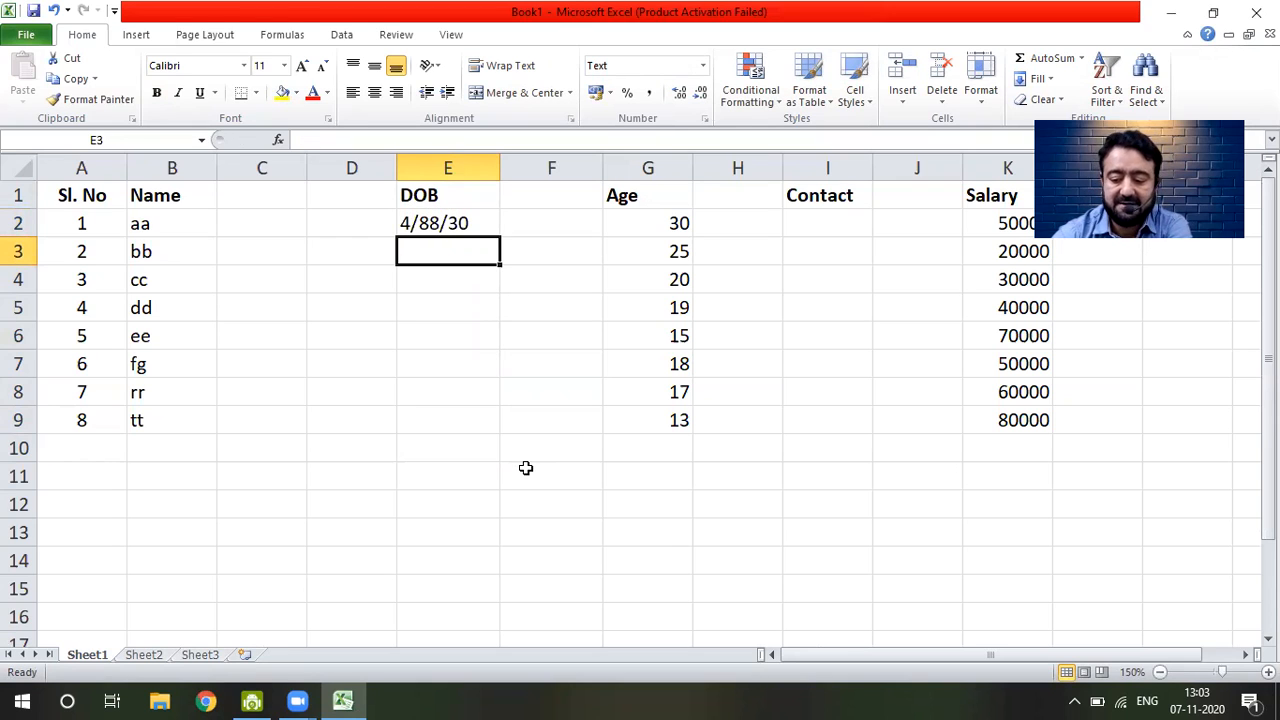
pyautogui.write('8/')
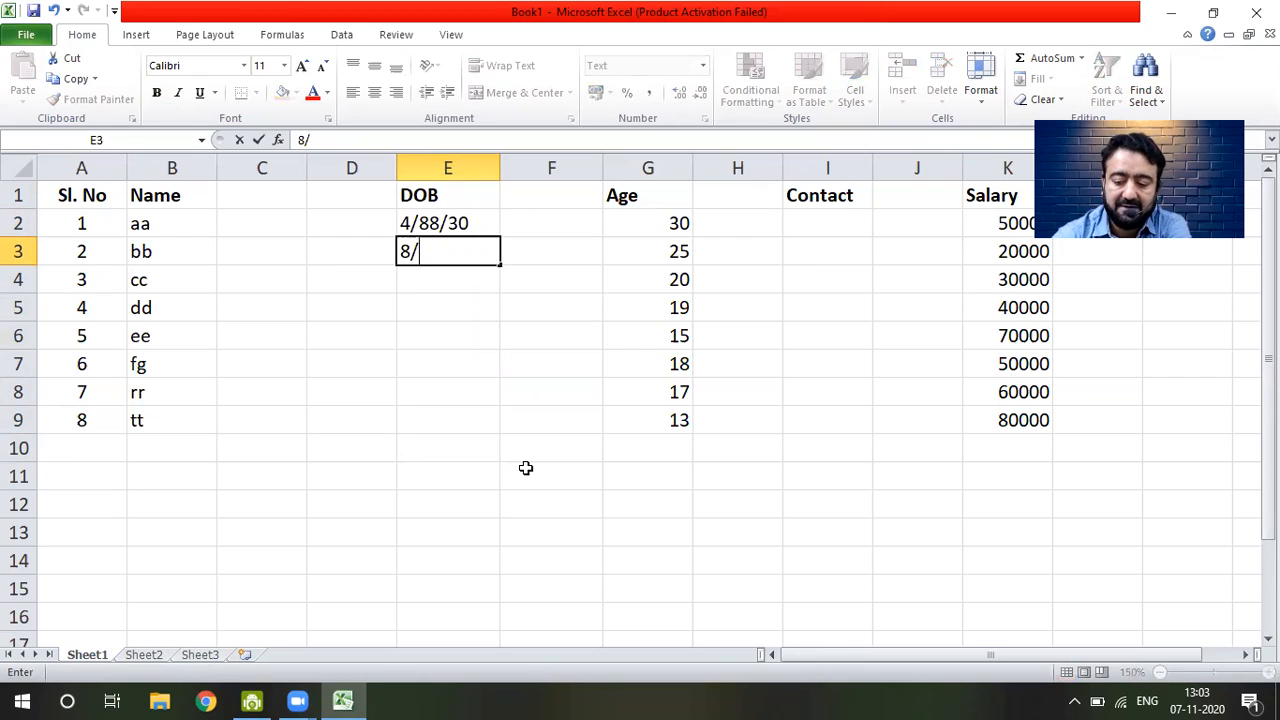
pyautogui.write('5/18')
pyautogui.press('Return')
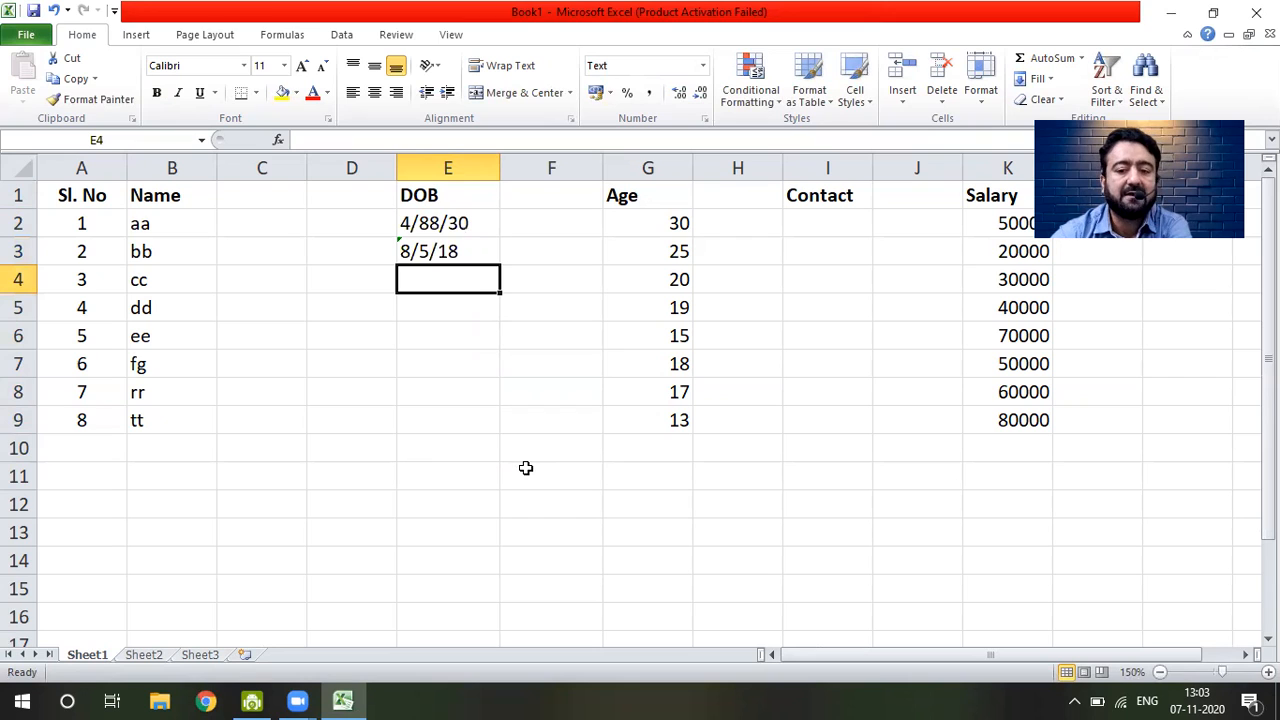
pyautogui.write('4/4/12')
pyautogui.press('Return')
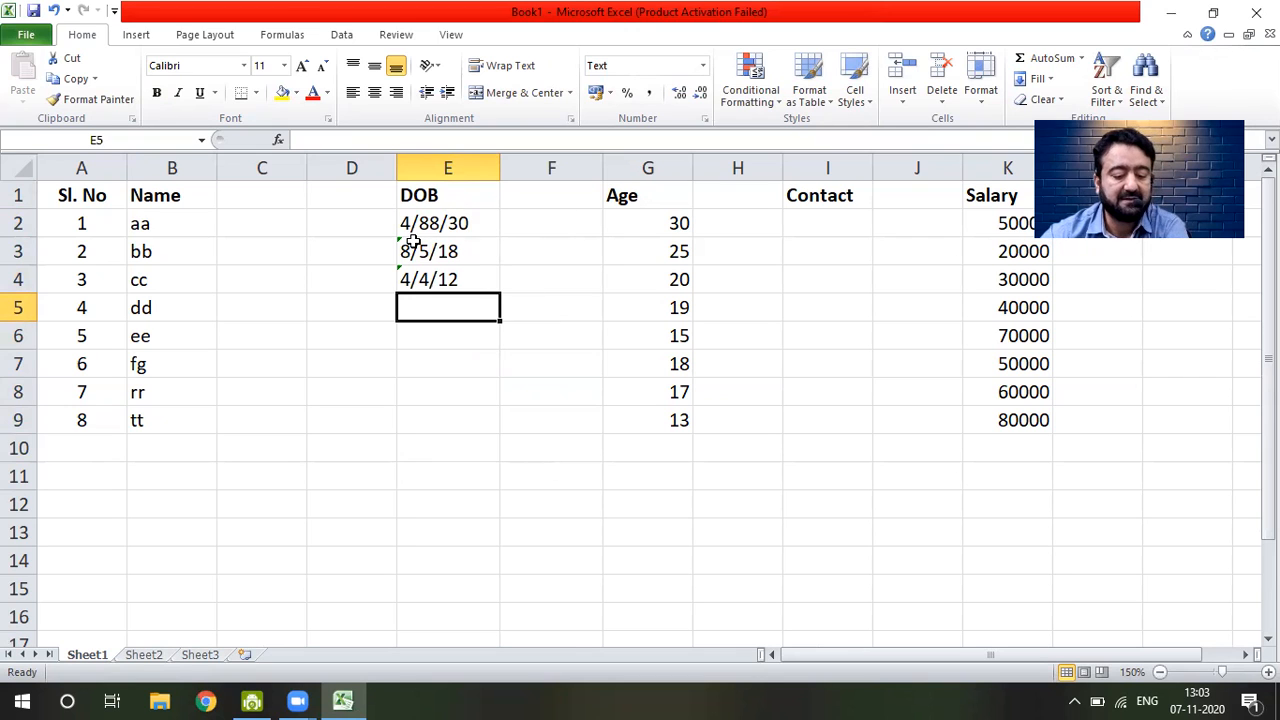
# - Change the number format of DOB cell E4 from Text to Date with the type *14 March 2001
pyautogui.click(447, 279)
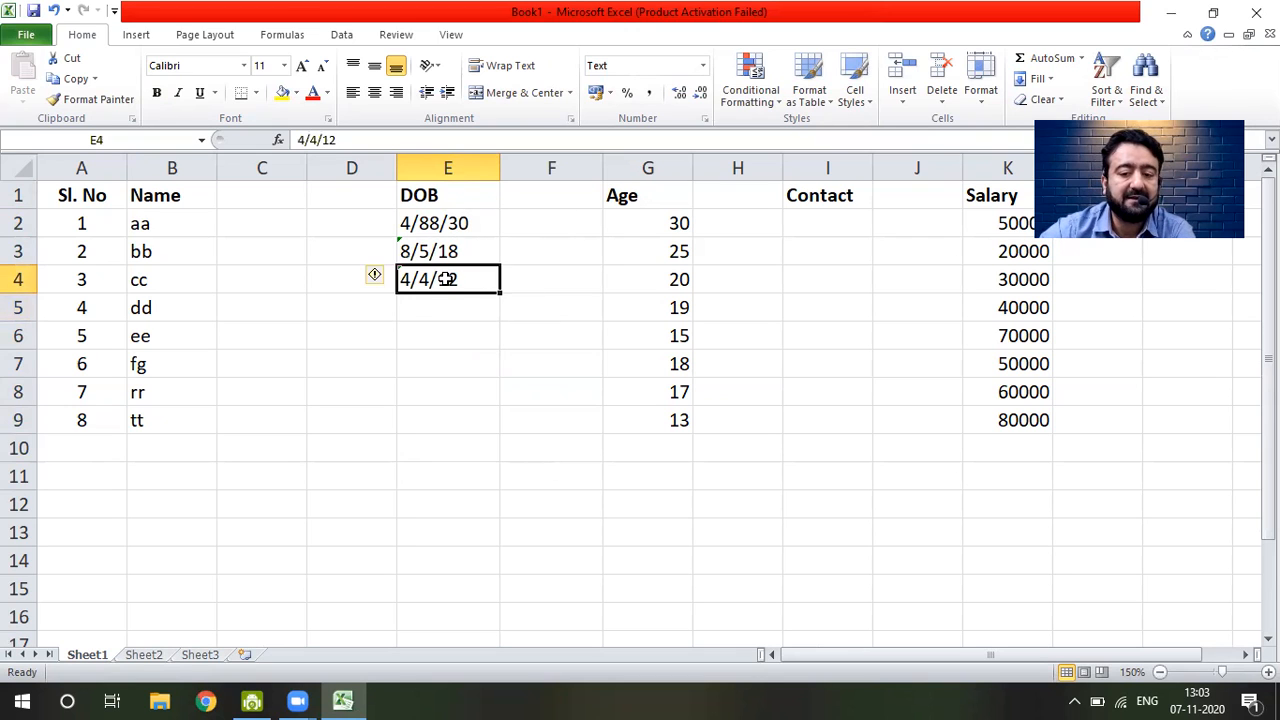
pyautogui.rightClick(447, 279)
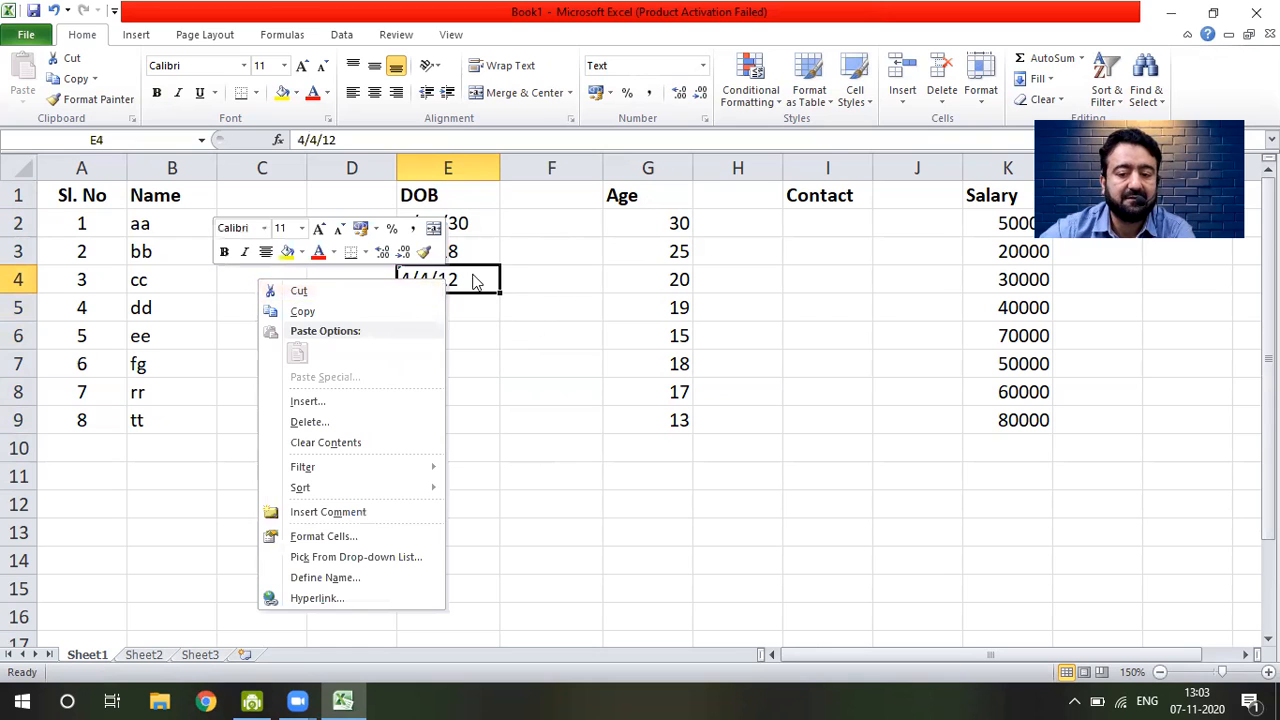
pyautogui.click(323, 536)
pyautogui.press('Escape')
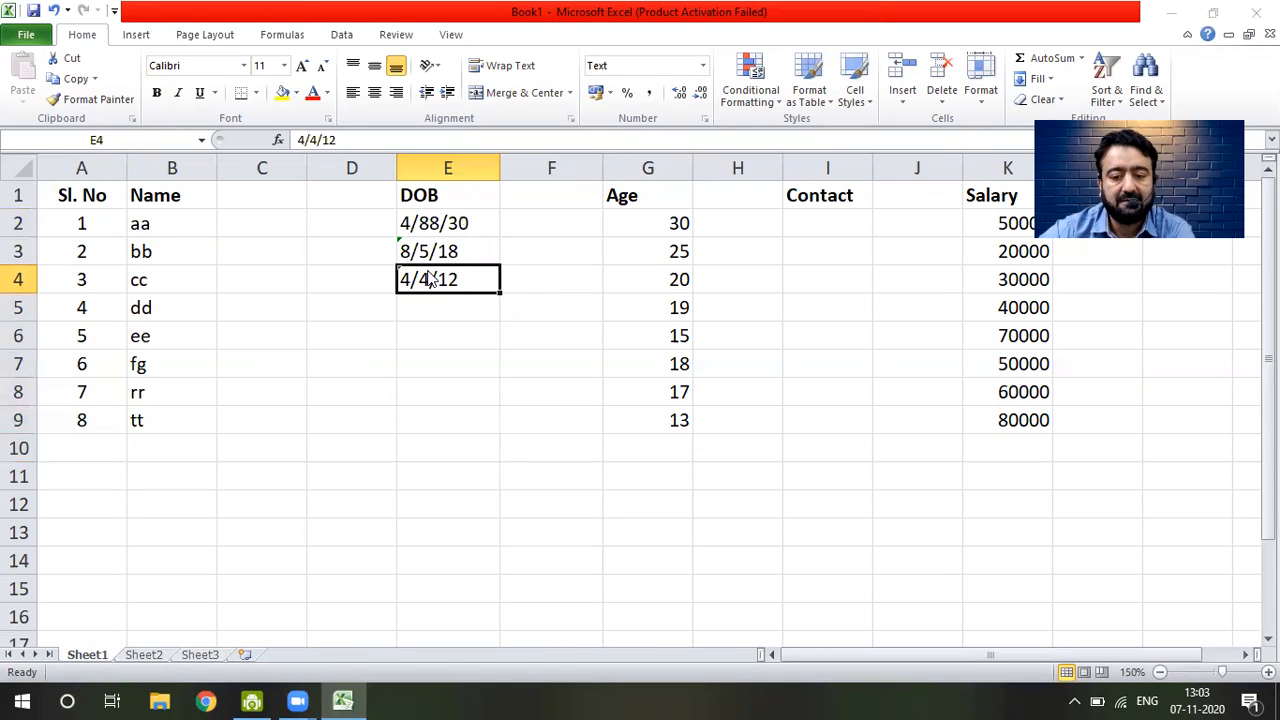
pyautogui.hotkey('ctrl', '1')
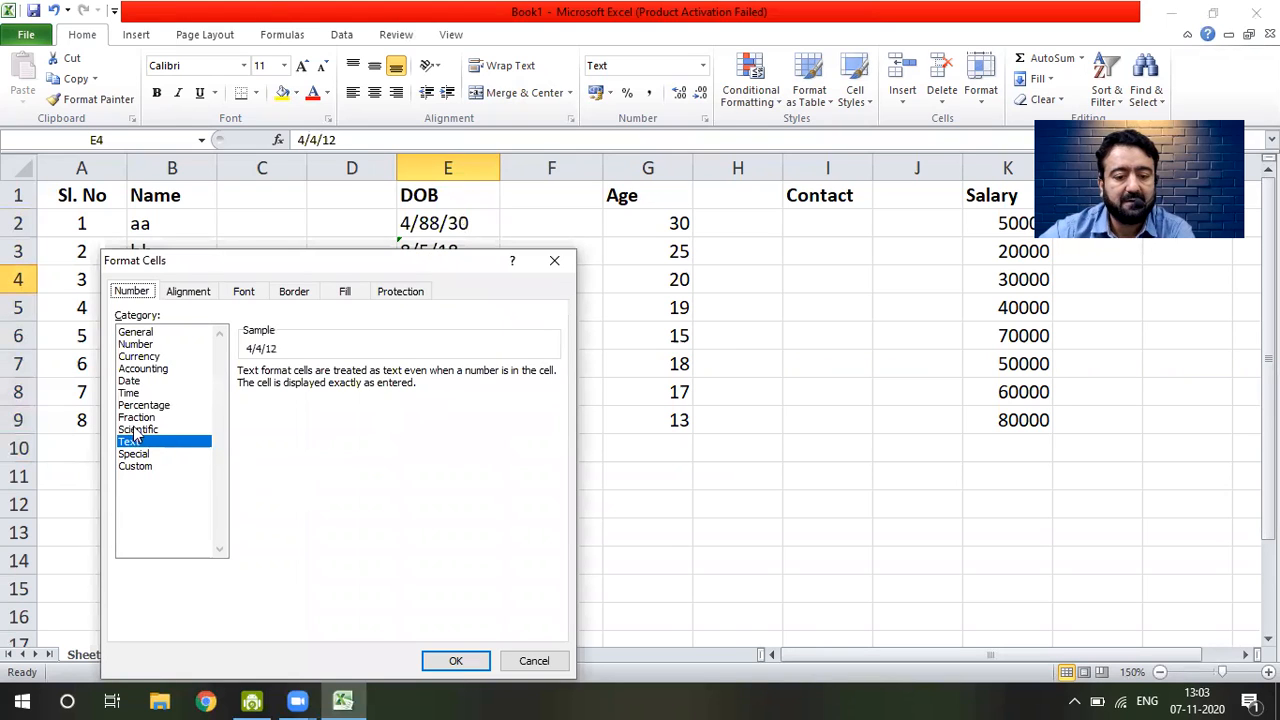
pyautogui.click(132, 382)
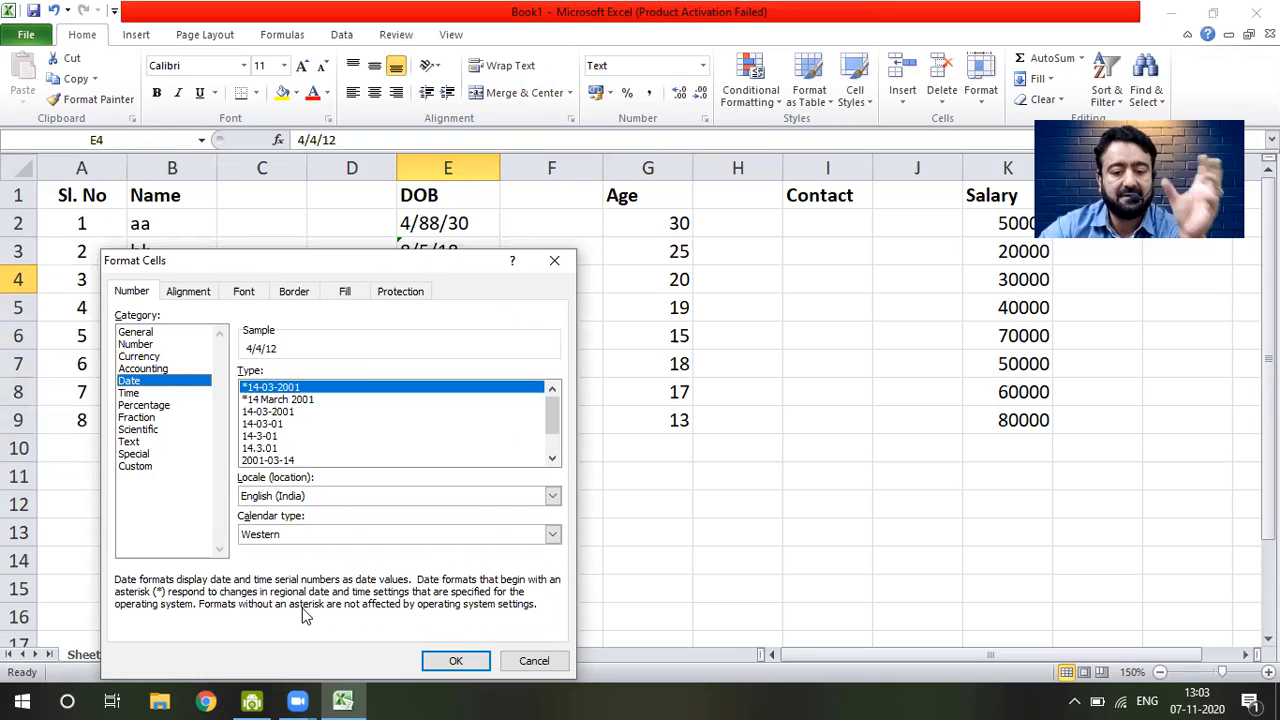
pyautogui.click(260, 412)
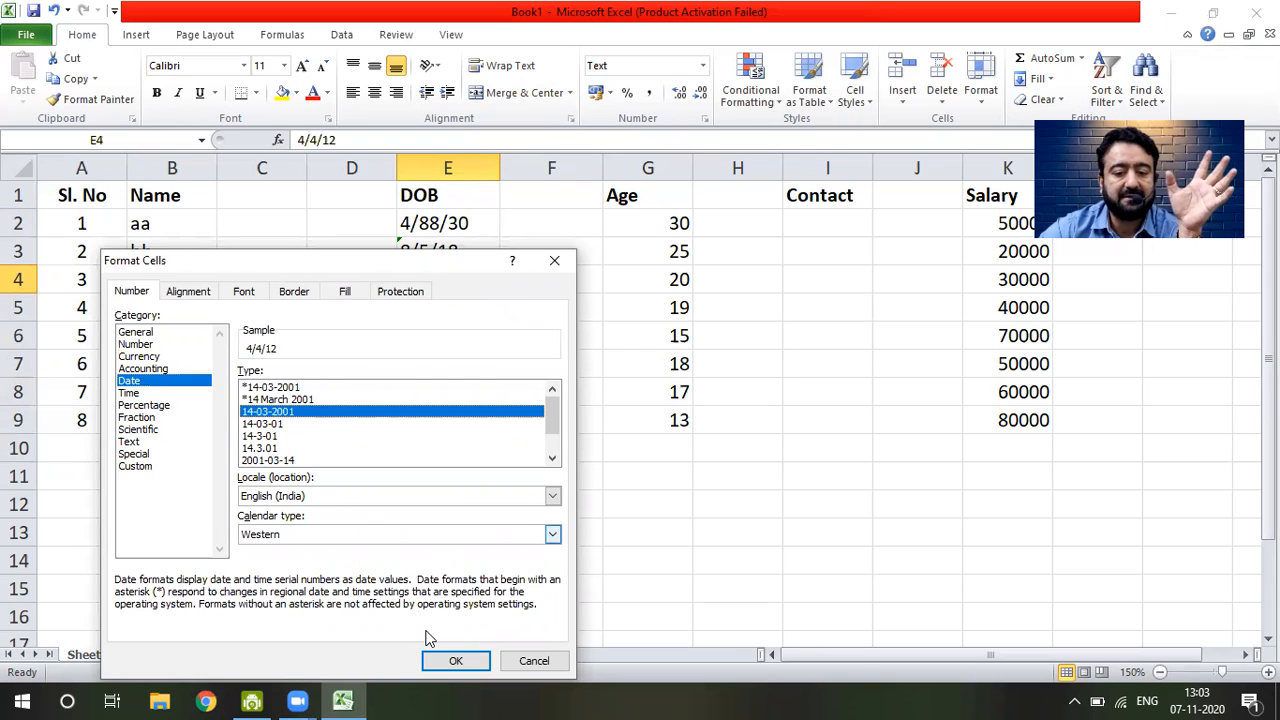
pyautogui.click(275, 400)
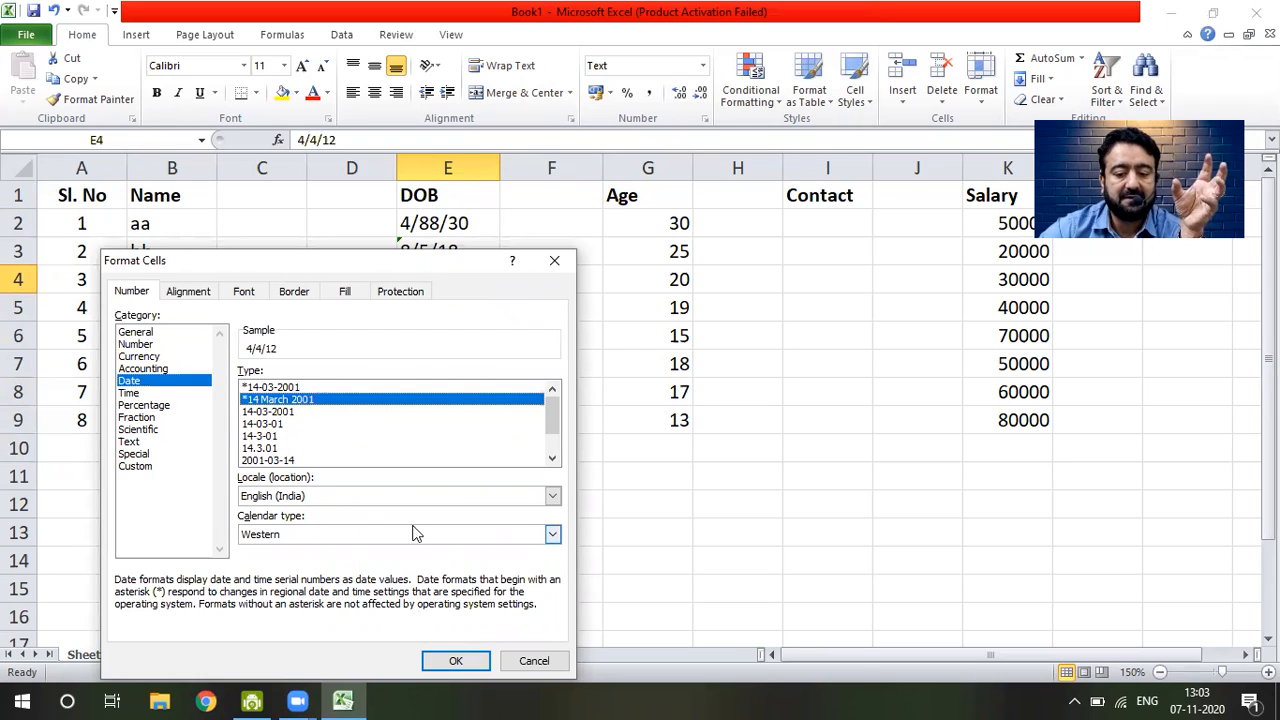
pyautogui.moveTo(480, 275); pyautogui.dragTo(548, 175)
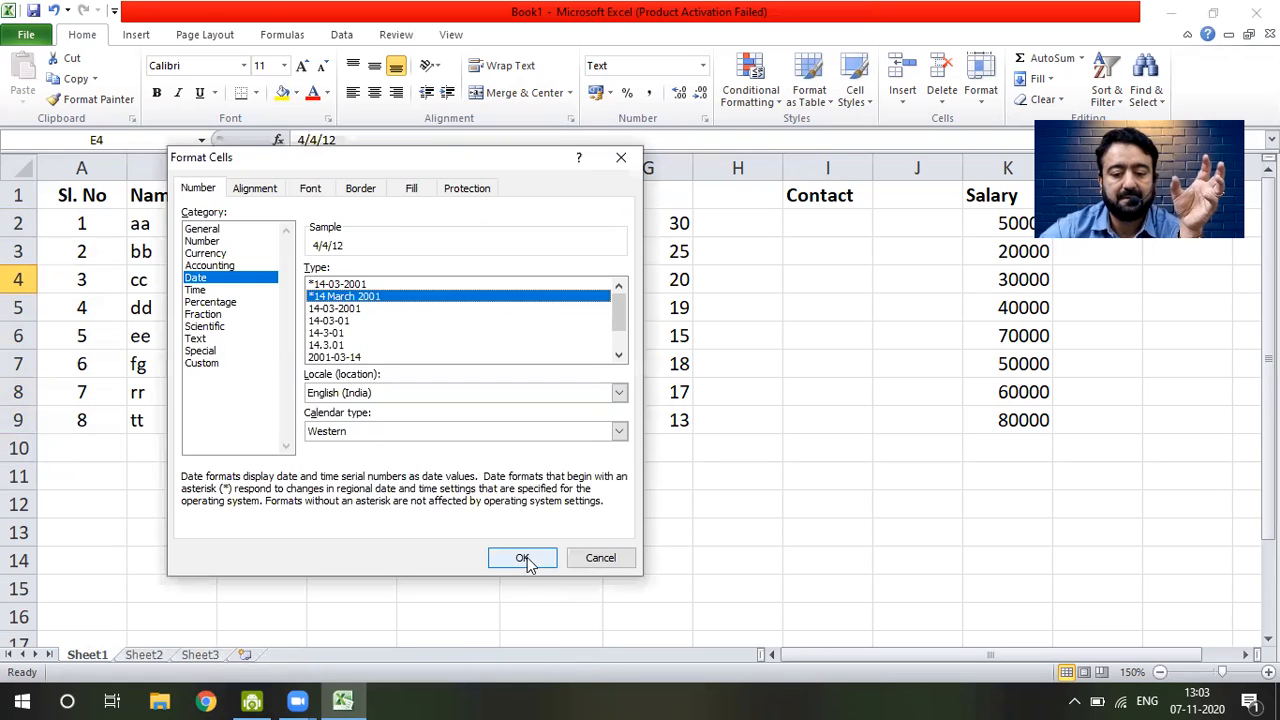
pyautogui.click(523, 558)
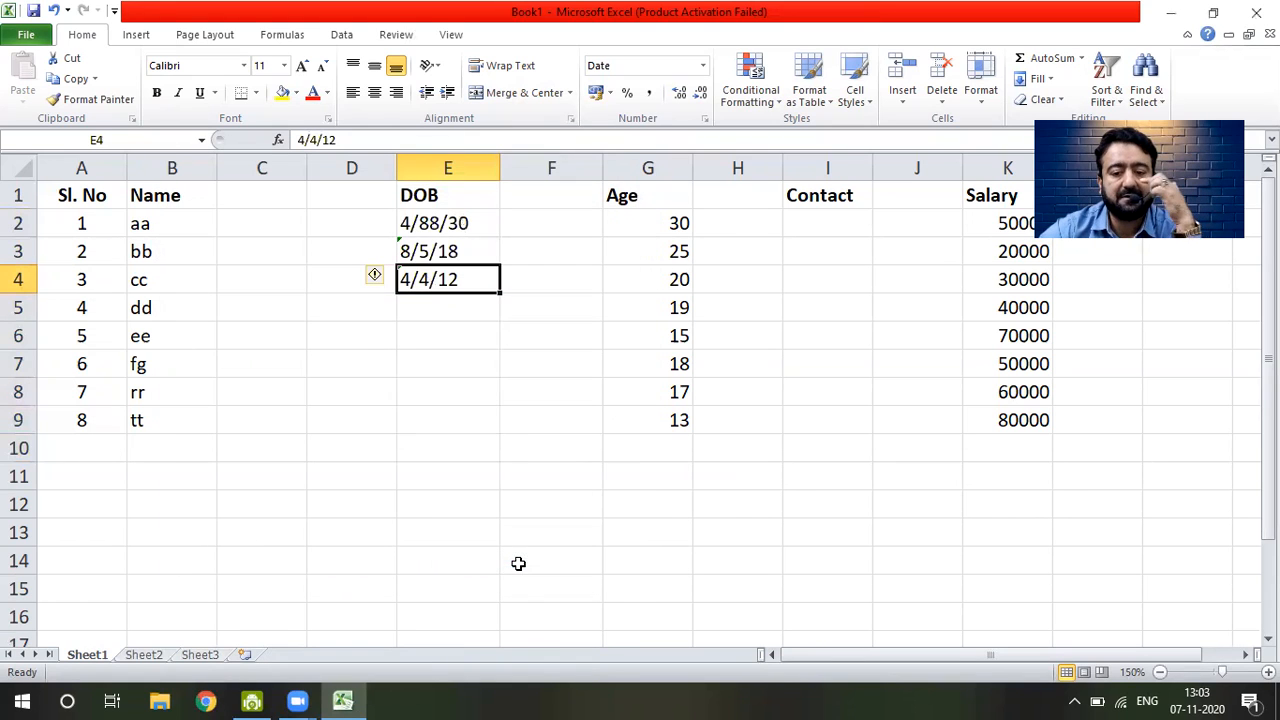
# - Check the date type set for cell E4 in Format Cells and close the dialog
pyautogui.rightClick(467, 287)
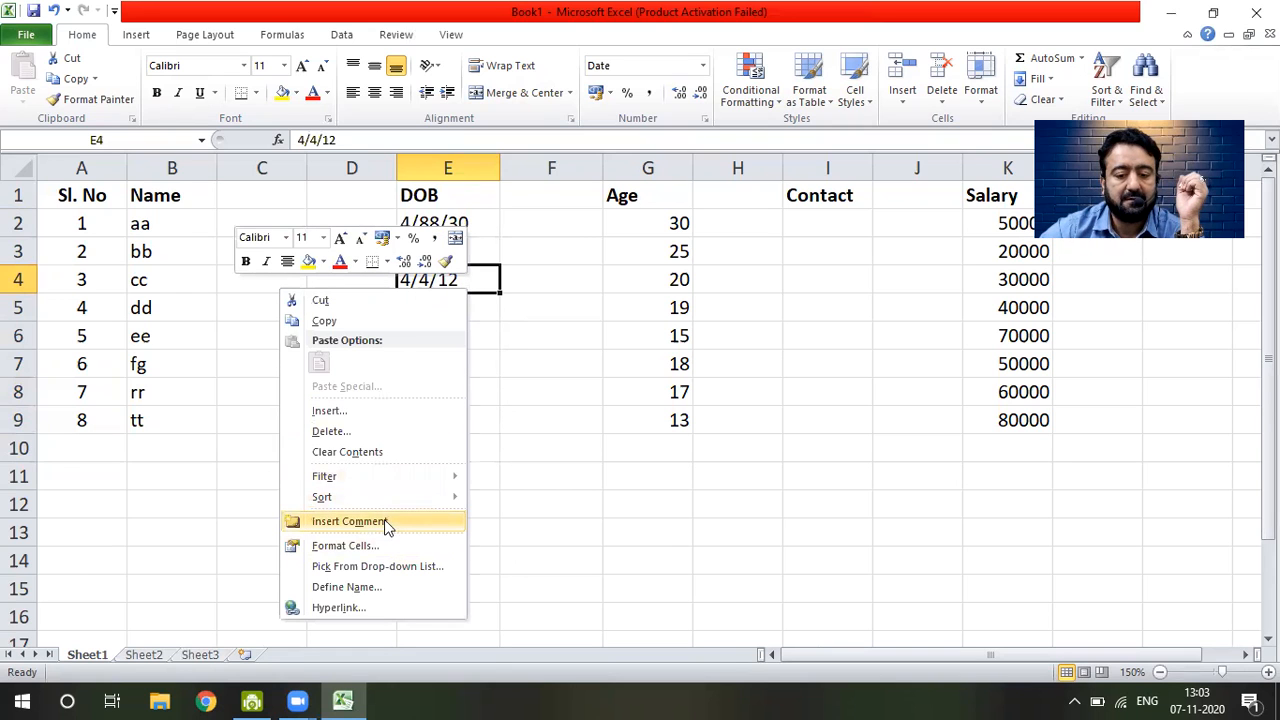
pyautogui.click(381, 548)
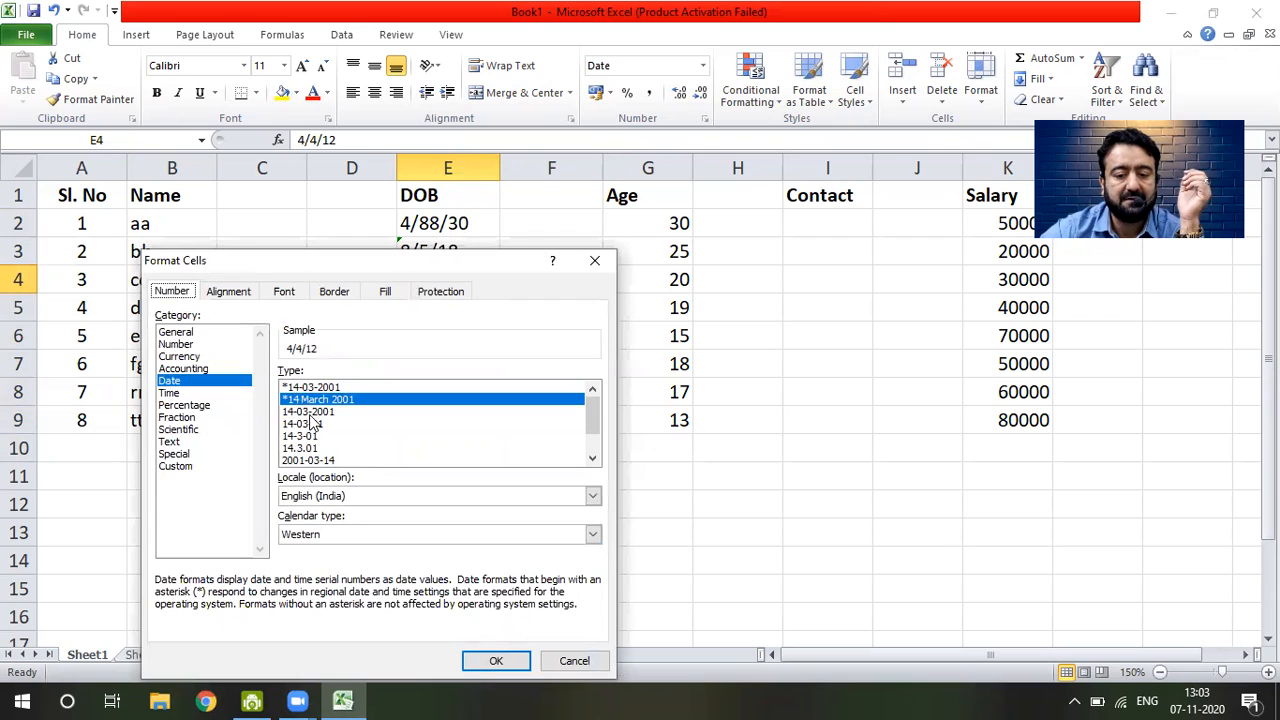
pyautogui.click(496, 660)
pyautogui.press('Return')
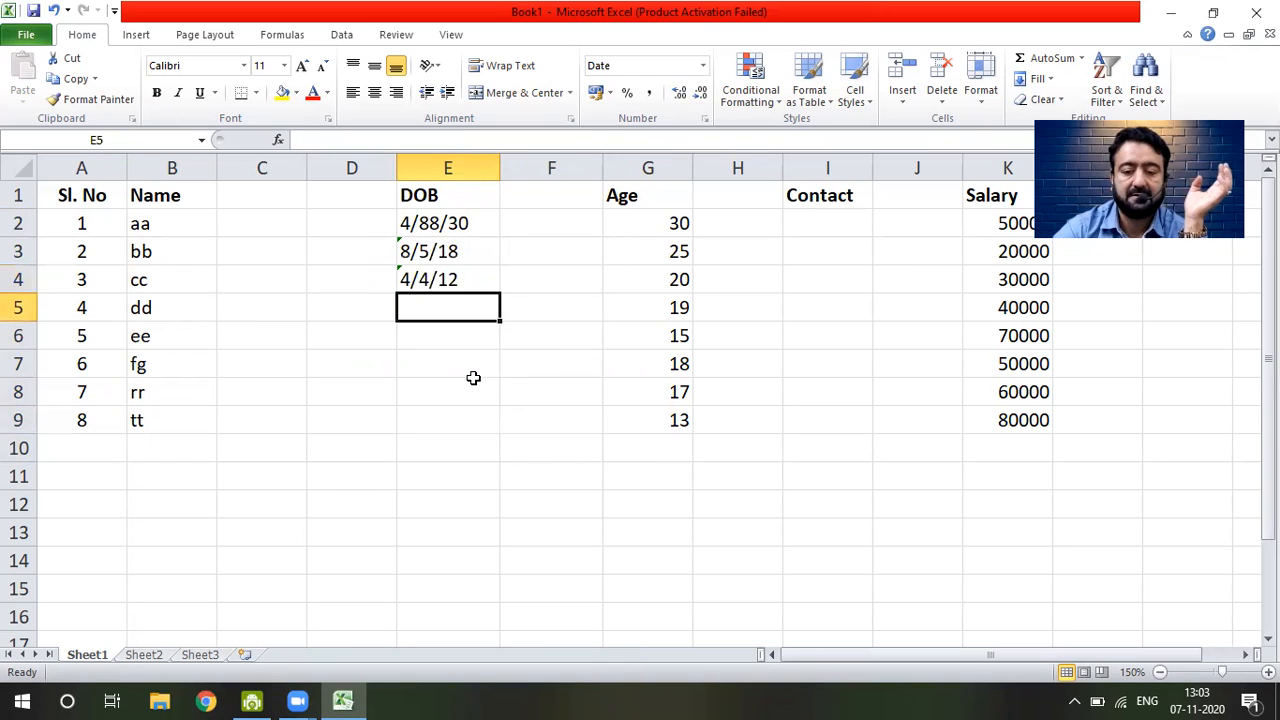
# - Replace the entry in Date-formatted cell E4 with a new short slash-separated date
pyautogui.press('Up')
pyautogui.write('4')
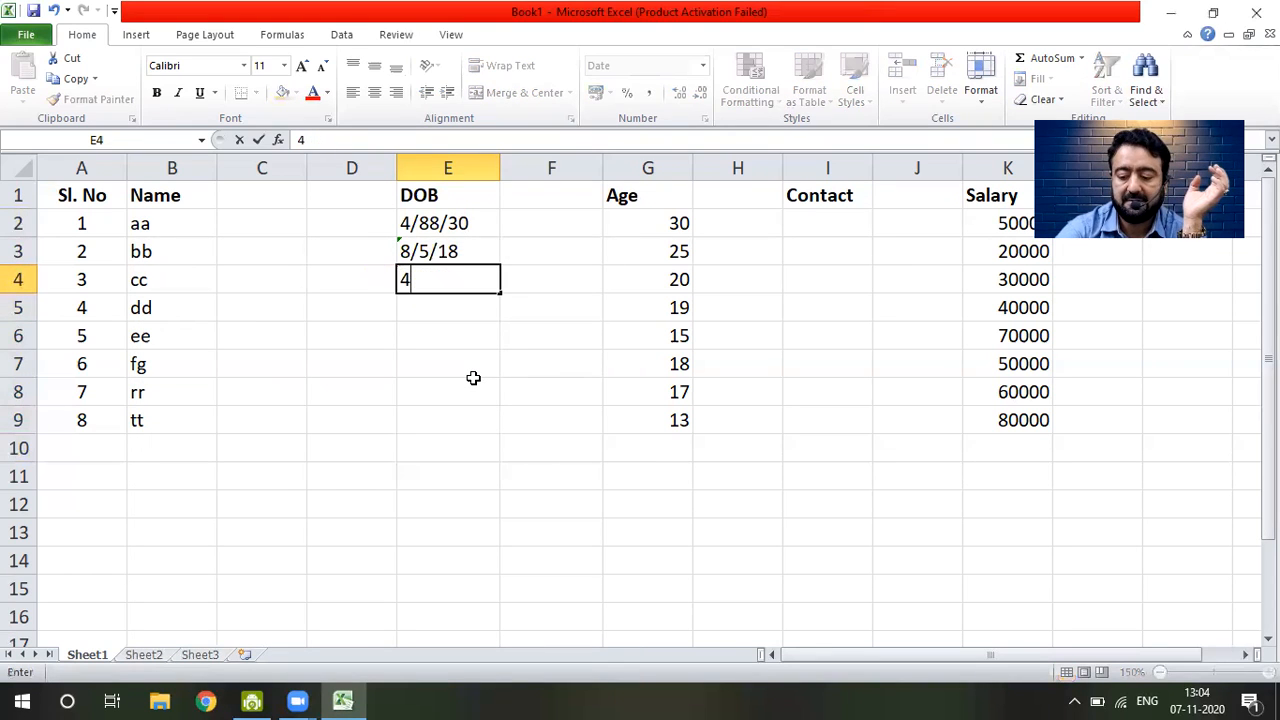
pyautogui.write('/8/20')
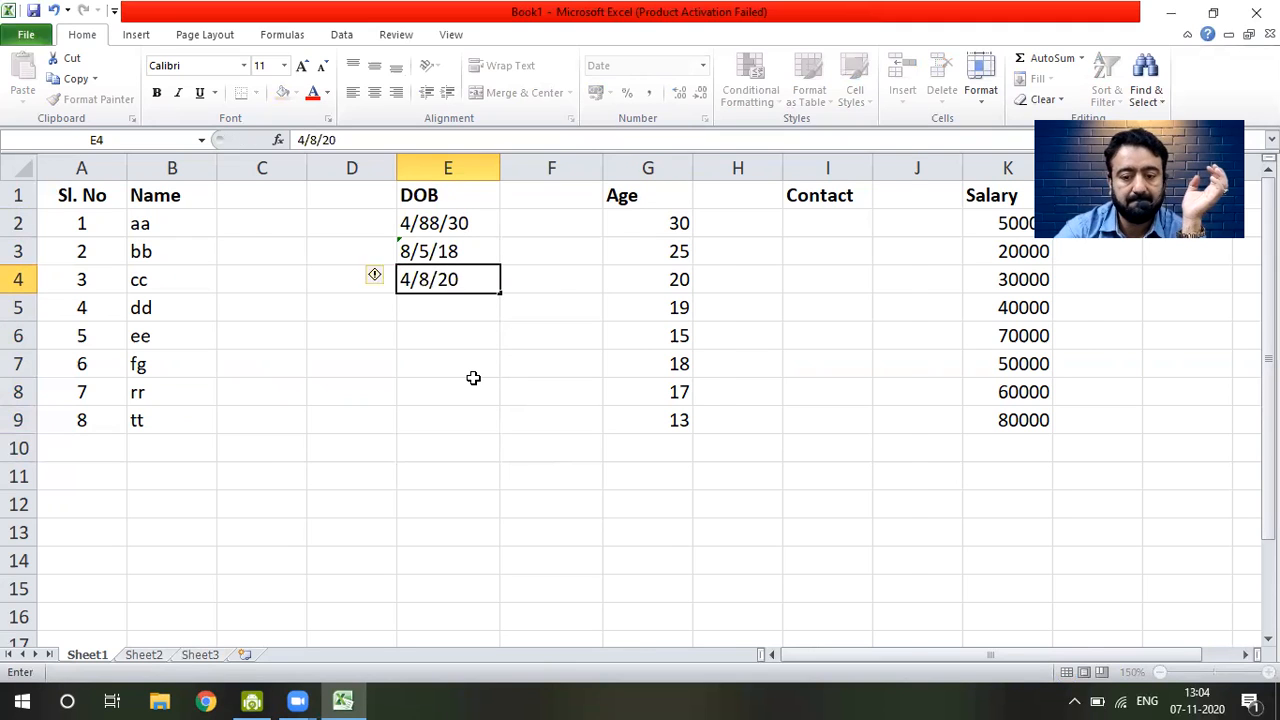
pyautogui.press('Return')
pyautogui.press('Up')
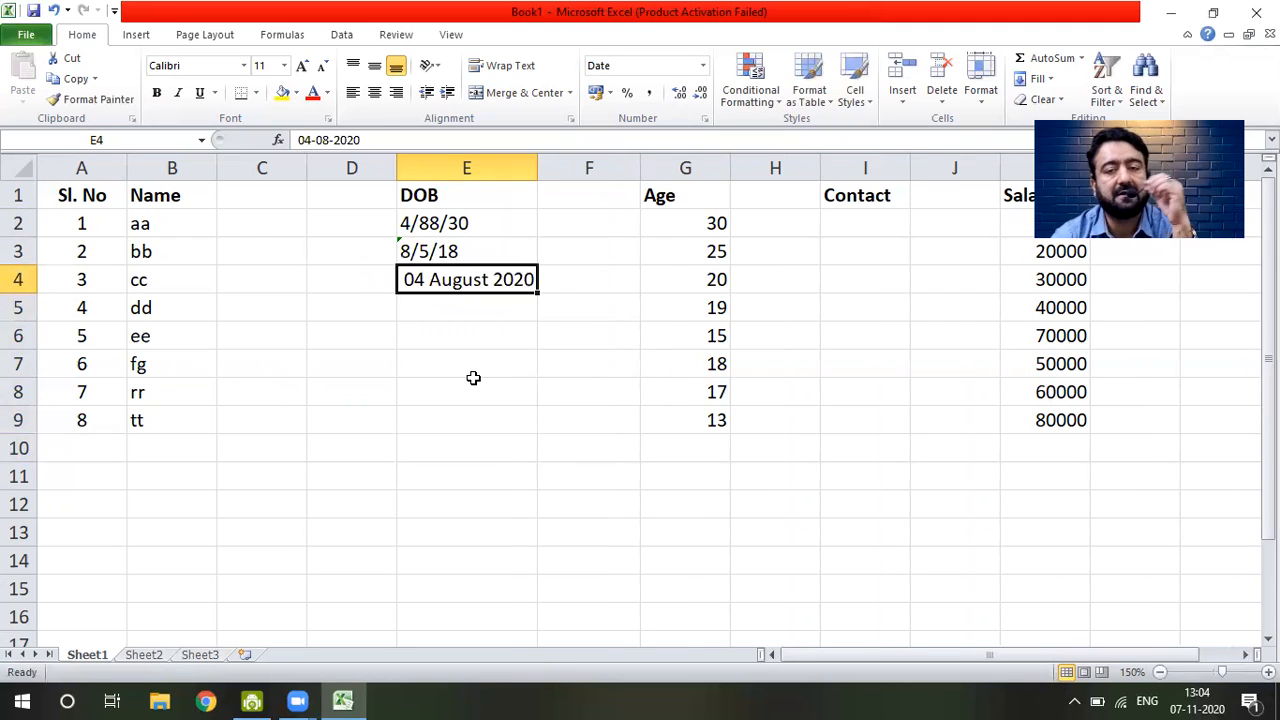
# - Clear the sample dates from DOB cells E2:E5
pyautogui.press('Up')
pyautogui.press('Up')
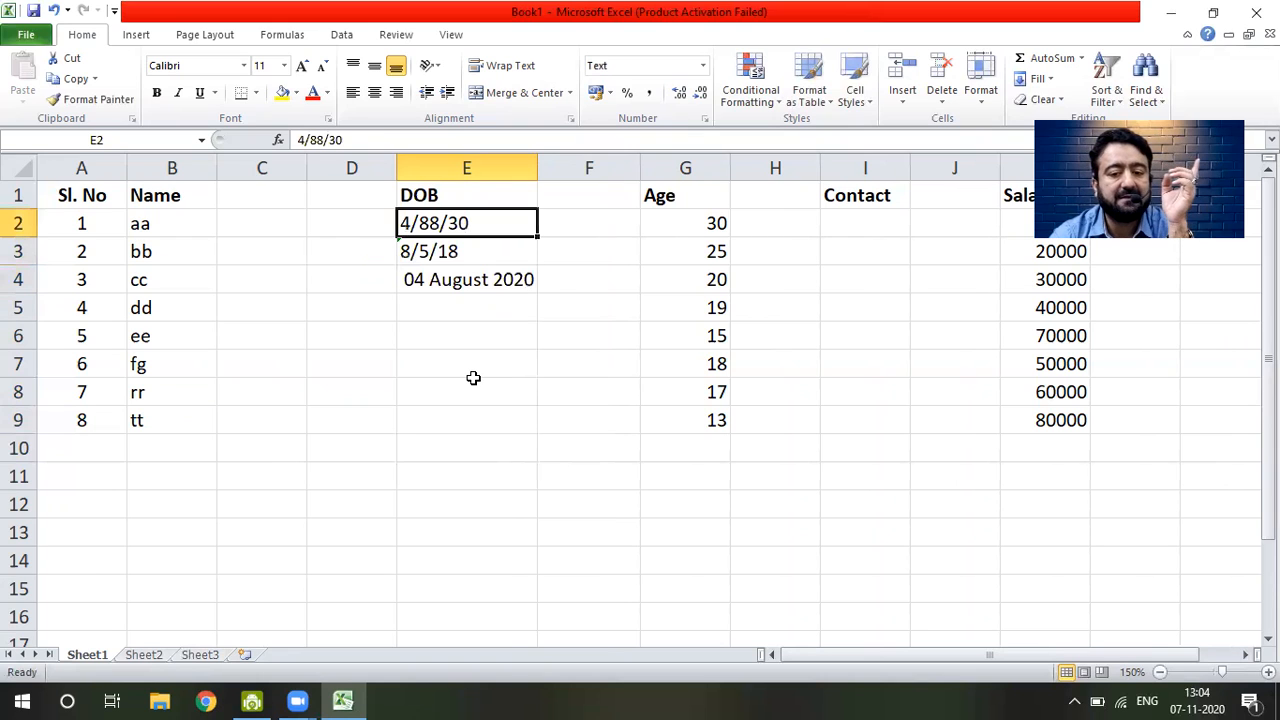
pyautogui.hotkey('shift', 'Down')
pyautogui.hotkey('shift', 'Down')
pyautogui.hotkey('shift', 'Down')
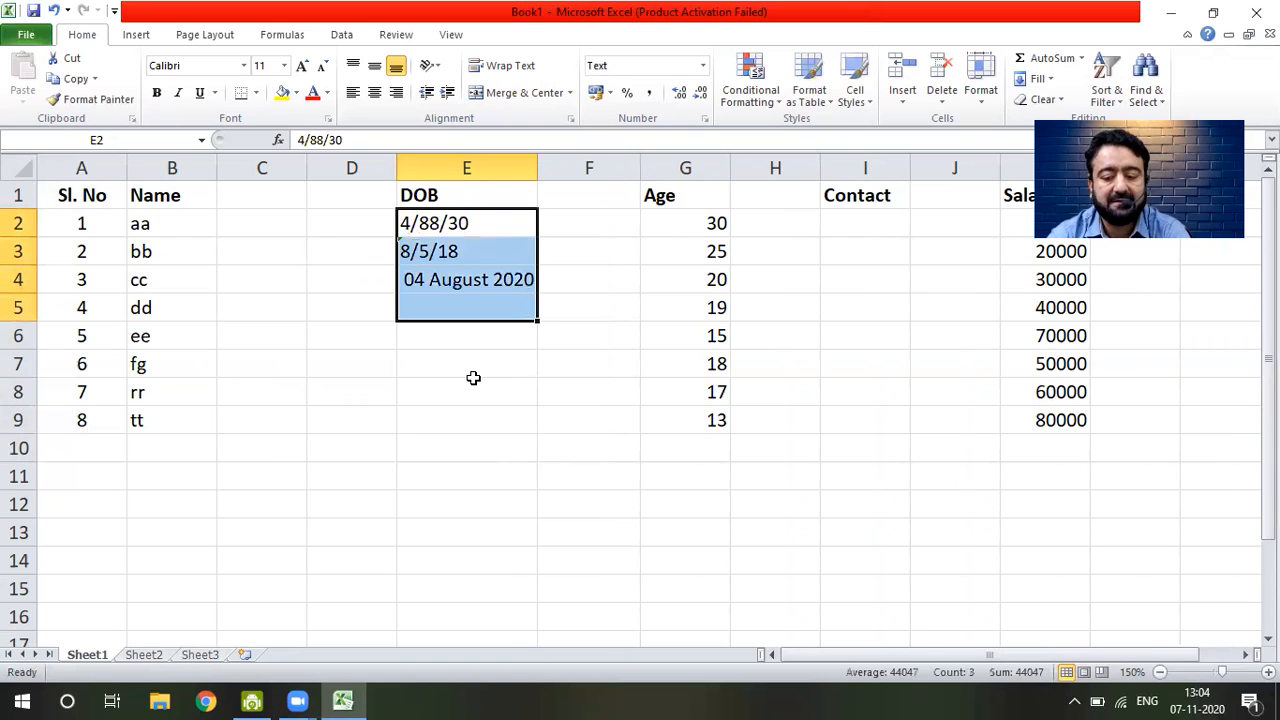
pyautogui.press('Delete')
# - Open Format Cells for the empty DOB cells E2:E9 and choose the Date category
pyautogui.hotkey('shift', 'Down')
pyautogui.hotkey('shift', 'Down')
pyautogui.hotkey('shift', 'Down')
pyautogui.hotkey('shift', 'Down')
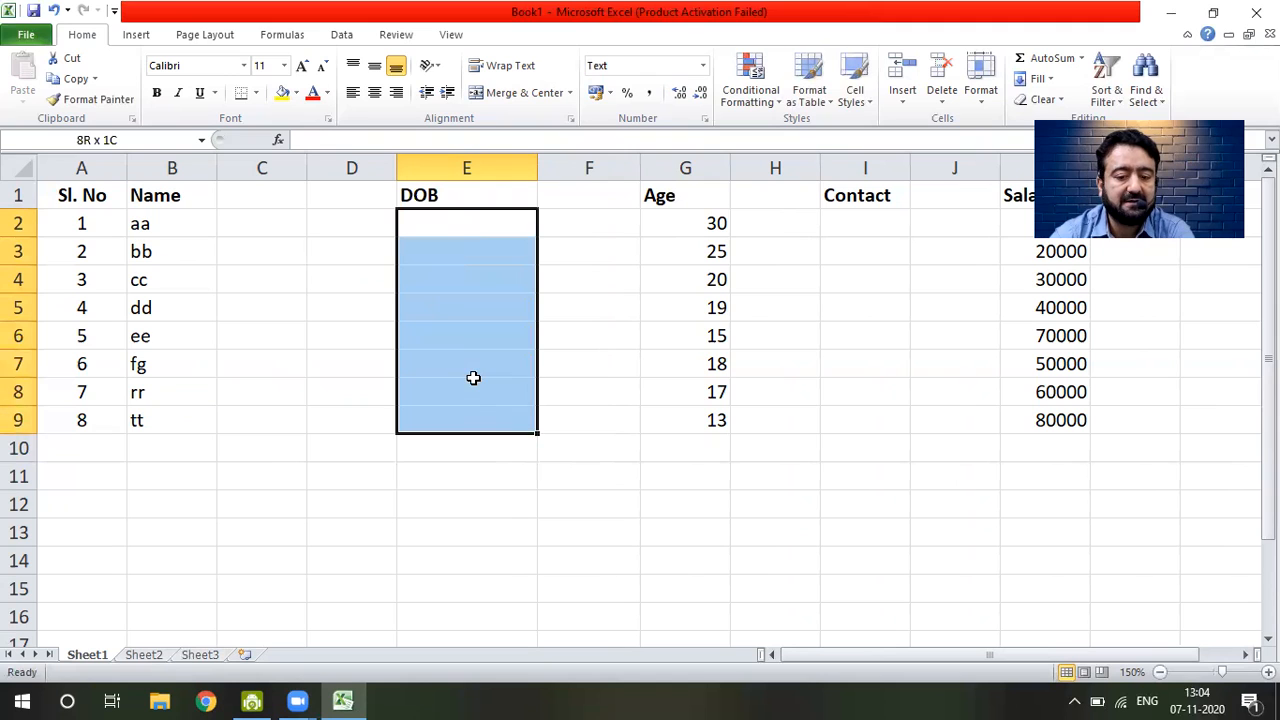
pyautogui.rightClick(425, 251)
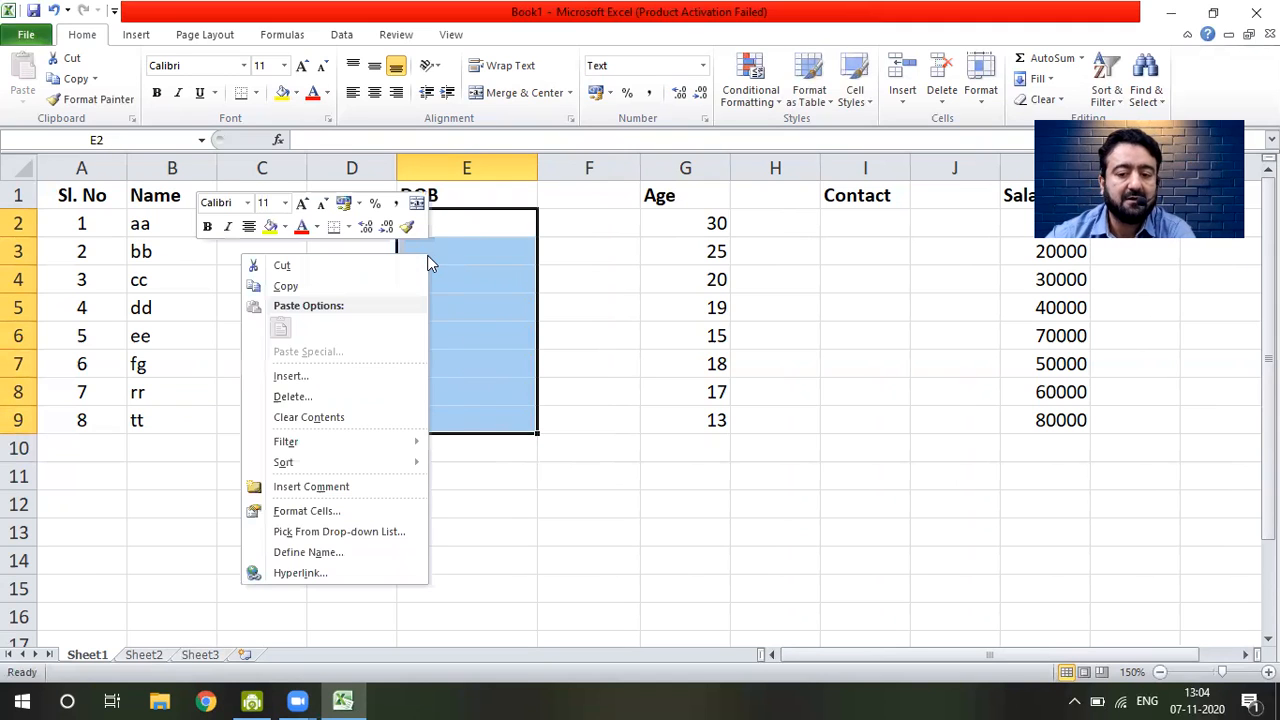
pyautogui.click(330, 512)
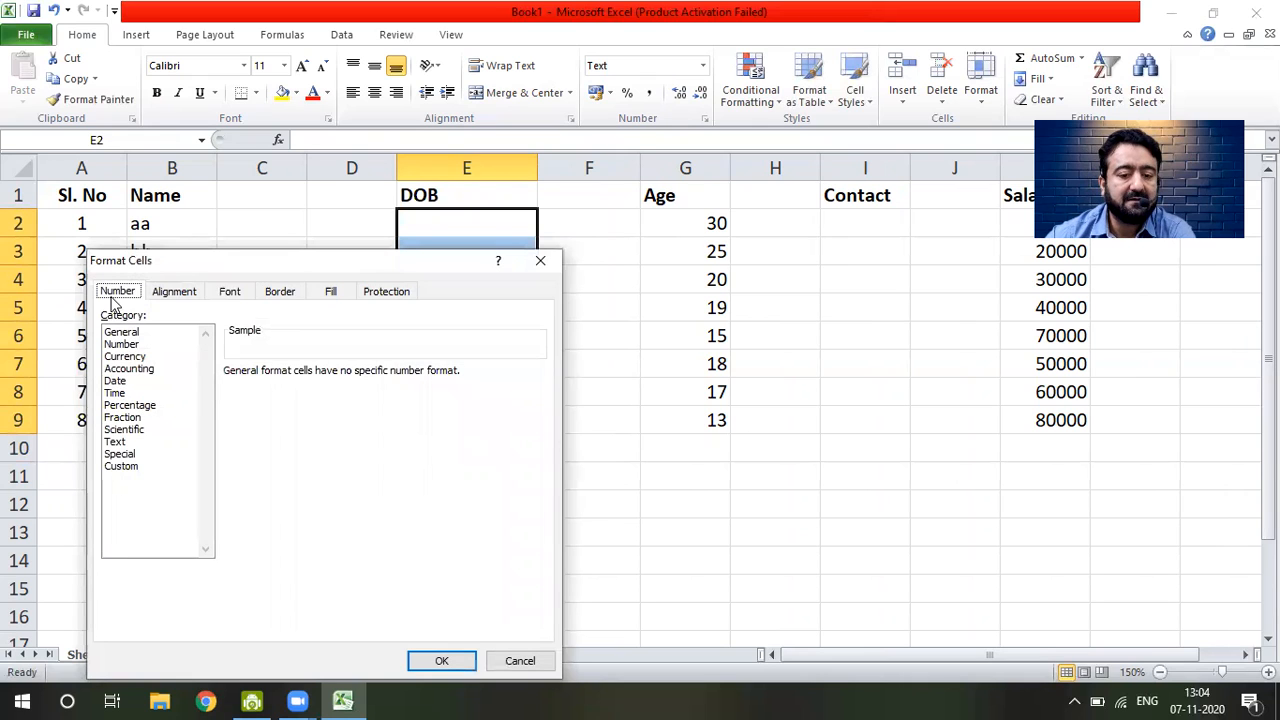
pyautogui.click(131, 382)
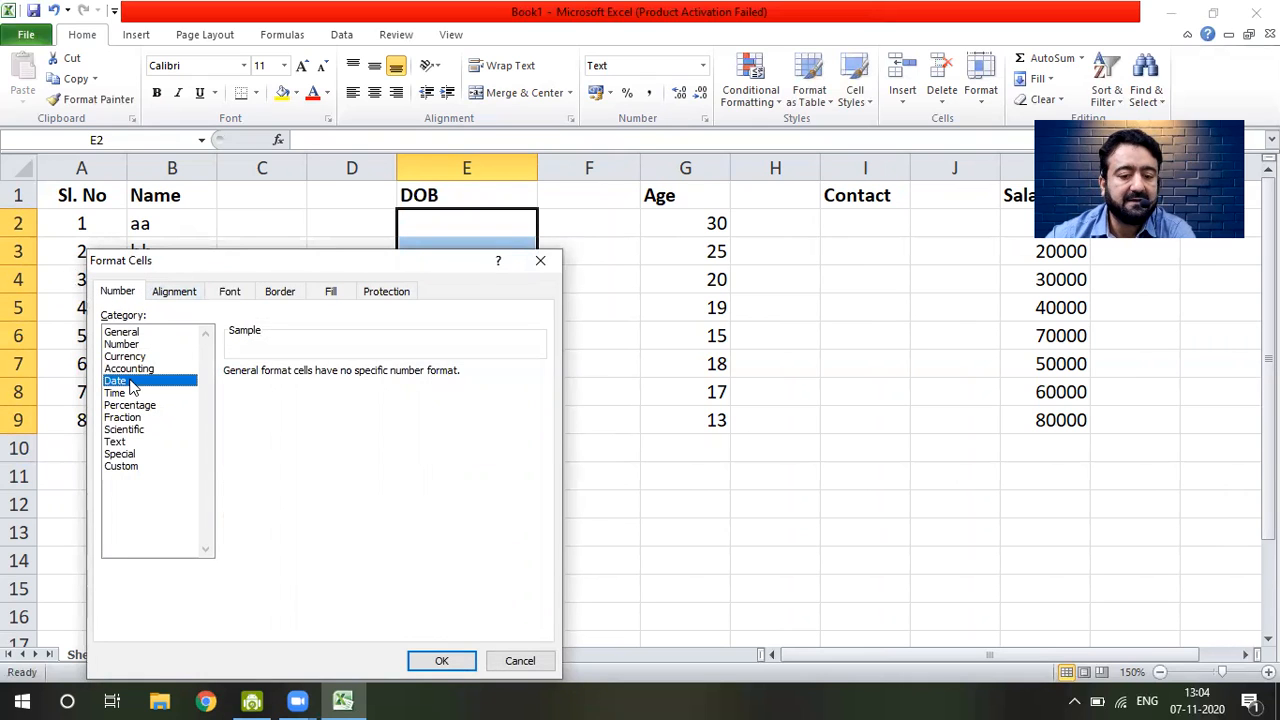
# - Review the alignment, font, border, fill and protection options in Format Cells, and return to the number formats
pyautogui.click(176, 291)
pyautogui.click(230, 291)
pyautogui.click(280, 291)
pyautogui.click(331, 291)
pyautogui.click(390, 291)
pyautogui.click(118, 291)
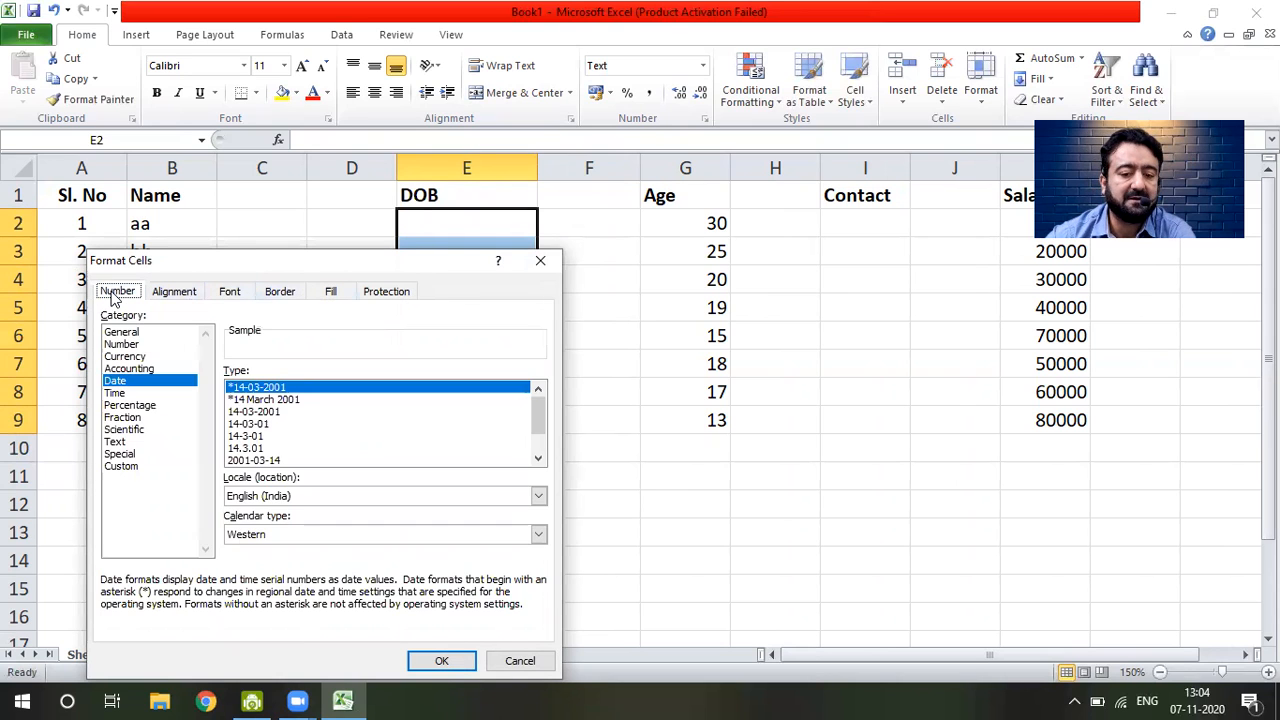
pyautogui.click(331, 291)
pyautogui.click(118, 292)
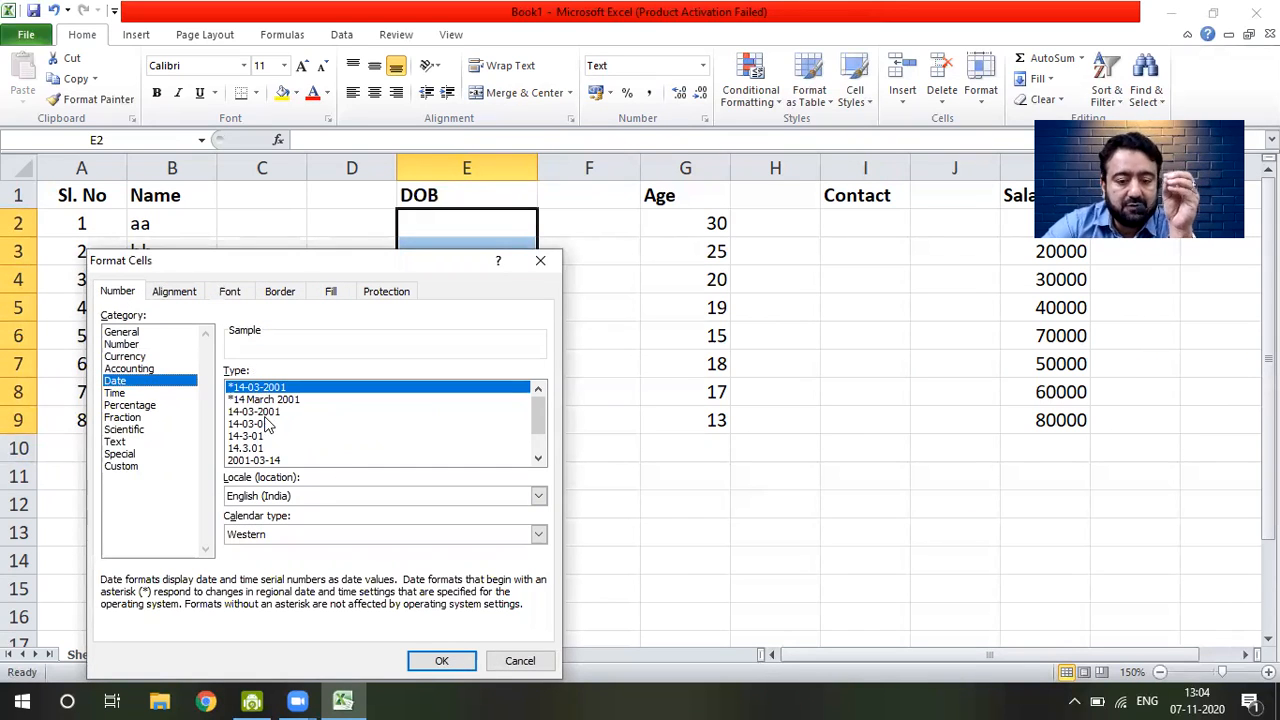
# - Set the date type of E2:E9 to Wednesday, 14 March, 2001 and apply the format
pyautogui.scroll(-1, 537, 432)
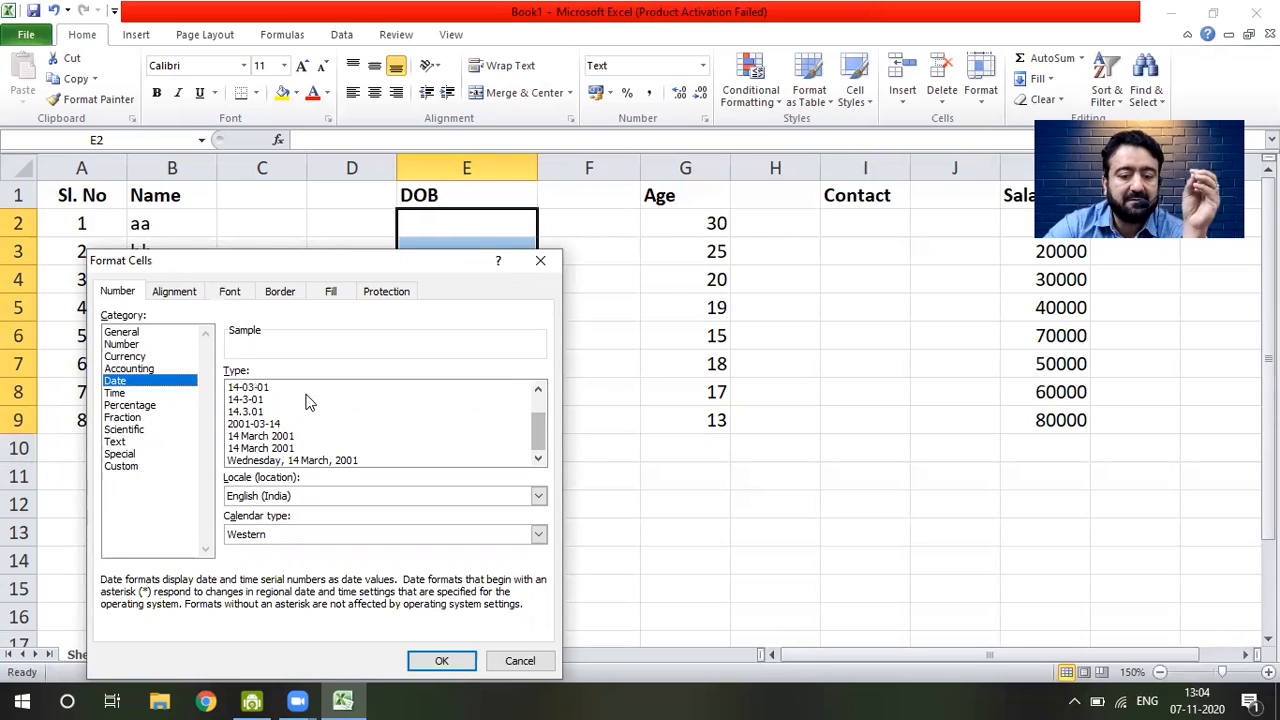
pyautogui.click(308, 461)
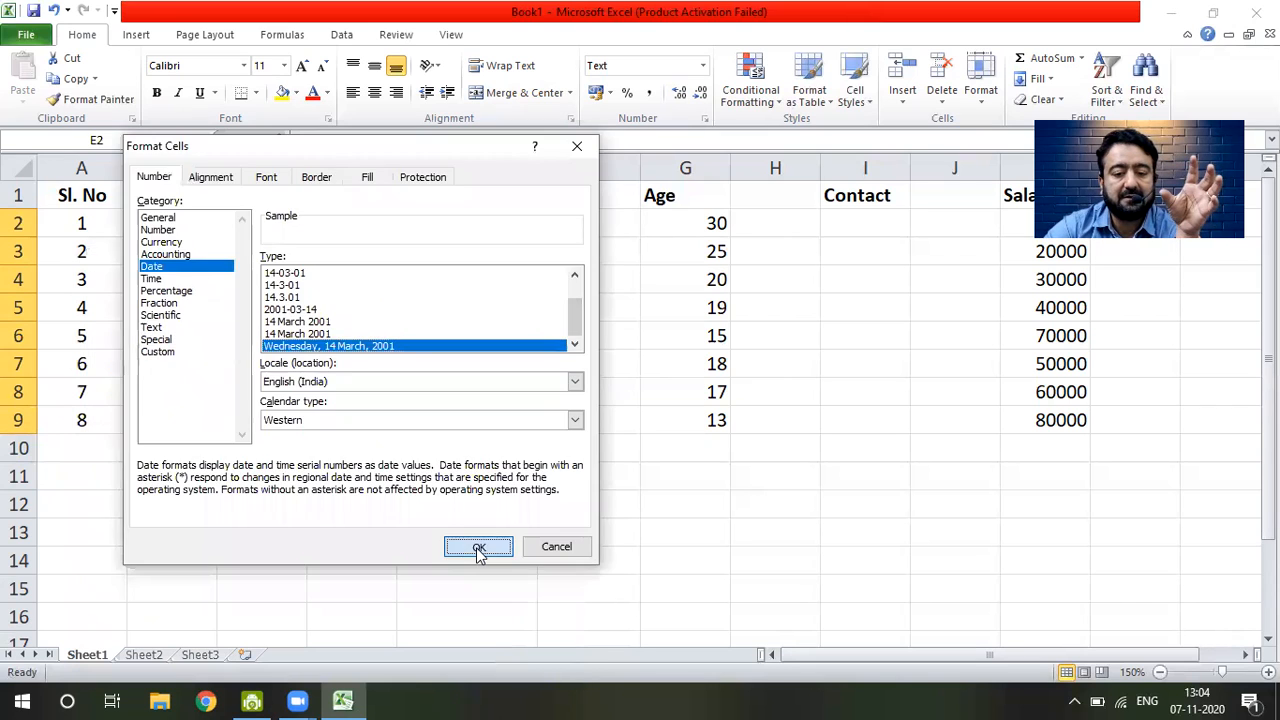
pyautogui.click(480, 548)
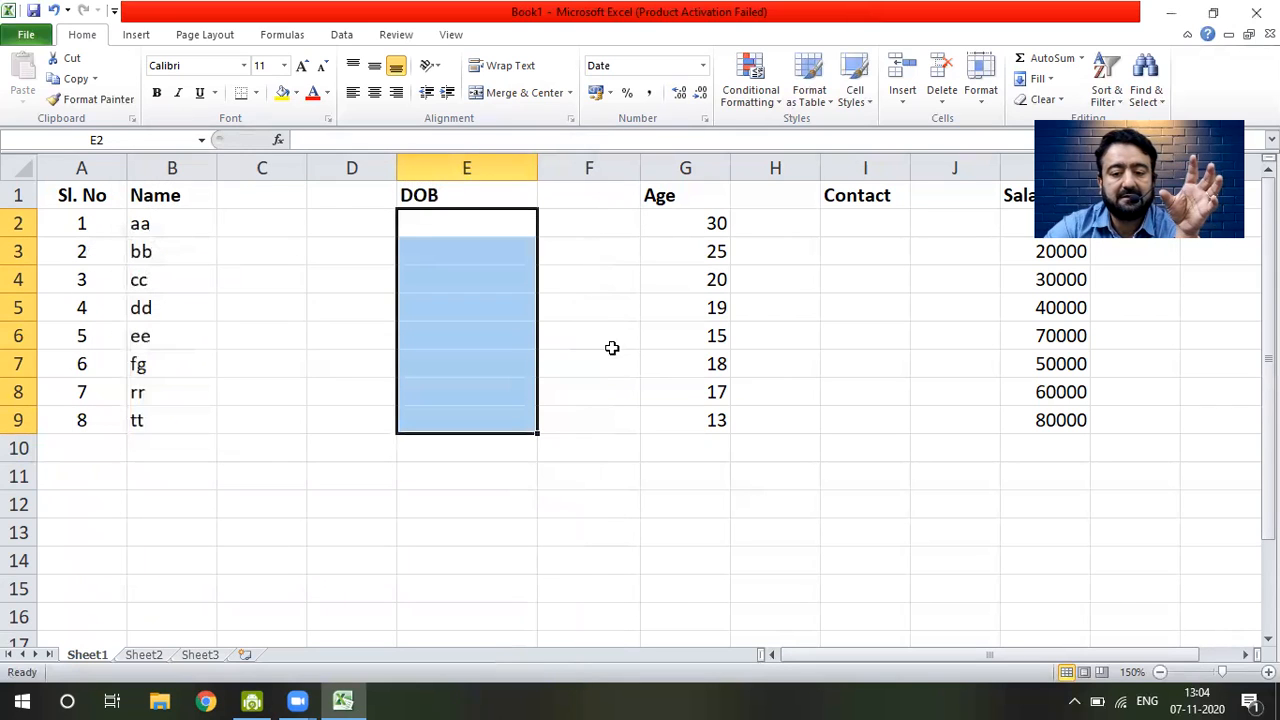
# - Enter a sample date in day/month/year form in the first DOB cell, E2
pyautogui.click(479, 223)
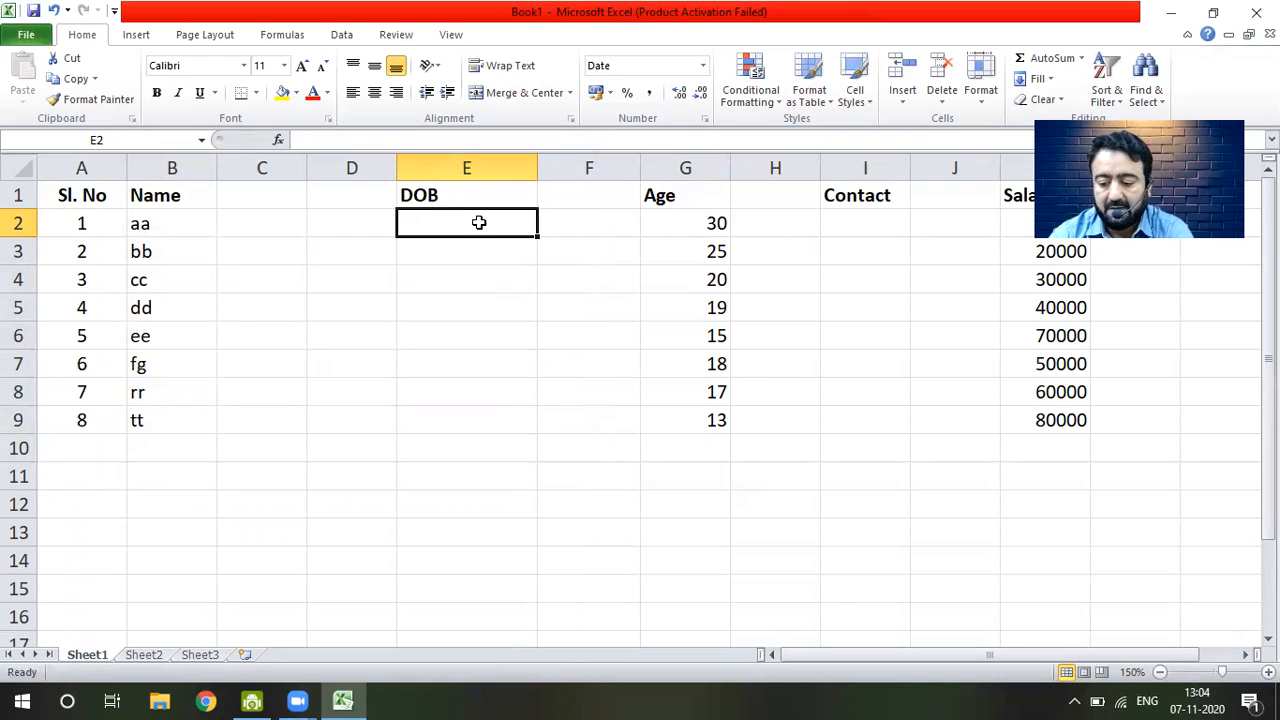
pyautogui.write('7')
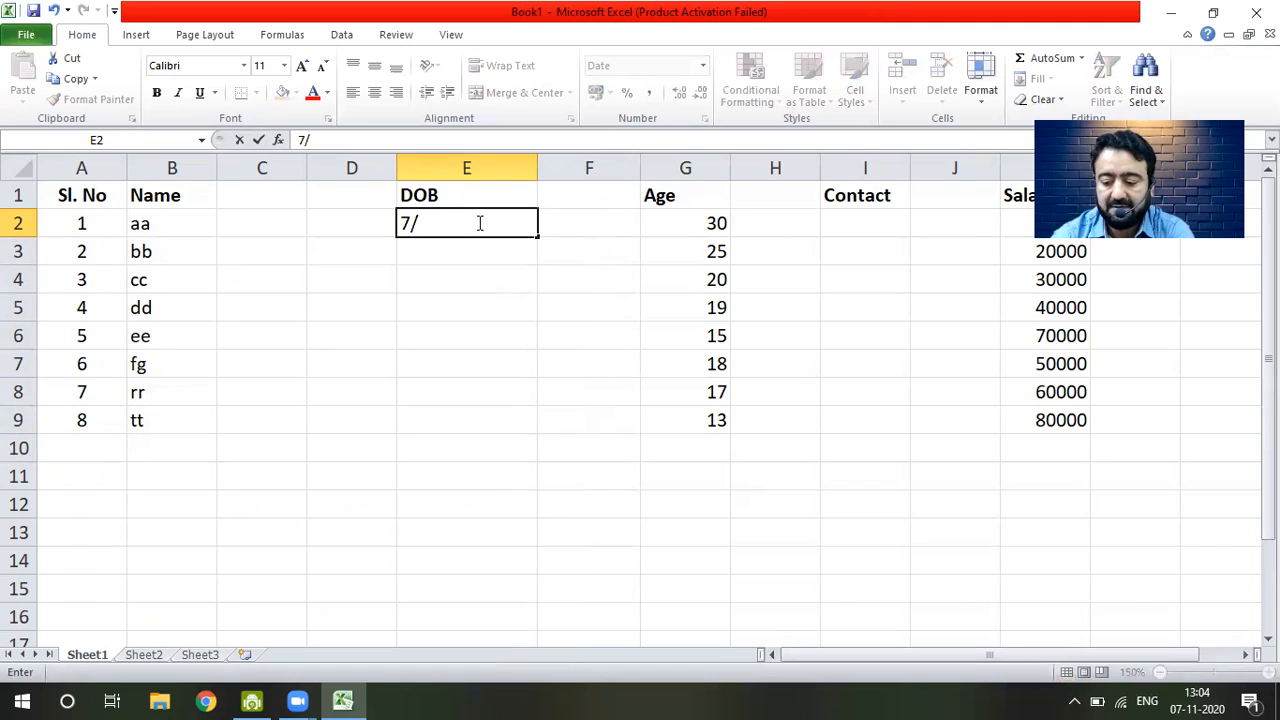
pyautogui.write('/11/20')
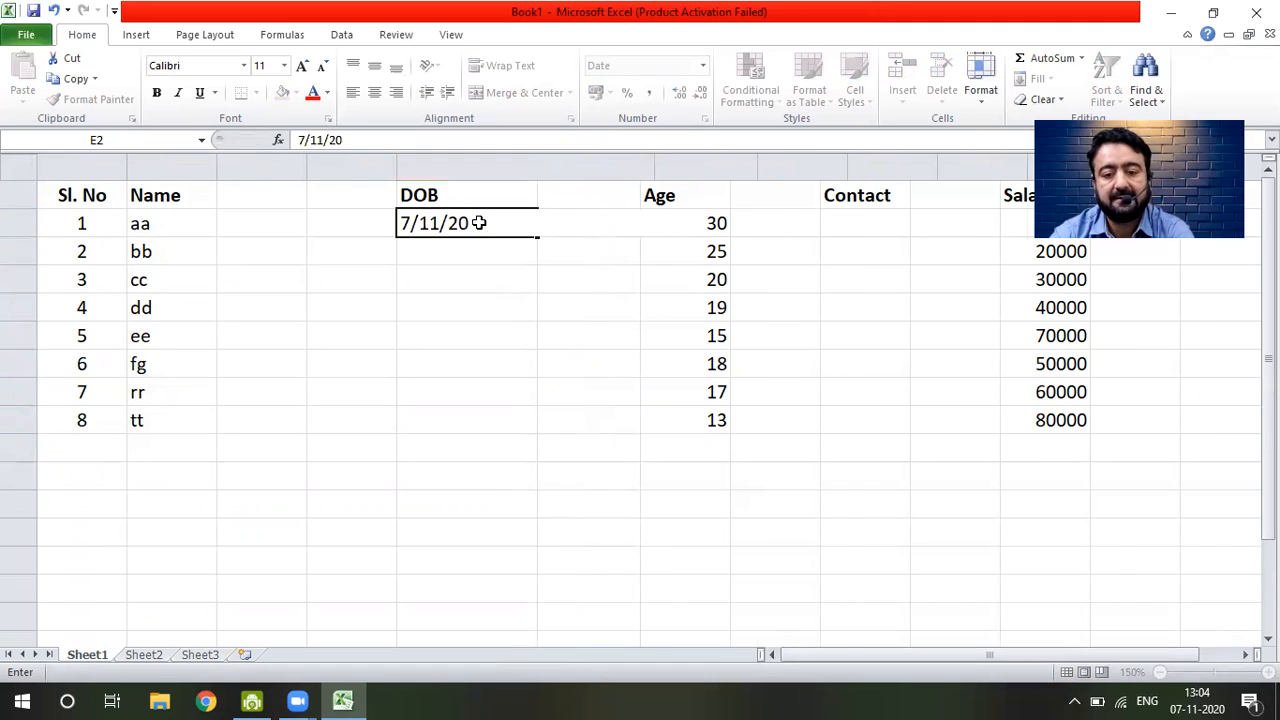
pyautogui.press('Return')
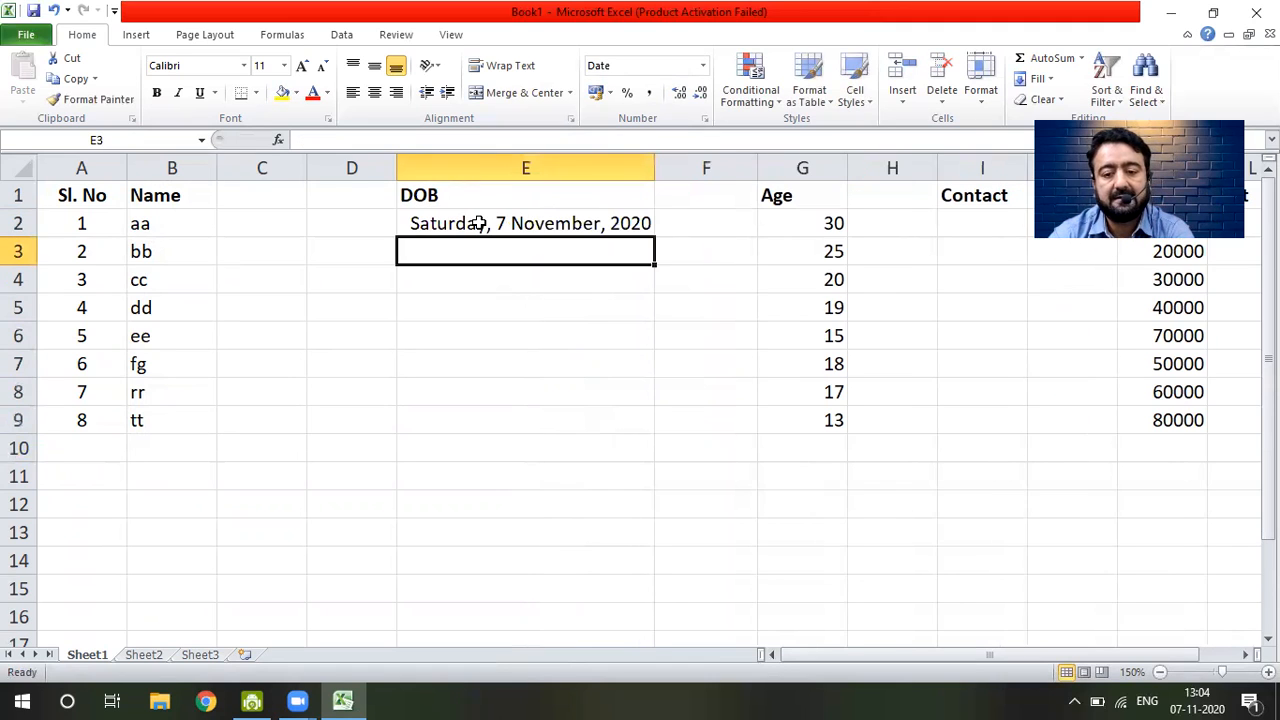
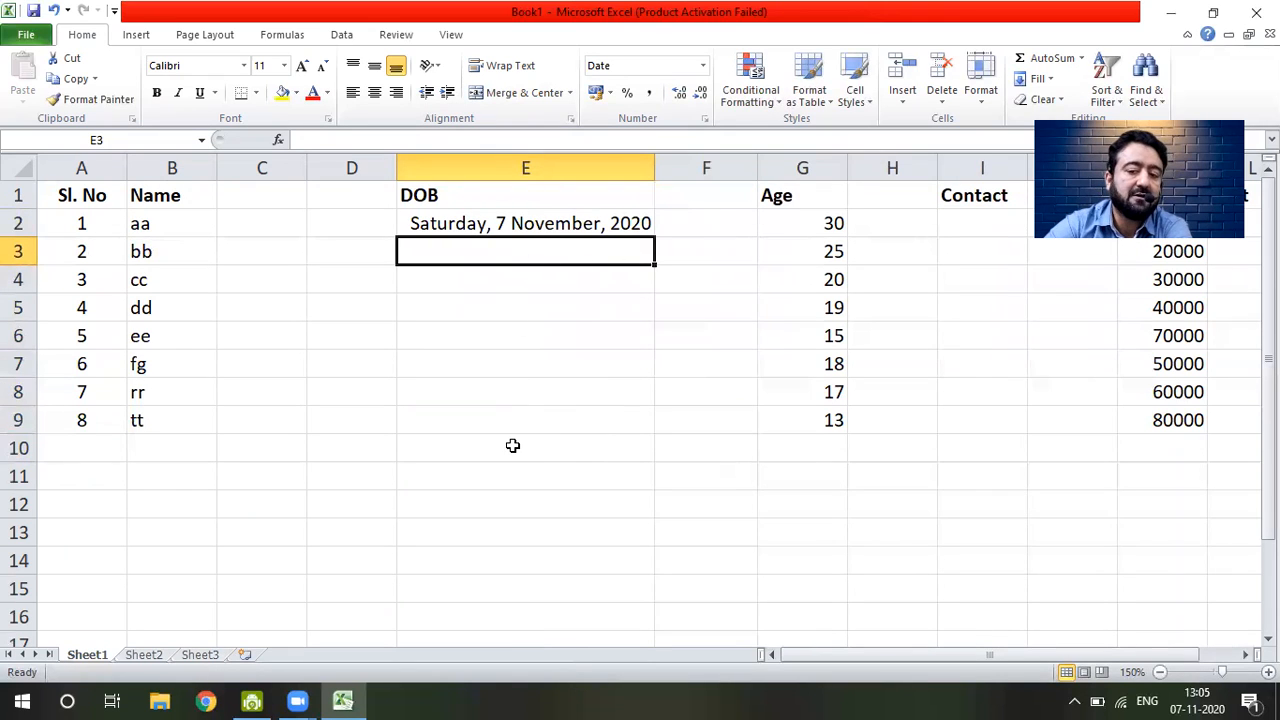
# - Enter a second sample date in cell E10, below the DOB cells with the long date format
pyautogui.click(462, 418)
pyautogui.click(475, 445)
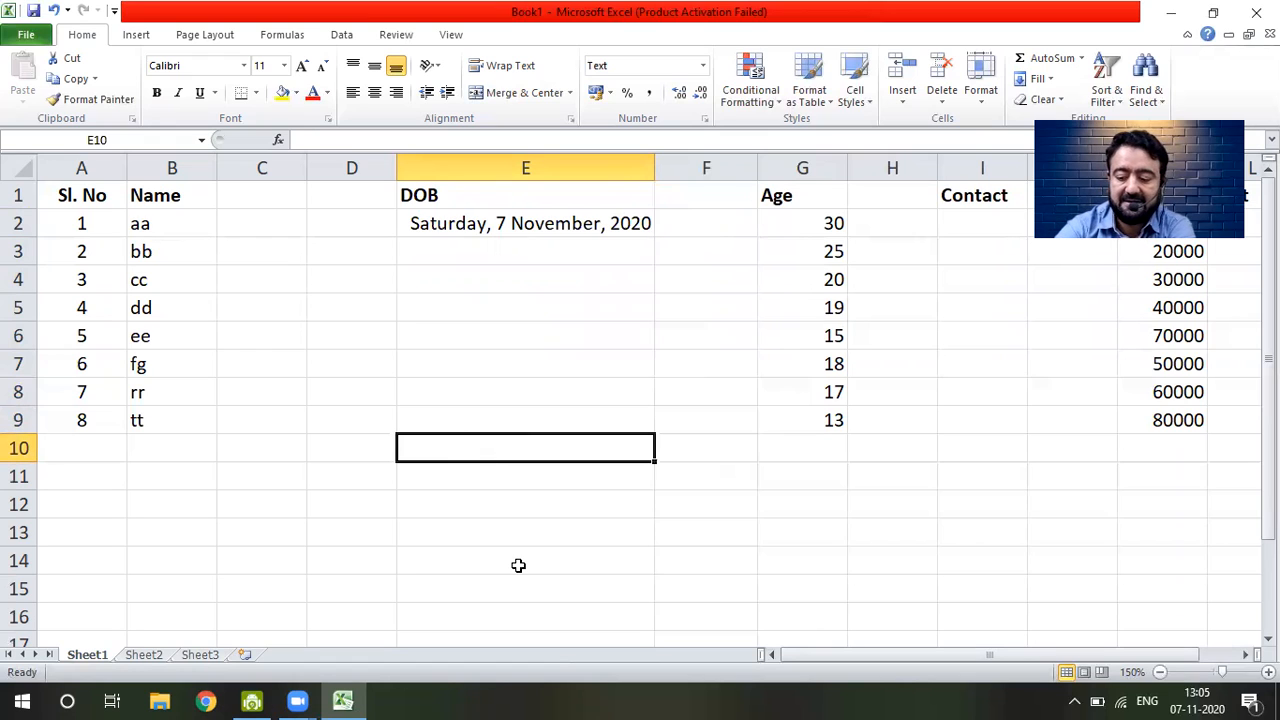
pyautogui.write('5')
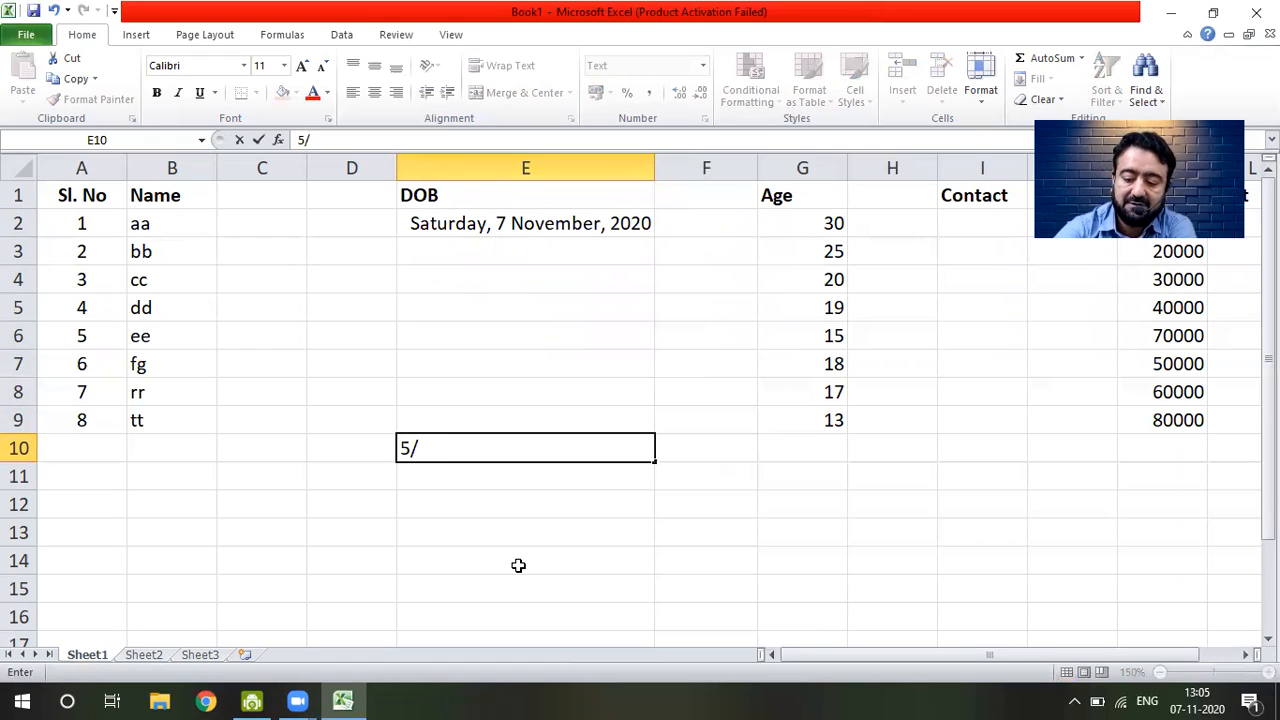
pyautogui.write('/5/20')
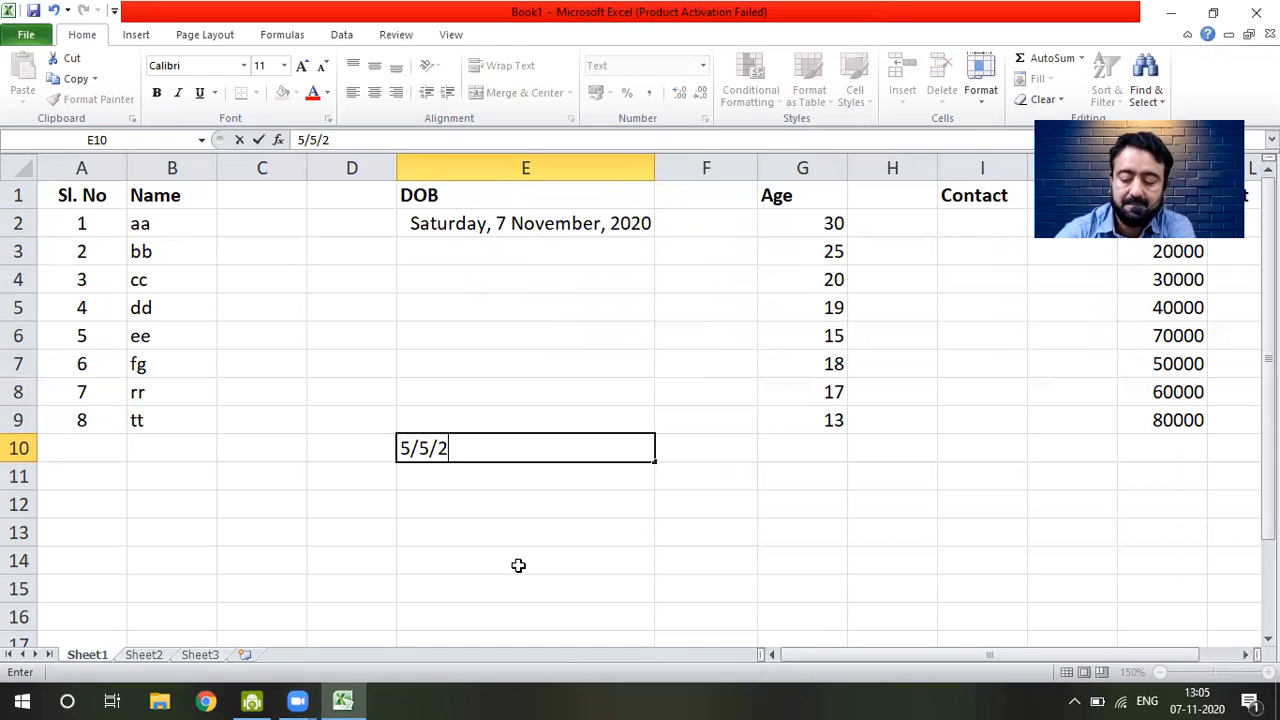
pyautogui.press('Return')
pyautogui.press('Up')
pyautogui.press('Down')
pyautogui.press('Down')
pyautogui.press('Down')
pyautogui.press('Down')
pyautogui.press('Down')
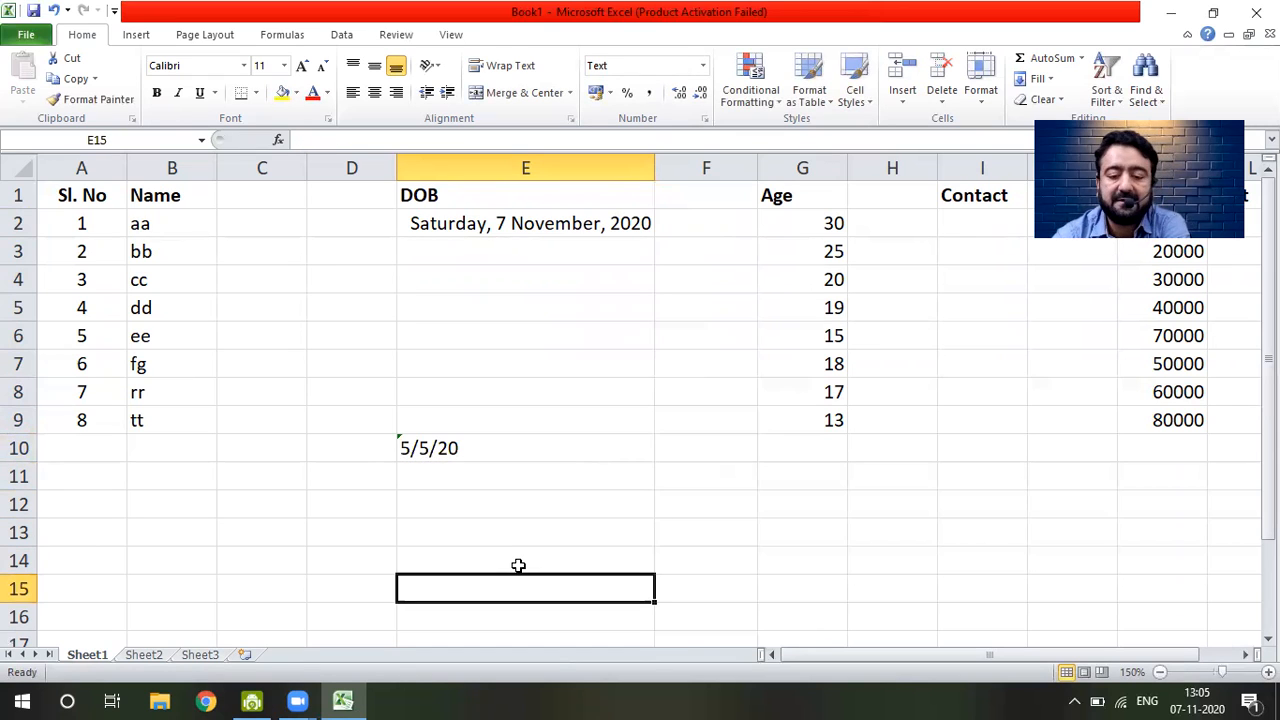
# - Examine whole-column selection on columns E, D, C, F and A, then check the first Name and DOB entries
pyautogui.moveTo(526, 284); pyautogui.dragTo(527, 476)
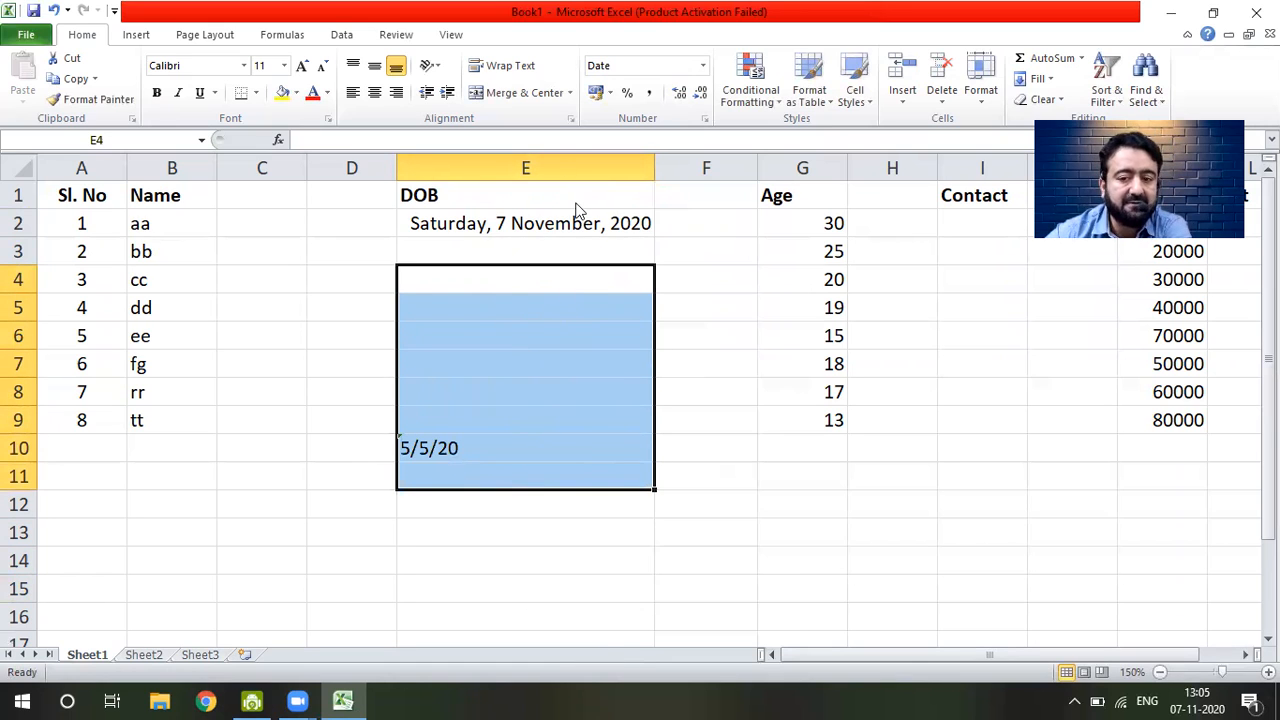
pyautogui.click(565, 168)
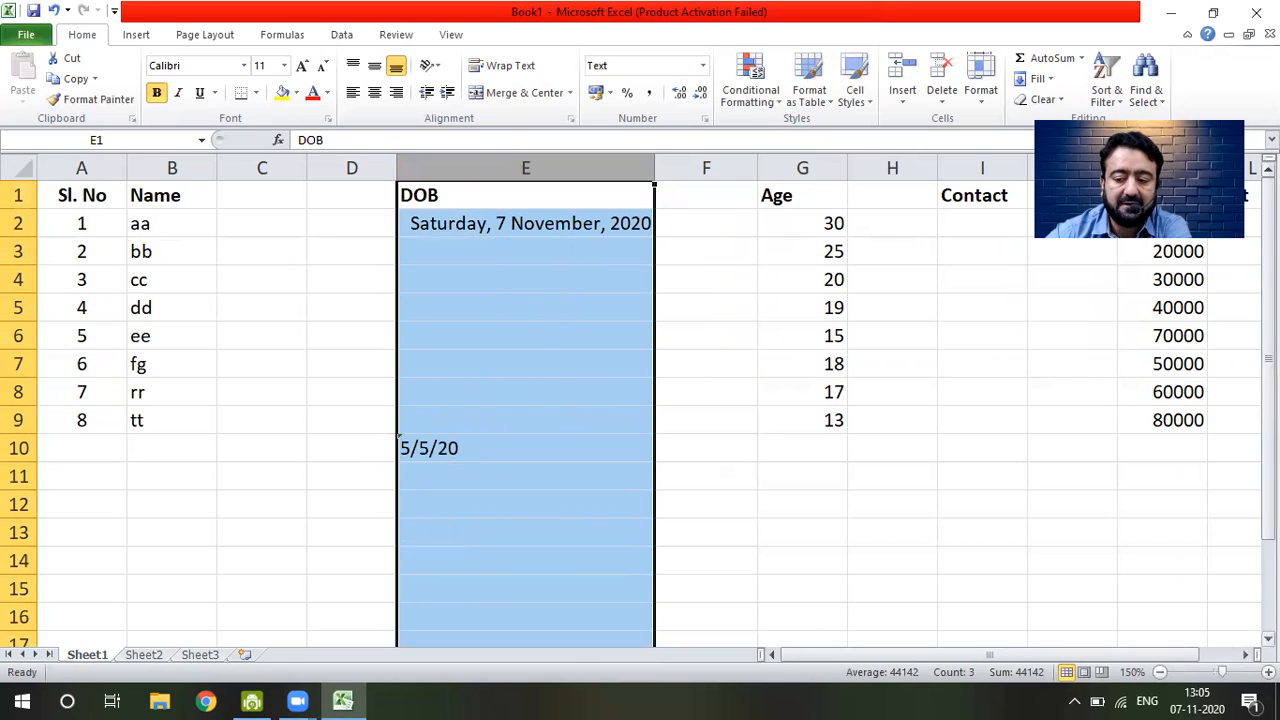
pyautogui.click(1268, 639)
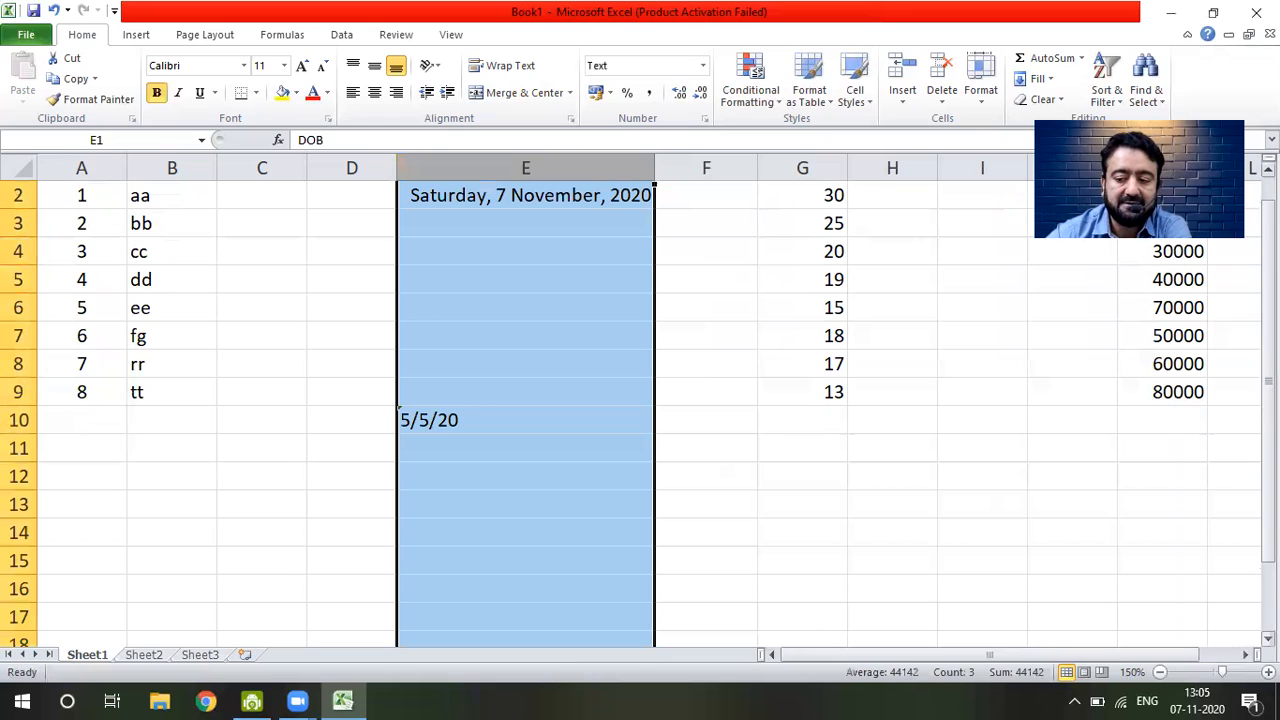
pyautogui.moveTo(1268, 520); pyautogui.dragTo(1268, 584)
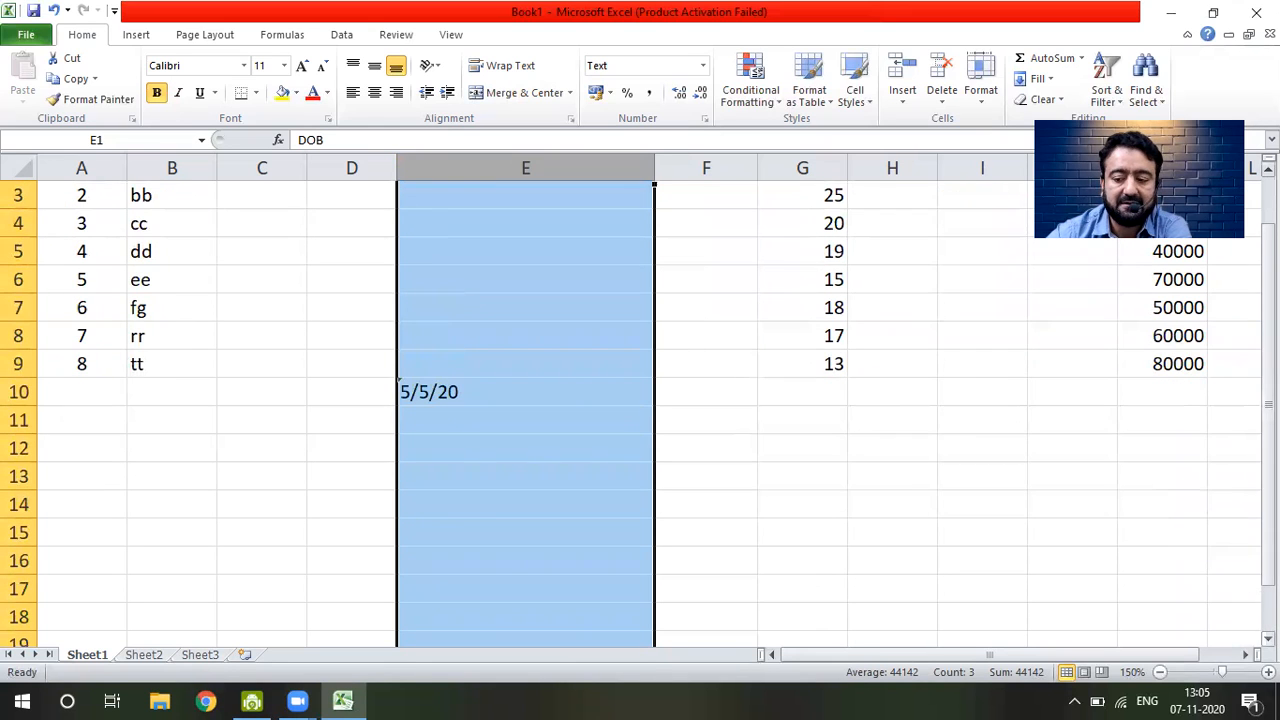
pyautogui.click(1268, 639)
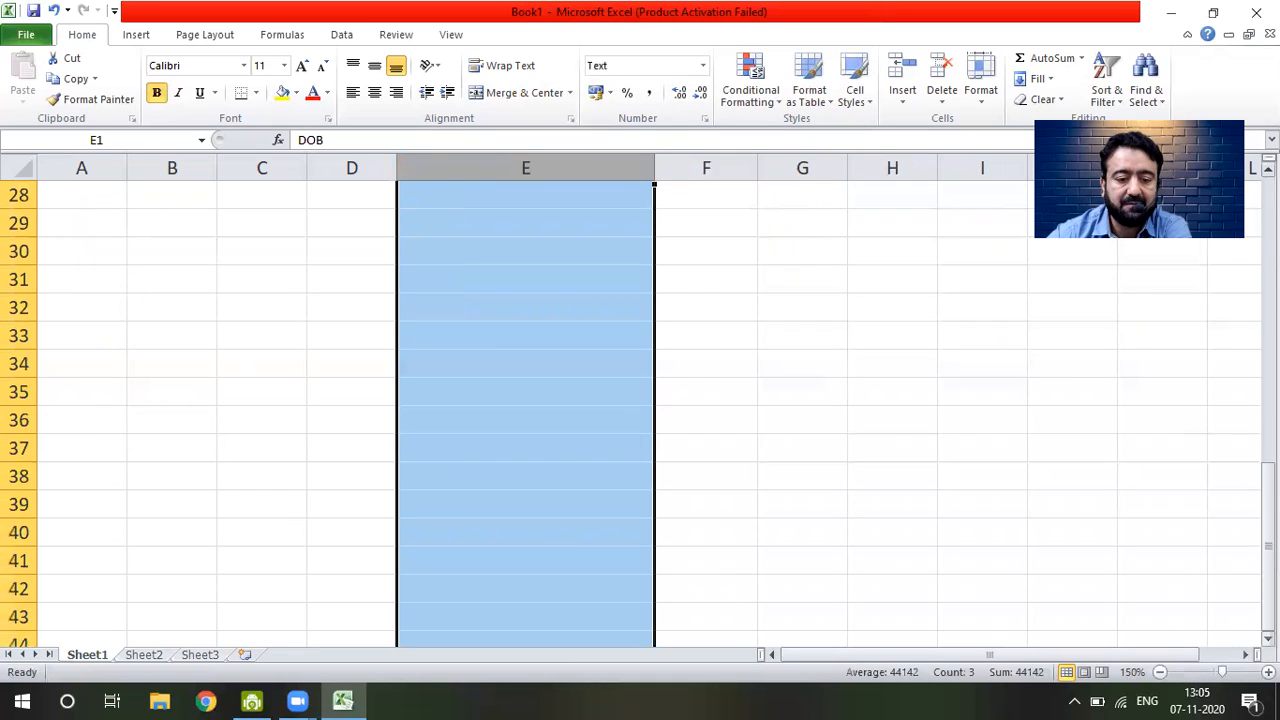
pyautogui.moveTo(1268, 555); pyautogui.dragTo(1268, 205)
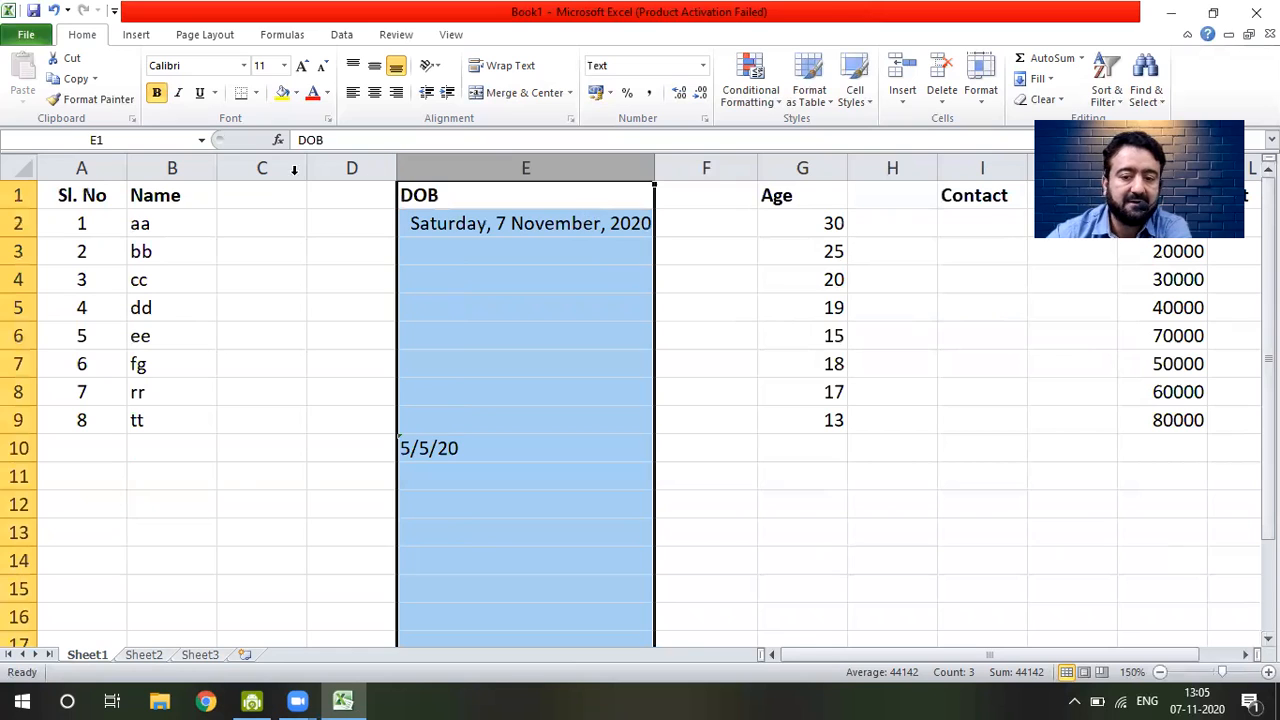
pyautogui.click(348, 168)
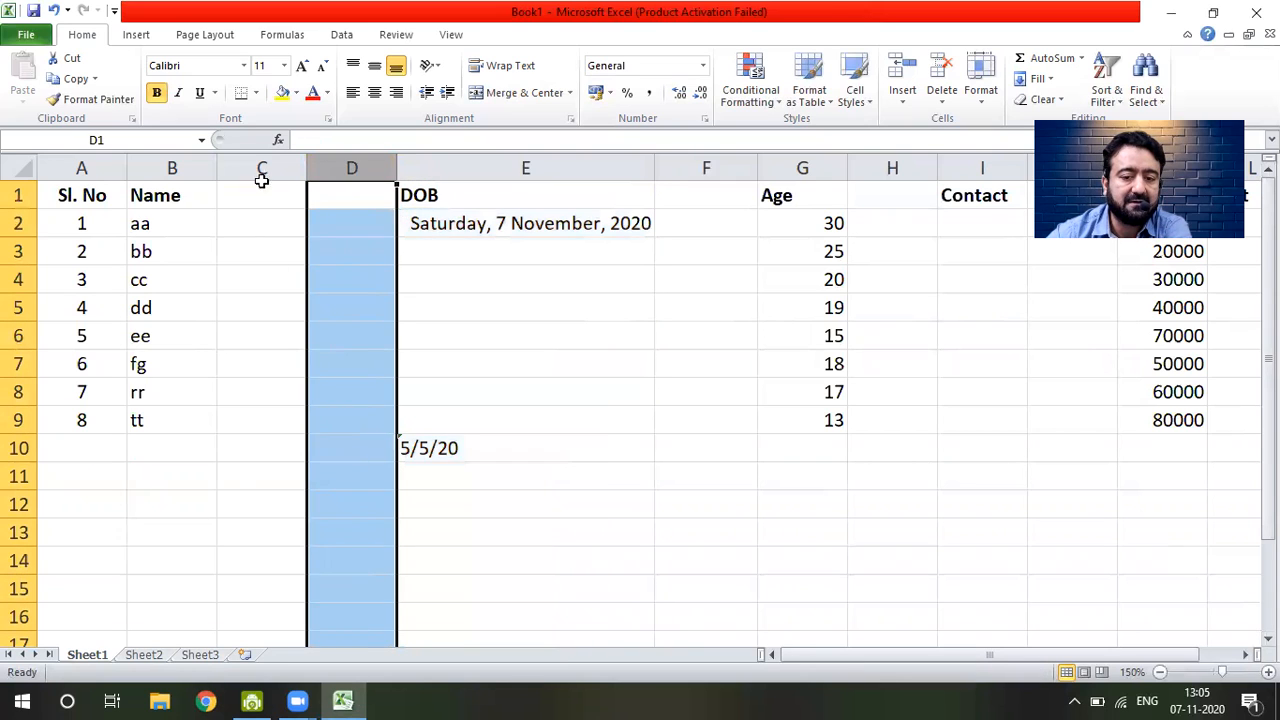
pyautogui.click(261, 170)
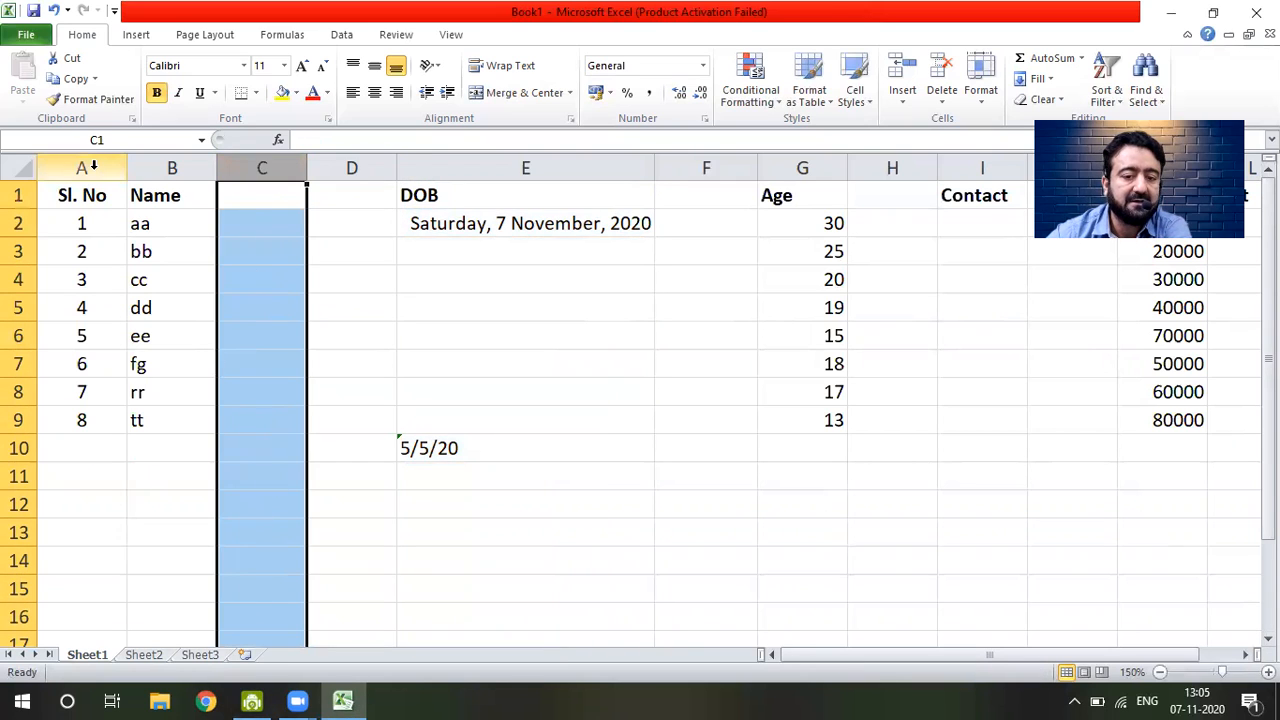
pyautogui.click(708, 167)
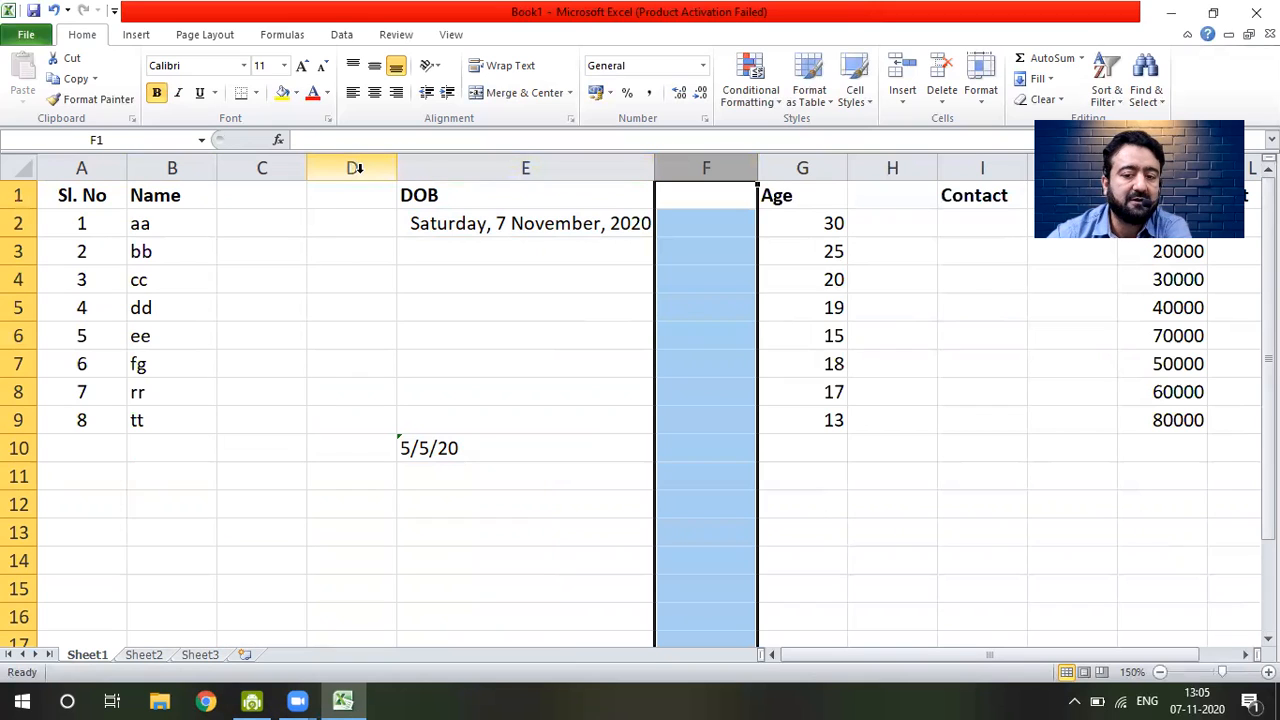
pyautogui.click(84, 167)
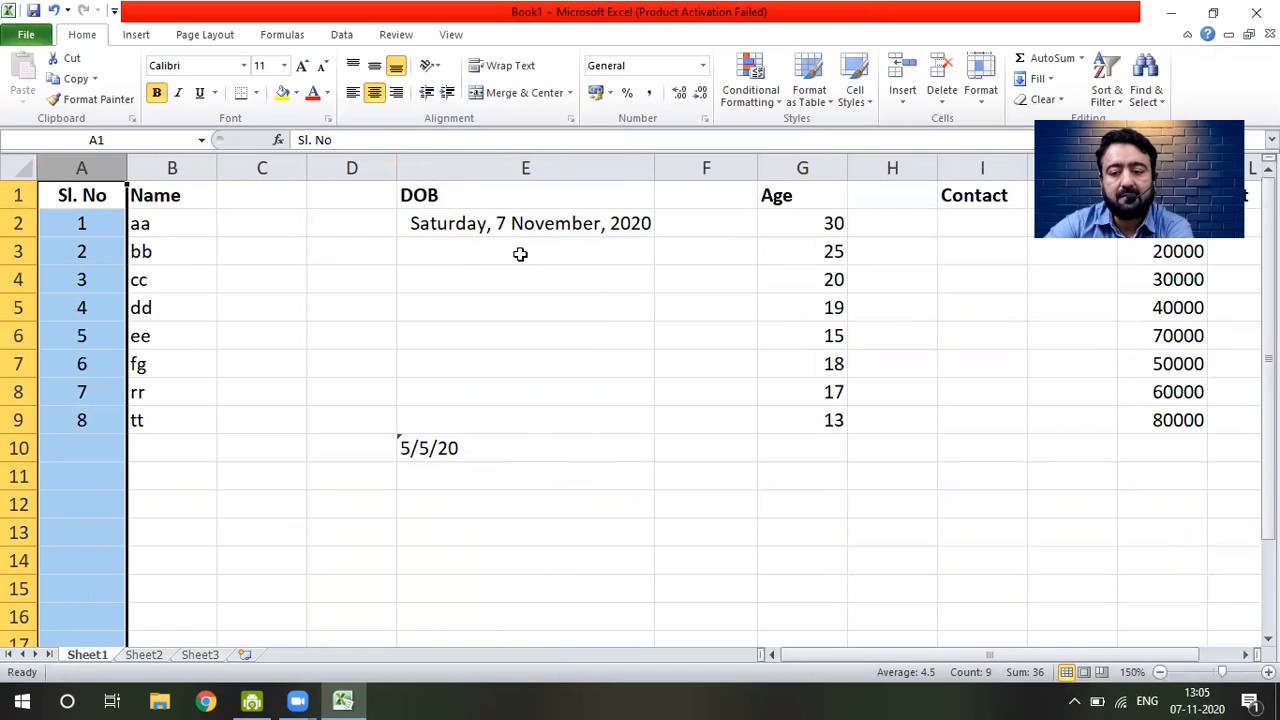
pyautogui.click(175, 220)
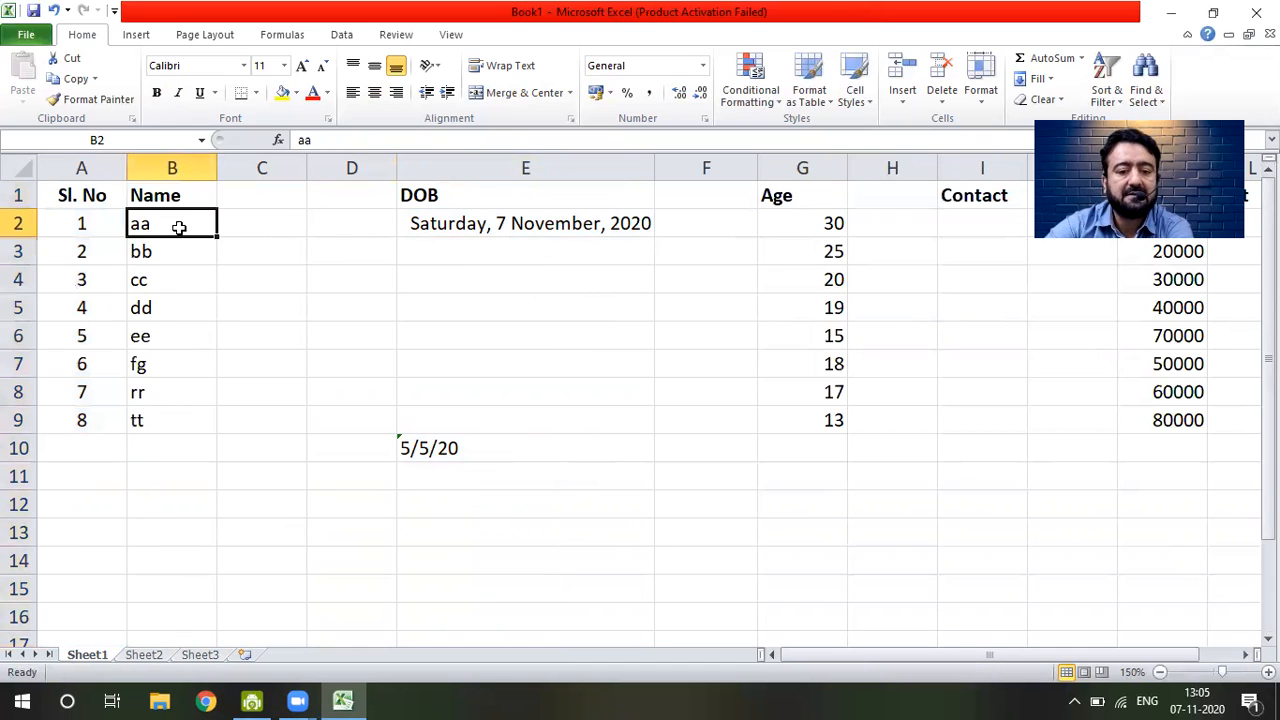
pyautogui.click(456, 225)
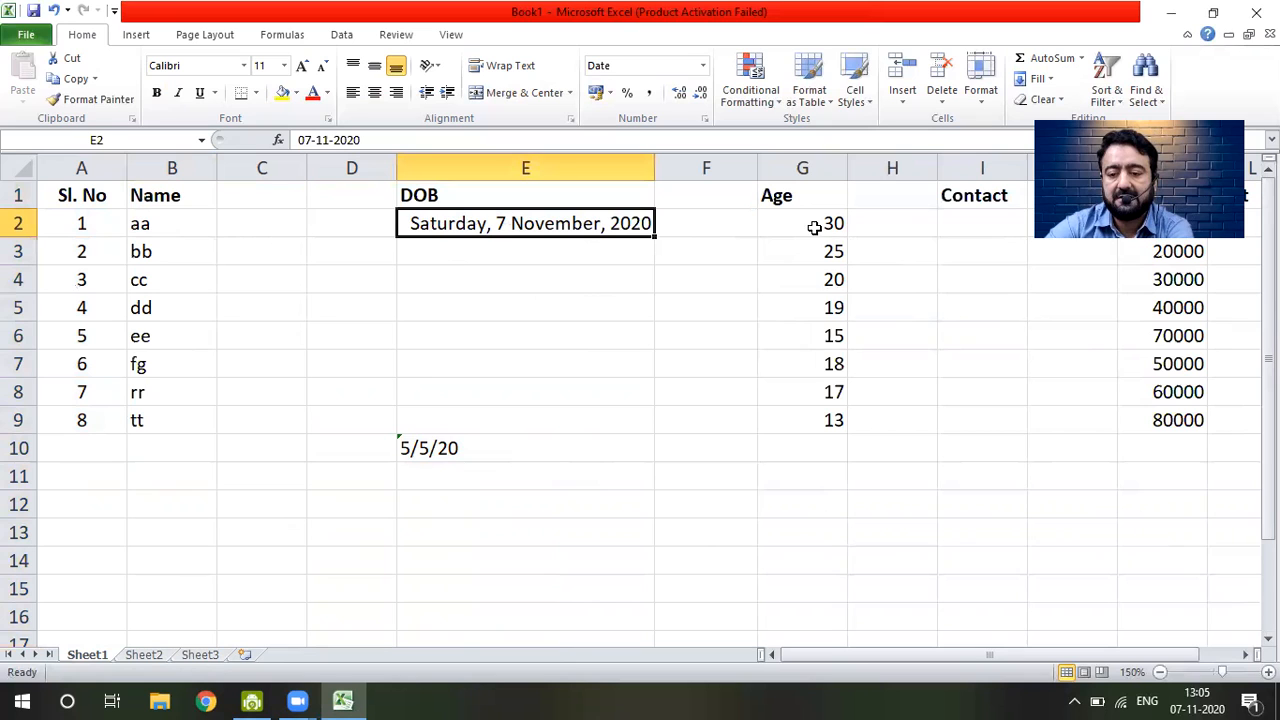
# - Select the salary values in cells K2:K9
pyautogui.click(1245, 655)
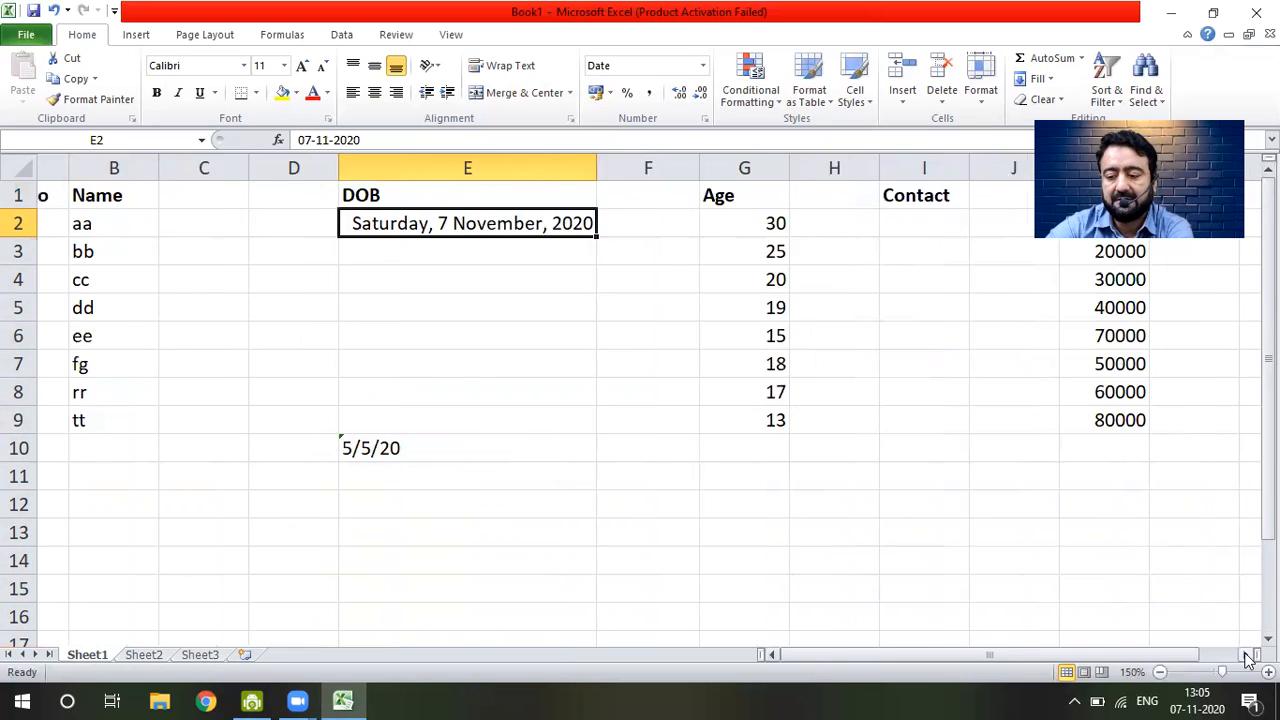
pyautogui.click(1245, 655)
pyautogui.click(567, 223)
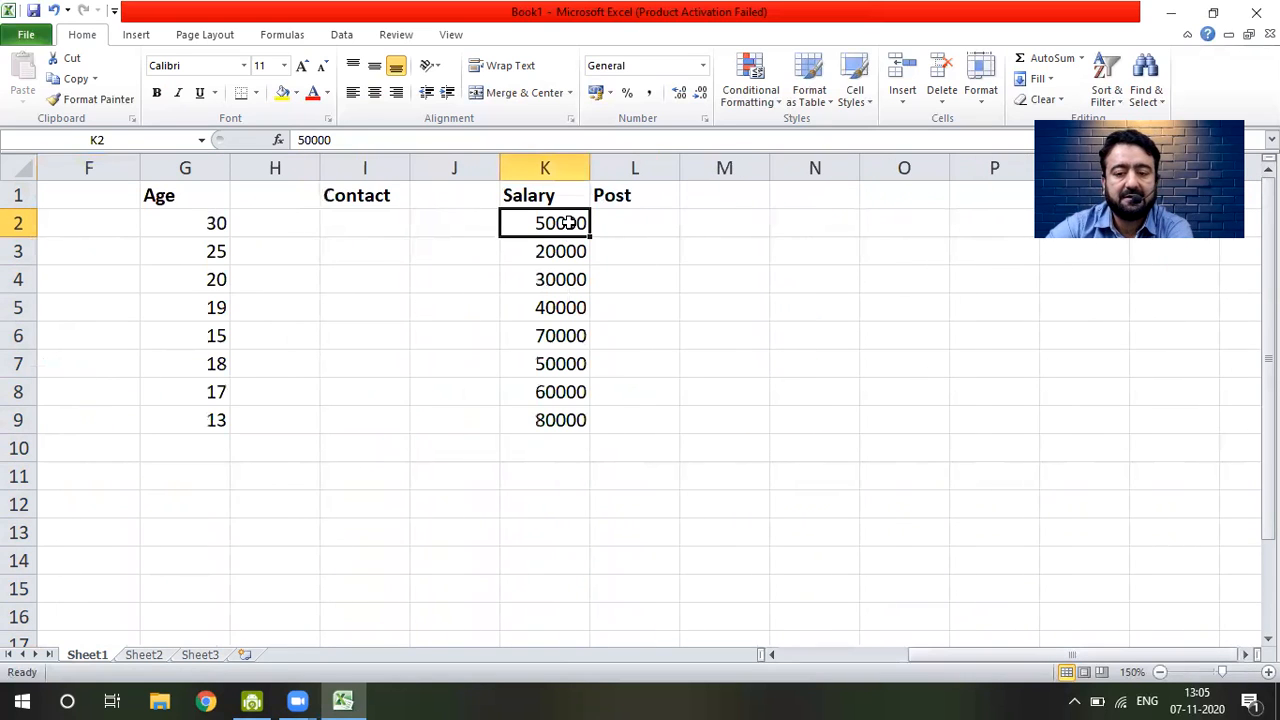
pyautogui.moveTo(567, 223); pyautogui.dragTo(540, 423)
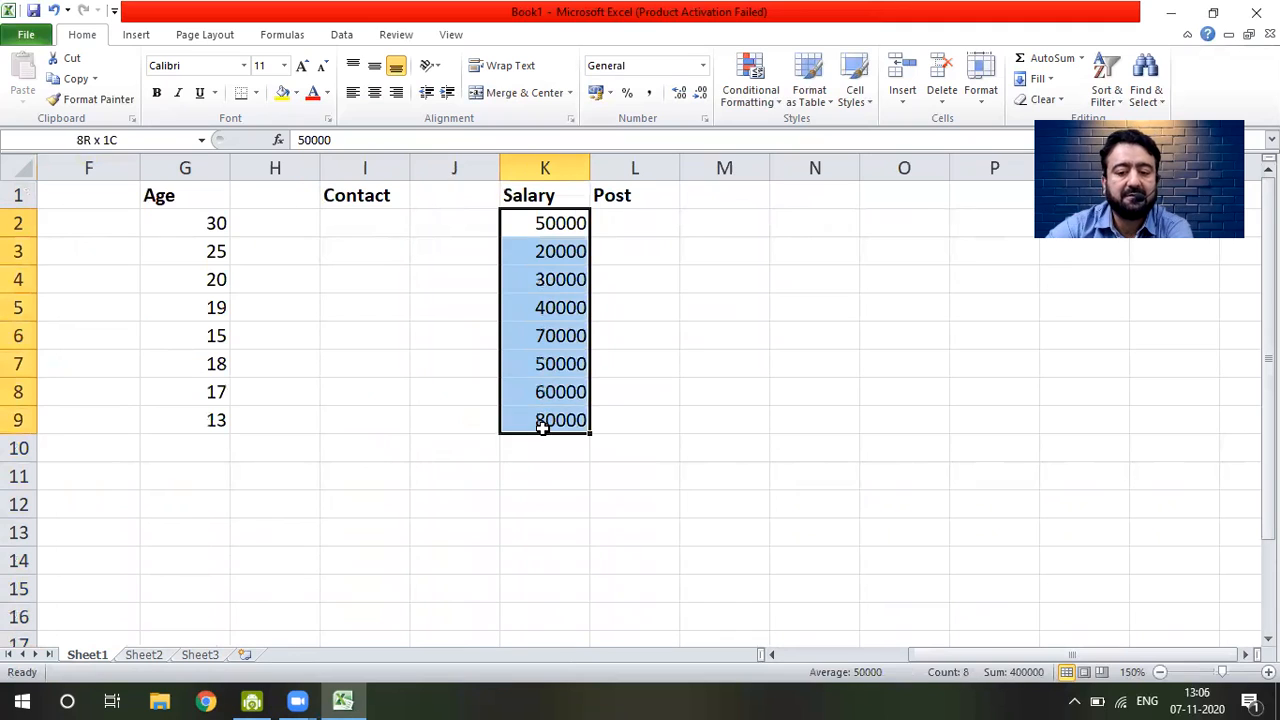
pyautogui.click(592, 482)
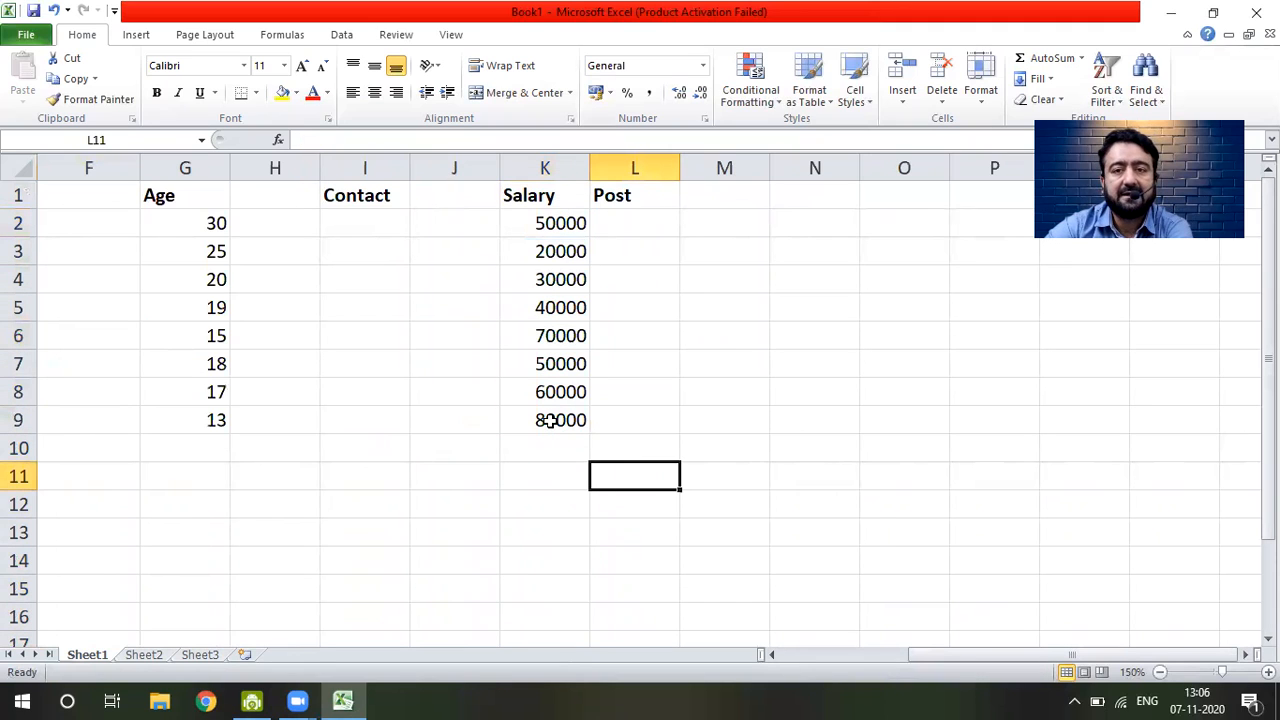
pyautogui.moveTo(548, 223); pyautogui.dragTo(533, 418)
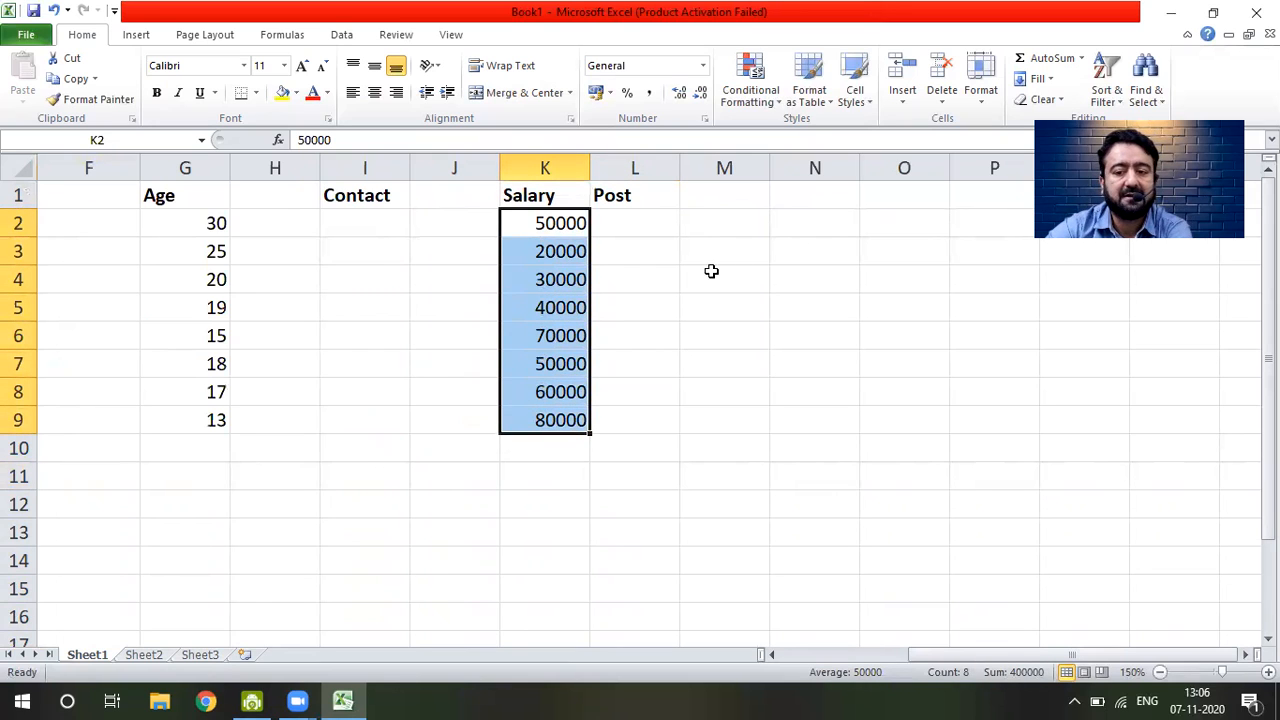
pyautogui.rightClick(545, 251)
pyautogui.click(463, 489)
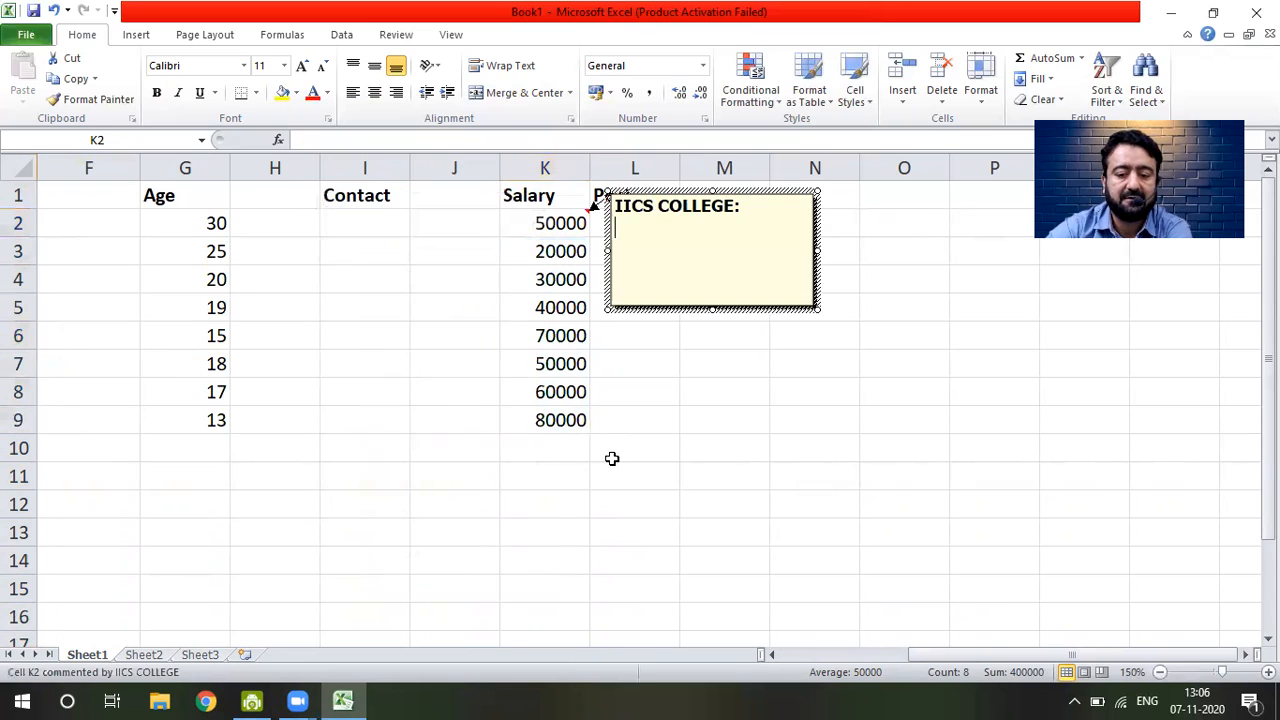
pyautogui.press('Escape')
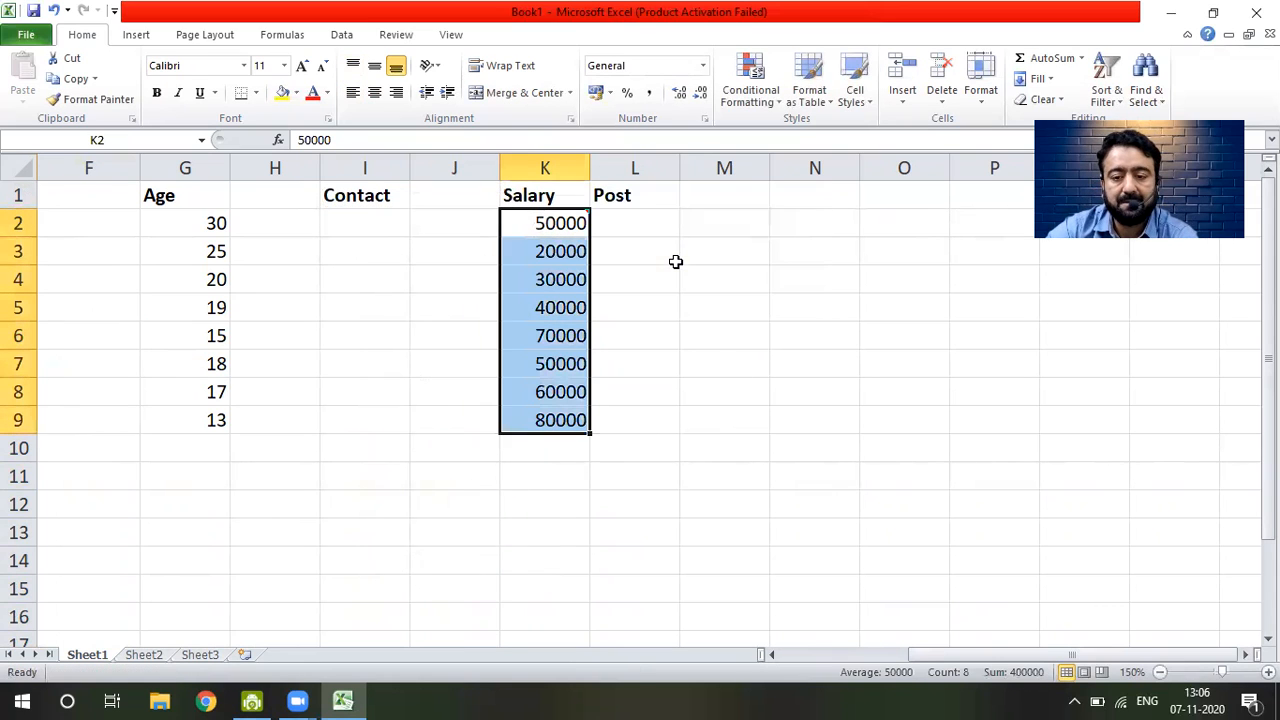
# - Open Format Cells for the salary values in K2:K9 and choose the Number category
pyautogui.rightClick(536, 311)
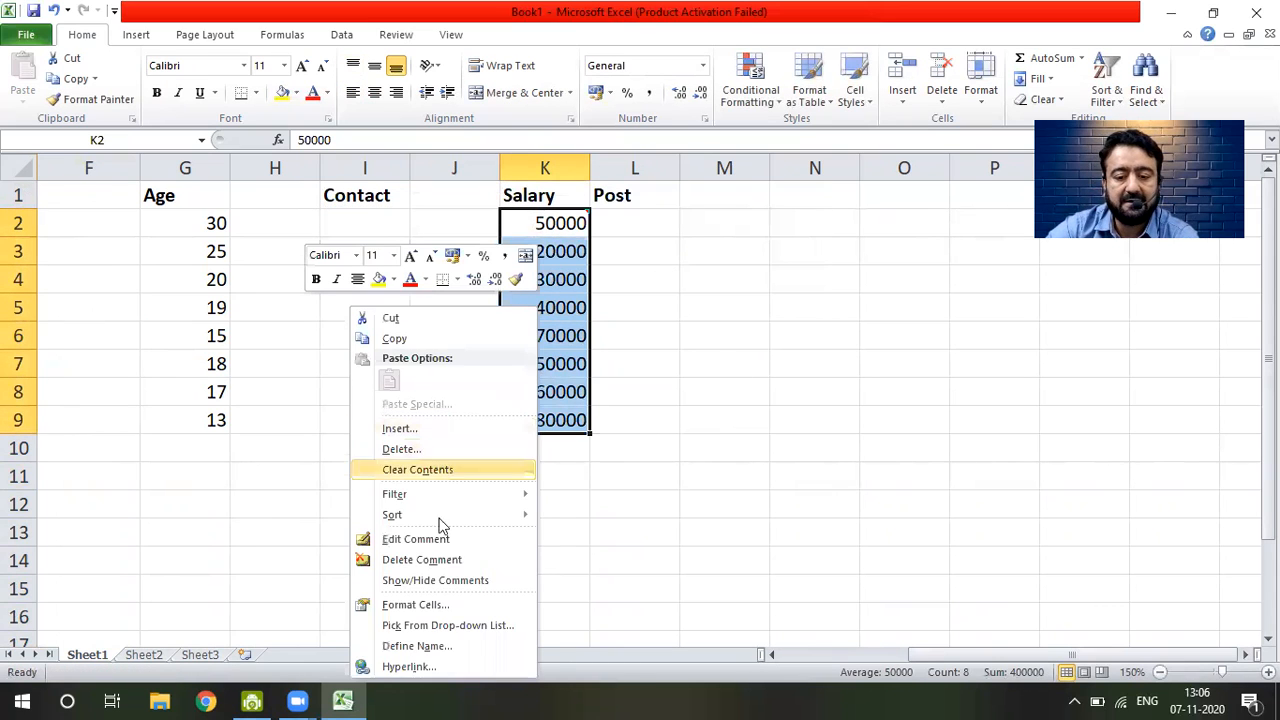
pyautogui.click(428, 604)
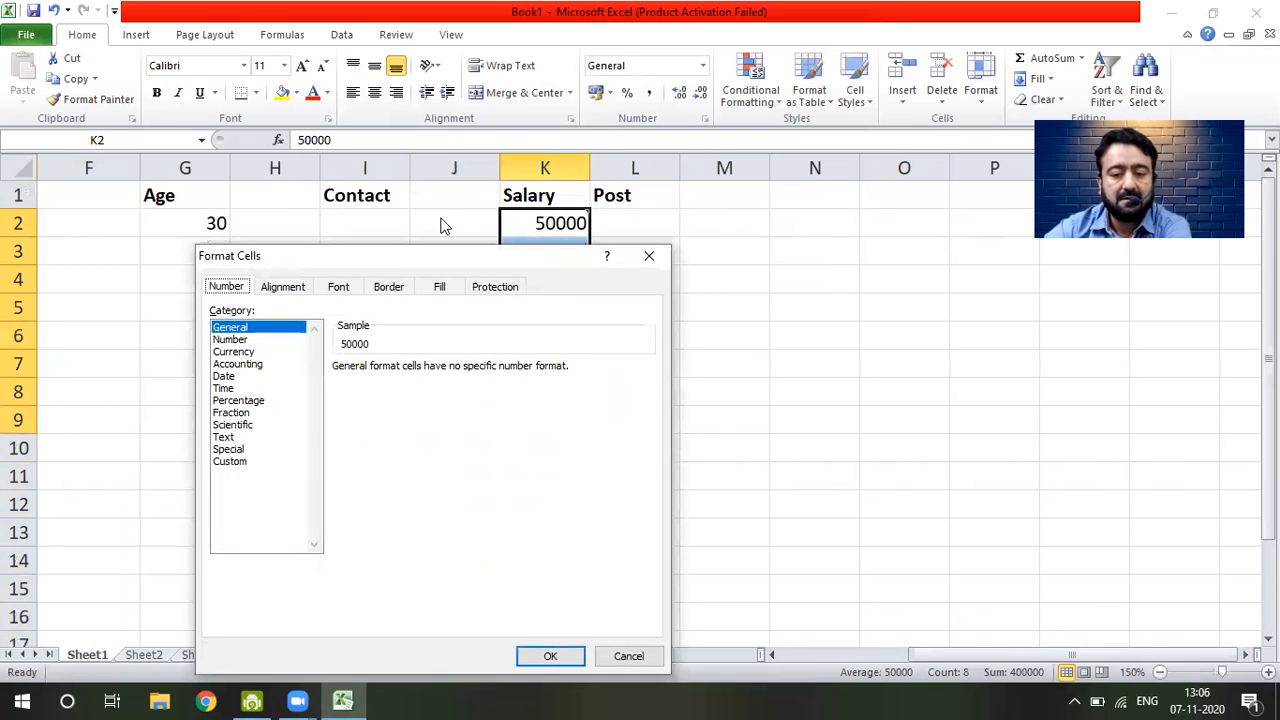
pyautogui.moveTo(452, 262); pyautogui.dragTo(446, 118)
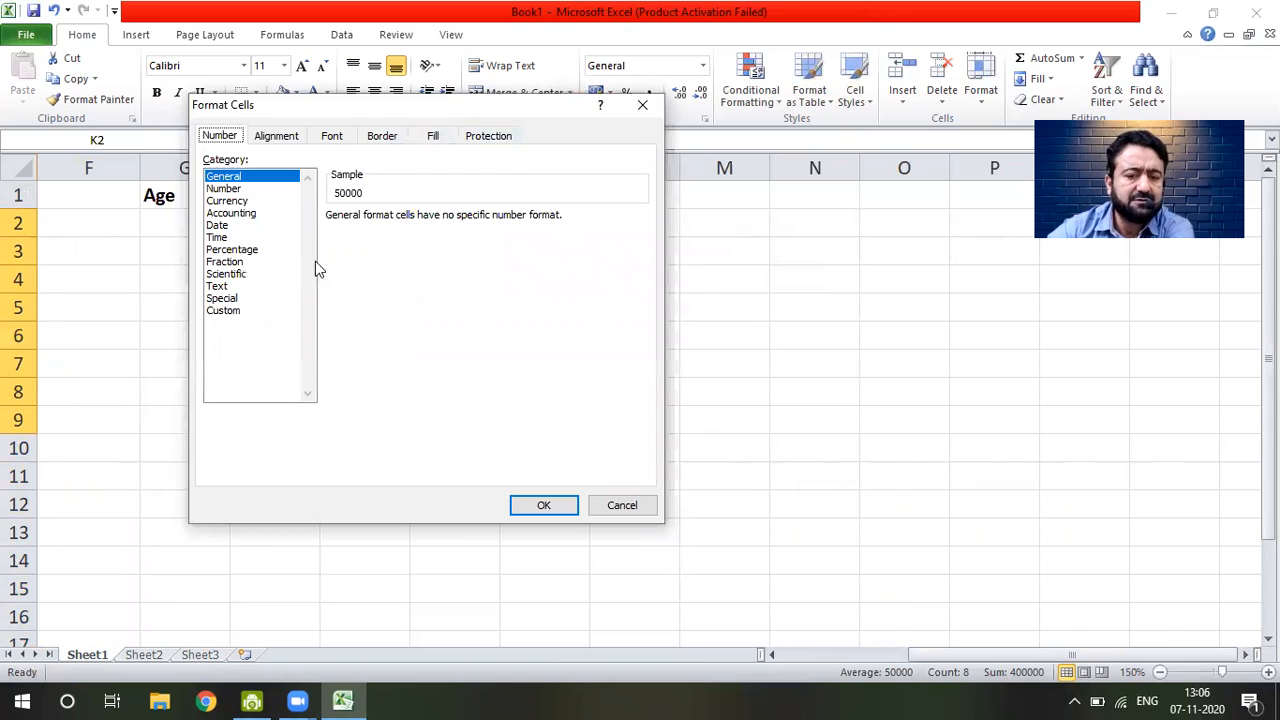
pyautogui.click(222, 189)
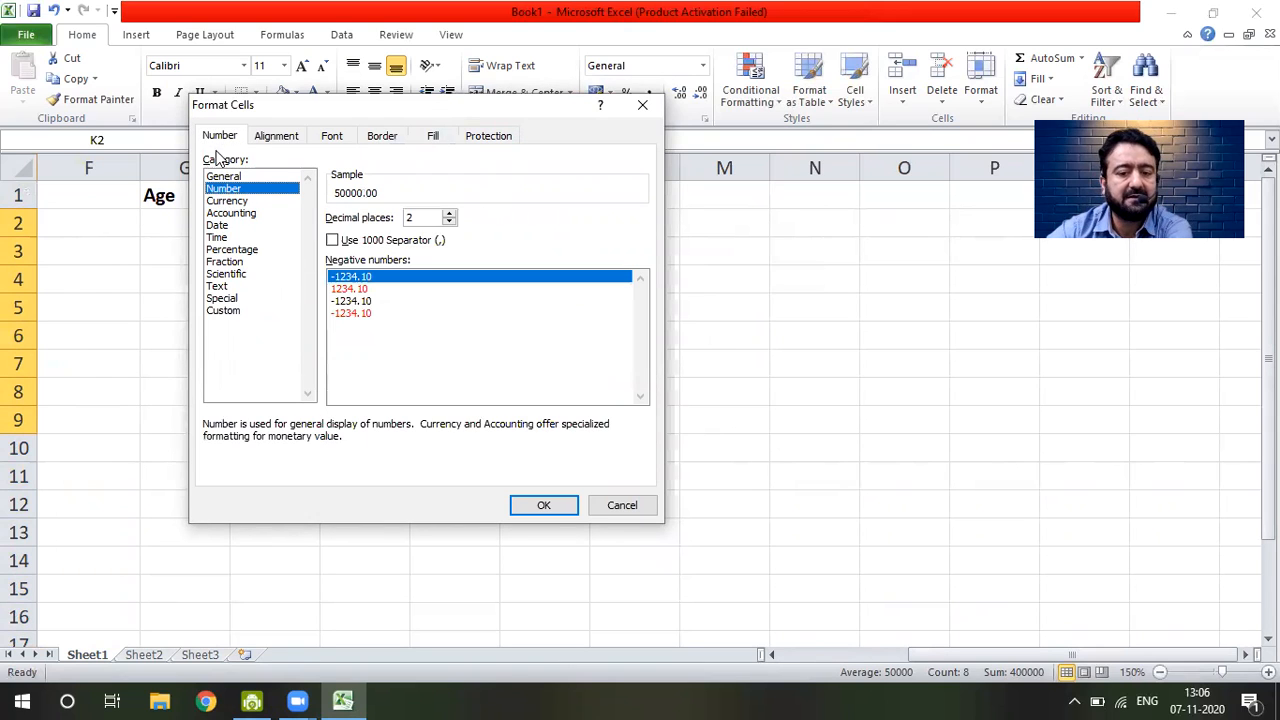
# - Review the alignment, font and Currency options for the salaries, and return to the Number category
pyautogui.click(281, 138)
pyautogui.click(340, 138)
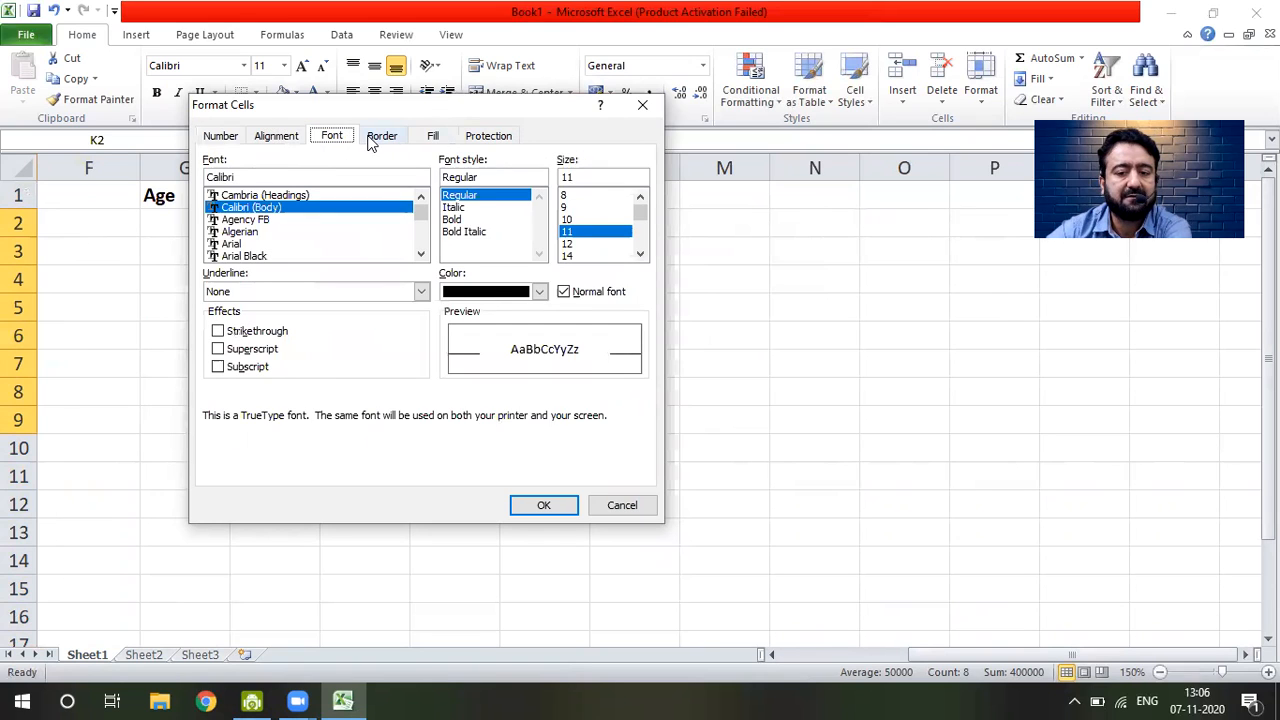
pyautogui.click(215, 137)
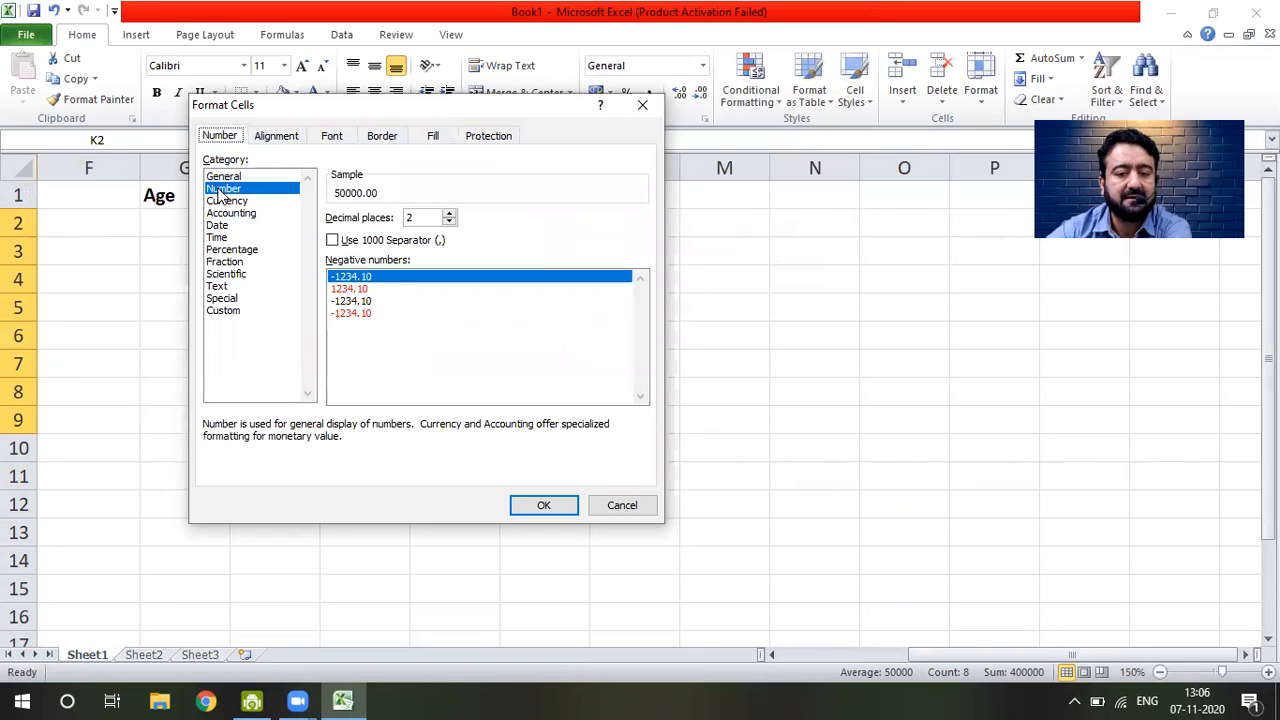
pyautogui.click(226, 201)
pyautogui.click(224, 189)
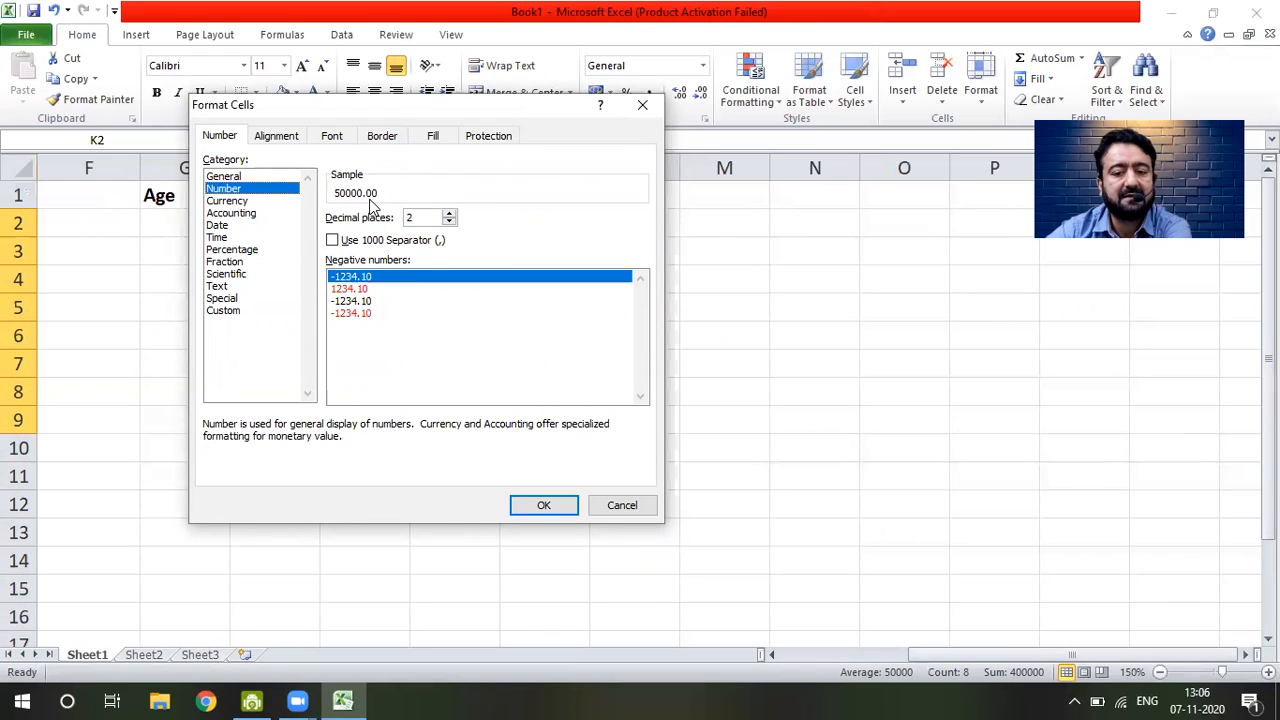
# - Apply the Number format with 2 decimal places to the salaries in K2:K9
pyautogui.click(544, 505)
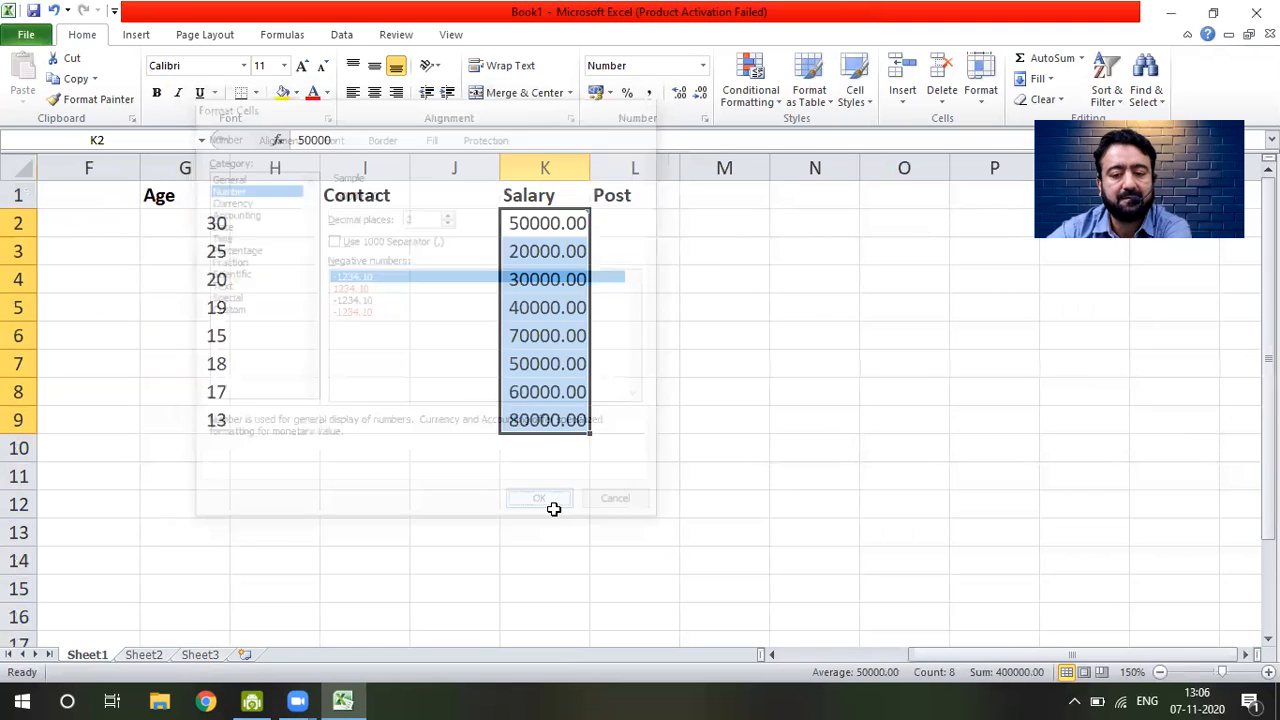
pyautogui.moveTo(552, 220)
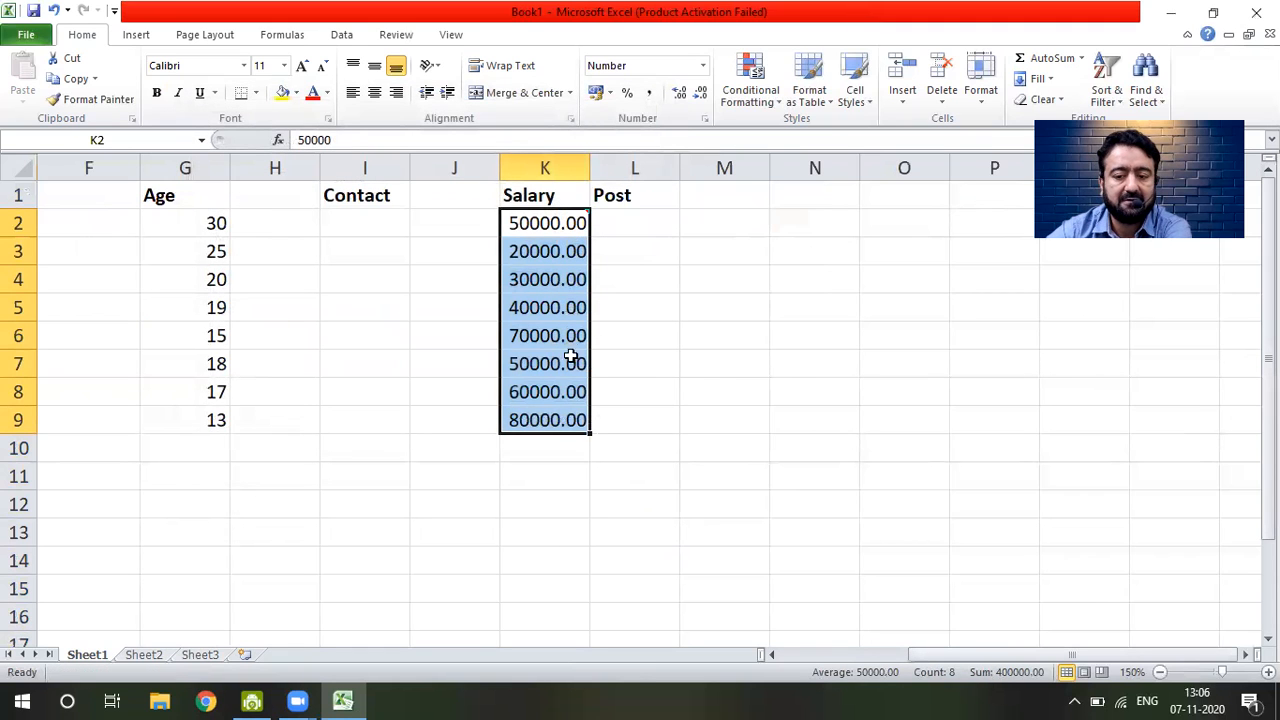
pyautogui.rightClick(575, 228)
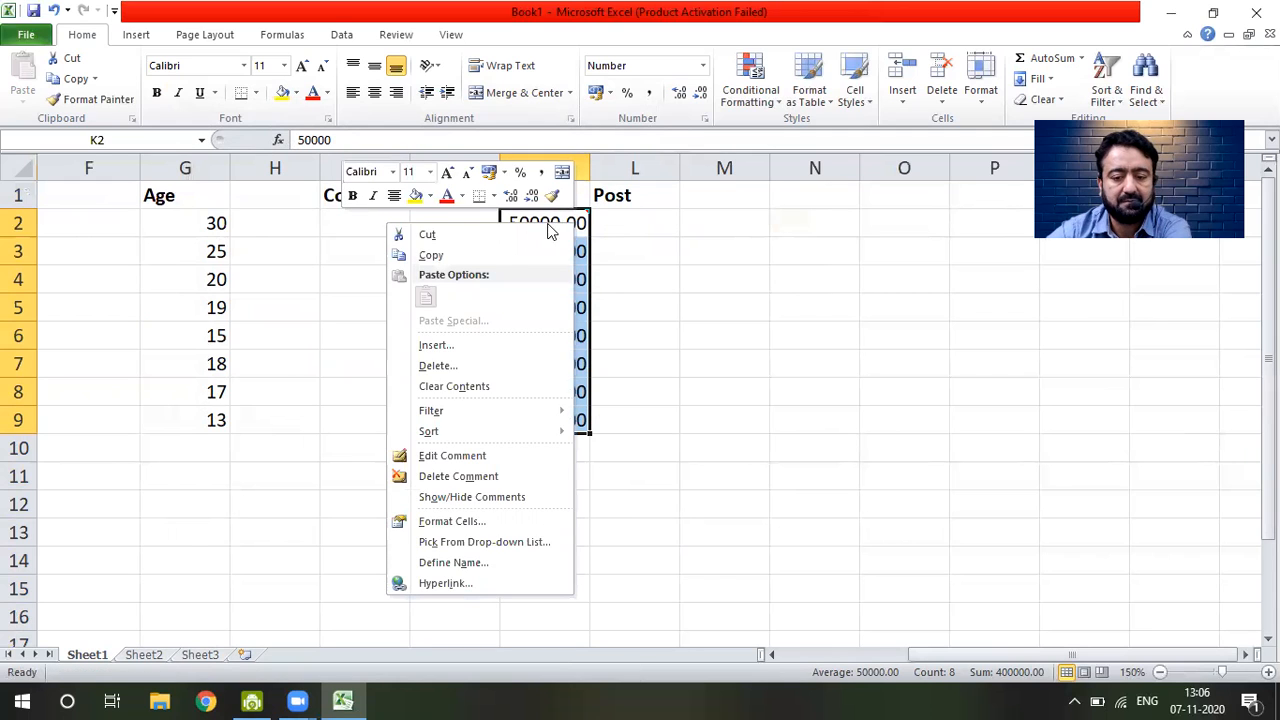
pyautogui.moveTo(470, 418)
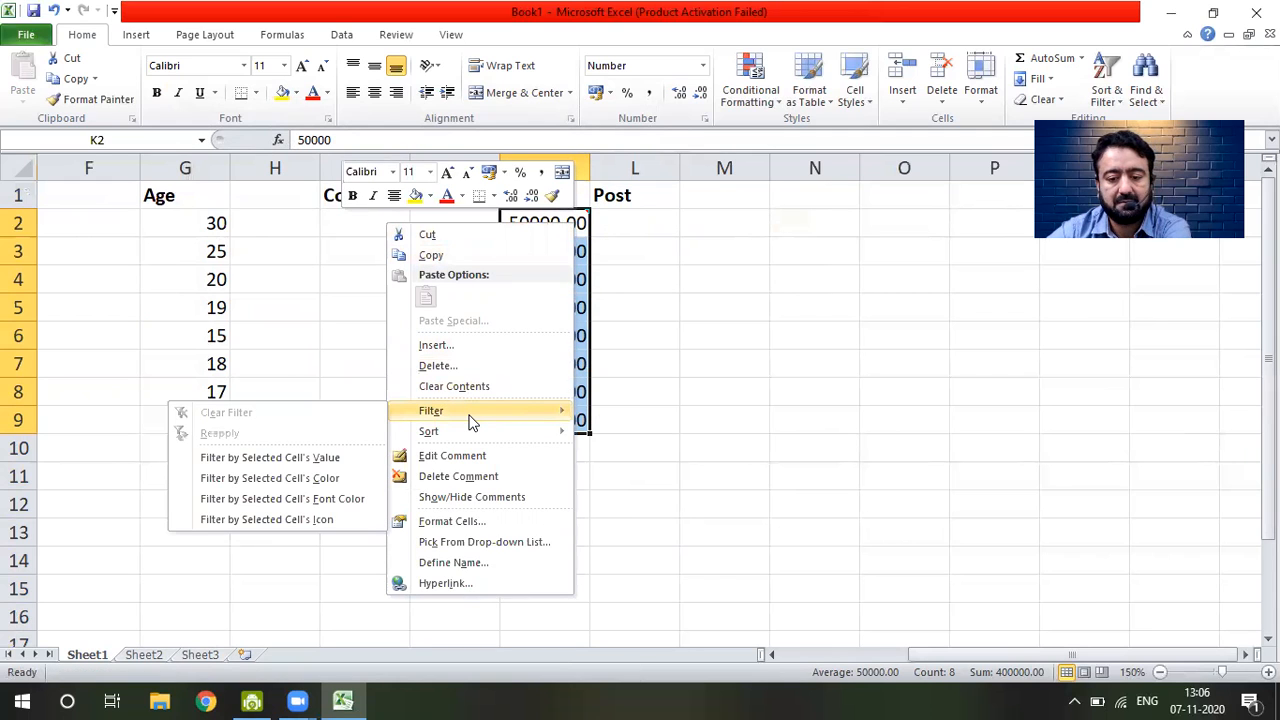
pyautogui.click(480, 475)
pyautogui.click(700, 383)
# - Enter 50000 in cell K10, directly below the formatted salaries
pyautogui.click(551, 222)
pyautogui.click(566, 452)
pyautogui.write('5000')
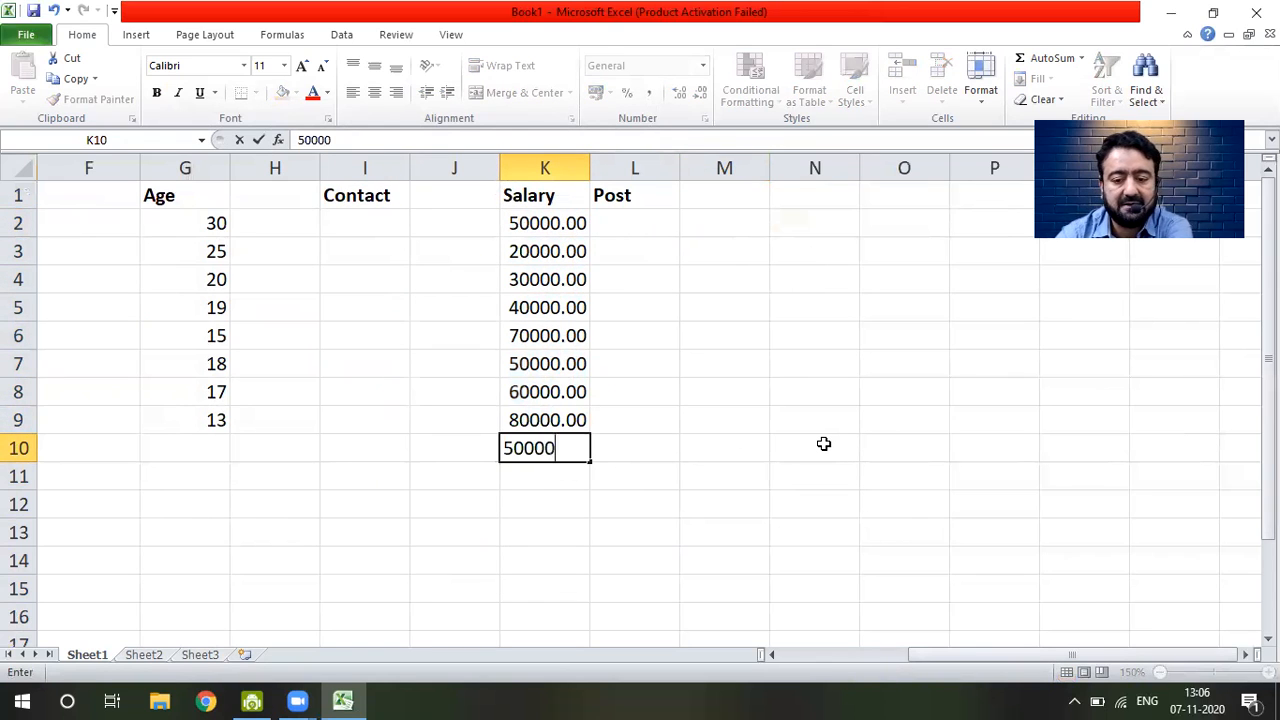
pyautogui.write('0')
pyautogui.press('Return')
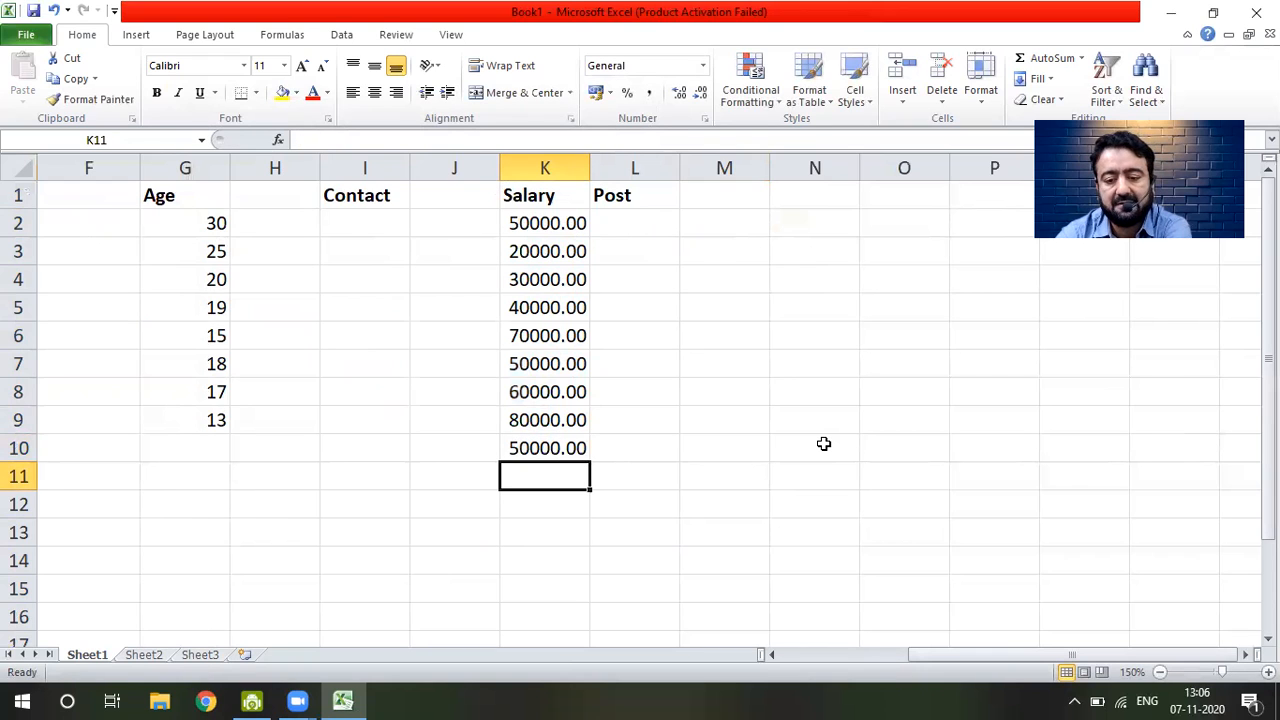
# - Enter 23 in cell K15, a few rows below the salary list
pyautogui.press('Down')
pyautogui.press('Down')
pyautogui.press('Down')
pyautogui.press('Down')
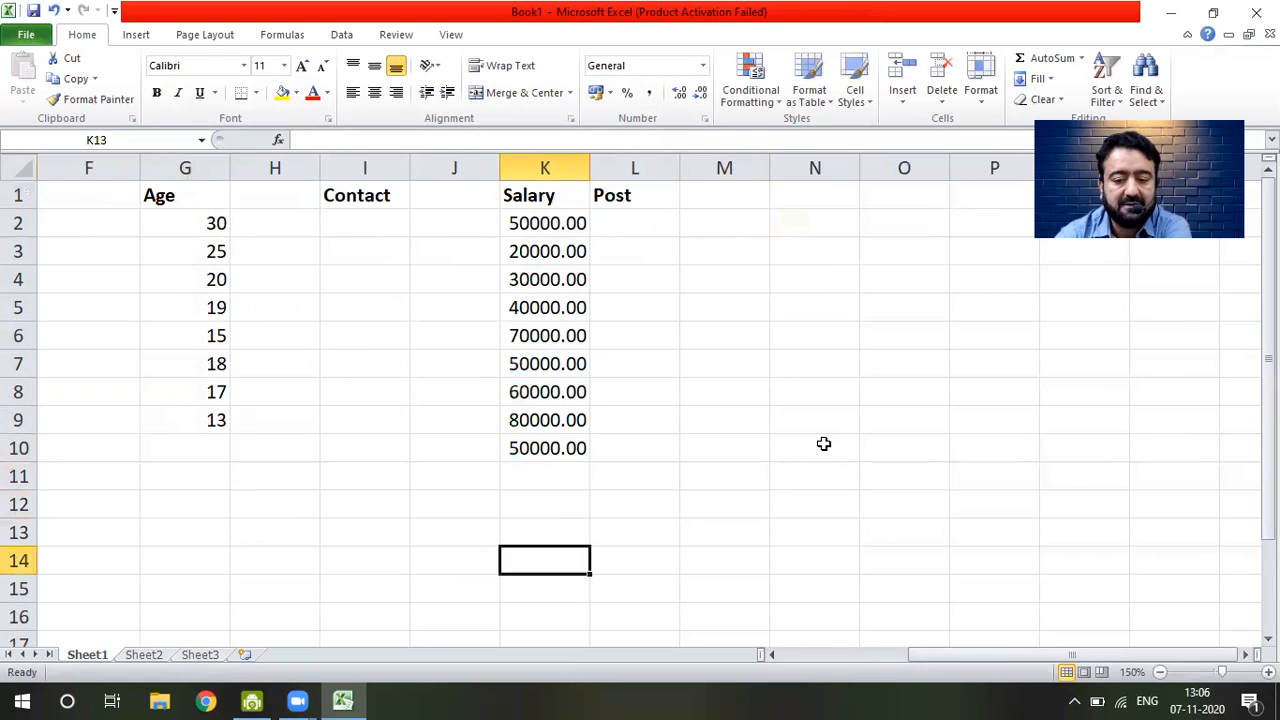
pyautogui.write('23')
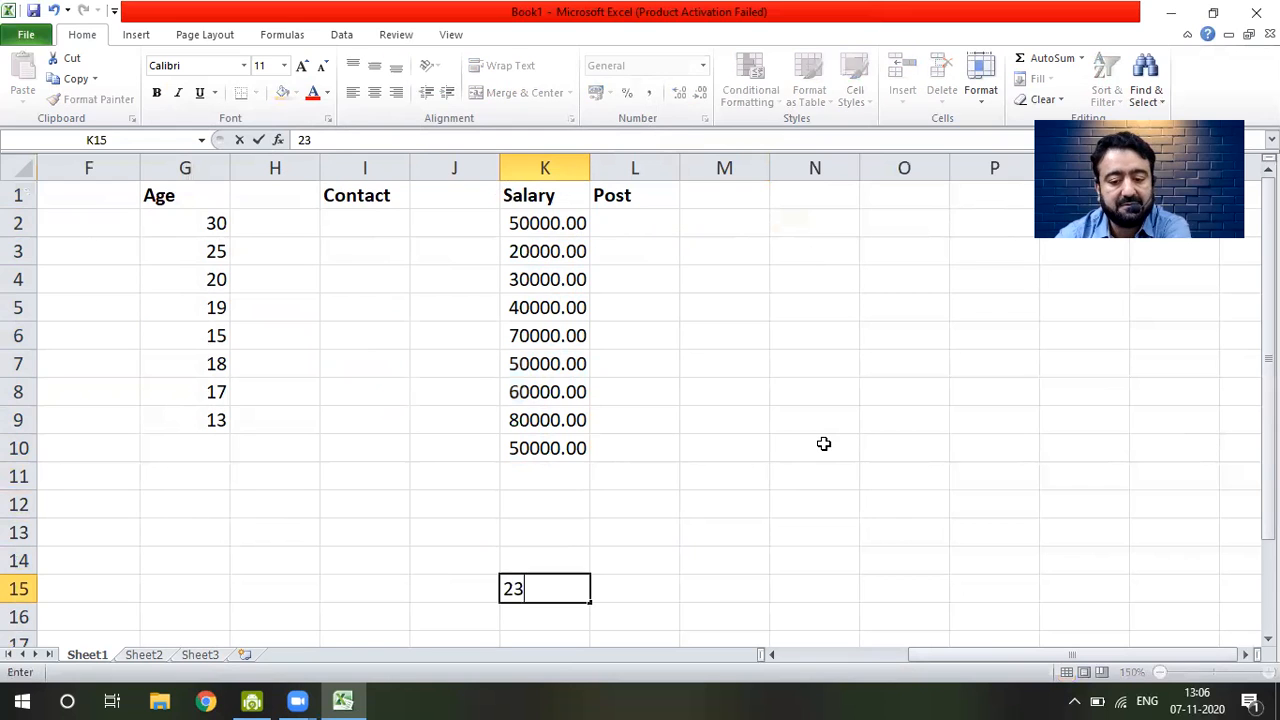
pyautogui.press('Return')
# - Enter 2312 in cell K14, just above the 23 in the Salary column
pyautogui.press('Down')
pyautogui.press('Down')
pyautogui.press('Down')
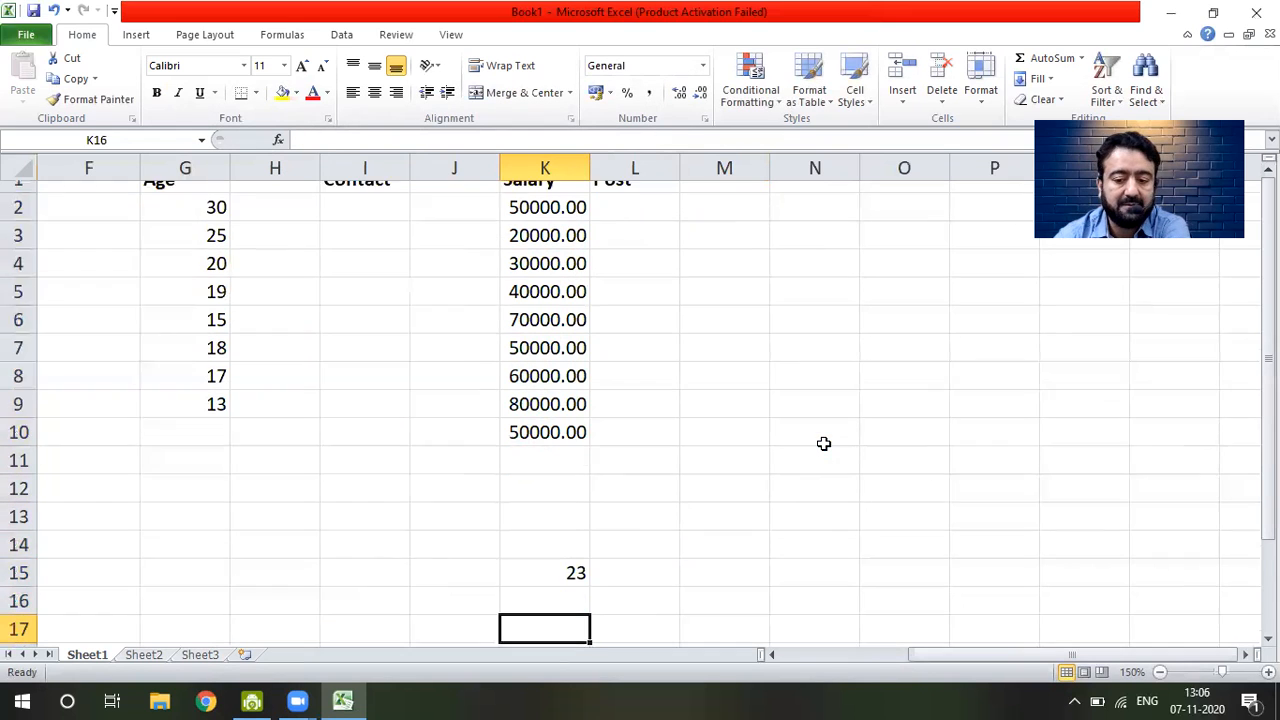
pyautogui.press('Up')
pyautogui.press('Up')
pyautogui.press('Up')
pyautogui.press('Up')
pyautogui.press('Up')
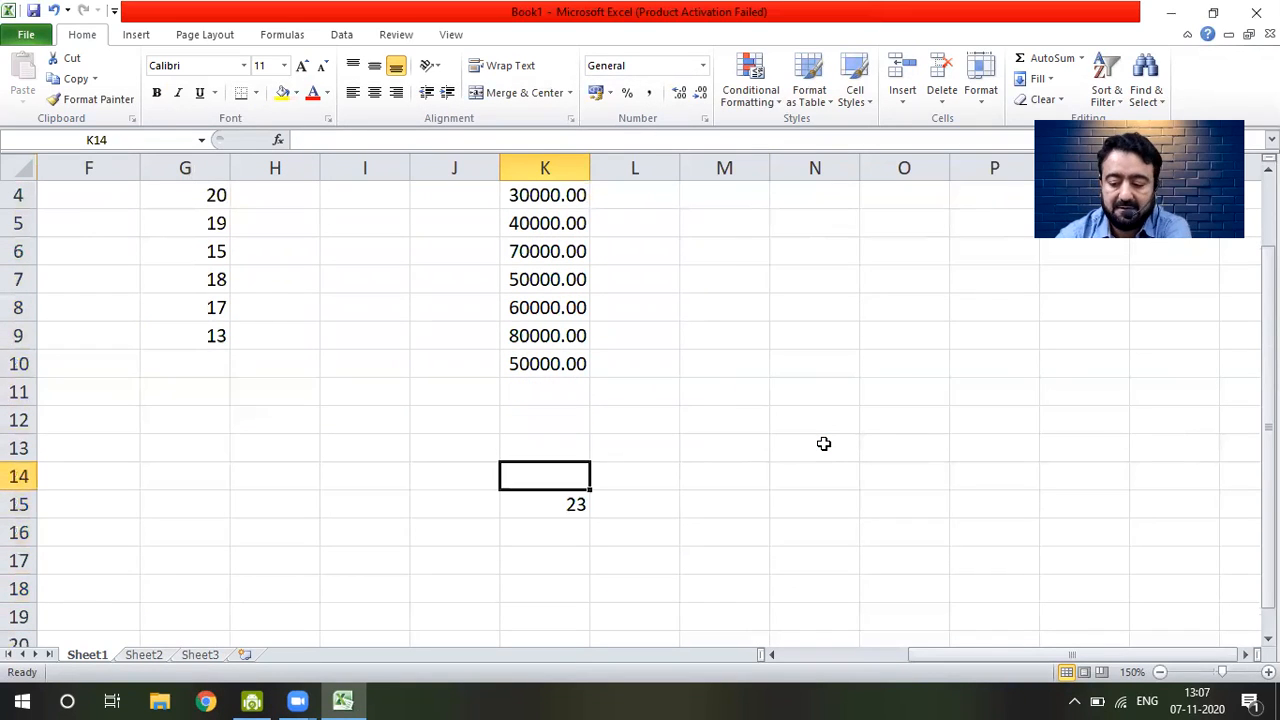
pyautogui.write('2312')
pyautogui.press('Return')
pyautogui.press('Up')
# - Select the whole Salary column K, open Format Cells for it and choose the Number category
pyautogui.click(532, 160)
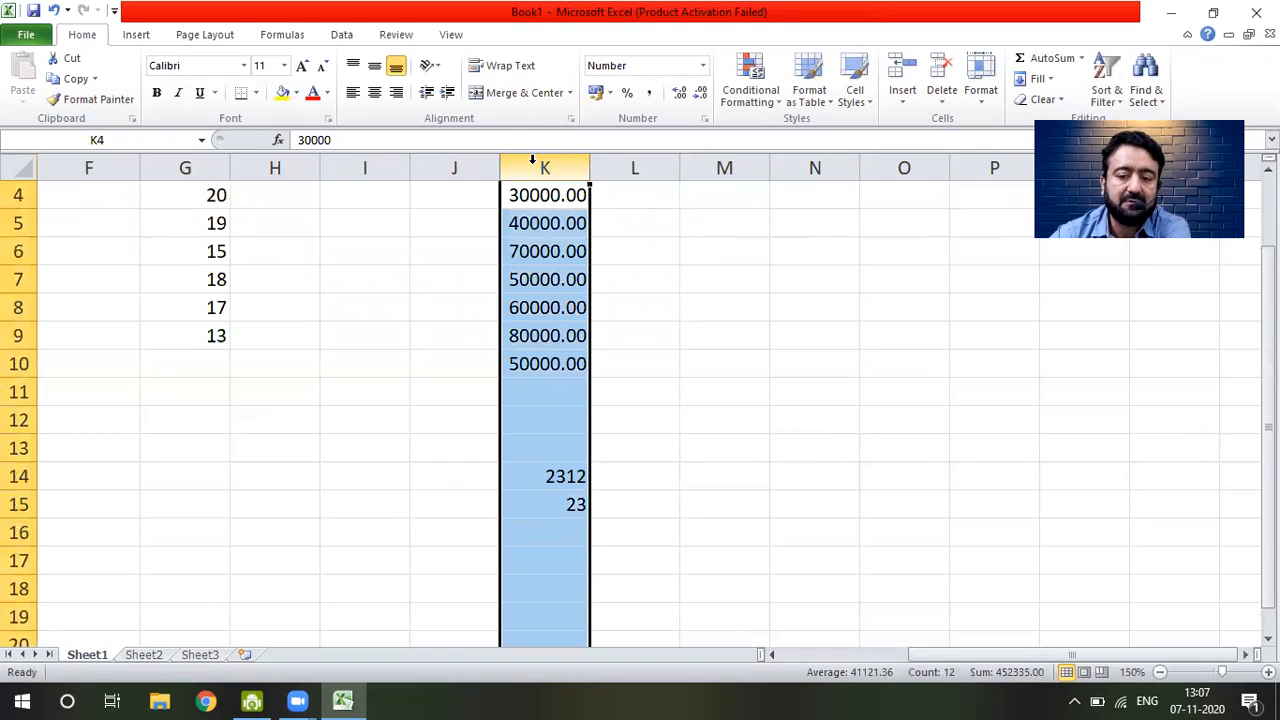
pyautogui.rightClick(532, 165)
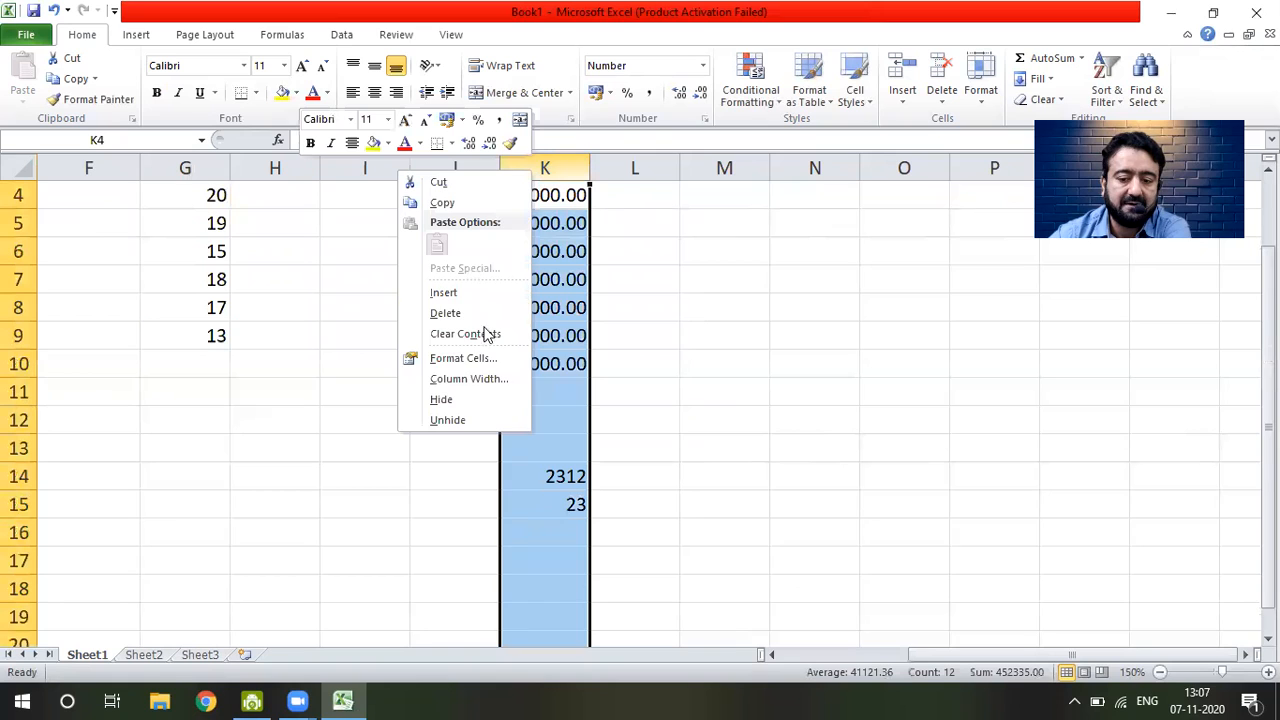
pyautogui.click(466, 357)
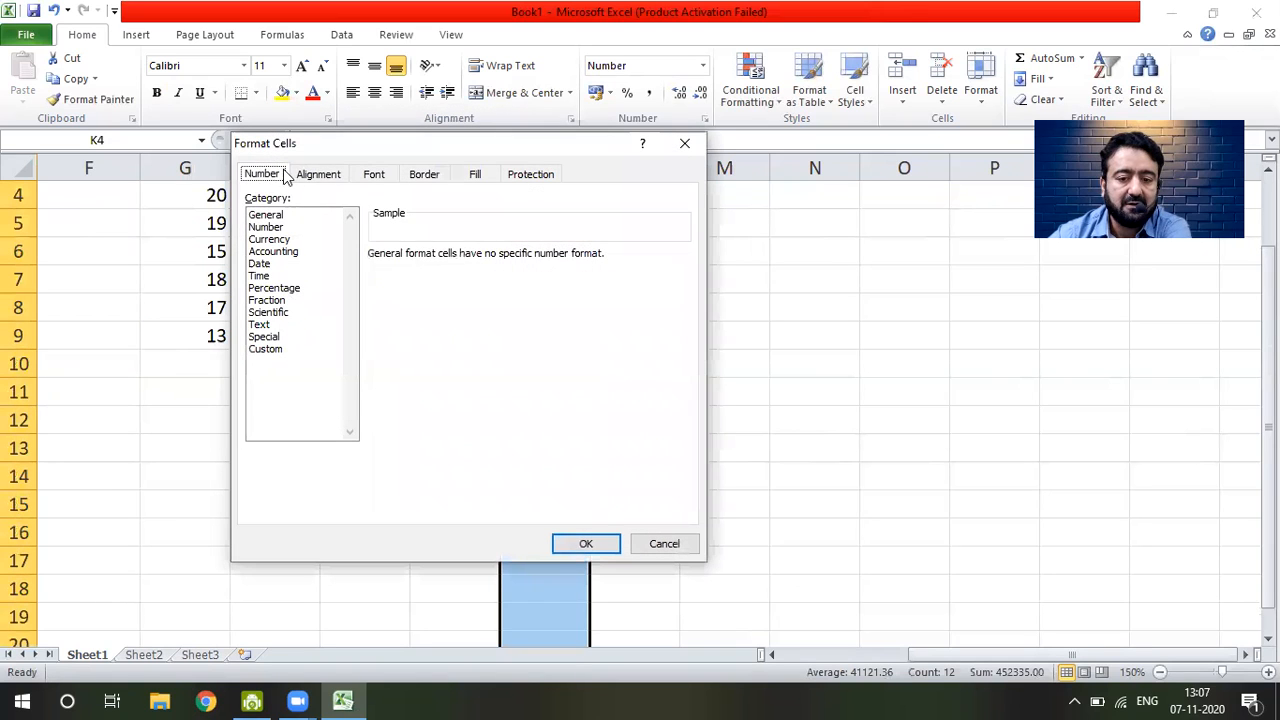
pyautogui.click(338, 176)
pyautogui.click(281, 178)
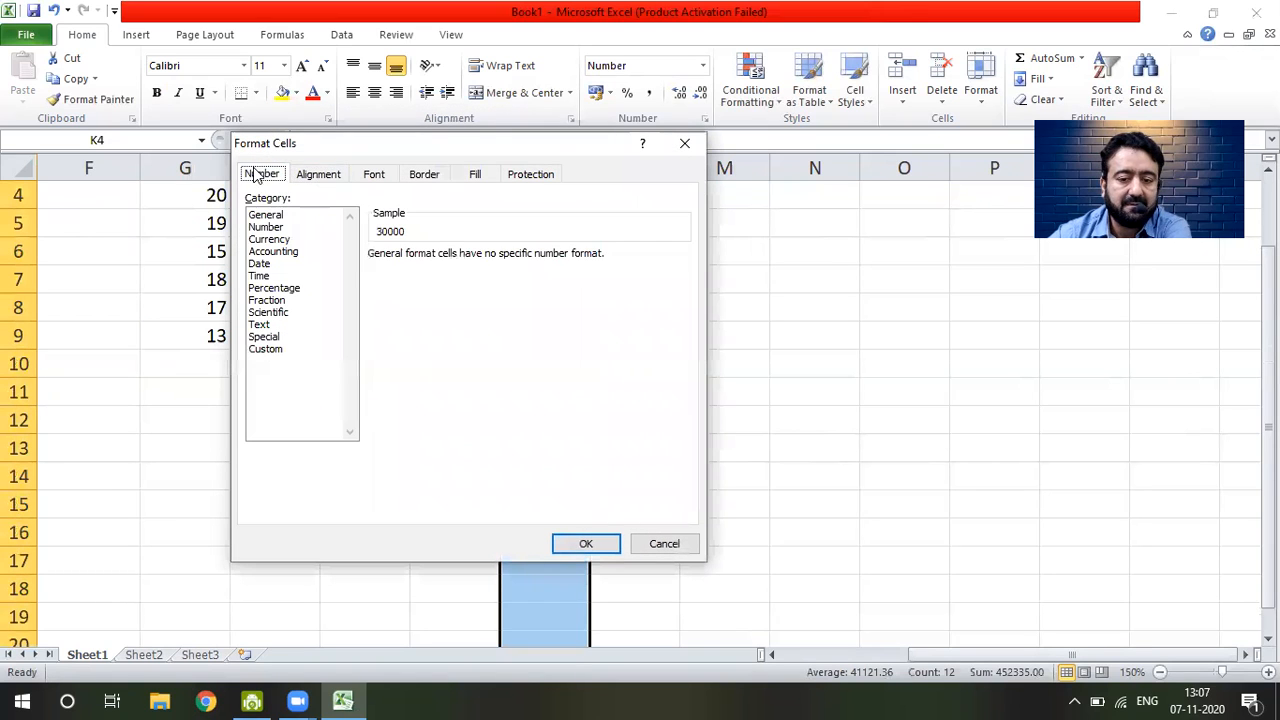
pyautogui.click(267, 229)
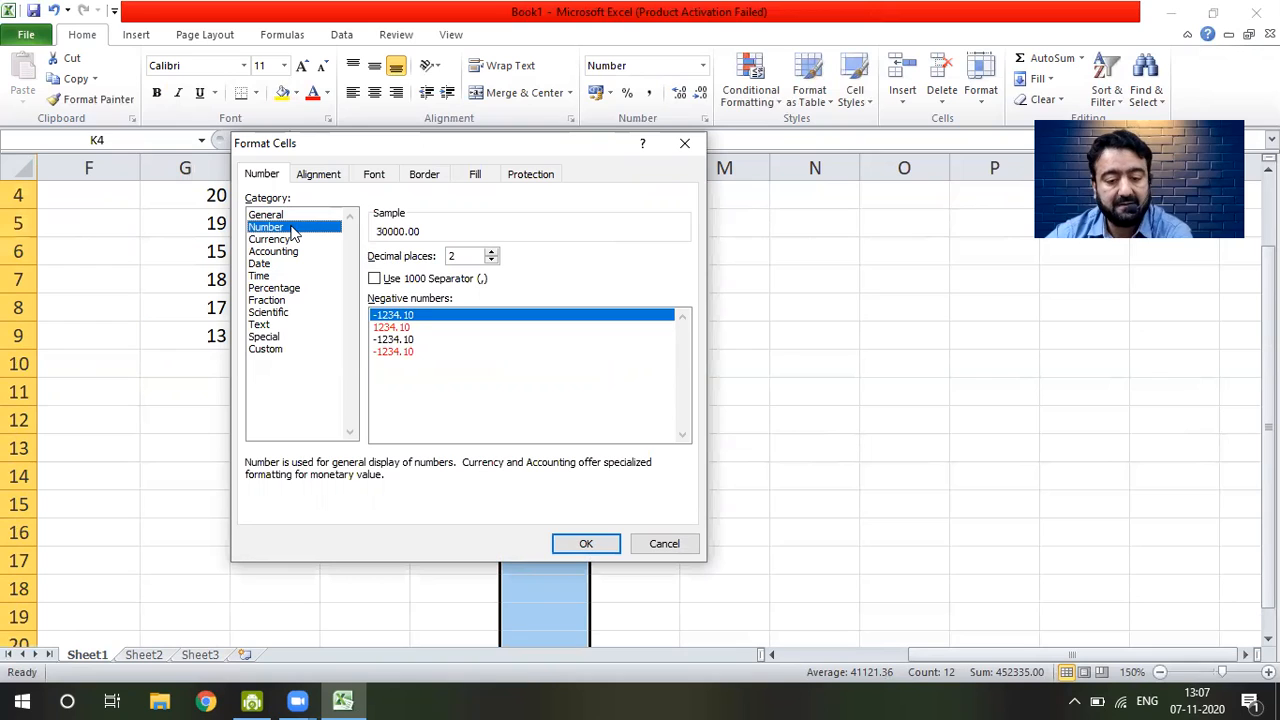
pyautogui.moveTo(234, 215)
pyautogui.mouseDown()
pyautogui.moveTo(312, 218)
pyautogui.moveTo(346, 238)
pyautogui.mouseUp()
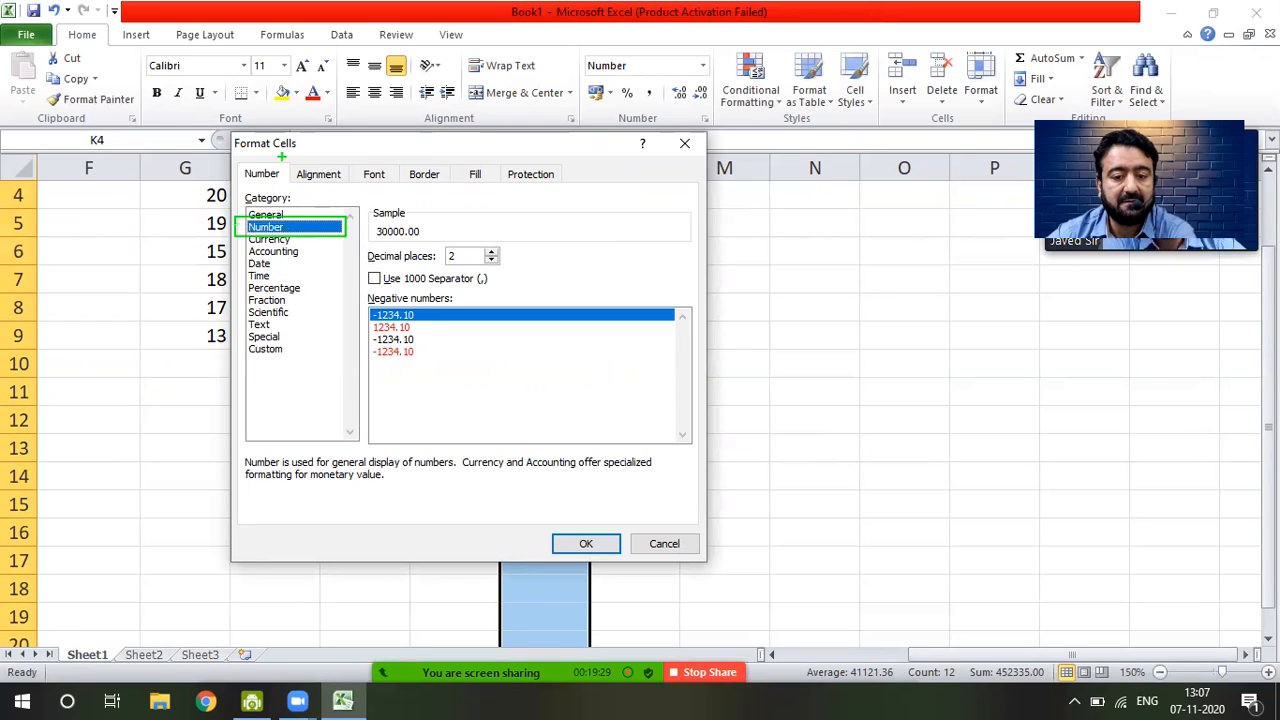
pyautogui.moveTo(238, 161); pyautogui.dragTo(288, 184)
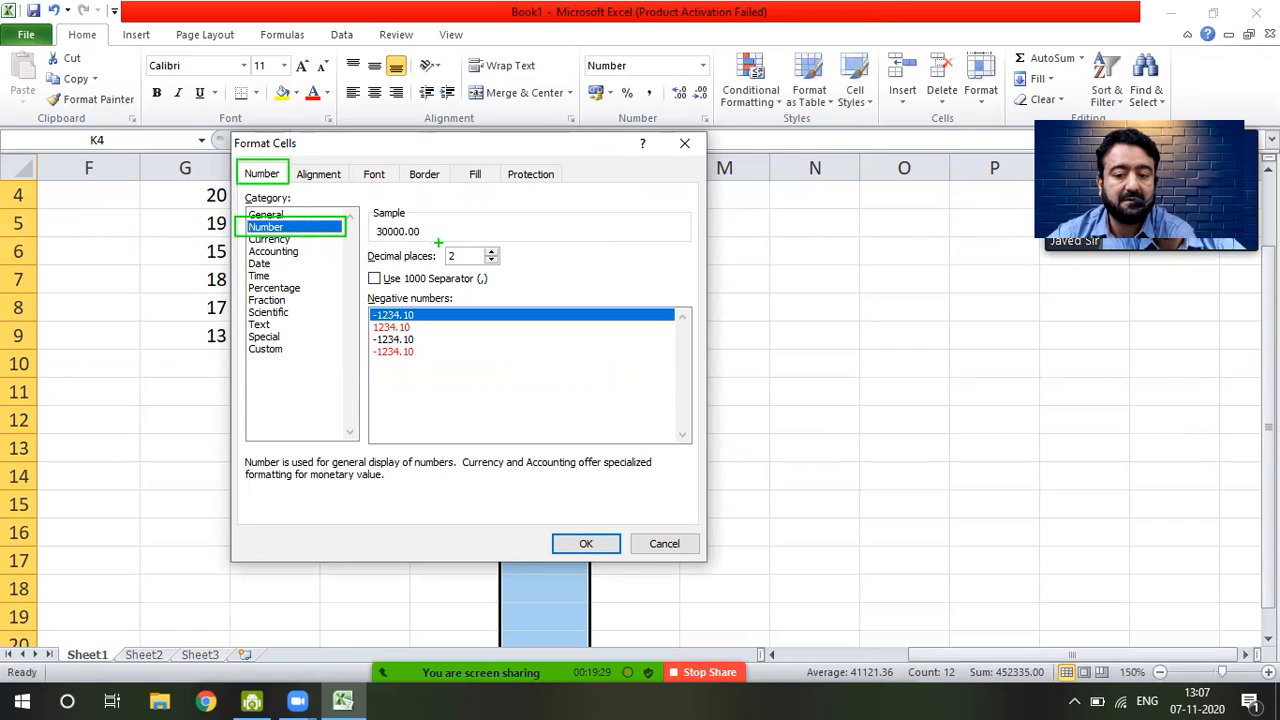
pyautogui.moveTo(433, 241); pyautogui.dragTo(518, 271)
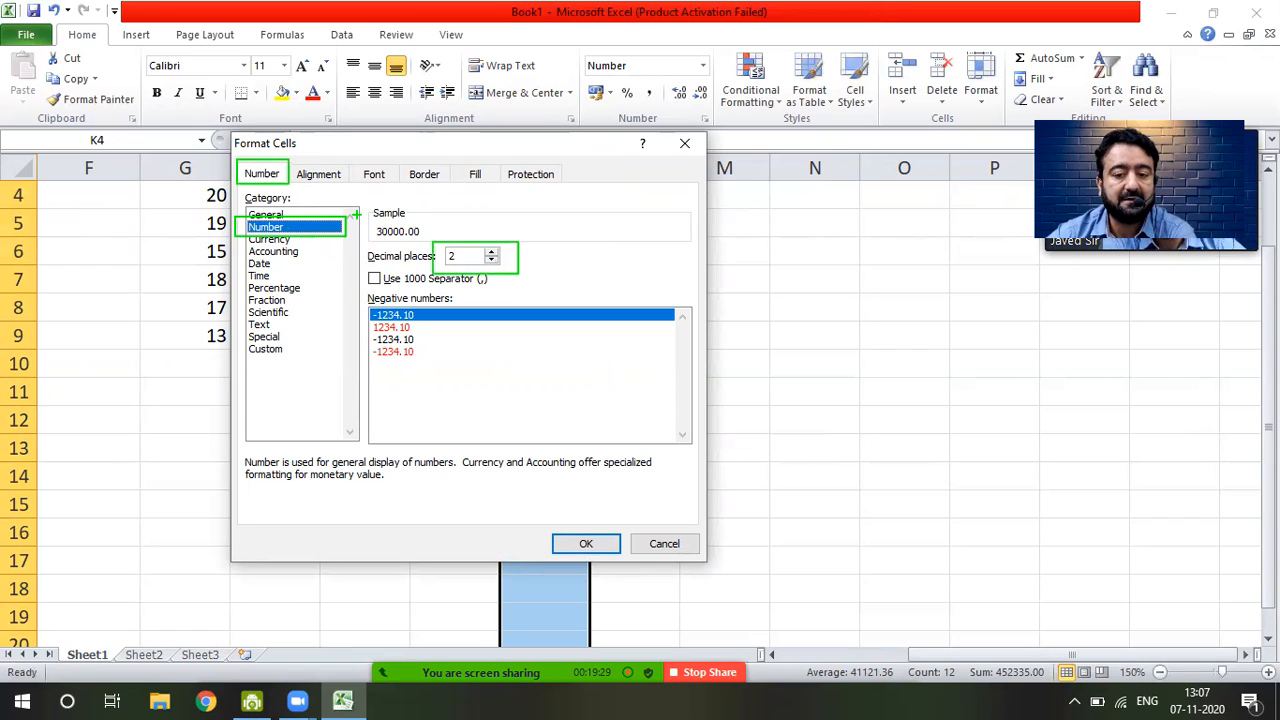
pyautogui.moveTo(367, 219); pyautogui.dragTo(432, 245)
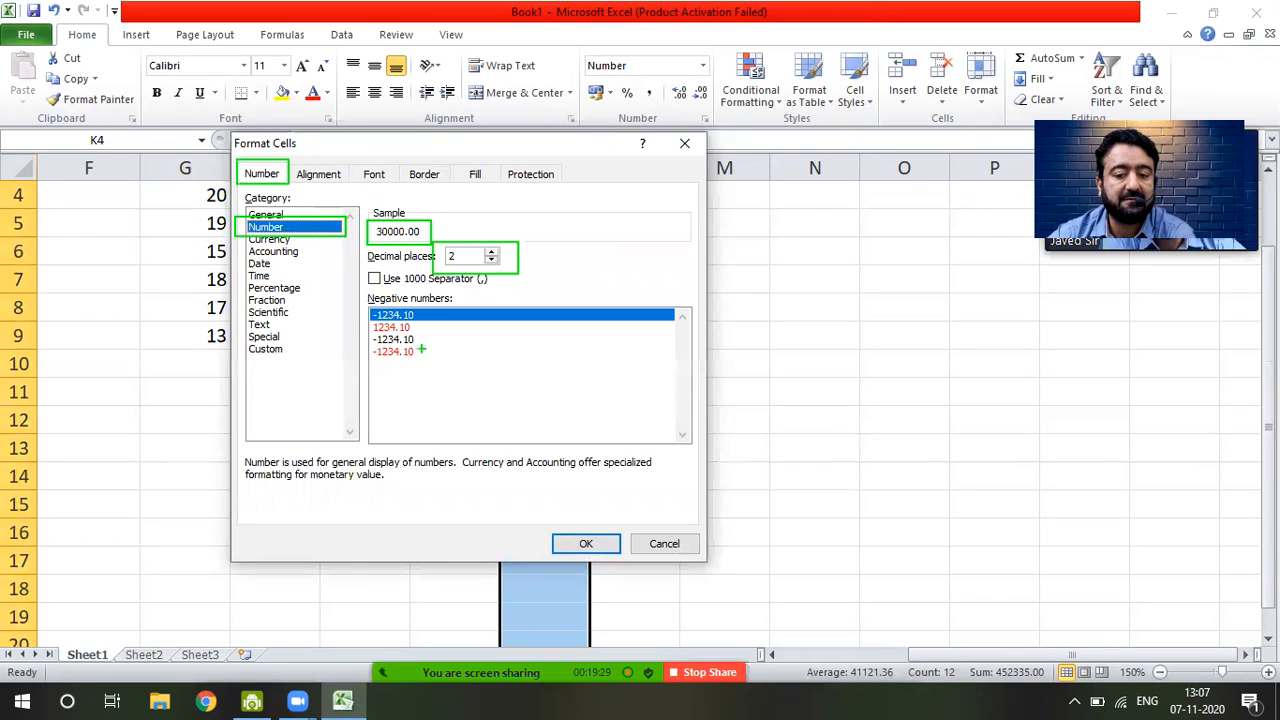
pyautogui.press('Escape')
# - Set the Number format's decimal places to 5 and apply it to the whole Salary column
pyautogui.click(491, 252)
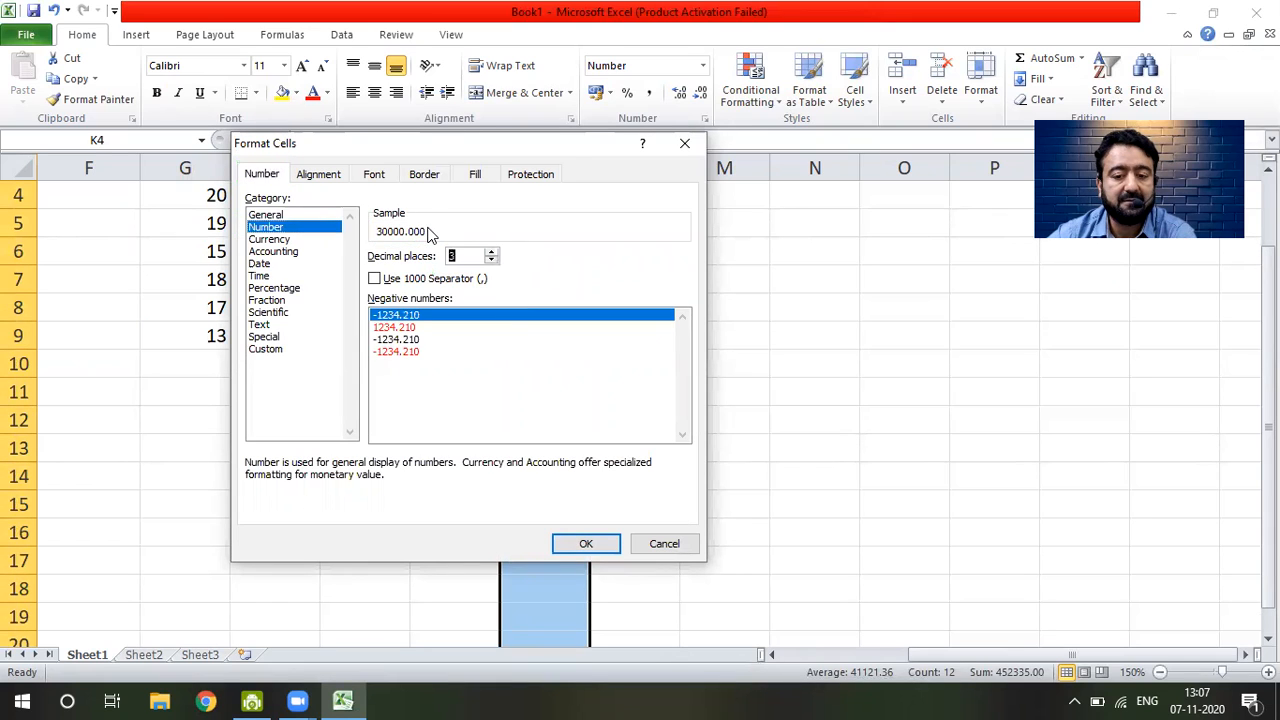
pyautogui.moveTo(369, 220)
pyautogui.mouseDown()
pyautogui.moveTo(436, 236)
pyautogui.moveTo(370, 243)
pyautogui.mouseUp()
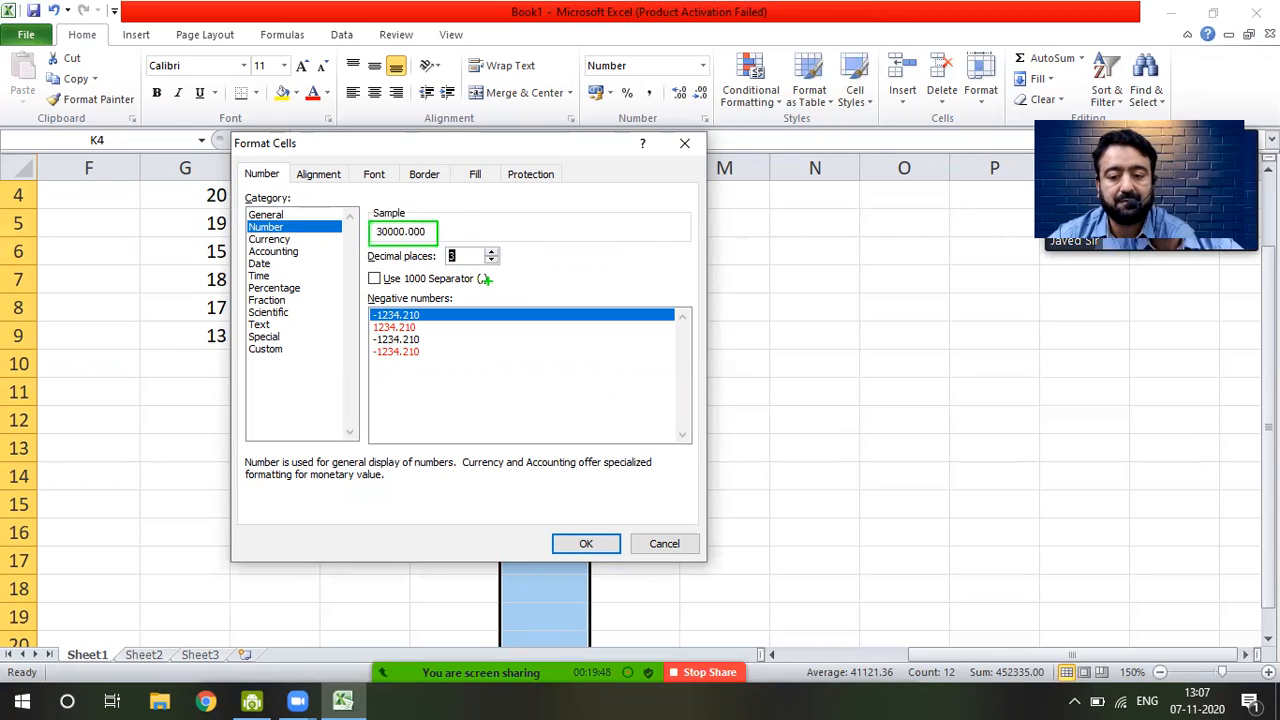
pyautogui.press('Escape')
pyautogui.click(492, 252)
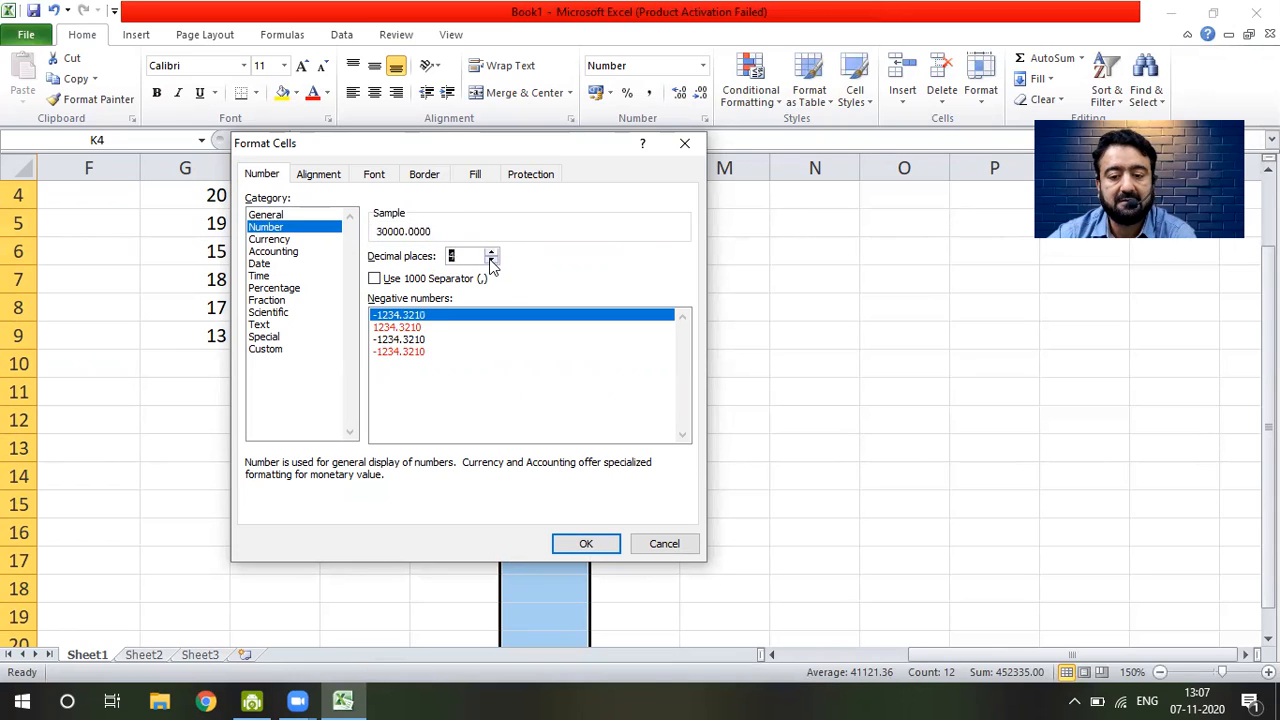
pyautogui.tripleClick(491, 261)
pyautogui.click(491, 253)
pyautogui.click(491, 253)
pyautogui.click(491, 253)
pyautogui.click(491, 253)
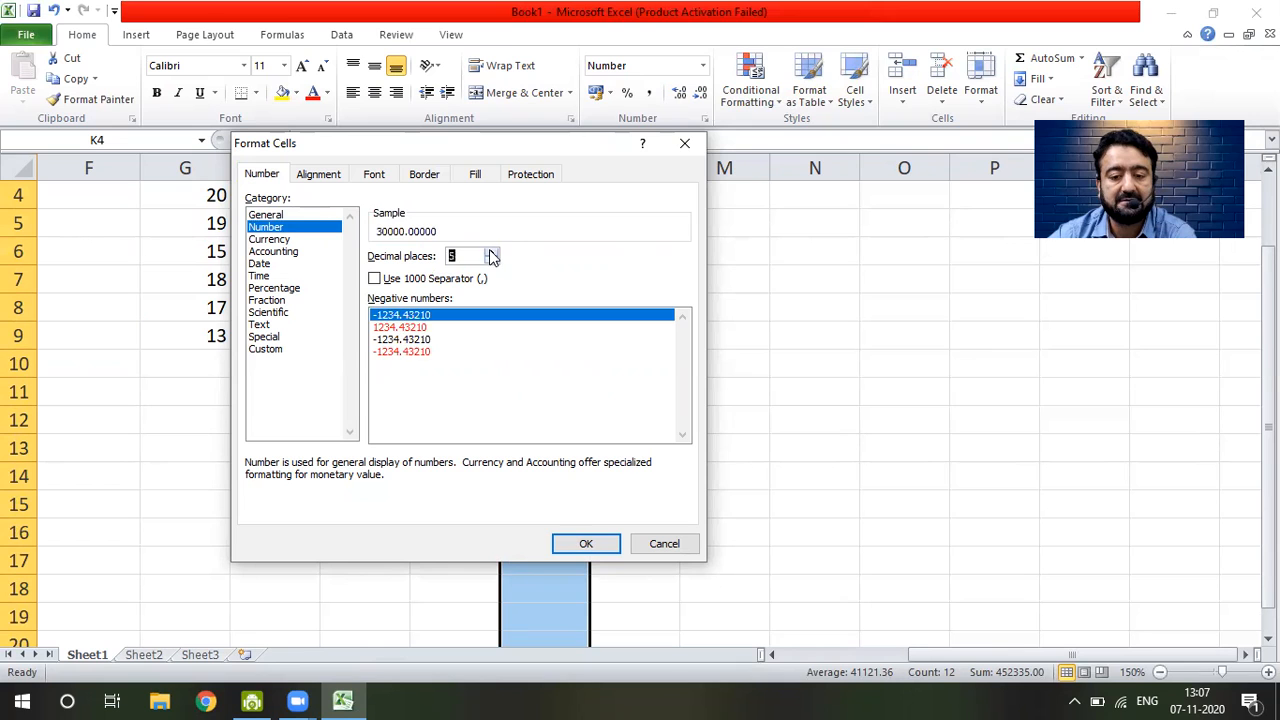
pyautogui.click(598, 550)
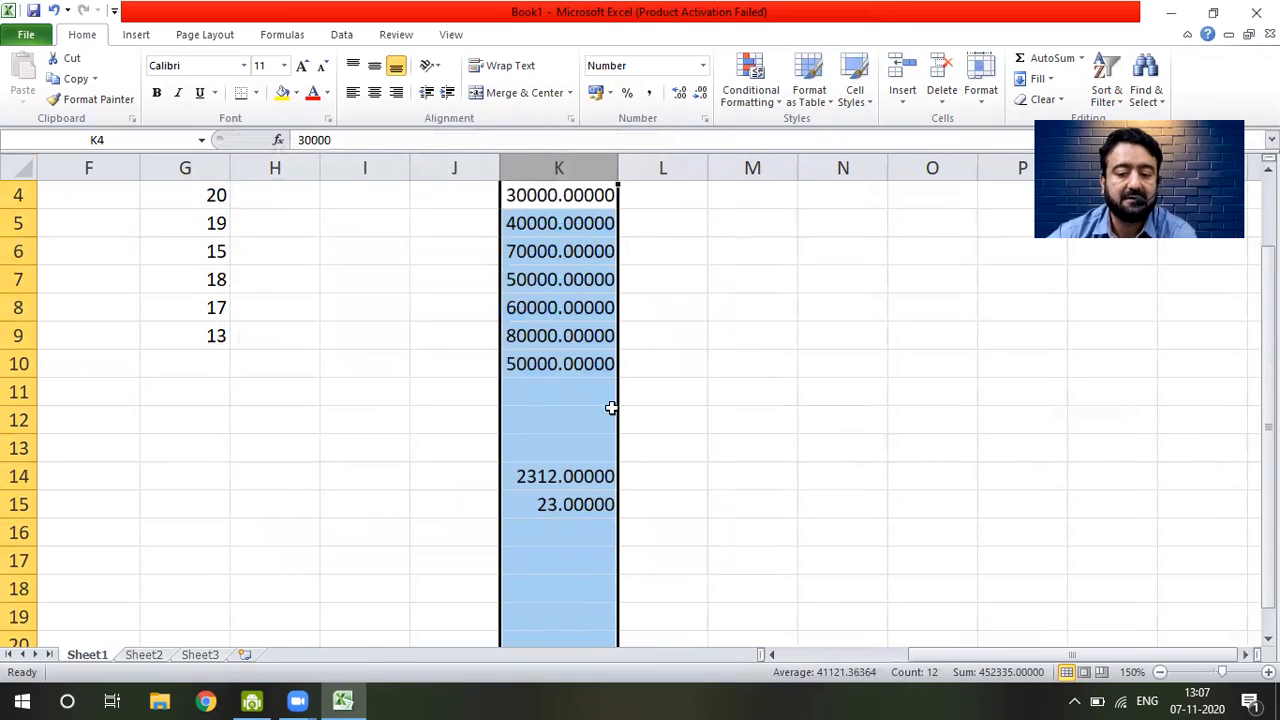
# - Enter 45, 1, 2 and 7664646 in cells K16 to K19 of the Salary column
pyautogui.click(598, 492)
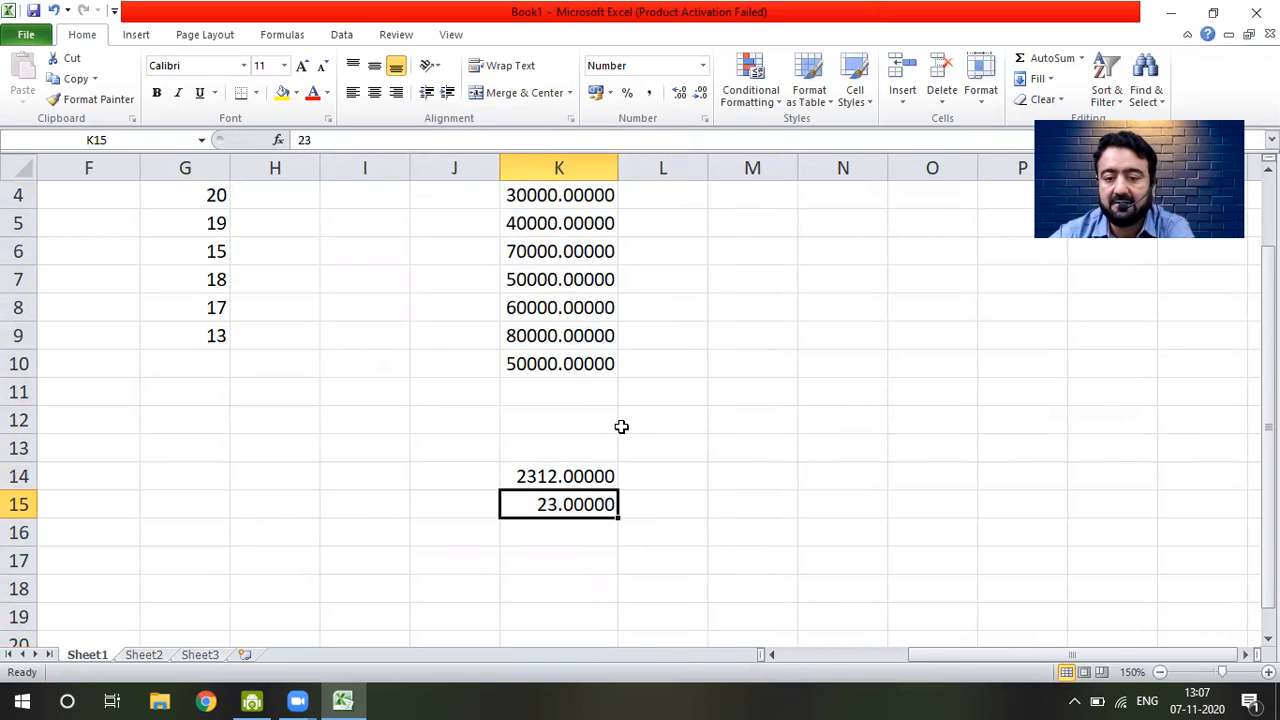
pyautogui.click(584, 536)
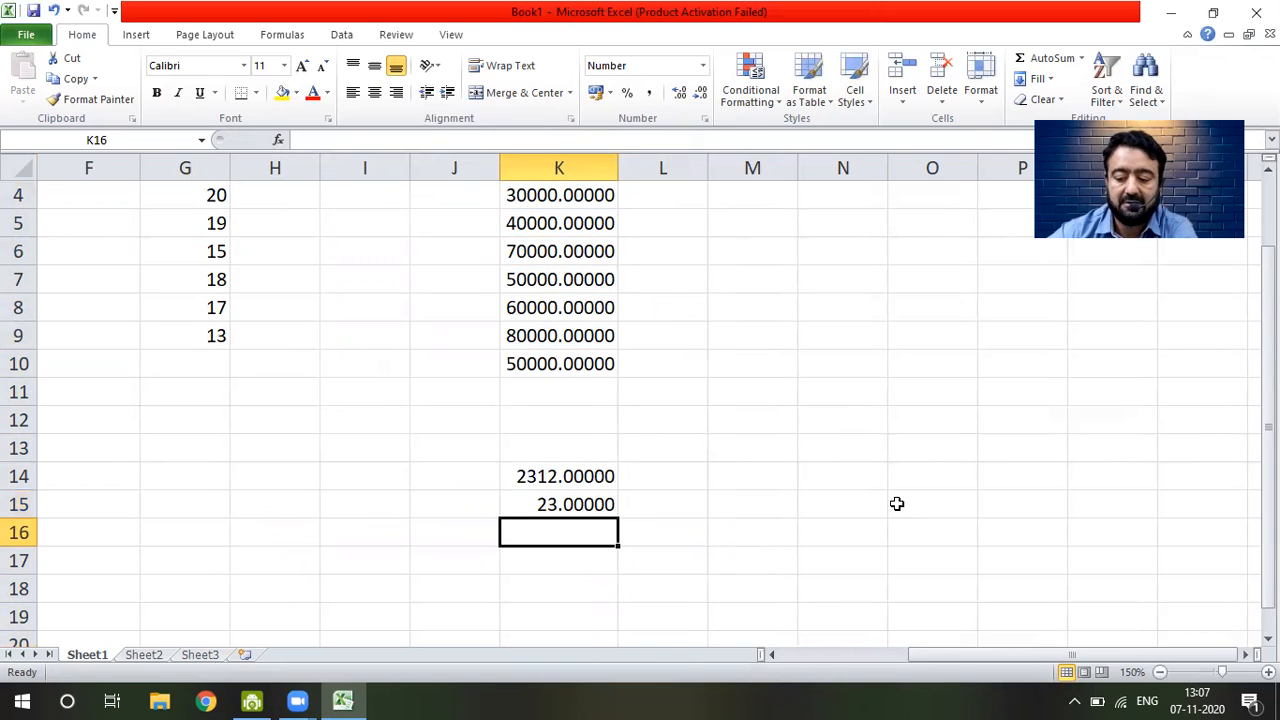
pyautogui.write('45')
pyautogui.press('Return')
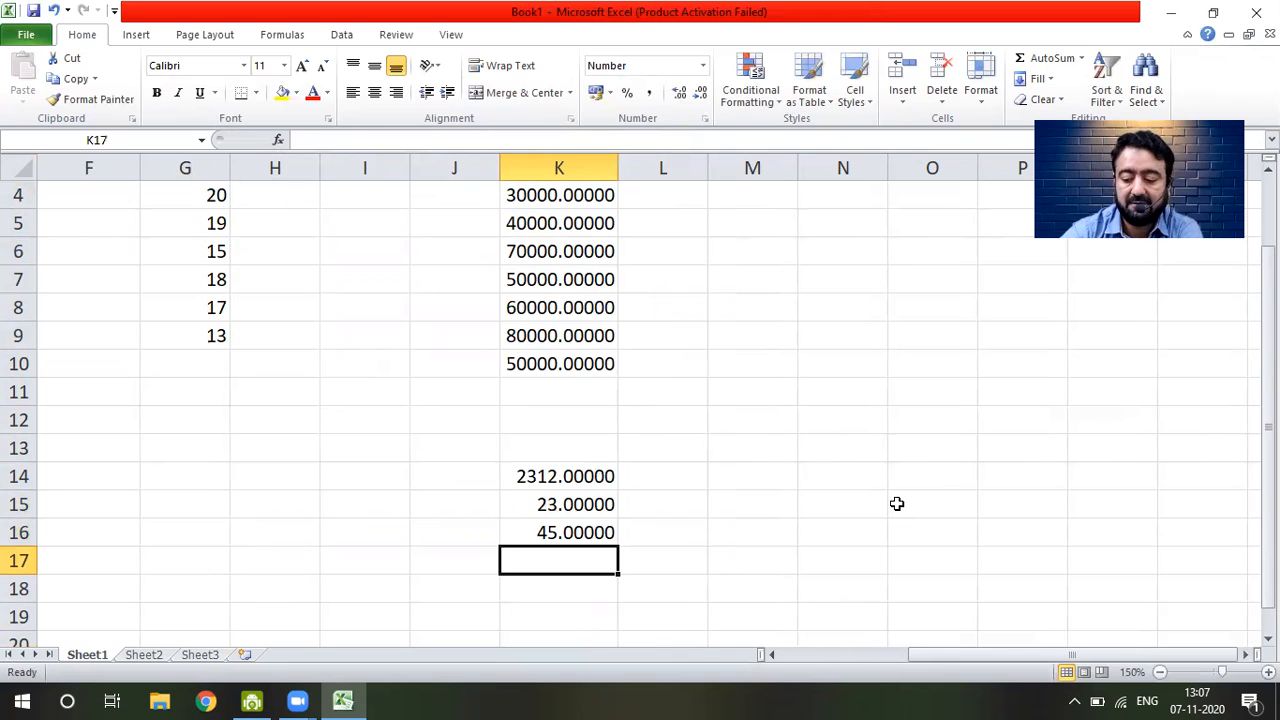
pyautogui.write('1')
pyautogui.press('Return')
pyautogui.write('2')
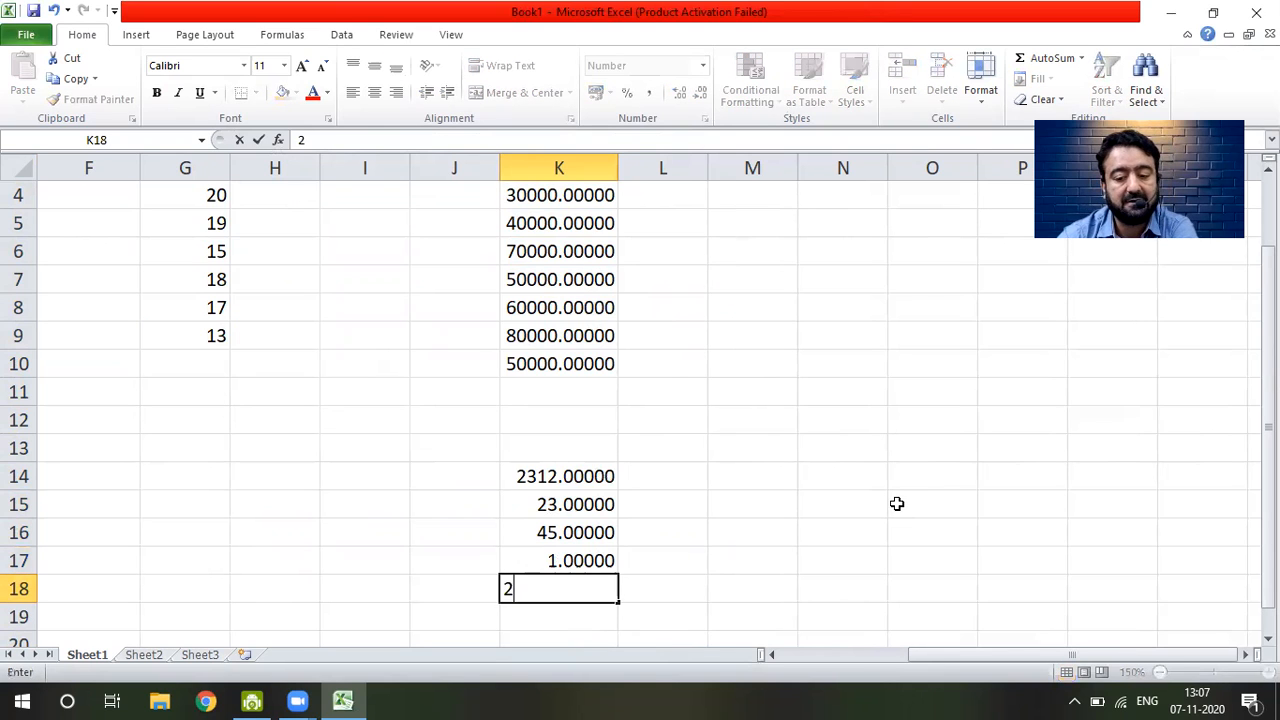
pyautogui.press('Return')
pyautogui.write('7664646')
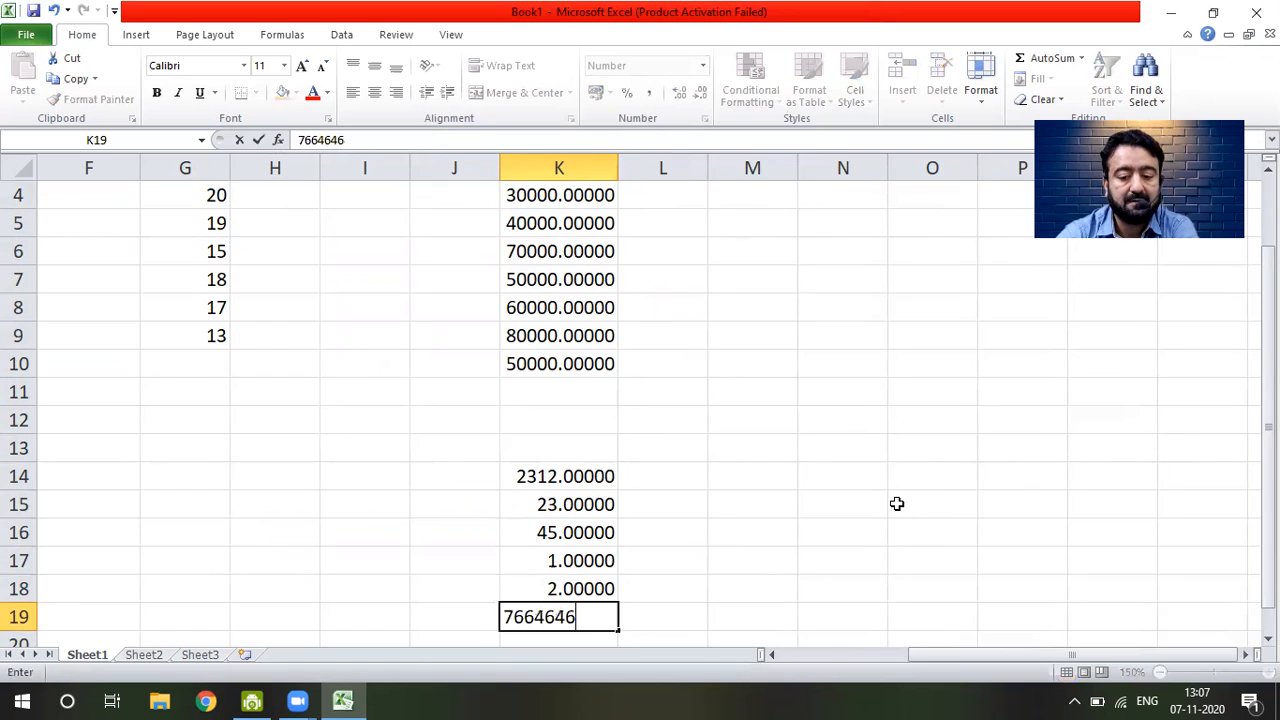
pyautogui.press('Return')
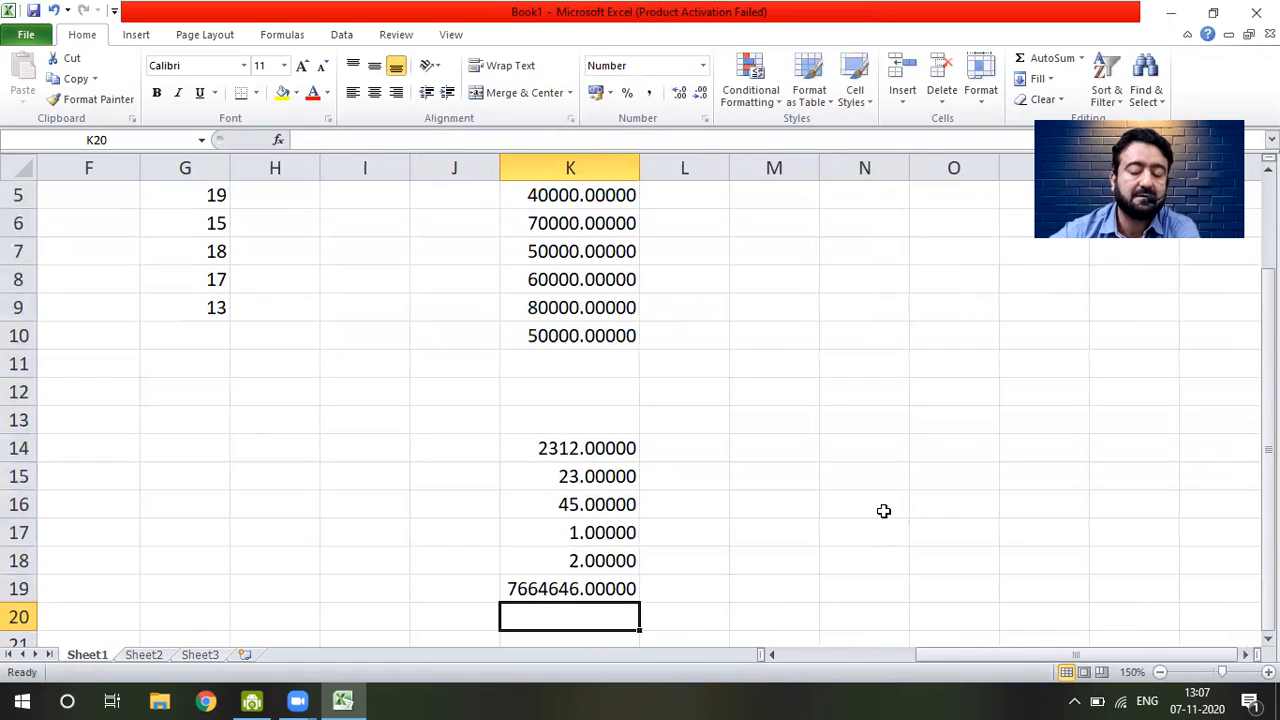
pyautogui.moveTo(1268, 450); pyautogui.dragTo(1268, 358)
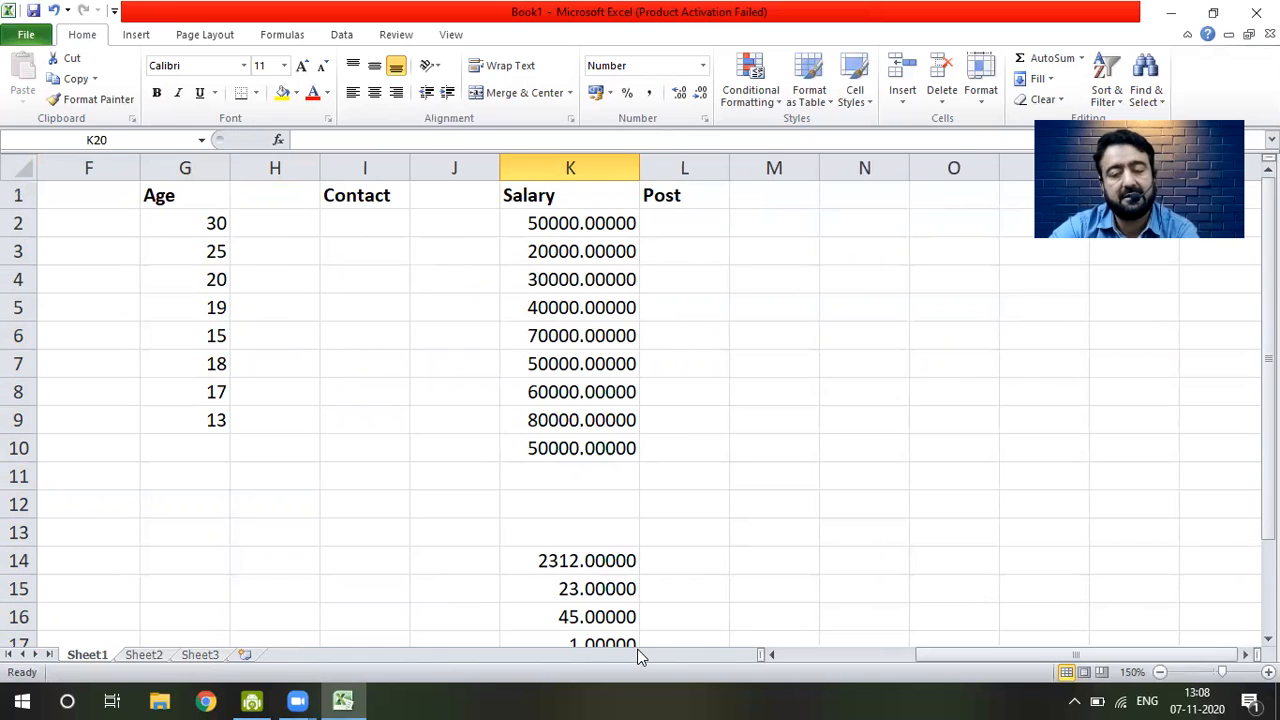
pyautogui.hotkey('alt', 'Tab')
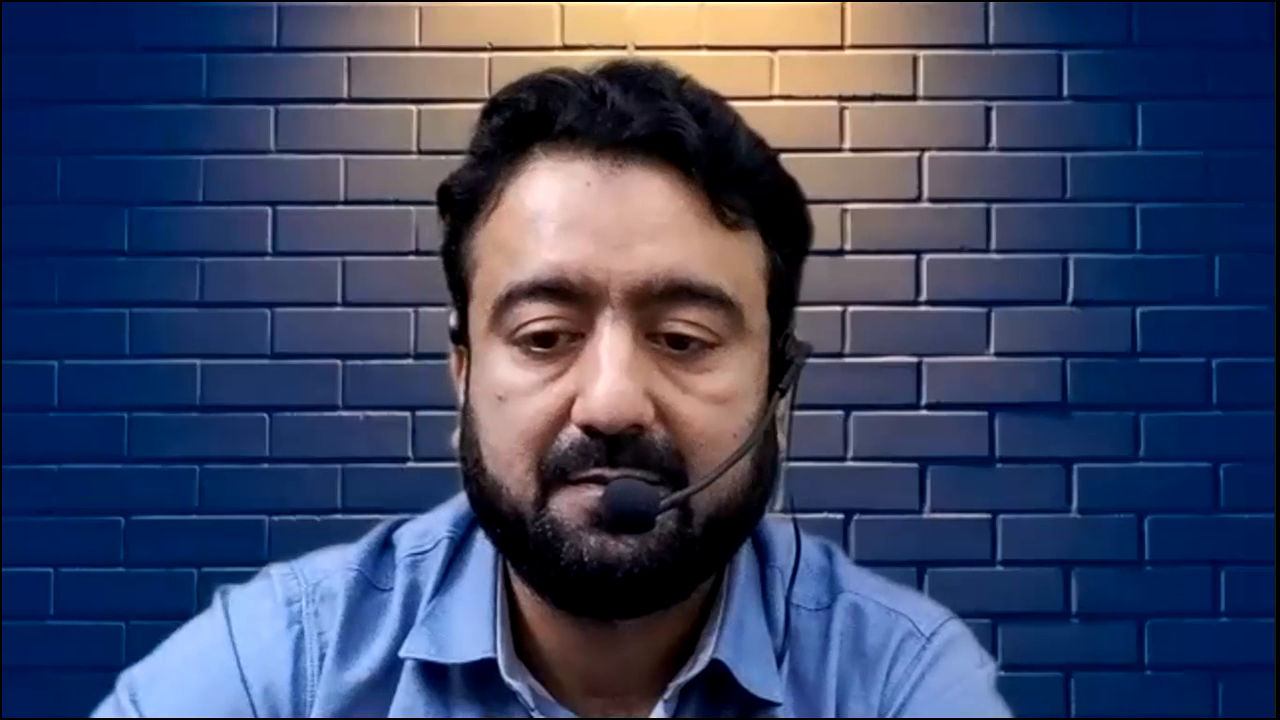